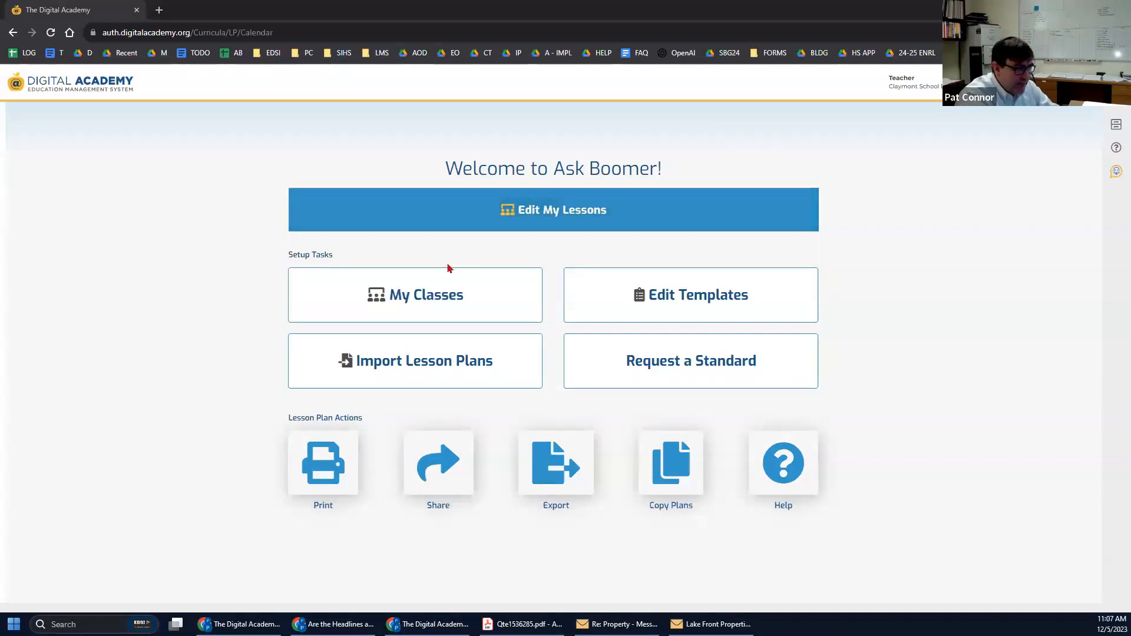
From My Classes, add a new class and enter the name '7th Grade Social Studies'.
{"action": "left_click", "coordinate": [398, 299]}
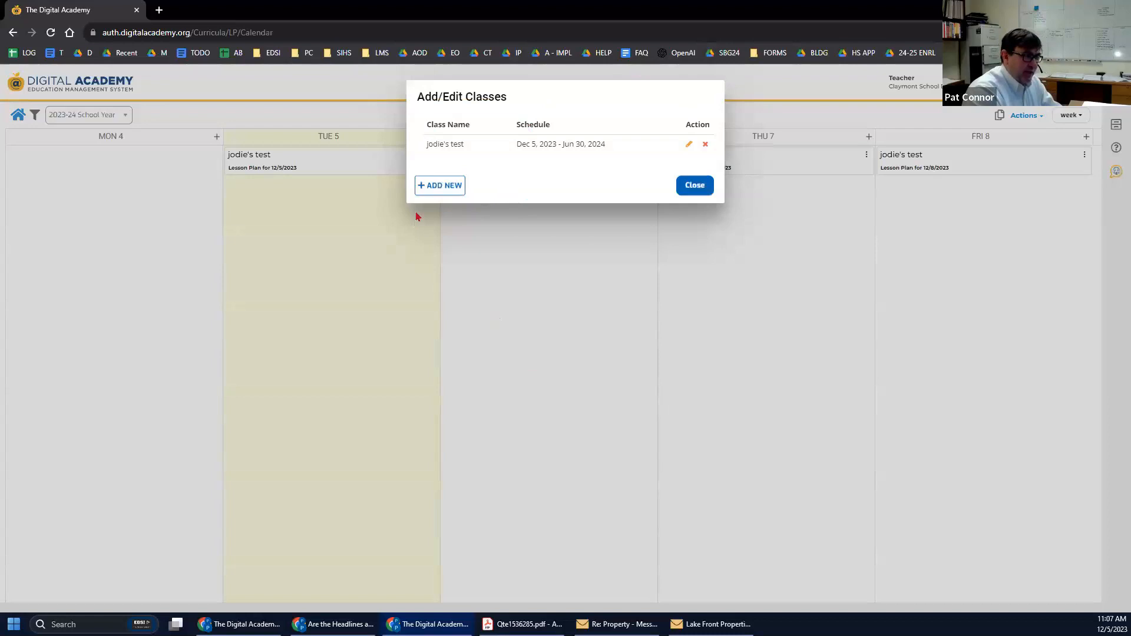
{"action": "left_click", "coordinate": [438, 187]}
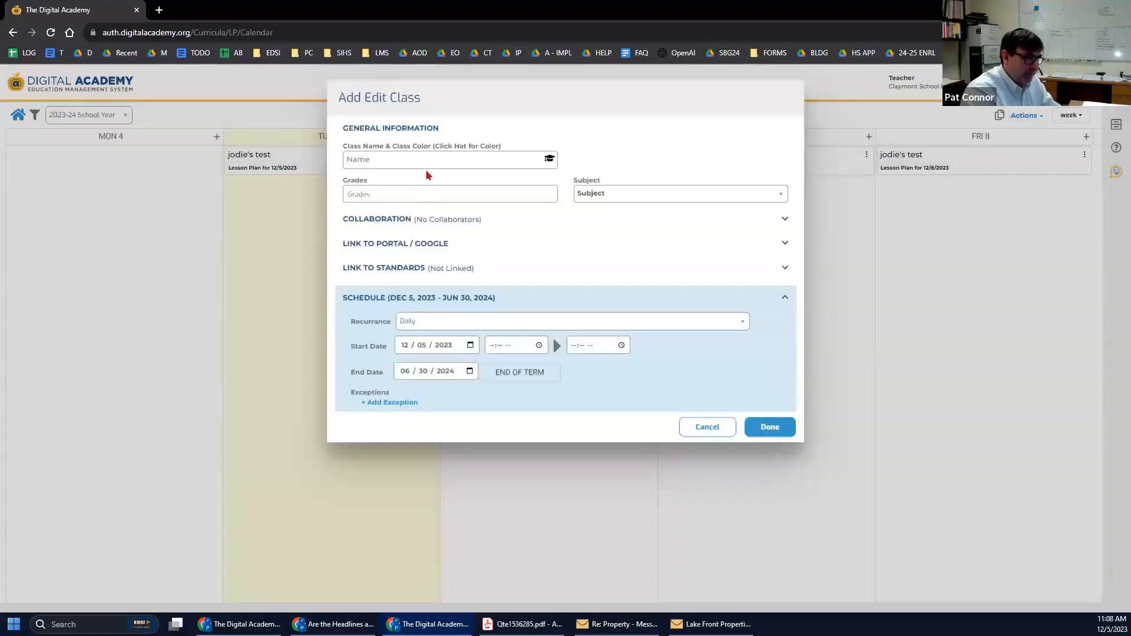
{"action": "left_click", "coordinate": [423, 163]}
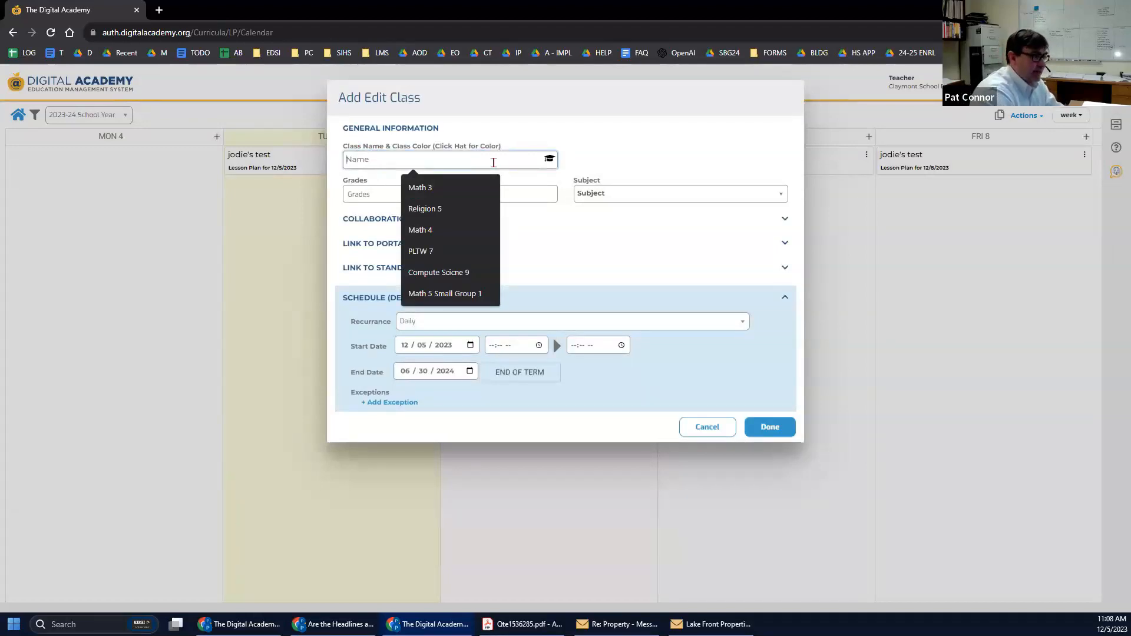
{"action": "type", "text": "7th Gra"}
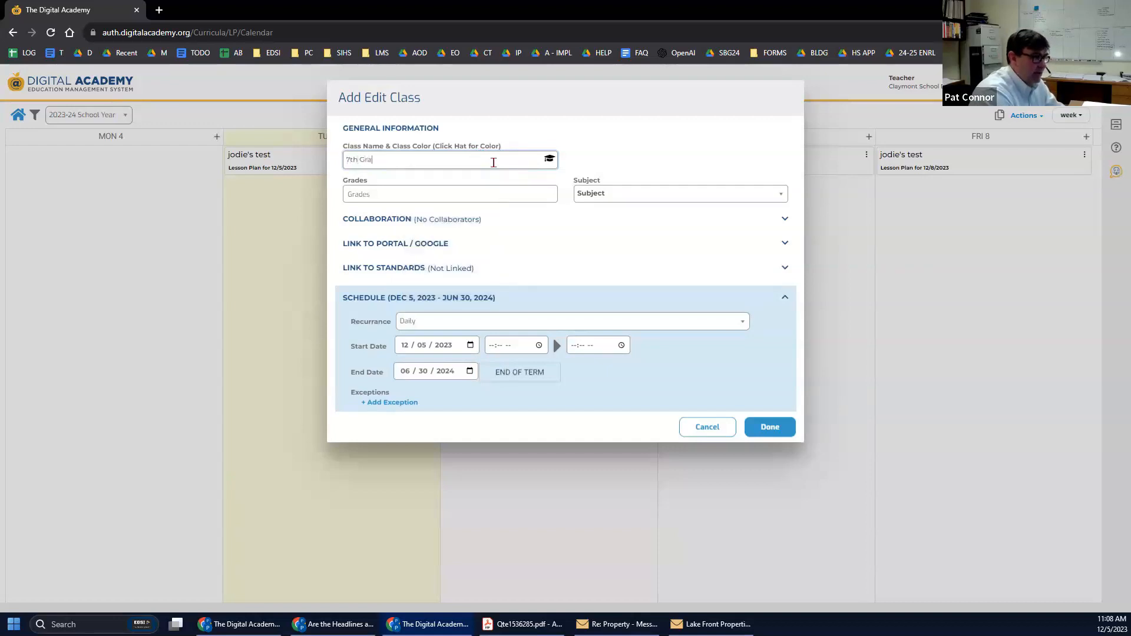
{"action": "type", "text": "de Social "}
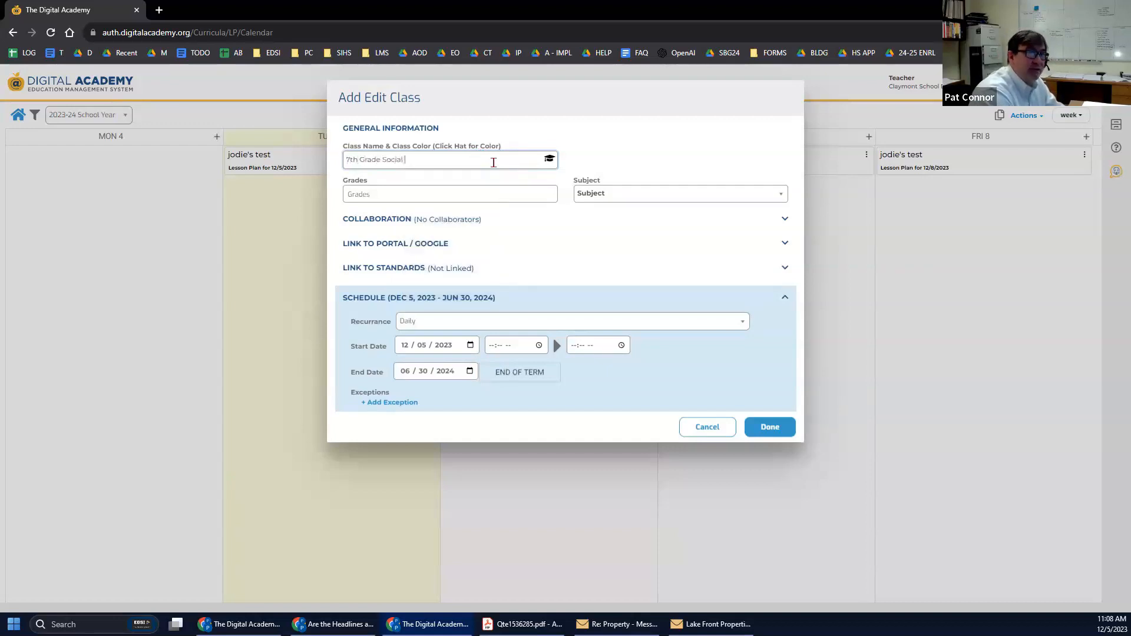
{"action": "type", "text": "SSt"}
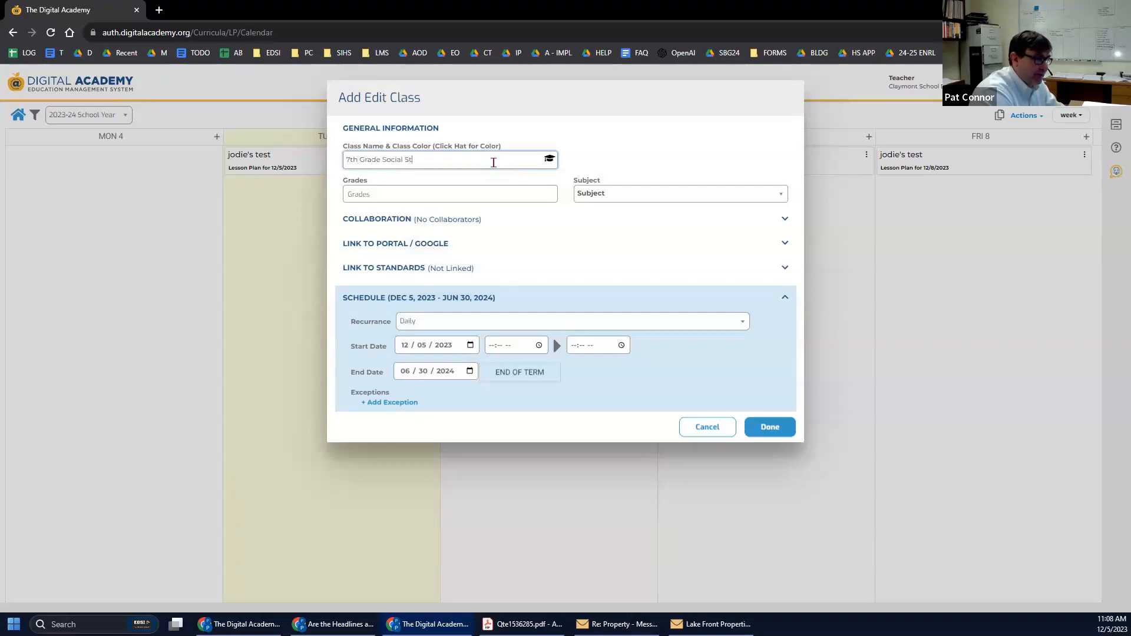
{"action": "type", "text": "udies"}
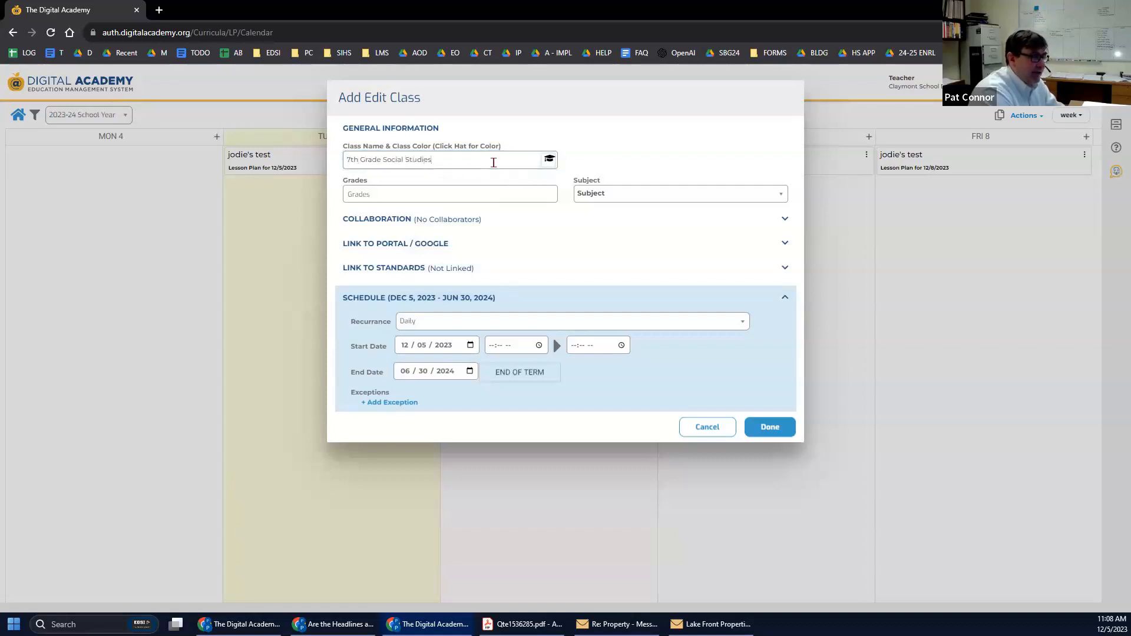
Give the new class a purple colour.
{"action": "left_click", "coordinate": [549, 159]}
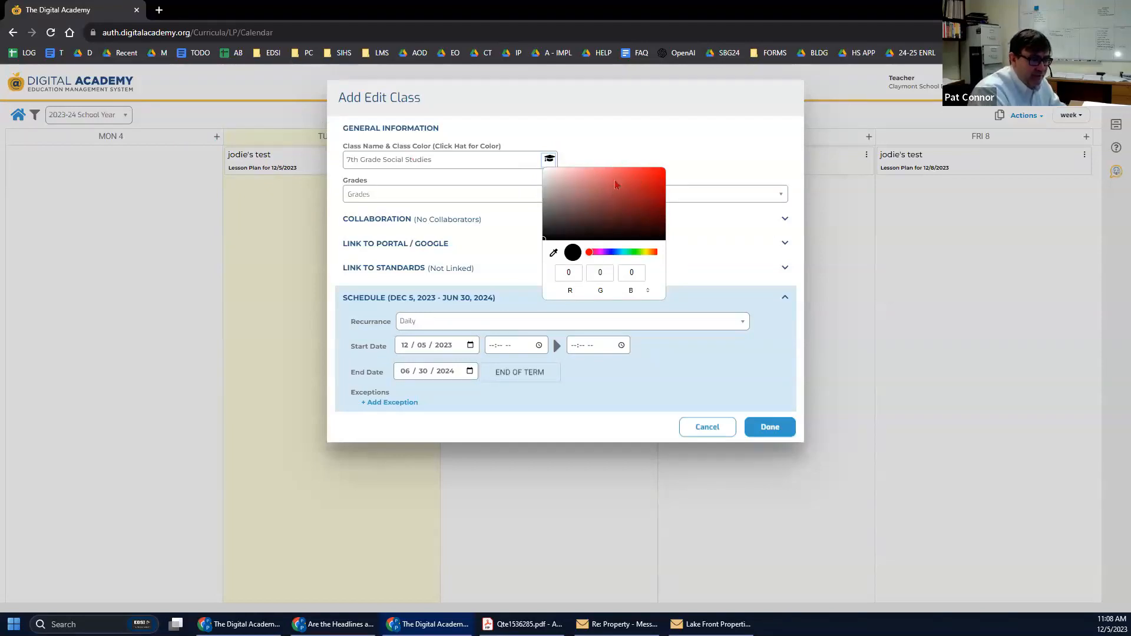
{"action": "left_click_drag", "start_coordinate": [590, 255], "coordinate": [606, 258]}
{"action": "left_click", "coordinate": [631, 174]}
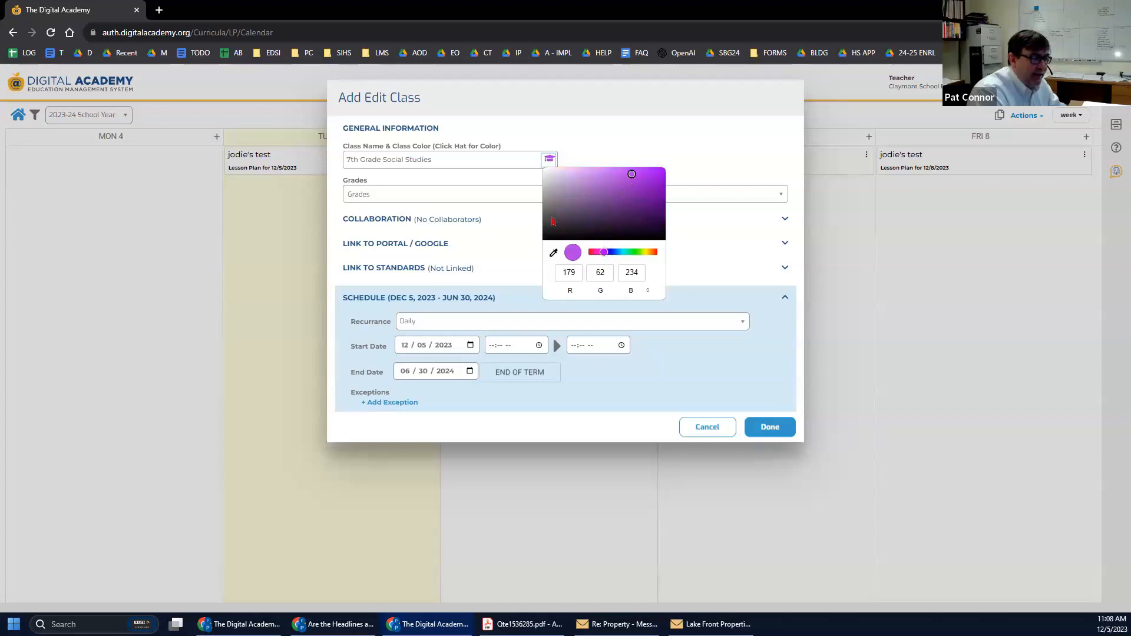
{"action": "left_click", "coordinate": [628, 129]}
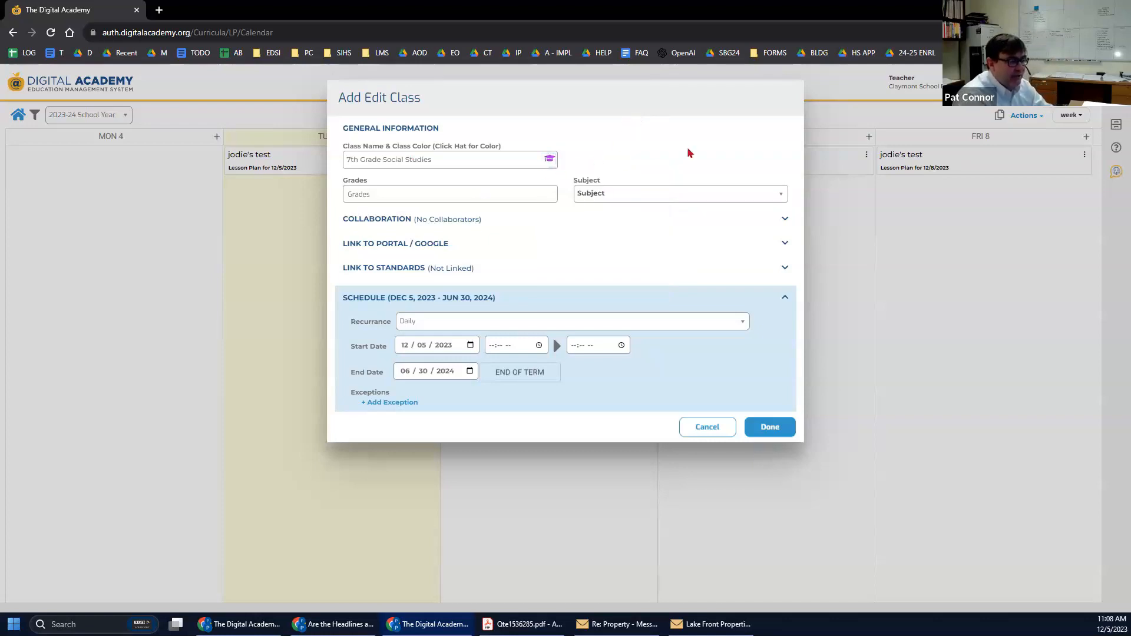
Set the class grade to Grade 7 and subject to Social Studies / History.
{"action": "left_click", "coordinate": [380, 193]}
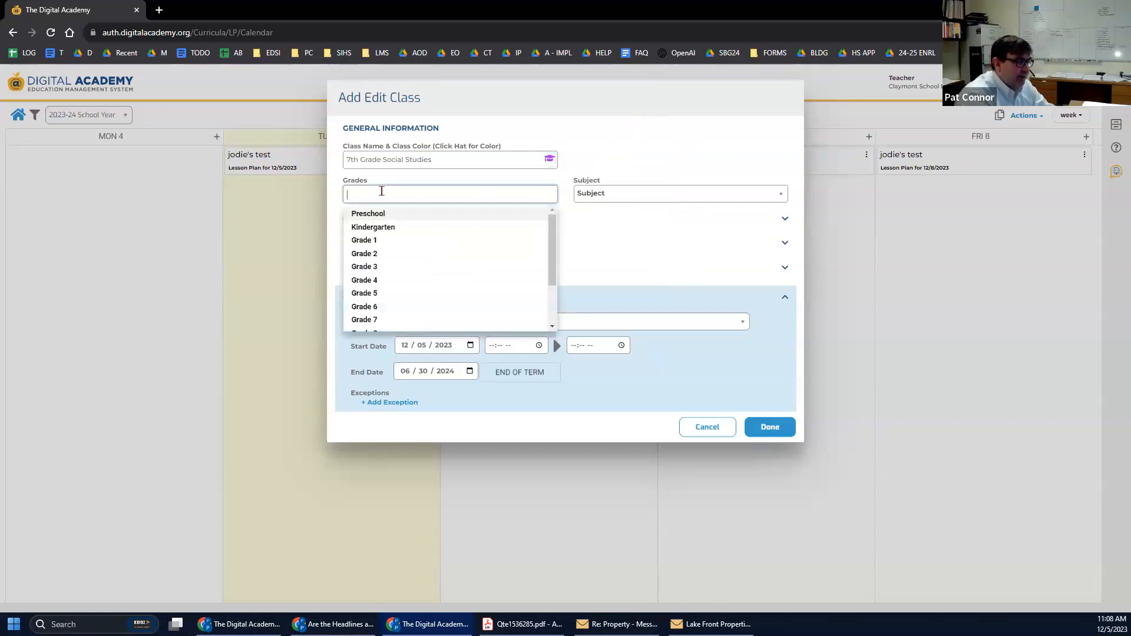
{"action": "left_click", "coordinate": [375, 321]}
{"action": "left_click", "coordinate": [591, 195]}
{"action": "type", "text": "so"}
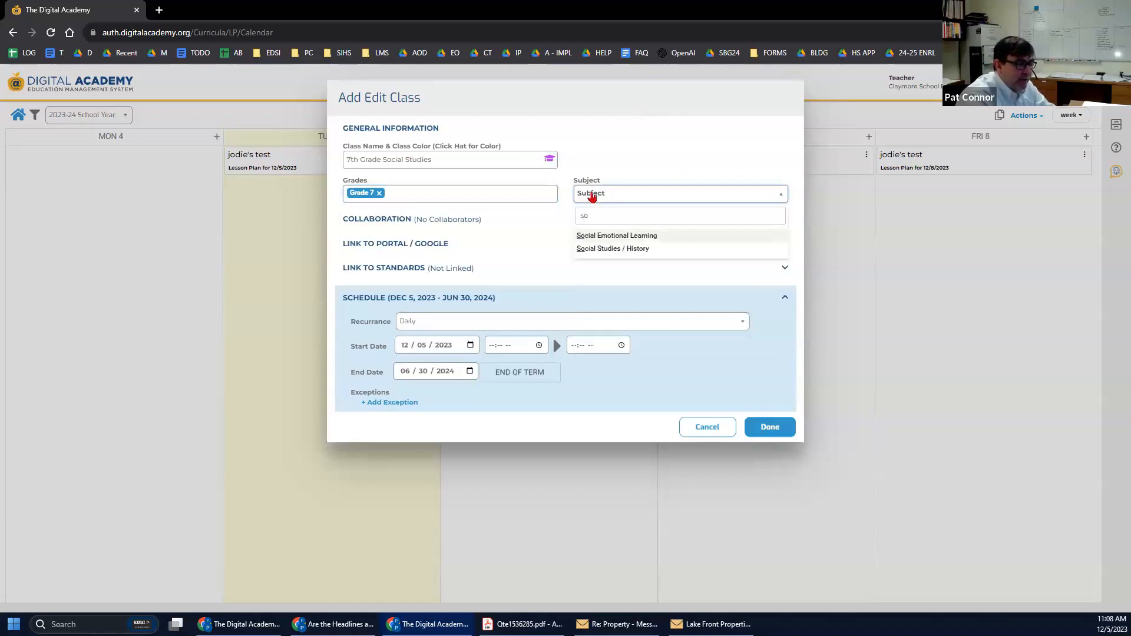
{"action": "left_click", "coordinate": [608, 248]}
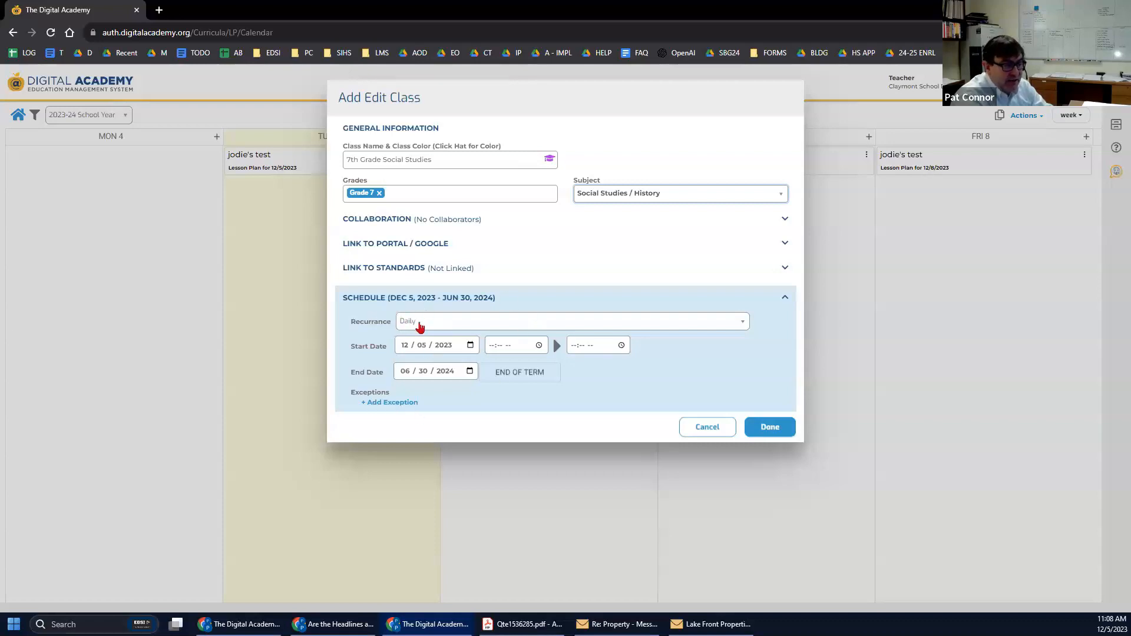
{"action": "left_click", "coordinate": [446, 324]}
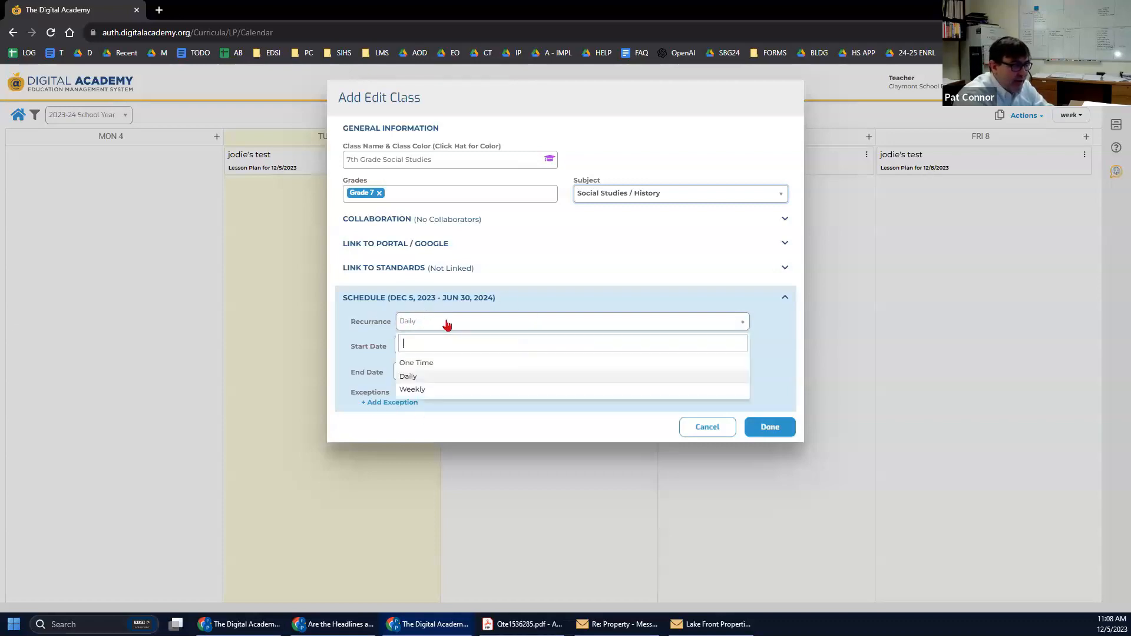
{"action": "left_click", "coordinate": [420, 390]}
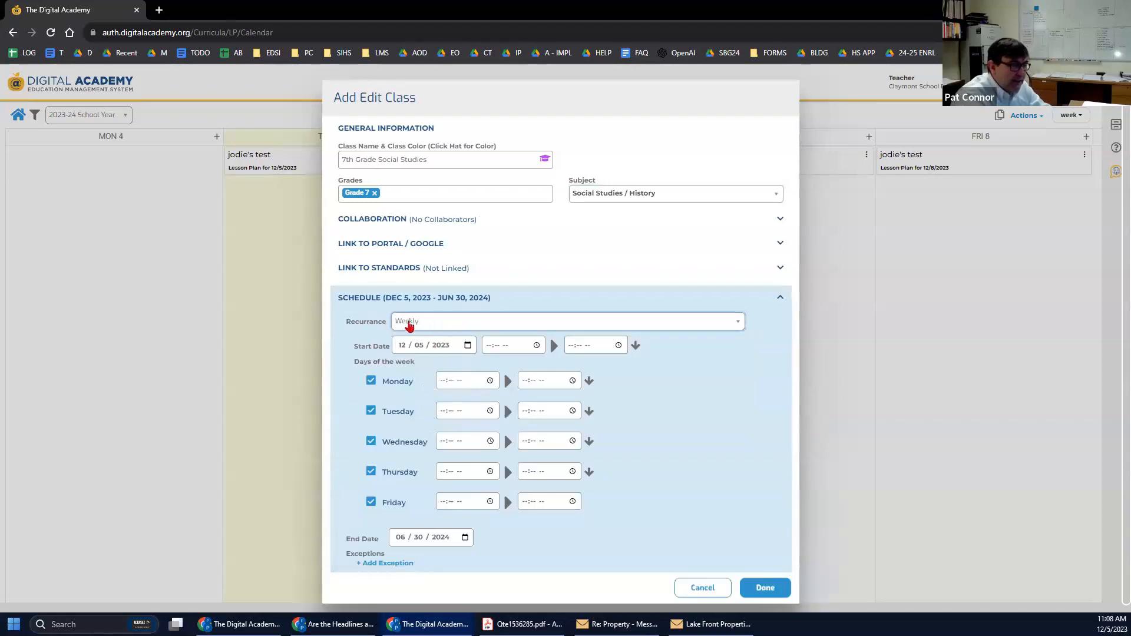
{"action": "left_click", "coordinate": [488, 349]}
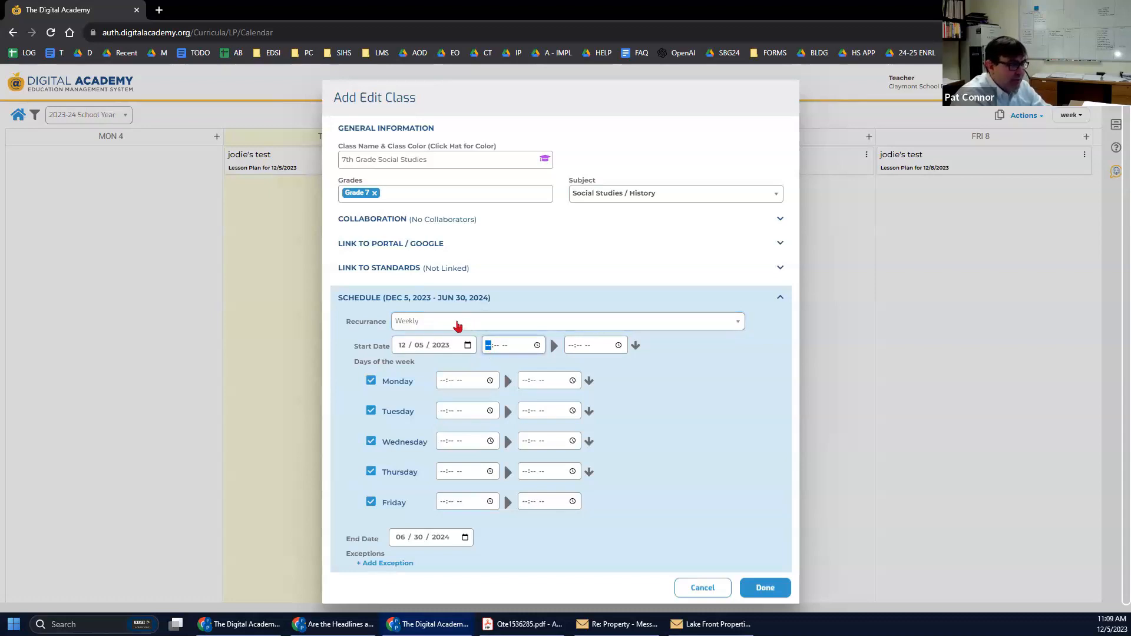
{"action": "left_click", "coordinate": [458, 323]}
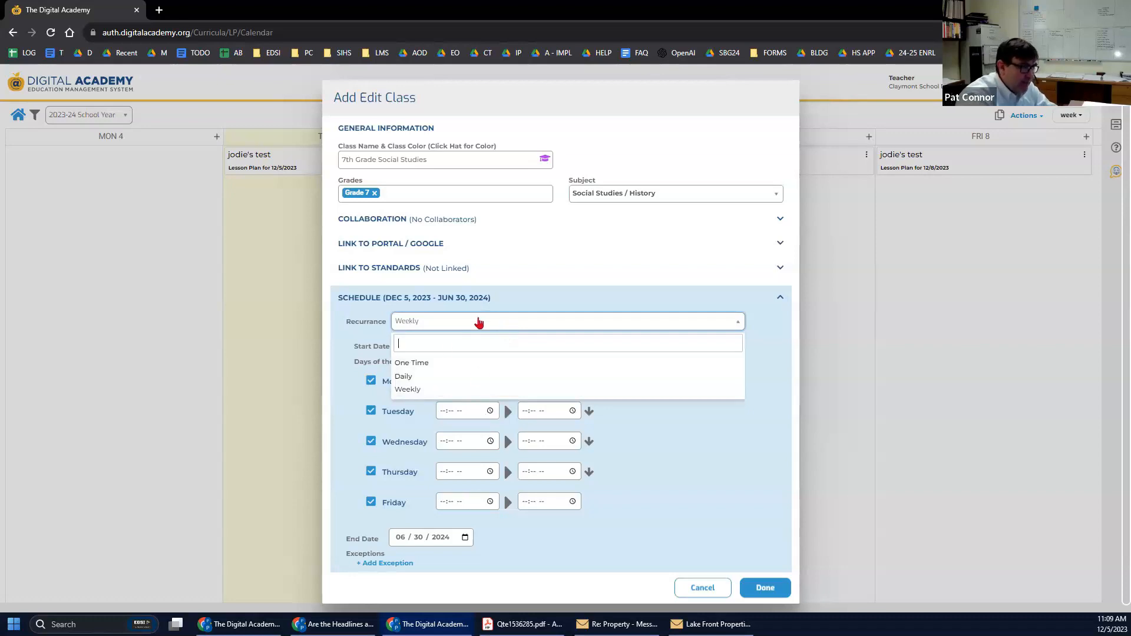
{"action": "left_click", "coordinate": [406, 378]}
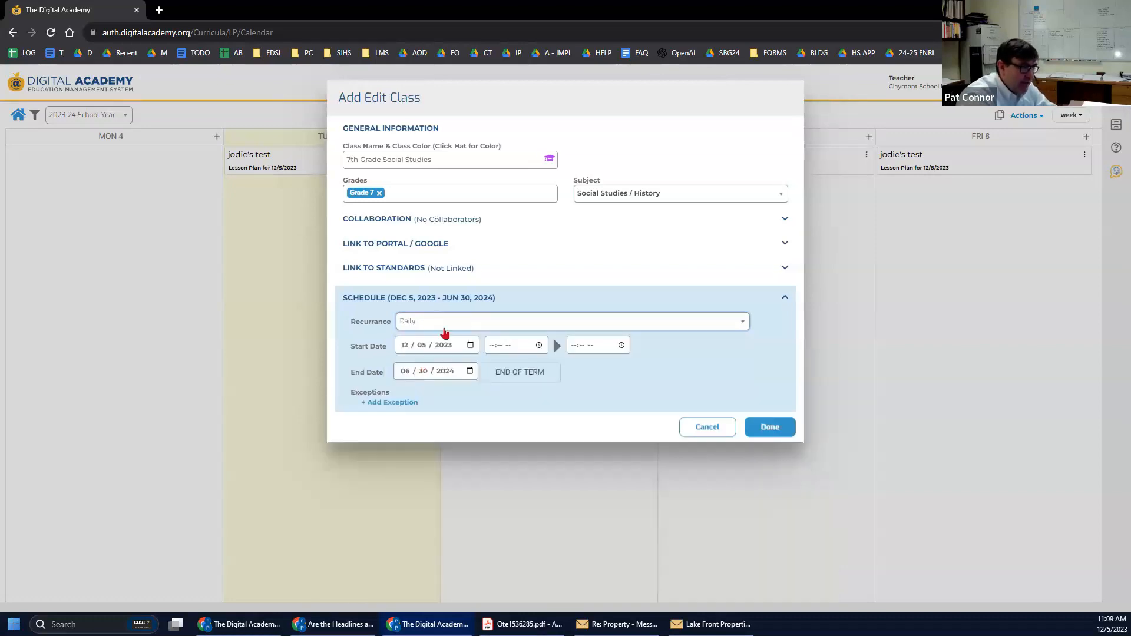
{"action": "left_click", "coordinate": [376, 219]}
{"action": "left_click", "coordinate": [384, 257]}
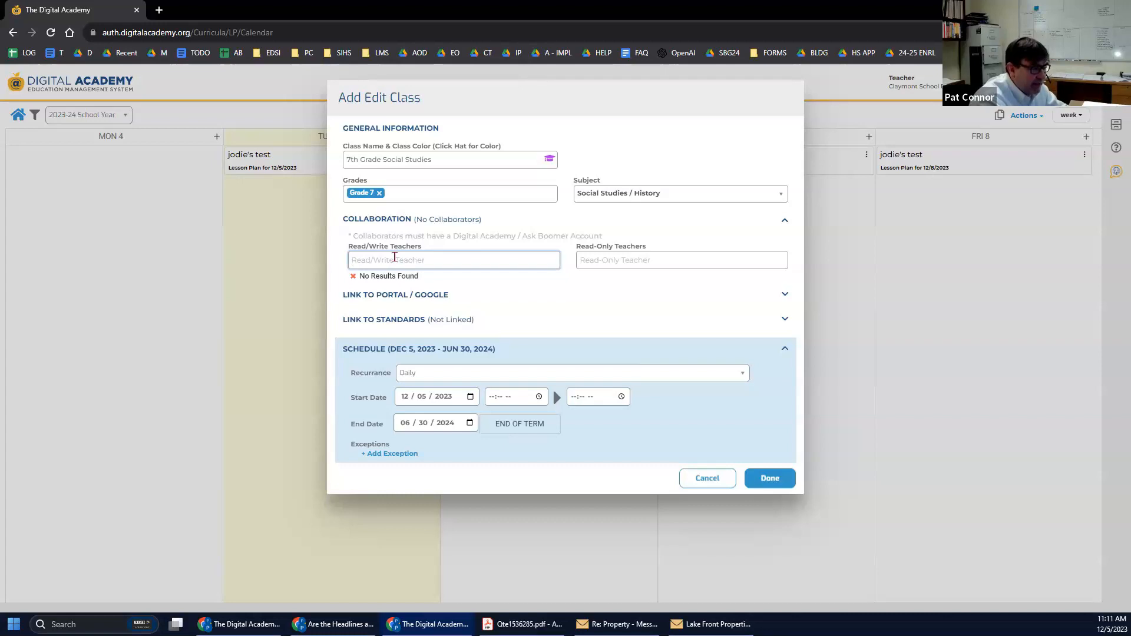
{"action": "left_click", "coordinate": [400, 220]}
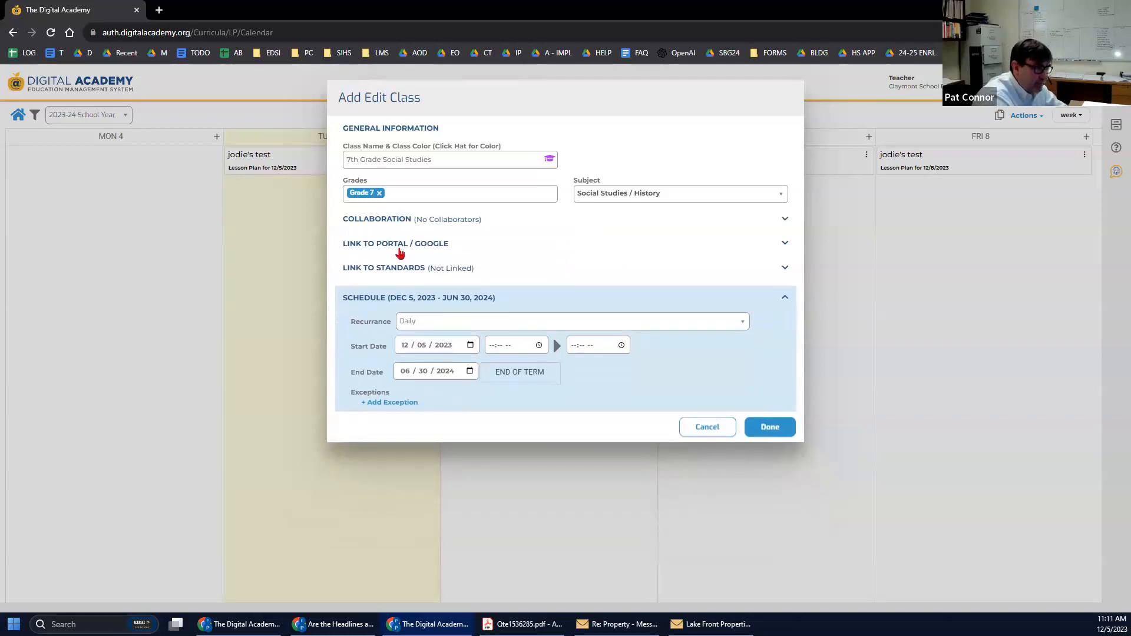
Back out of linking to Google Classroom and reveal the Link to Standards search.
{"action": "left_click", "coordinate": [403, 246]}
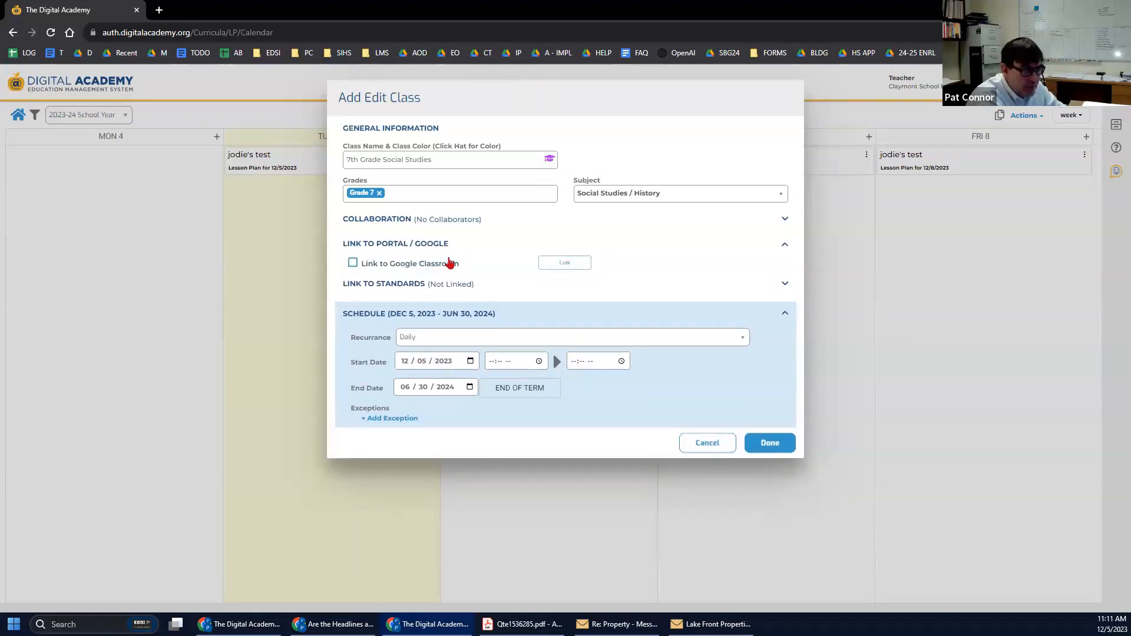
{"action": "left_click", "coordinate": [379, 265]}
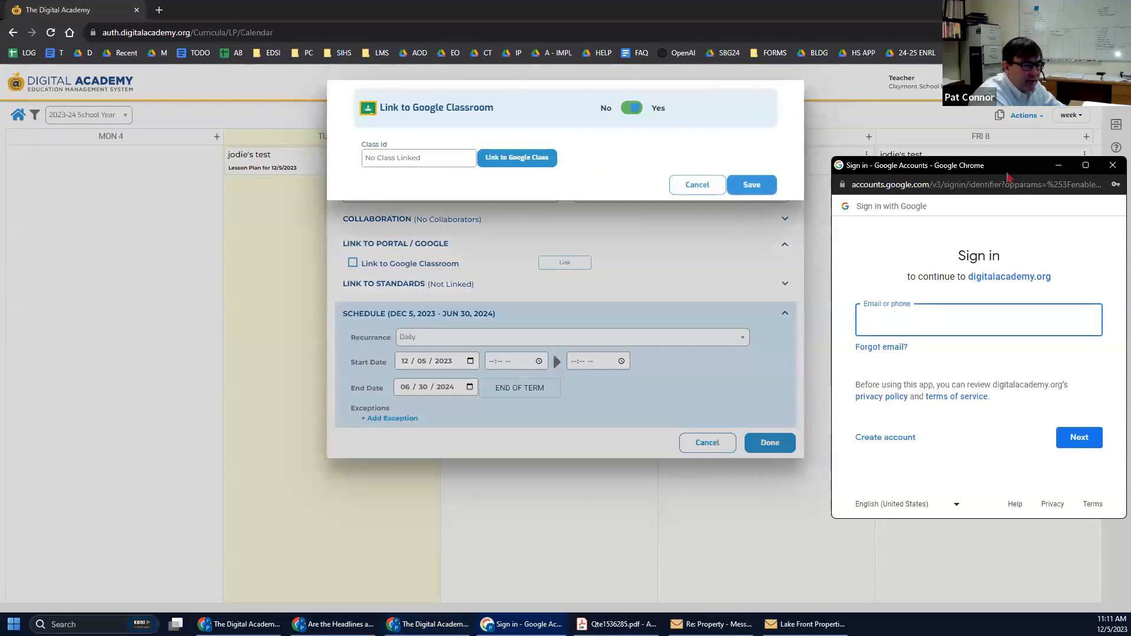
{"action": "left_click_drag", "start_coordinate": [1020, 175], "coordinate": [670, 149]}
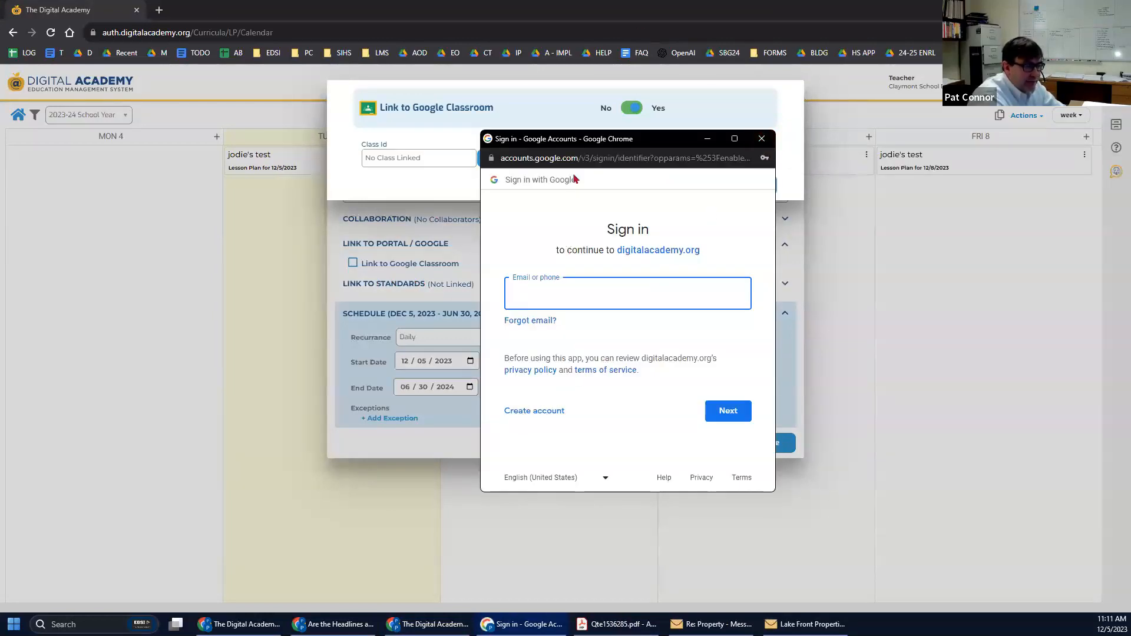
{"action": "left_click", "coordinate": [762, 138]}
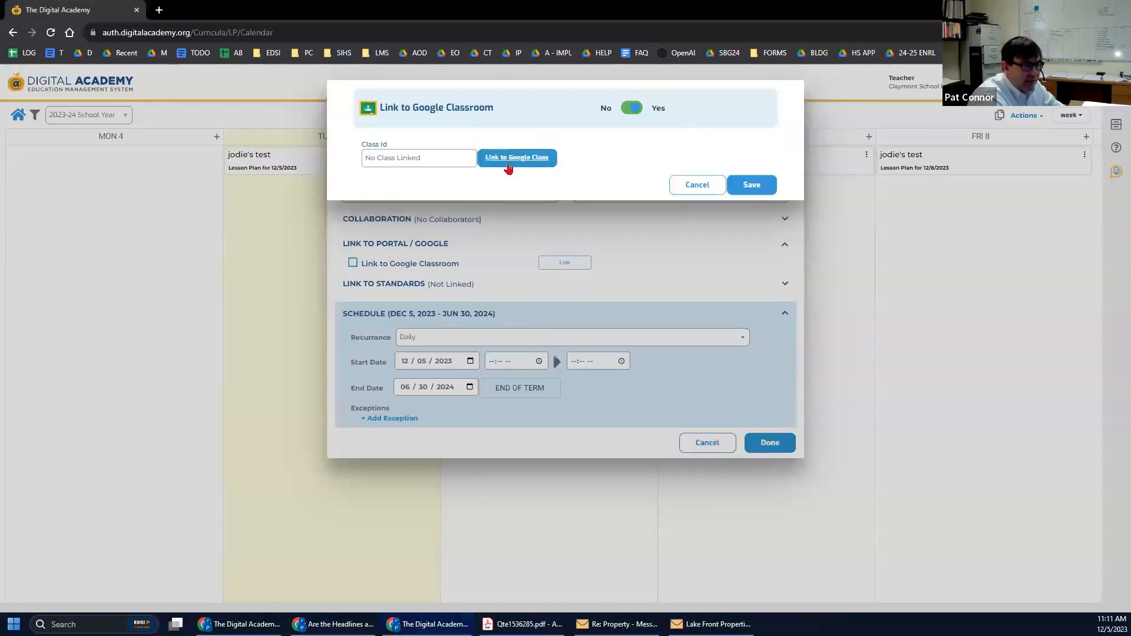
{"action": "left_click", "coordinate": [695, 184]}
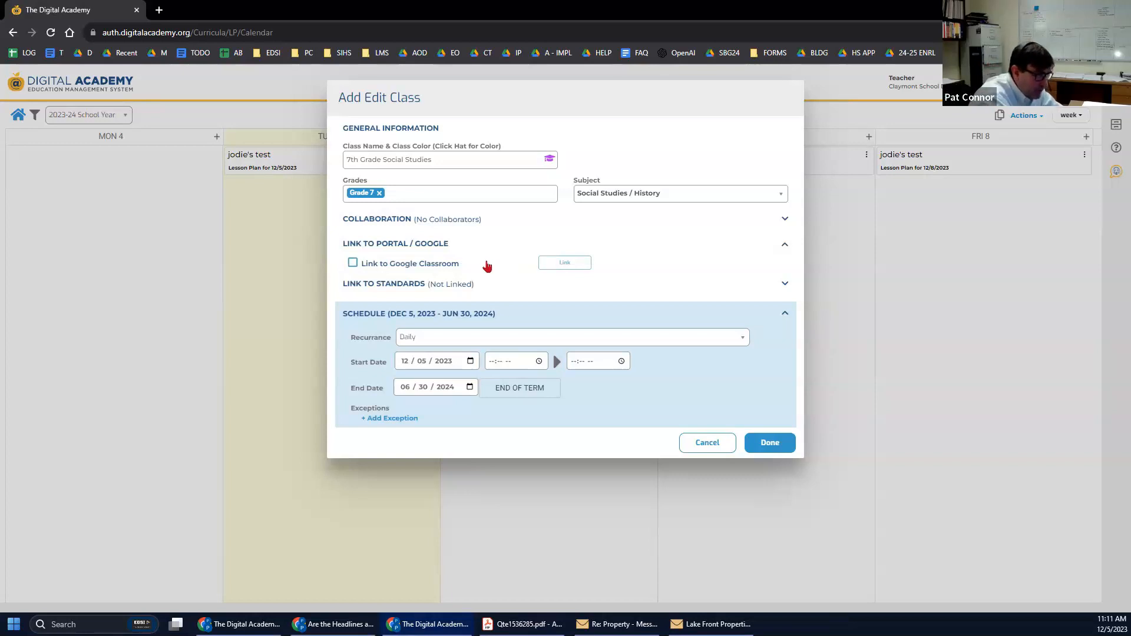
{"action": "left_click", "coordinate": [374, 284]}
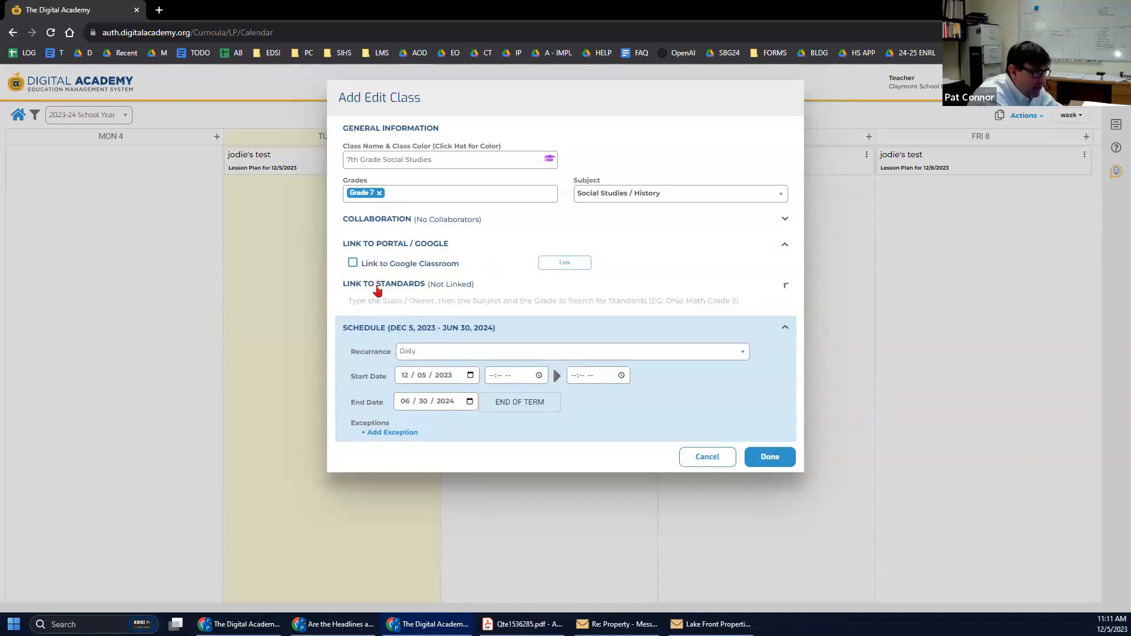
Search 'ohio social s', link the OH Social Studies 7 (2018) standard, and save the class.
{"action": "type", "text": "ohio"}
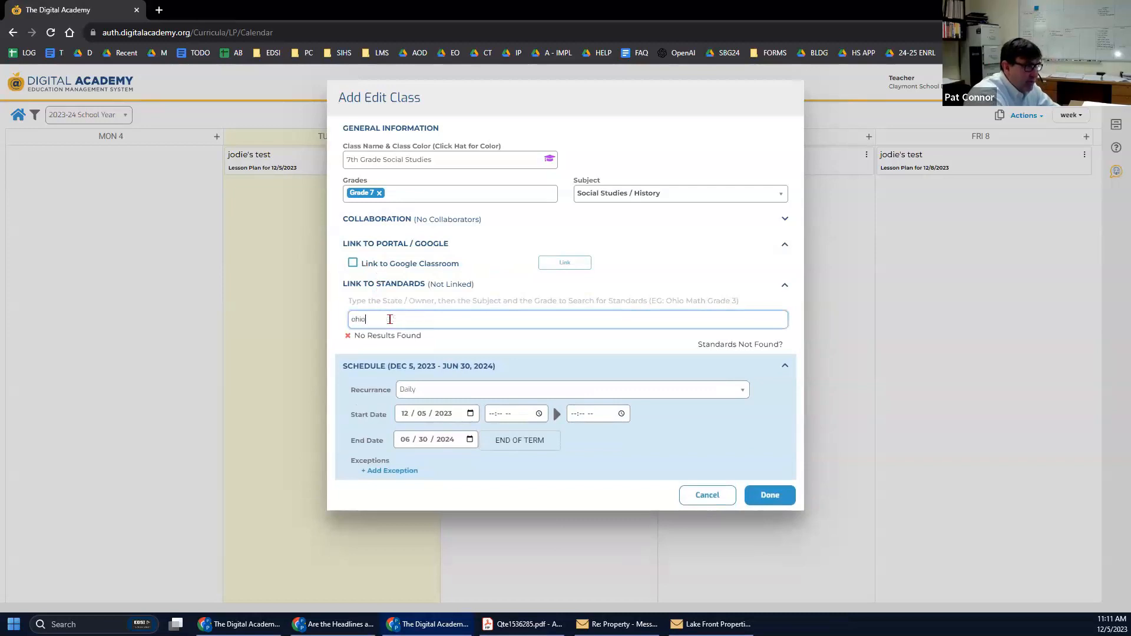
{"action": "type", "text": " so"}
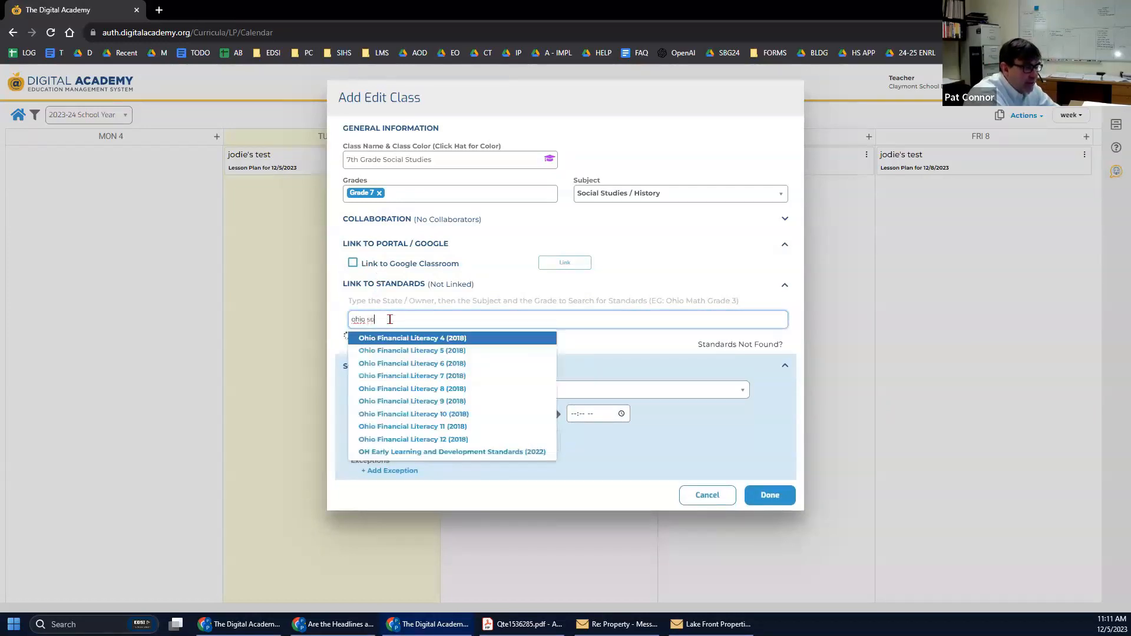
{"action": "type", "text": "cial stu"}
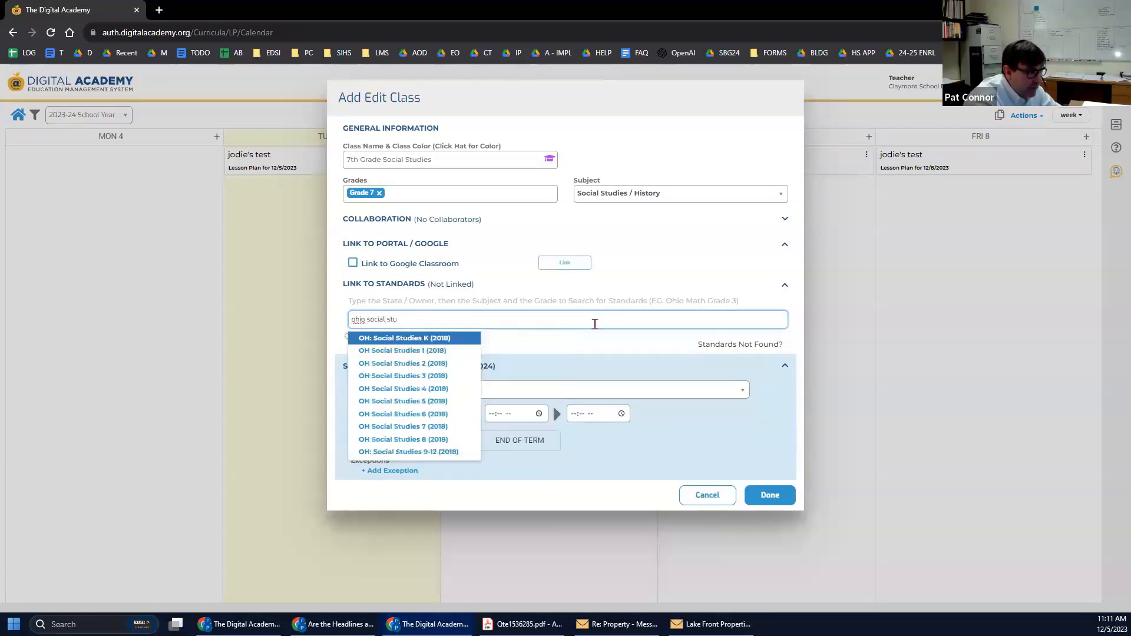
{"action": "left_click", "coordinate": [434, 428]}
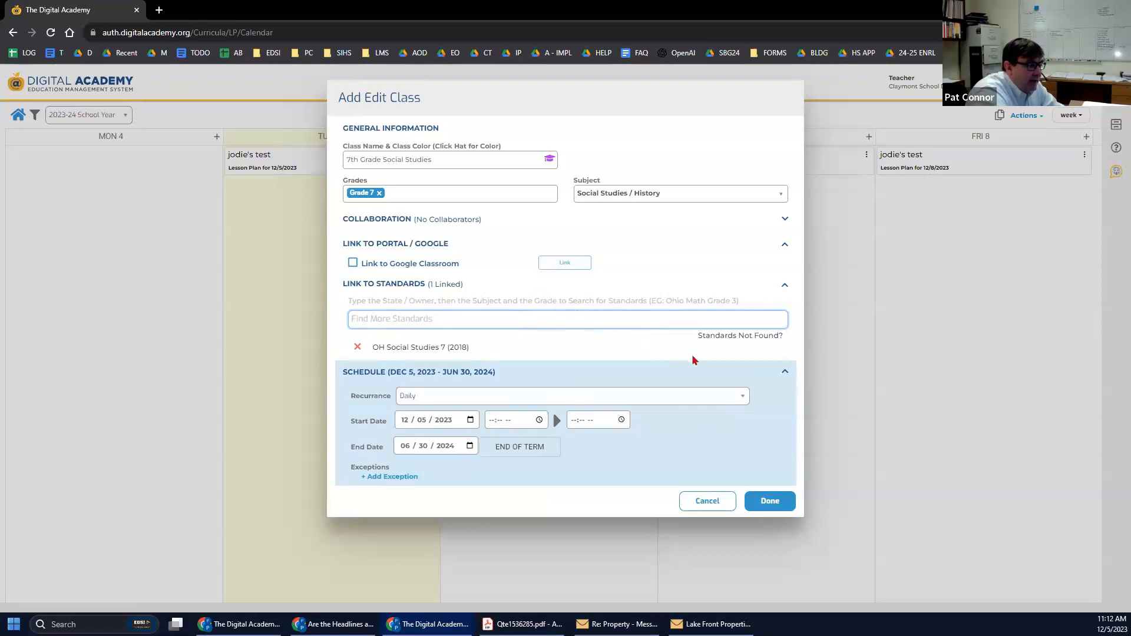
{"action": "left_click", "coordinate": [770, 502]}
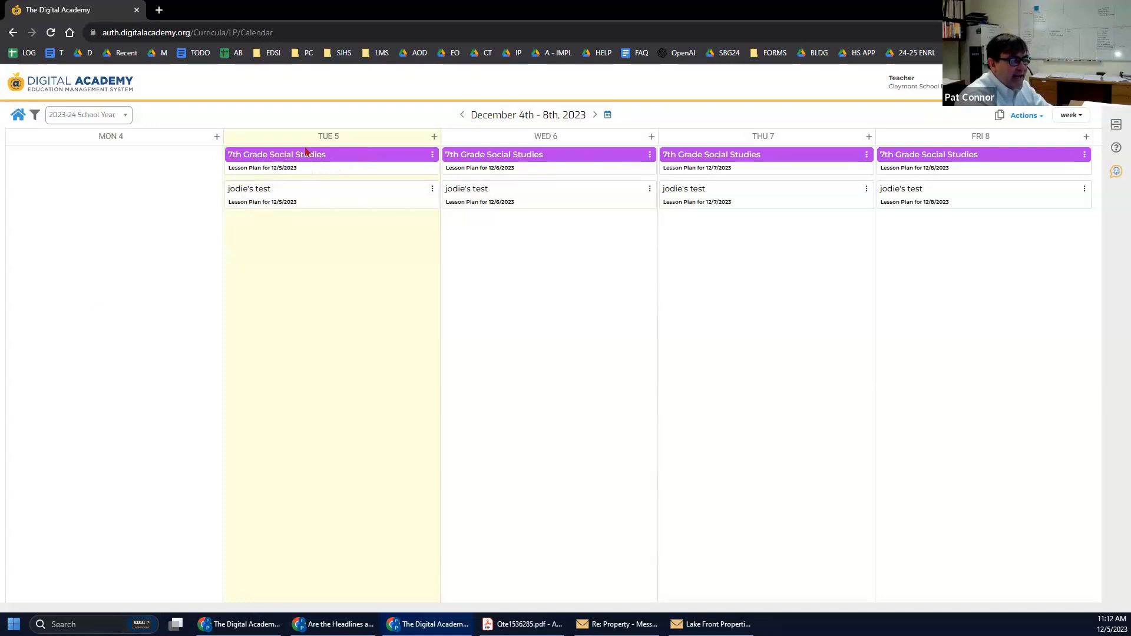
Visit Lesson Plan Home, keep the instructions showing, and open Tuesday's 12/5/2023 lesson plan.
{"action": "left_click", "coordinate": [1032, 116]}
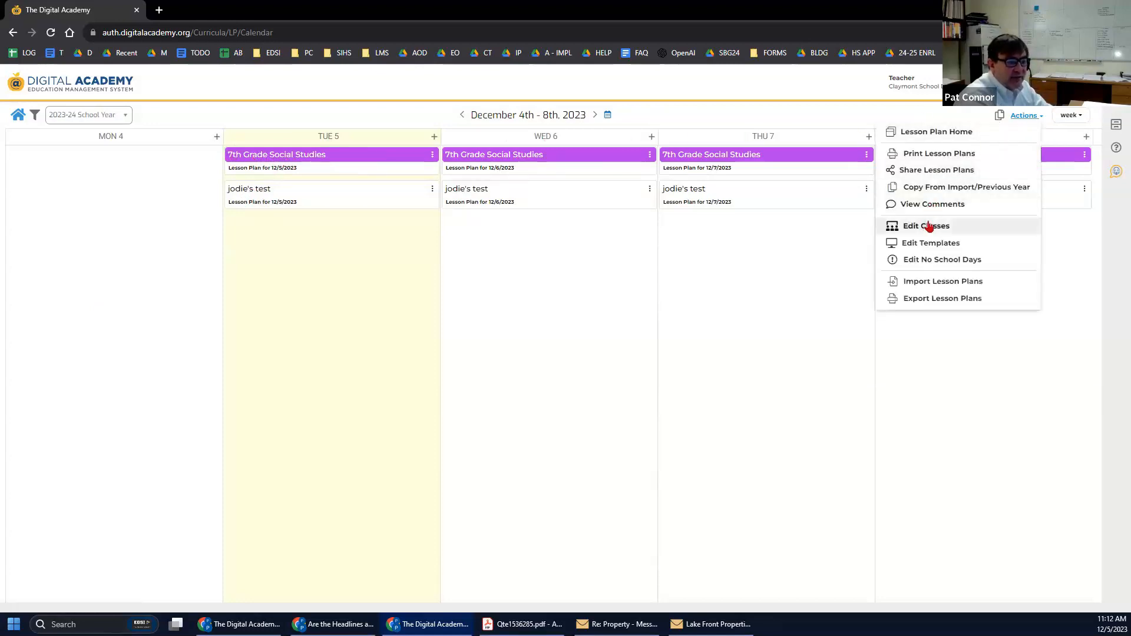
{"action": "left_click", "coordinate": [19, 118]}
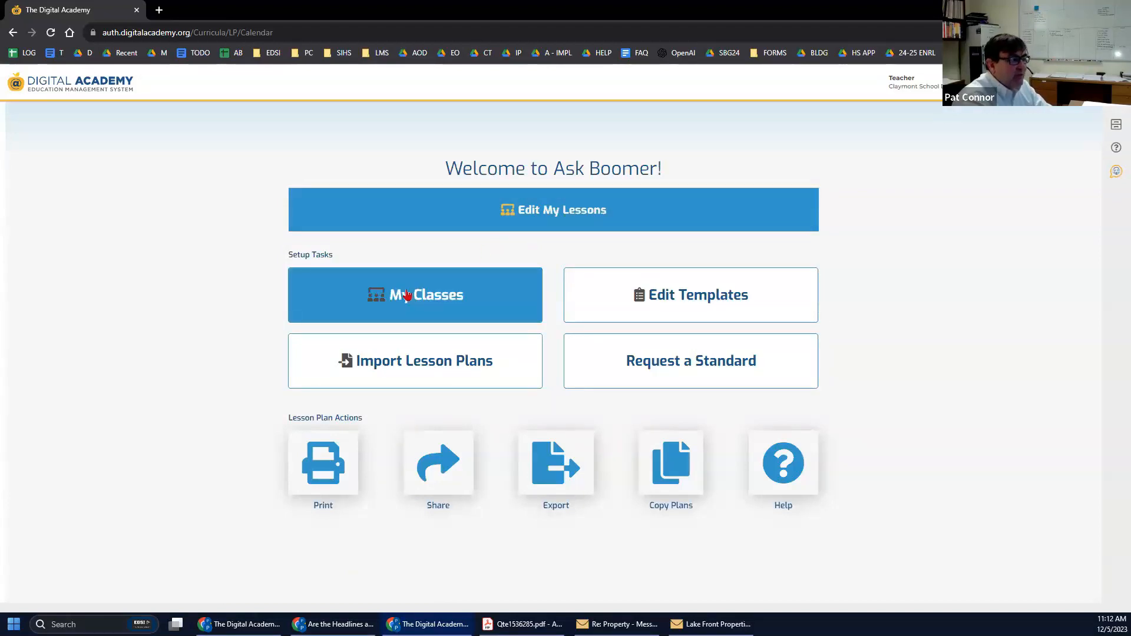
{"action": "left_click", "coordinate": [461, 217]}
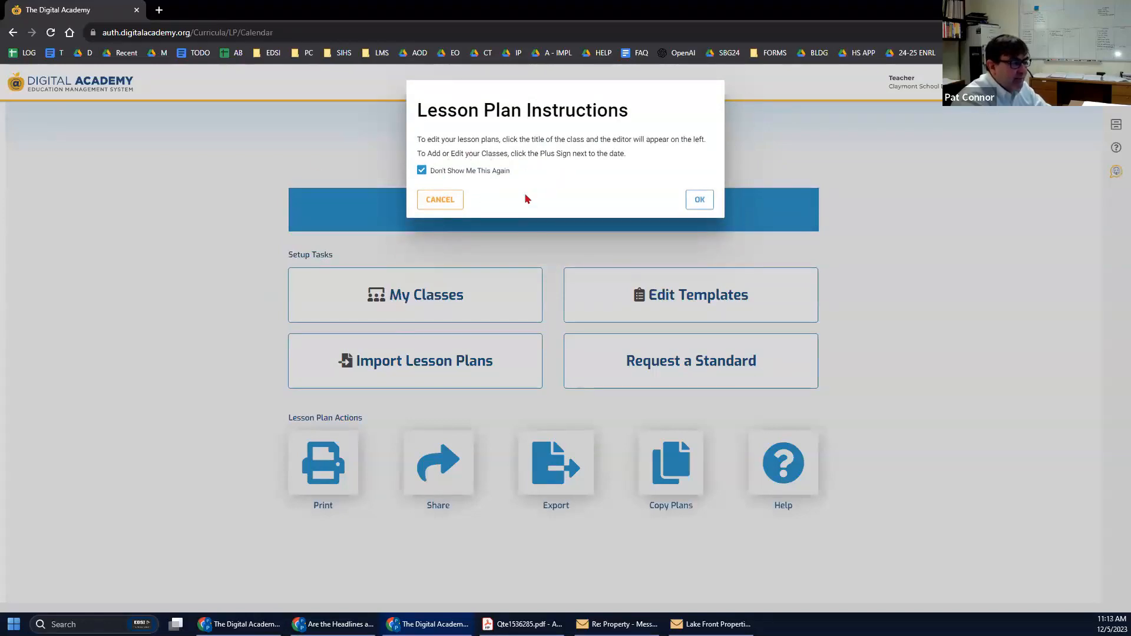
{"action": "left_click_drag", "start_coordinate": [430, 171], "coordinate": [434, 170]}
{"action": "left_click", "coordinate": [422, 171]}
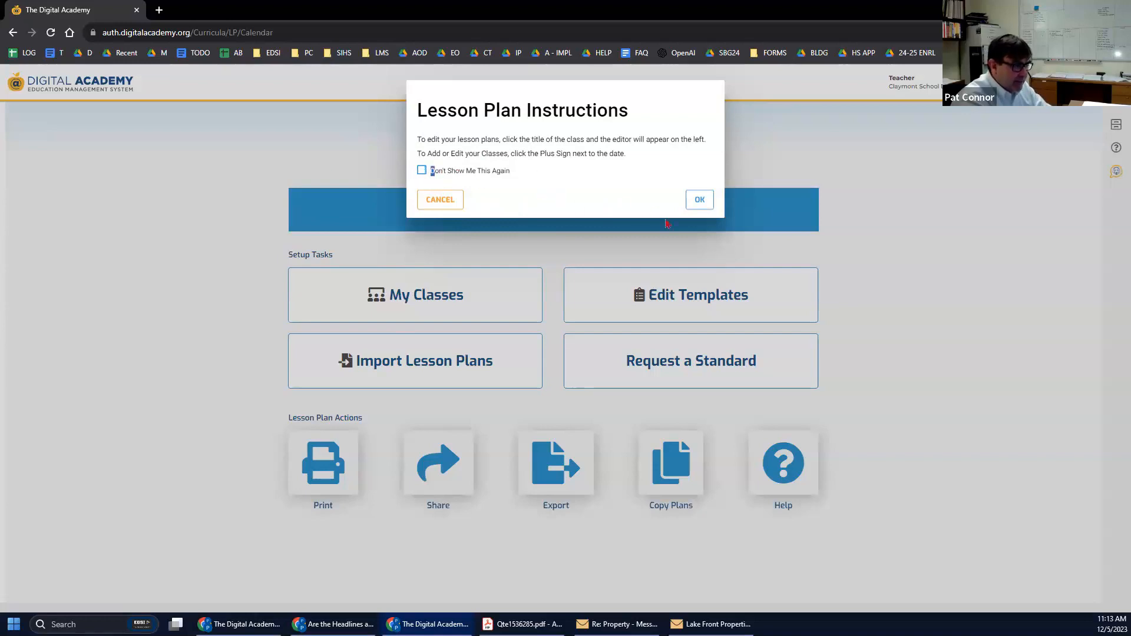
{"action": "left_click", "coordinate": [695, 203]}
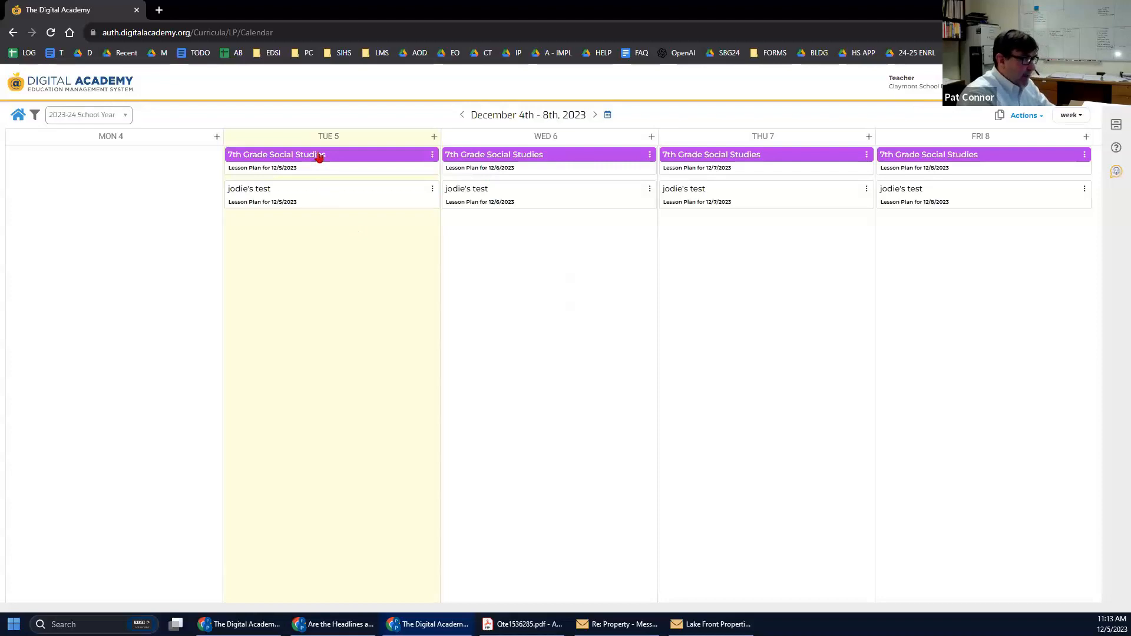
{"action": "left_click", "coordinate": [321, 174]}
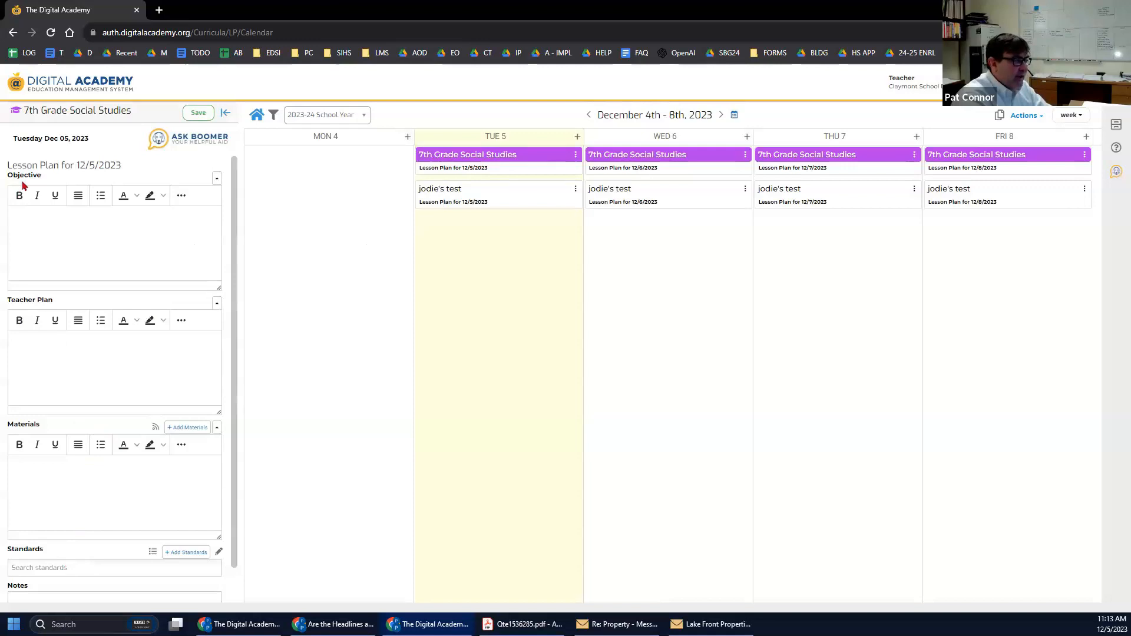
Bring up the linked OH Social Studies 7 (2018) standards list beside Tuesday's plan.
{"action": "scroll", "coordinate": [55, 460], "scroll_direction": "down", "scroll_amount": 1}
{"action": "scroll", "coordinate": [55, 451], "scroll_direction": "up", "scroll_amount": 1}
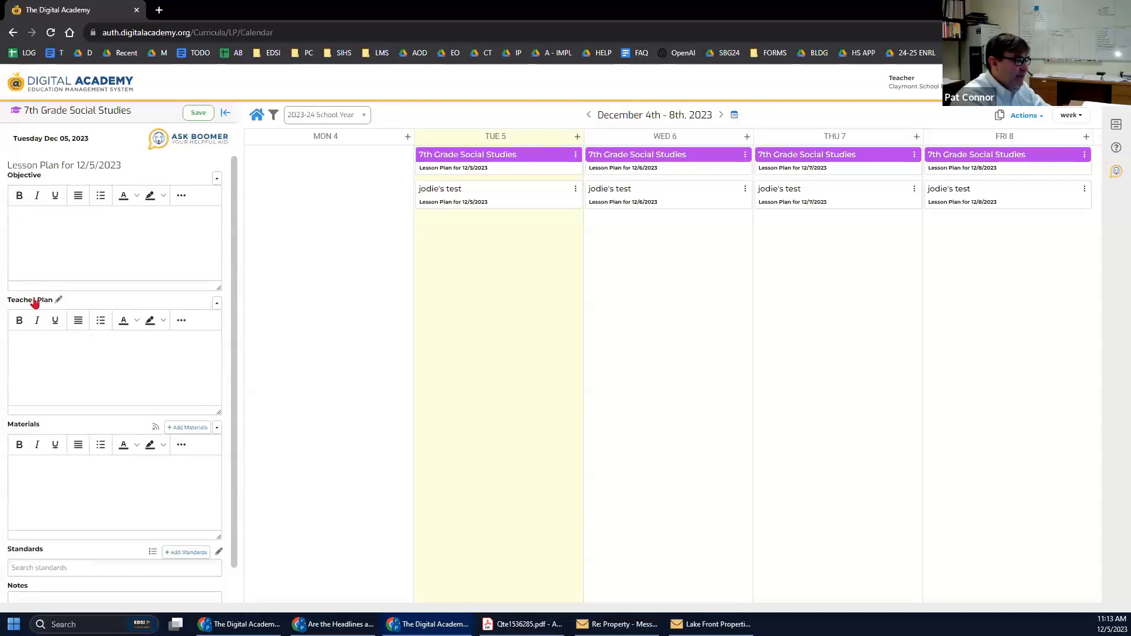
{"action": "scroll", "coordinate": [53, 576], "scroll_direction": "down", "scroll_amount": 1}
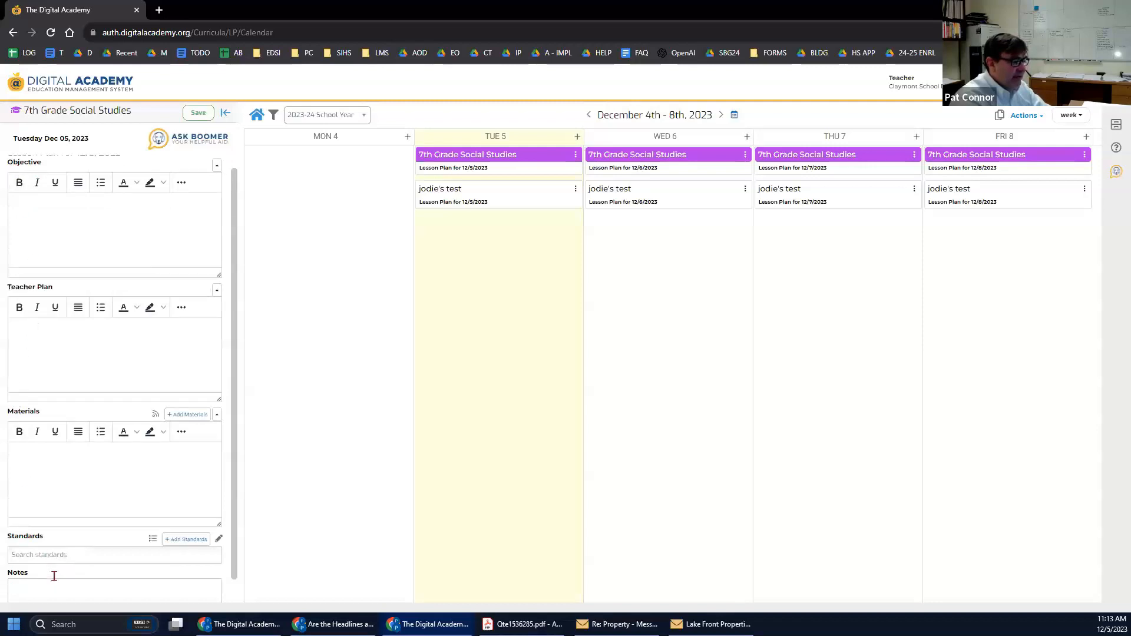
{"action": "scroll", "coordinate": [10, 559], "scroll_direction": "up", "scroll_amount": 1}
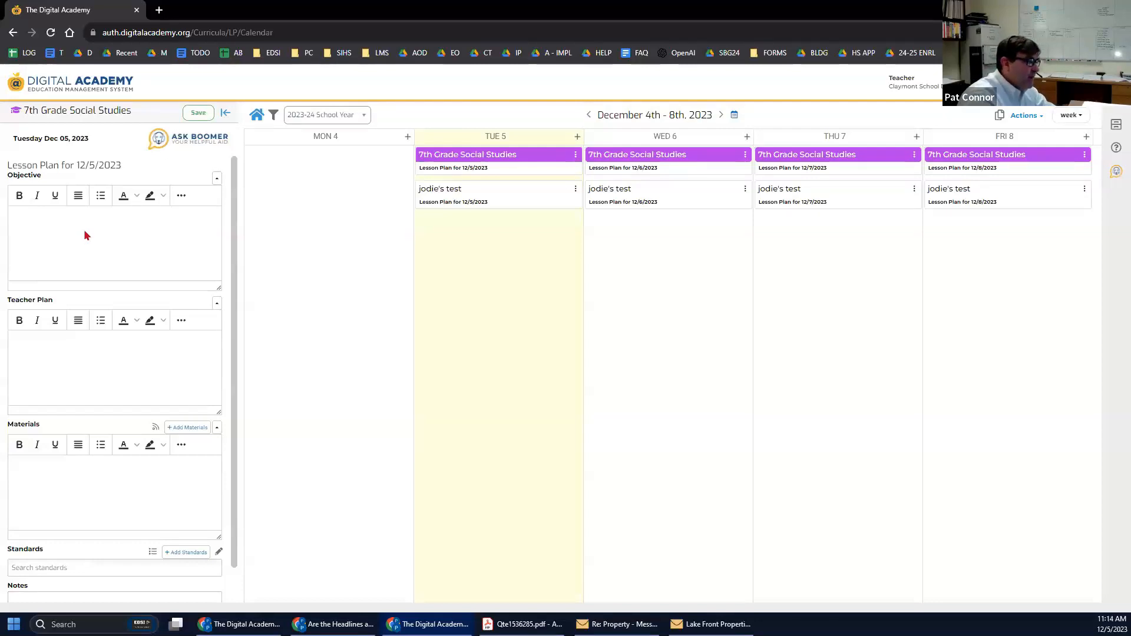
{"action": "scroll", "coordinate": [101, 253], "scroll_direction": "down", "scroll_amount": 1}
{"action": "scroll", "coordinate": [102, 250], "scroll_direction": "up", "scroll_amount": 1}
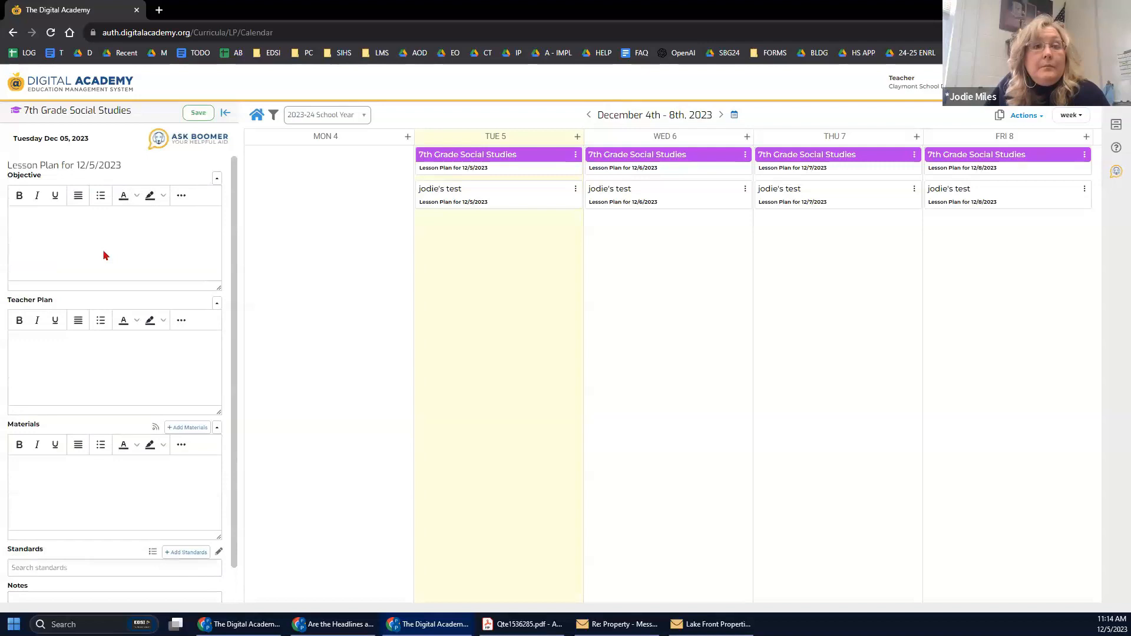
{"action": "scroll", "coordinate": [140, 224], "scroll_direction": "down", "scroll_amount": 1}
{"action": "scroll", "coordinate": [159, 248], "scroll_direction": "up", "scroll_amount": 1}
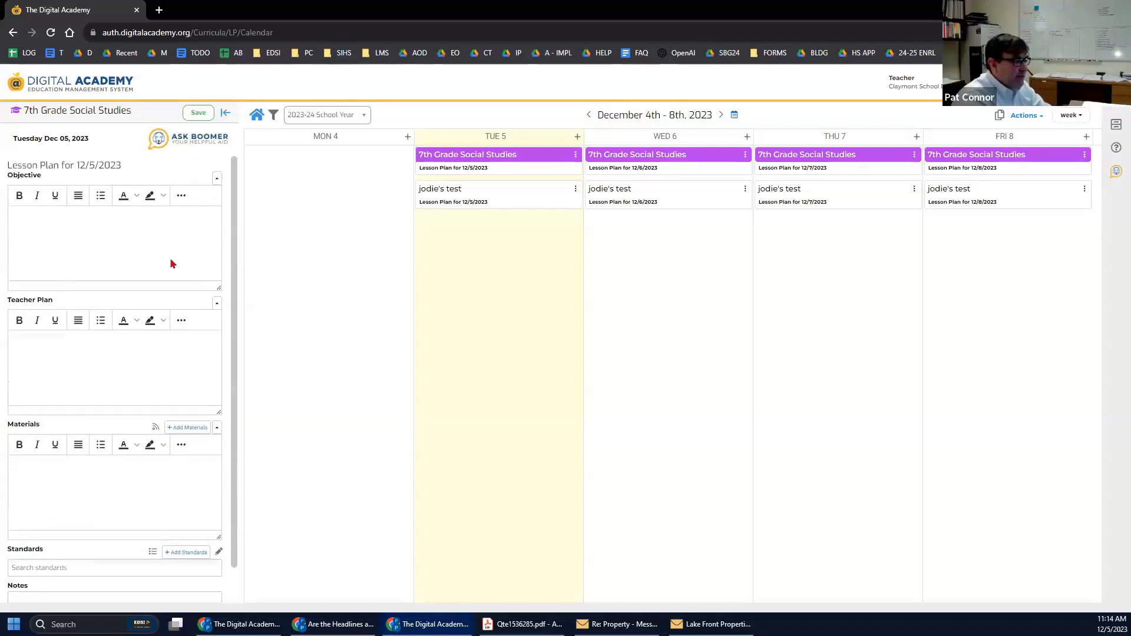
{"action": "scroll", "coordinate": [73, 245], "scroll_direction": "down", "scroll_amount": 1}
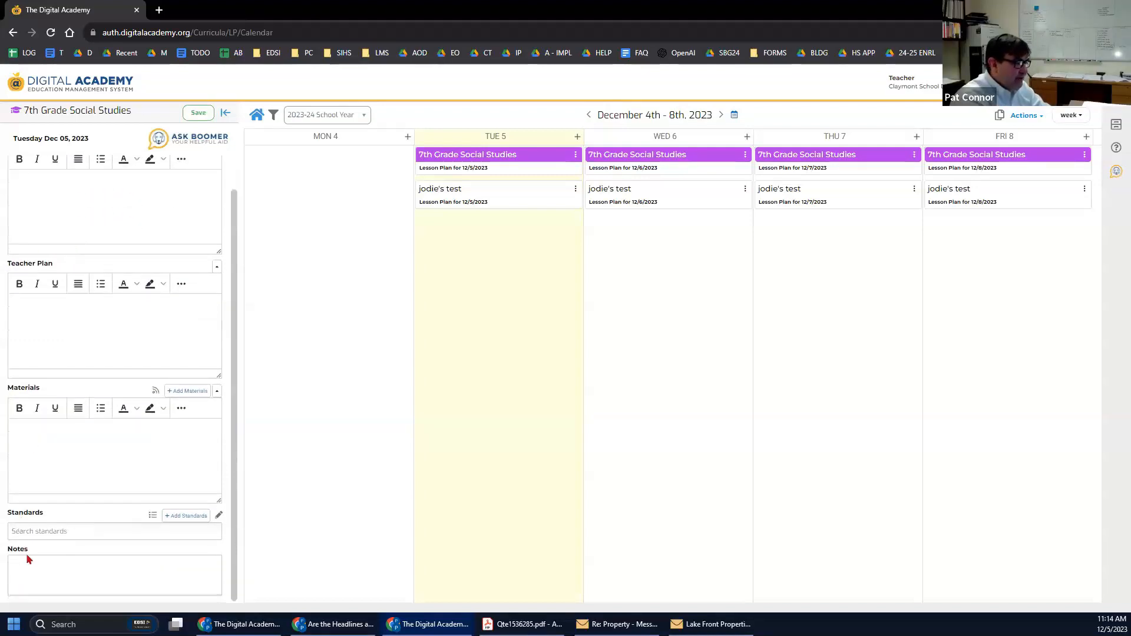
{"action": "left_click", "coordinate": [42, 533]}
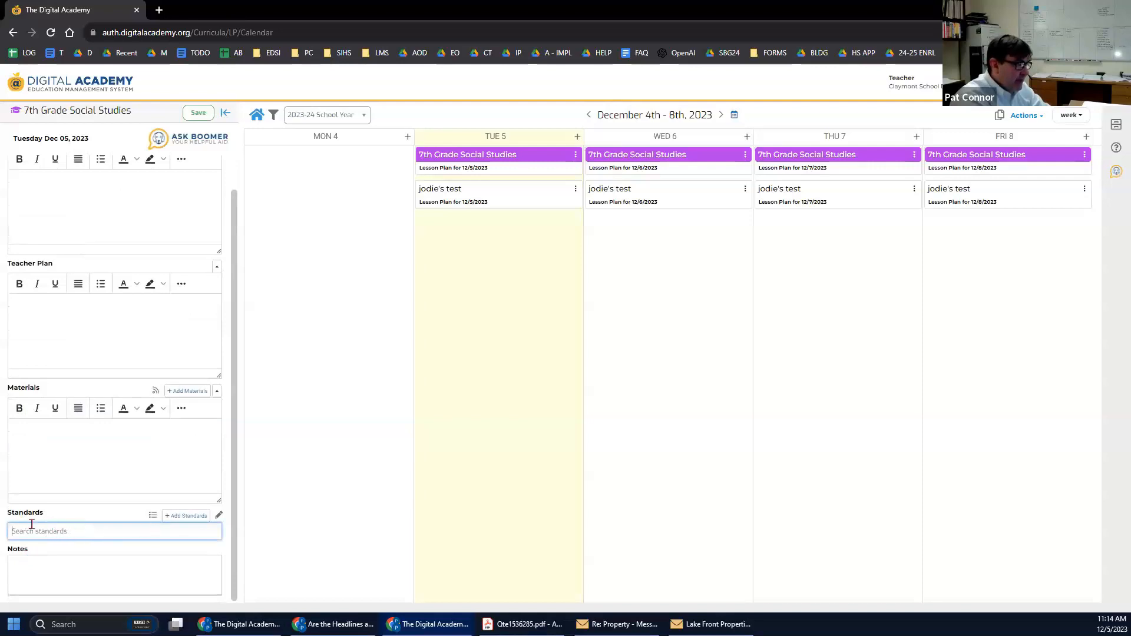
{"action": "left_click", "coordinate": [181, 518]}
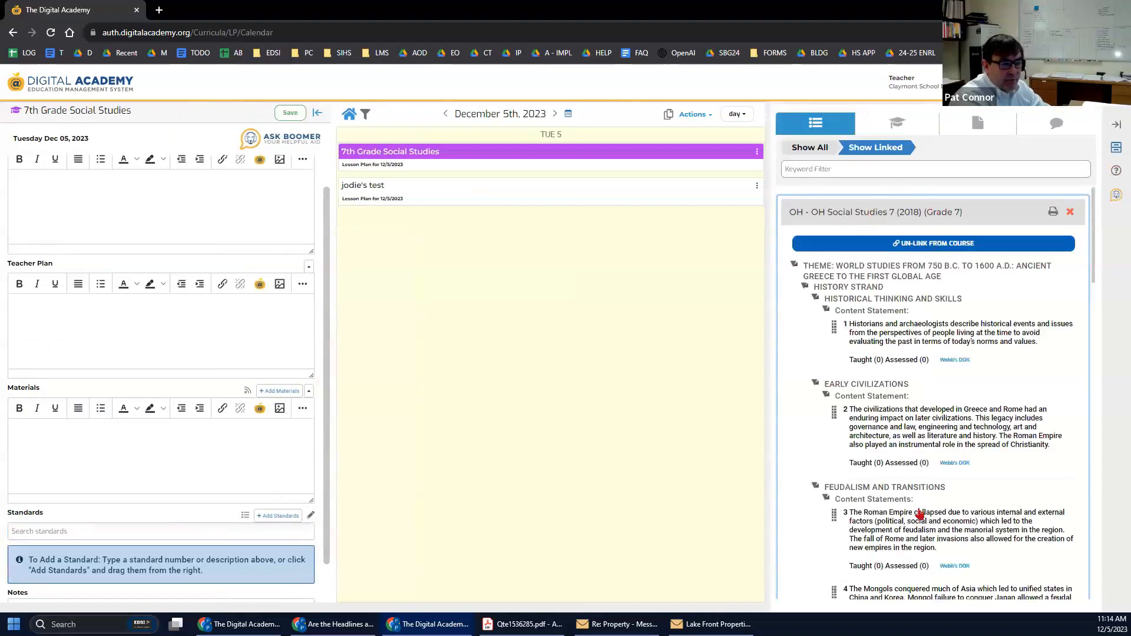
Drag Feudalism and Transitions standard 3 into the lesson plan's Standards zone.
{"action": "scroll", "coordinate": [911, 368], "scroll_direction": "down", "scroll_amount": 1}
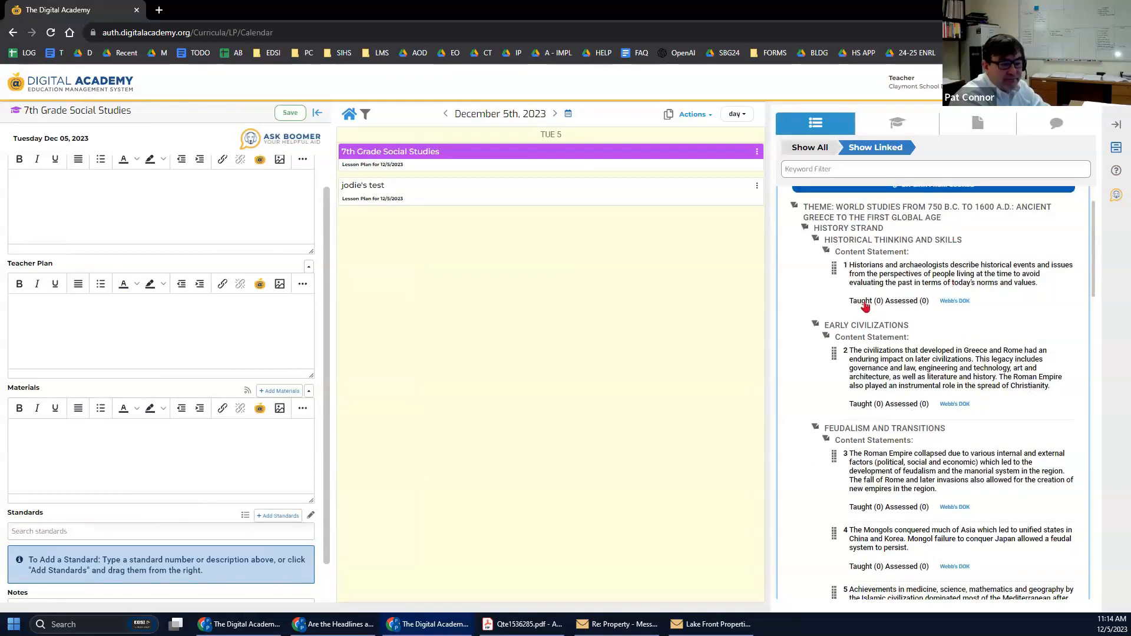
{"action": "scroll", "coordinate": [860, 327], "scroll_direction": "down", "scroll_amount": 1}
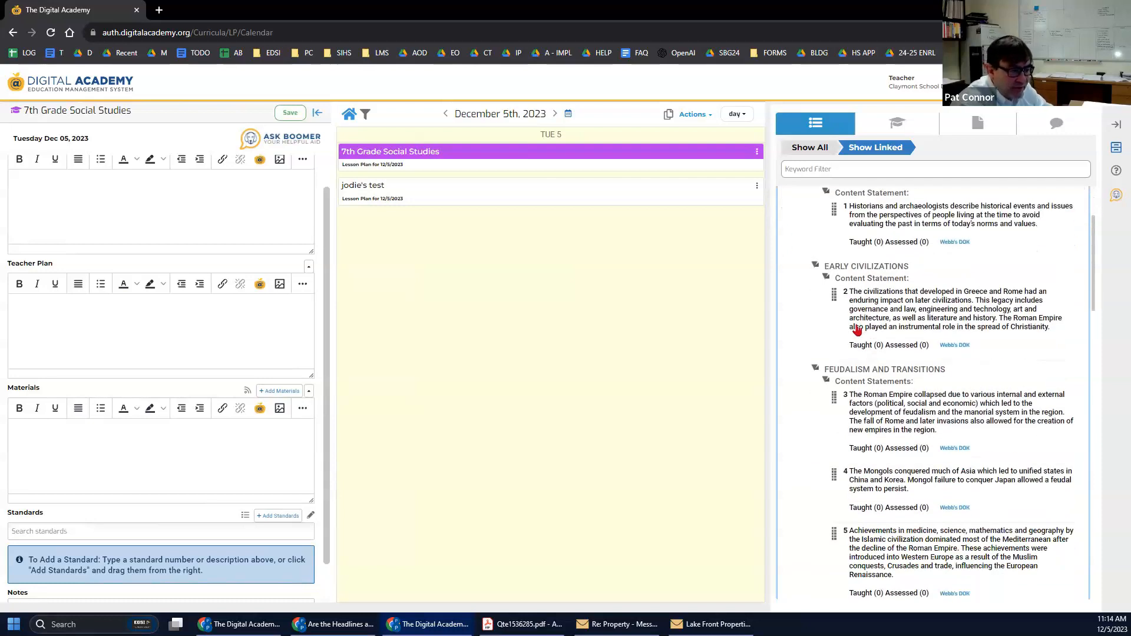
{"action": "scroll", "coordinate": [944, 341], "scroll_direction": "down", "scroll_amount": 2}
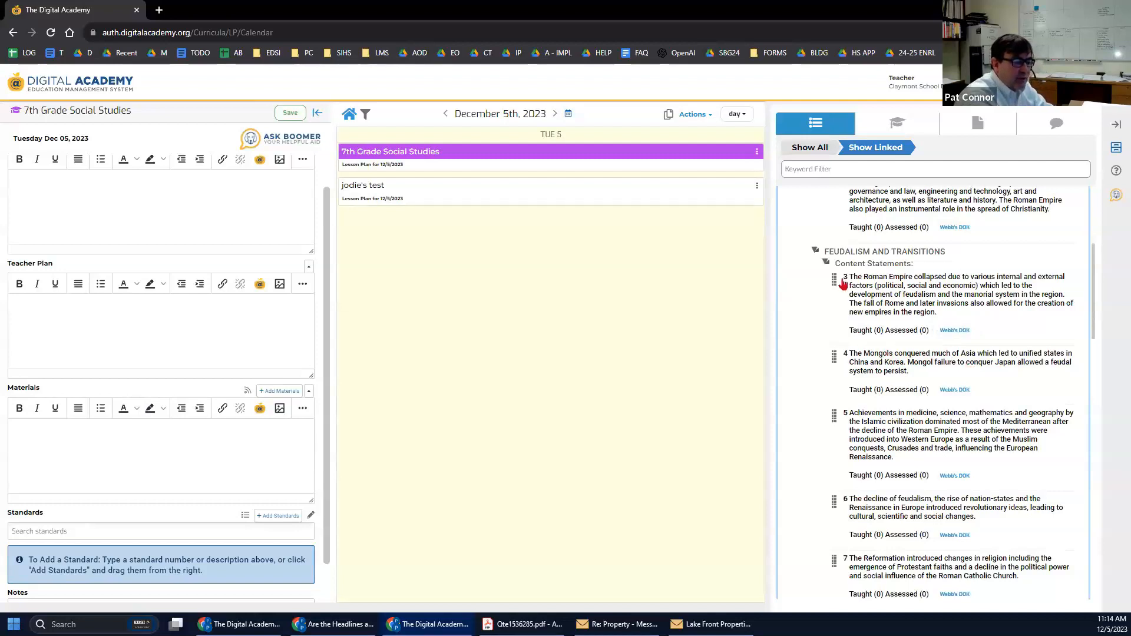
{"action": "left_click_drag", "start_coordinate": [834, 280], "coordinate": [113, 563]}
{"action": "scroll", "coordinate": [114, 563], "scroll_direction": "down", "scroll_amount": 1}
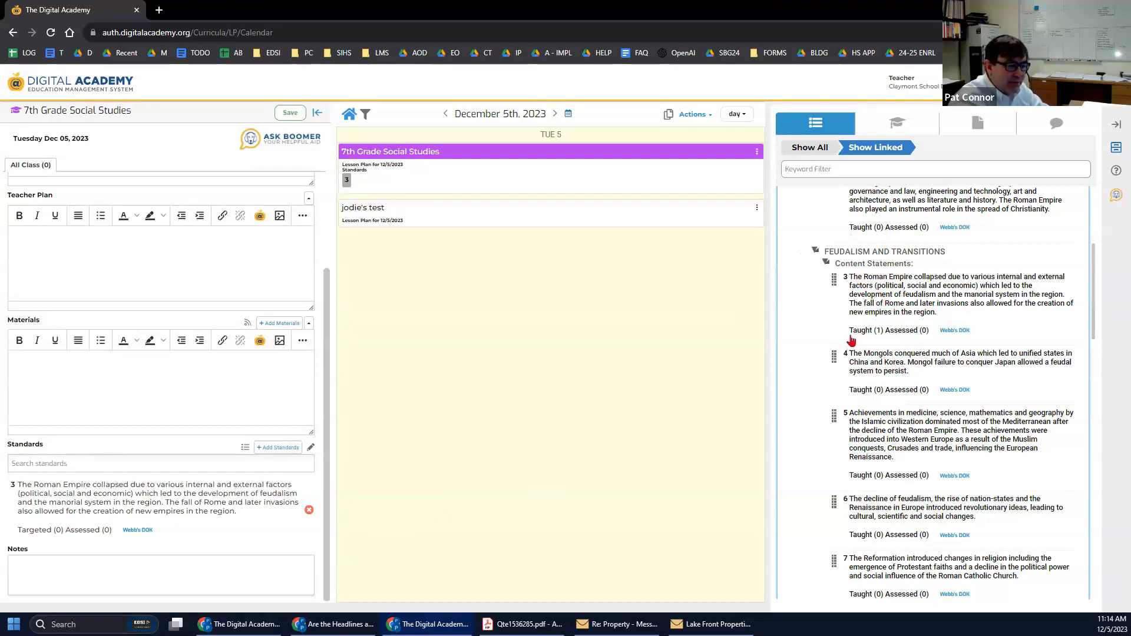
Request Webb's DOK guidance for standard 3 on Rome's collapse and feudalism.
{"action": "left_click", "coordinate": [950, 332]}
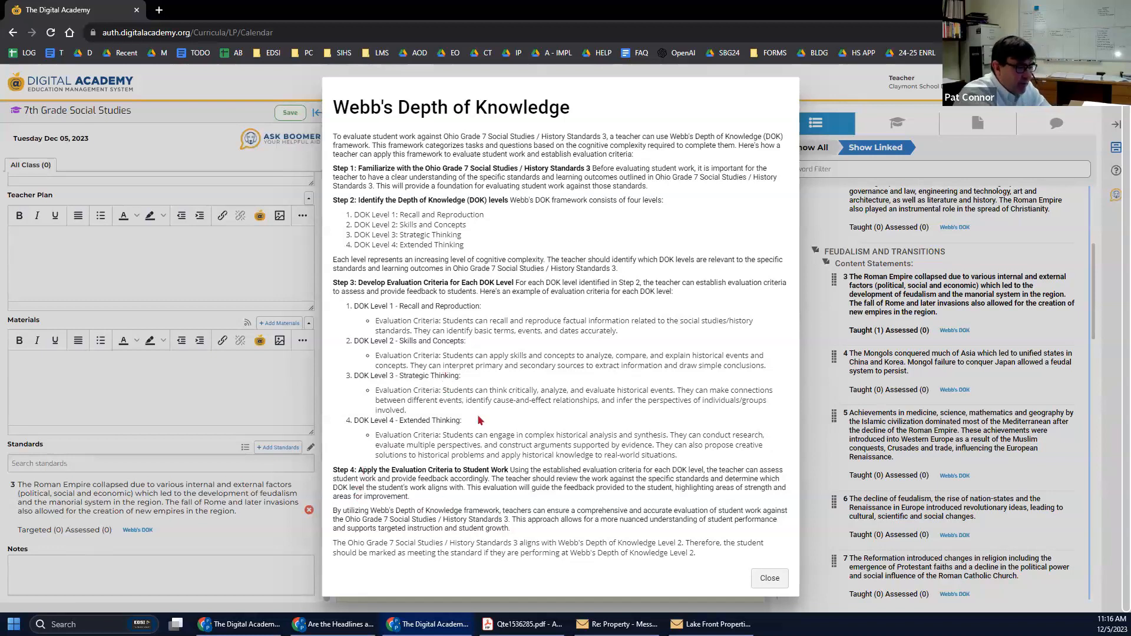
Highlight the DOK Level 2 alignment sentence and the Level 1–3 criteria in the guidance.
{"action": "left_click_drag", "start_coordinate": [334, 545], "coordinate": [715, 560]}
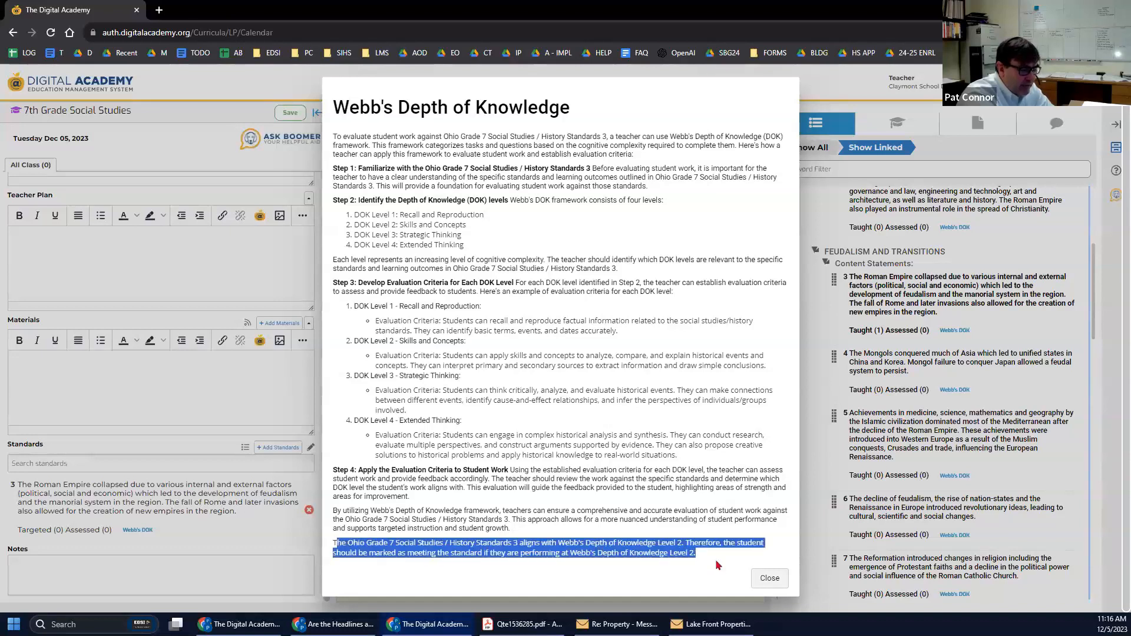
{"action": "left_click", "coordinate": [590, 570]}
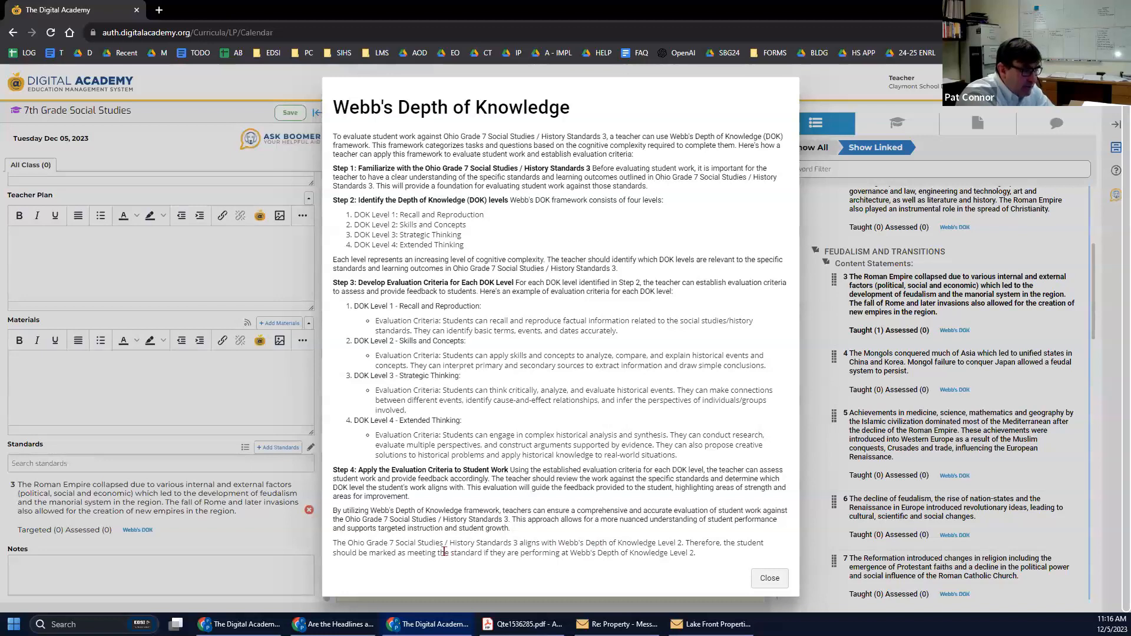
{"action": "left_click_drag", "start_coordinate": [342, 544], "coordinate": [707, 543]}
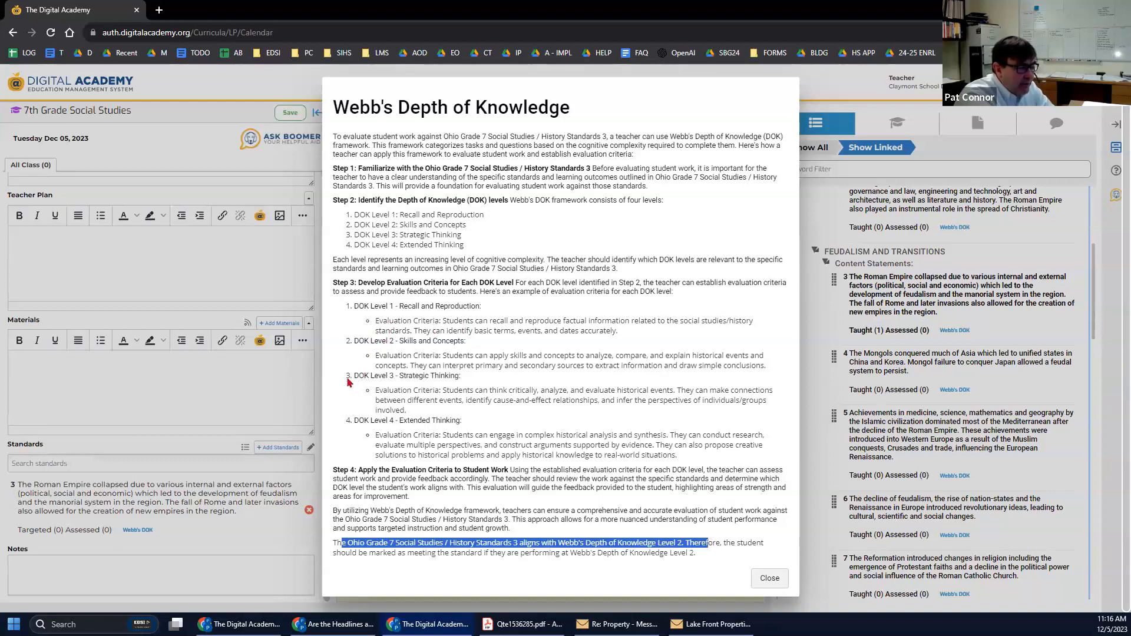
{"action": "left_click_drag", "start_coordinate": [354, 376], "coordinate": [353, 401]}
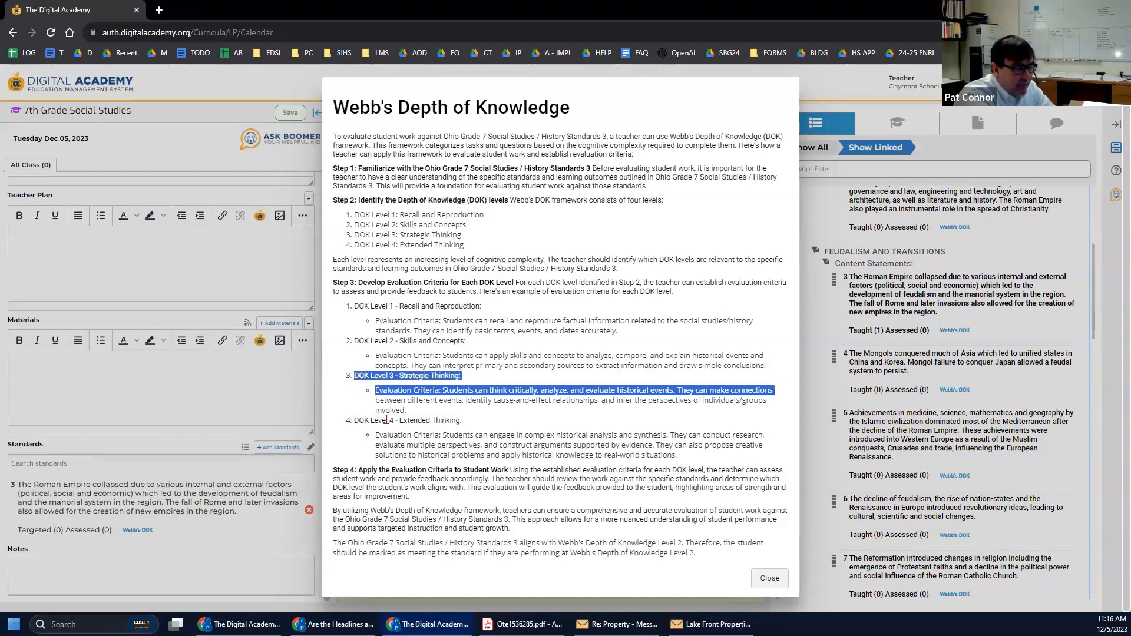
{"action": "left_click_drag", "start_coordinate": [354, 306], "coordinate": [646, 334]}
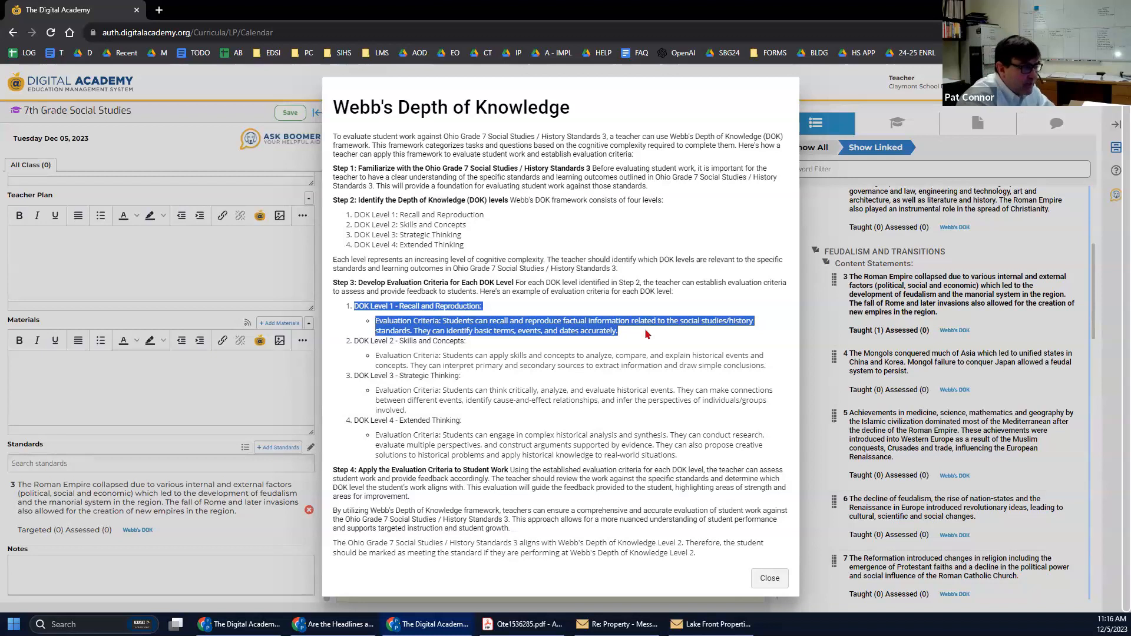
{"action": "left_click", "coordinate": [379, 344]}
{"action": "left_click_drag", "start_coordinate": [355, 342], "coordinate": [773, 368]}
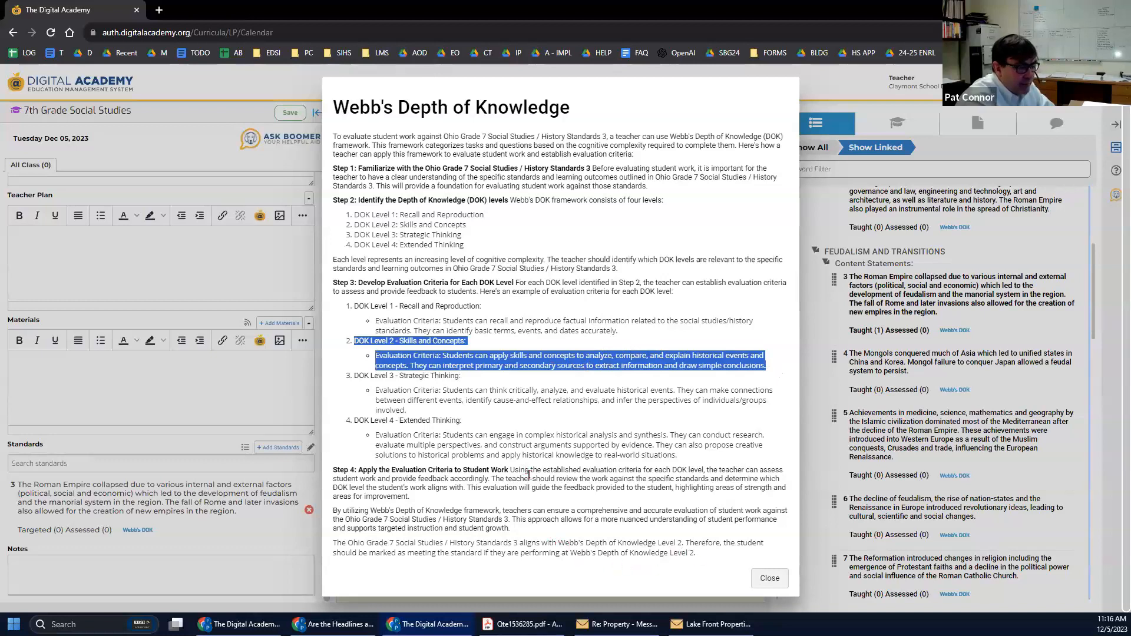
{"action": "left_click", "coordinate": [430, 357]}
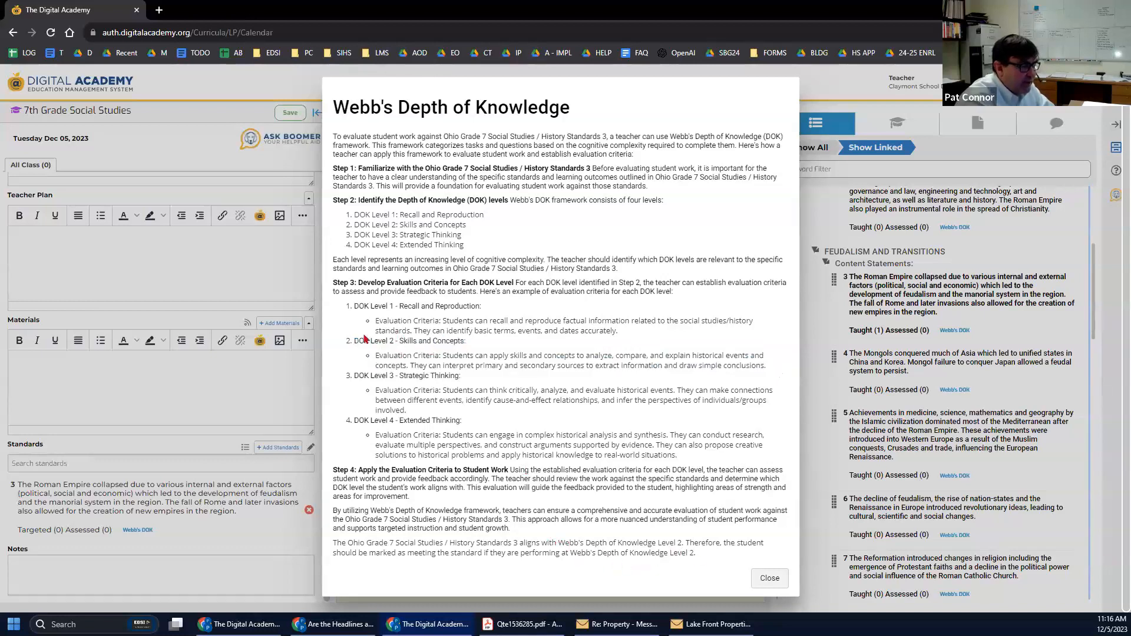
{"action": "left_click_drag", "start_coordinate": [353, 341], "coordinate": [762, 366]}
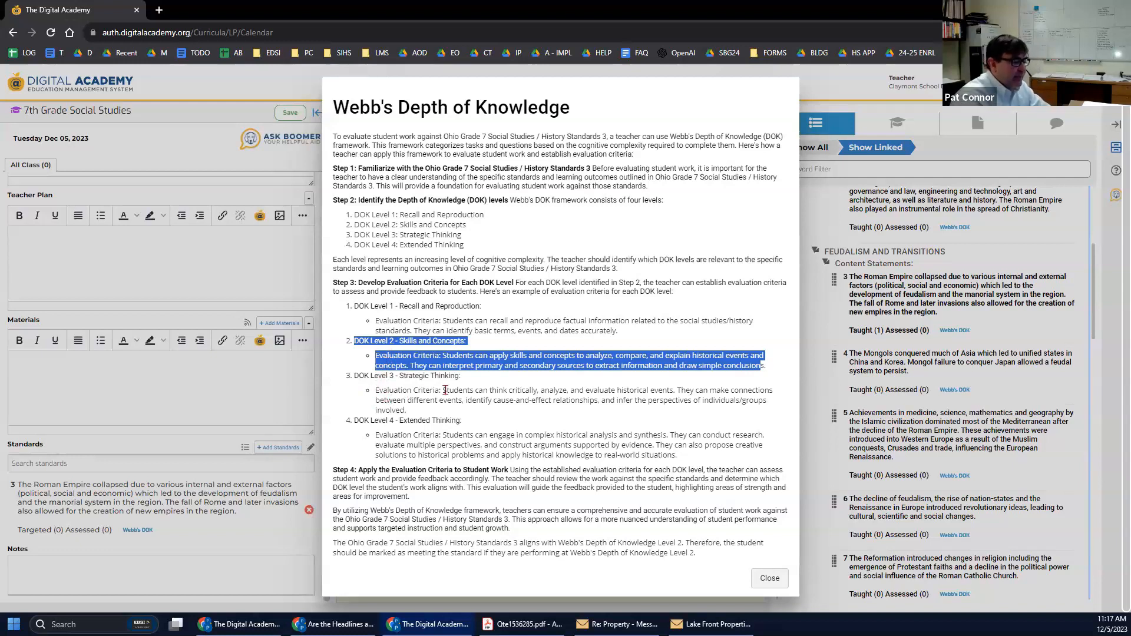
Close the DOK dialog, launch Ask Boomer, and accept its Terms and Conditions.
{"action": "left_click", "coordinate": [769, 579]}
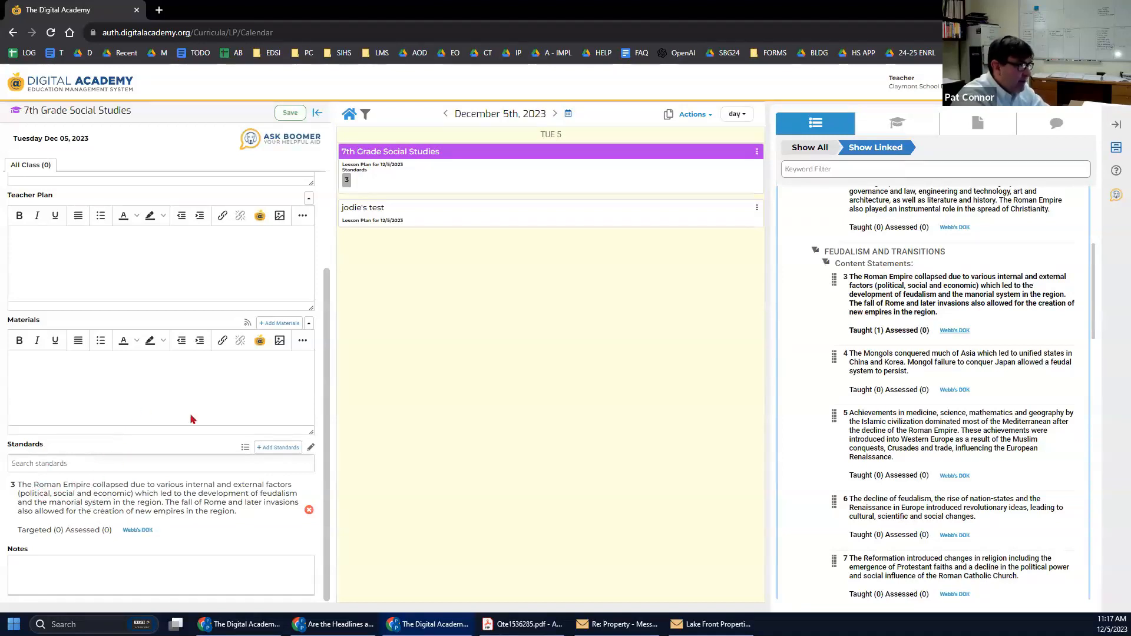
{"action": "left_click", "coordinate": [283, 140]}
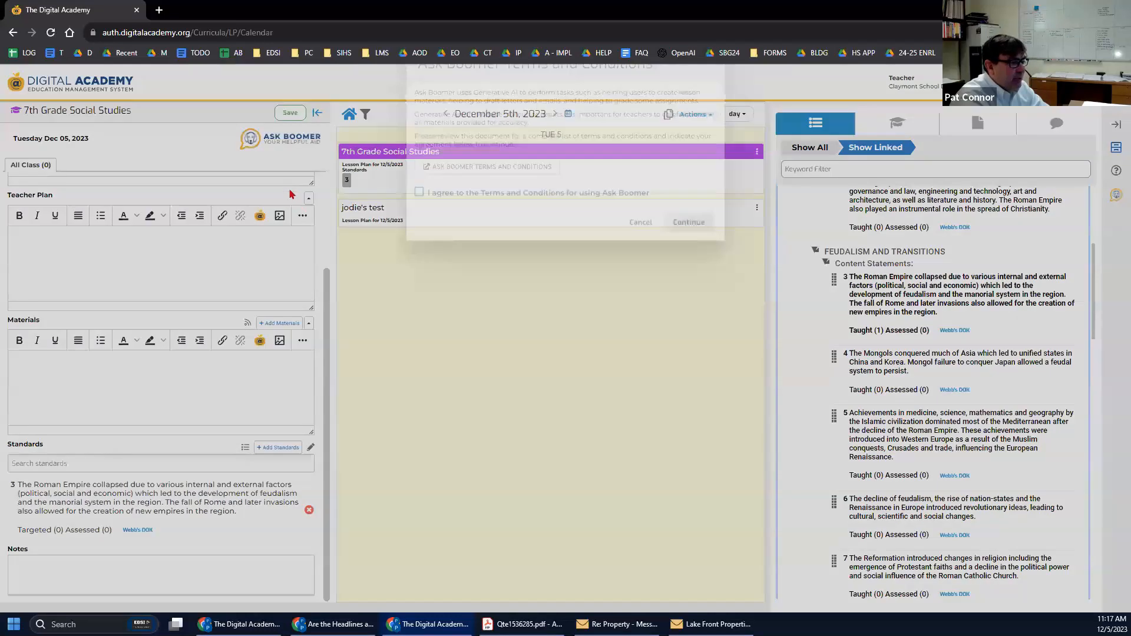
{"action": "left_click", "coordinate": [419, 228]}
{"action": "left_click", "coordinate": [674, 264]}
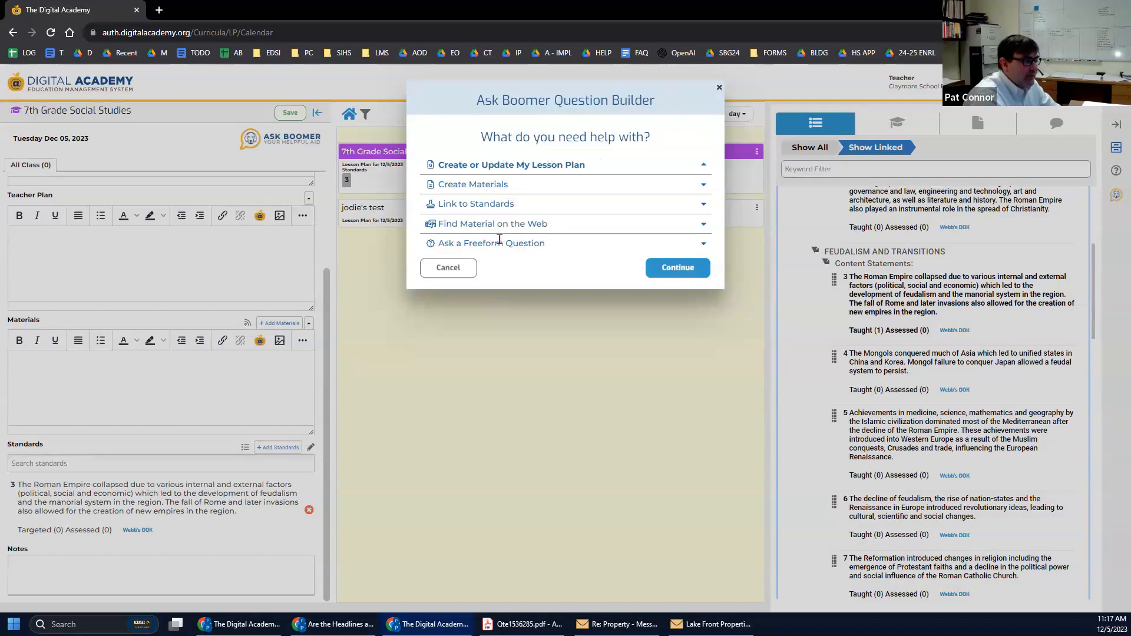
Request a topic-based Grade 7 lesson plan on 'Causes of the Fall of the Roman Empire' from Ask Boomer.
{"action": "left_click", "coordinate": [490, 168]}
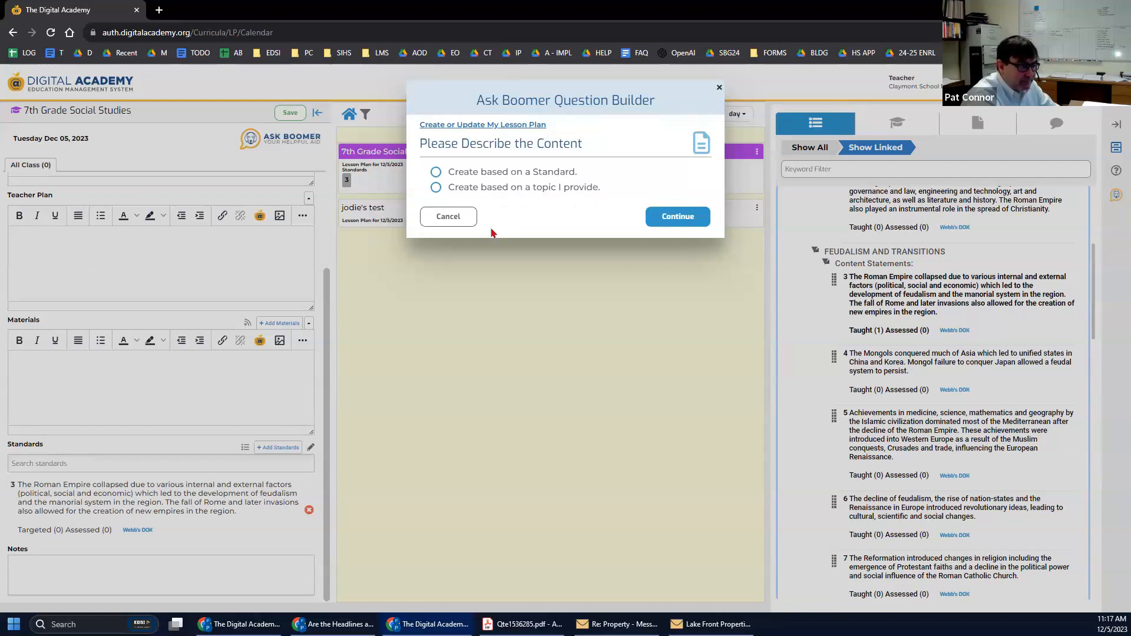
{"action": "left_click", "coordinate": [436, 188]}
{"action": "left_click", "coordinate": [553, 277]}
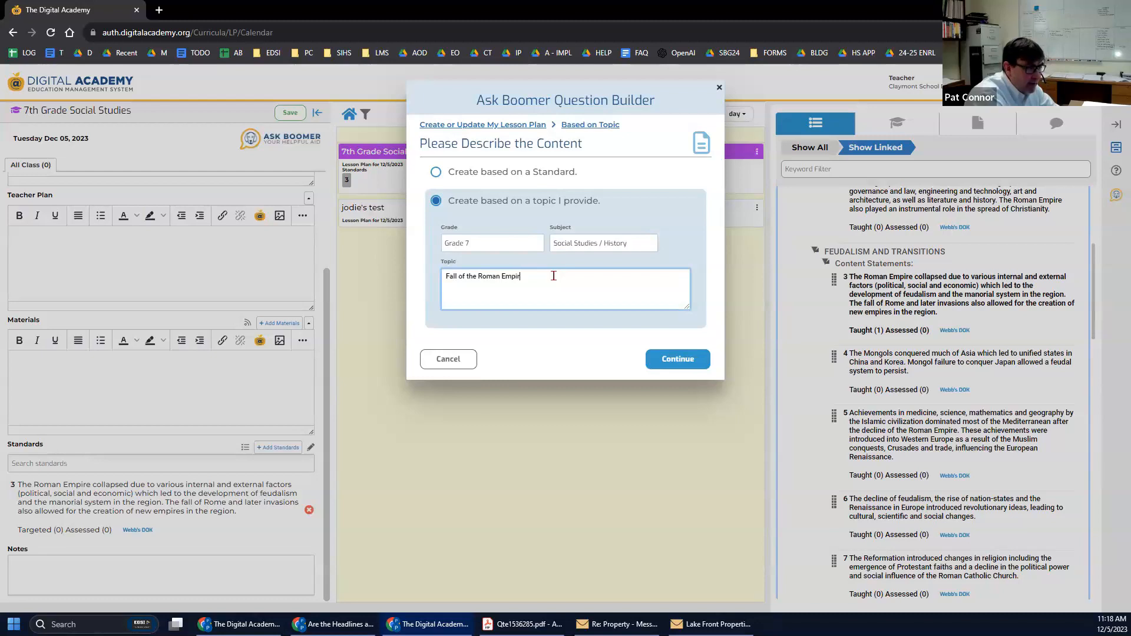
{"action": "left_click", "coordinate": [443, 274]}
{"action": "type", "text": "Causes "}
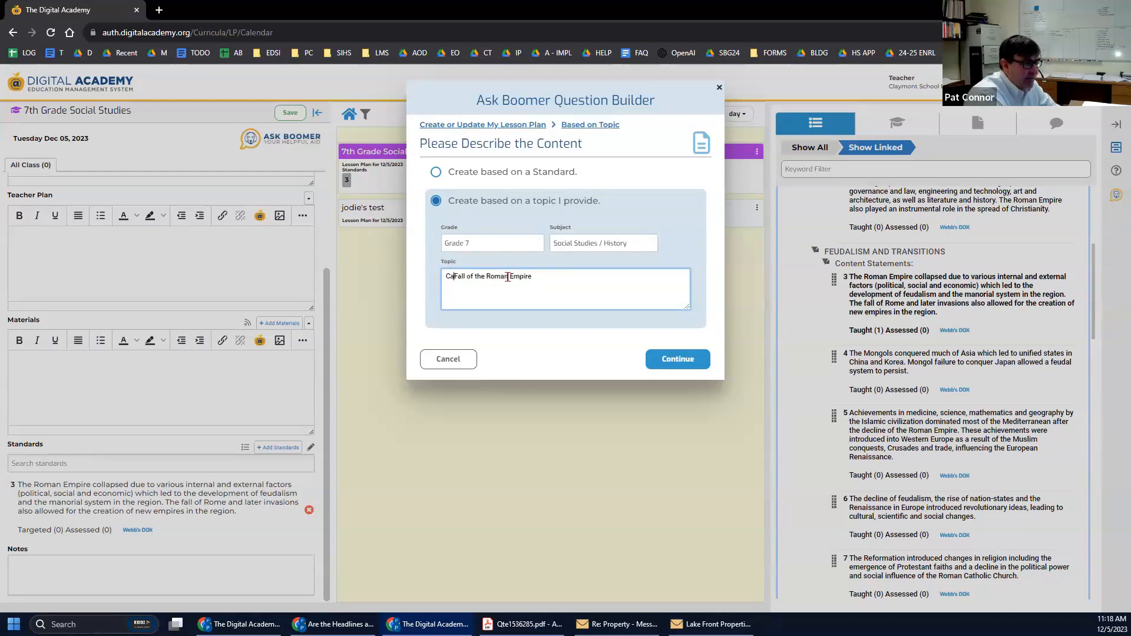
{"action": "type", "text": "of the"}
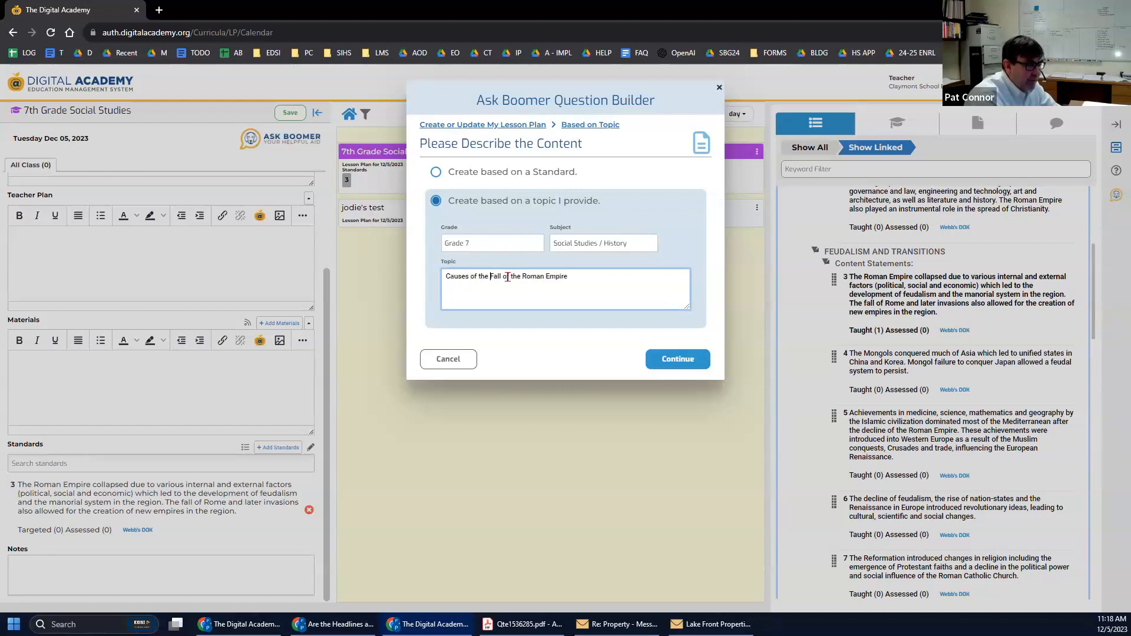
{"action": "left_click", "coordinate": [667, 359]}
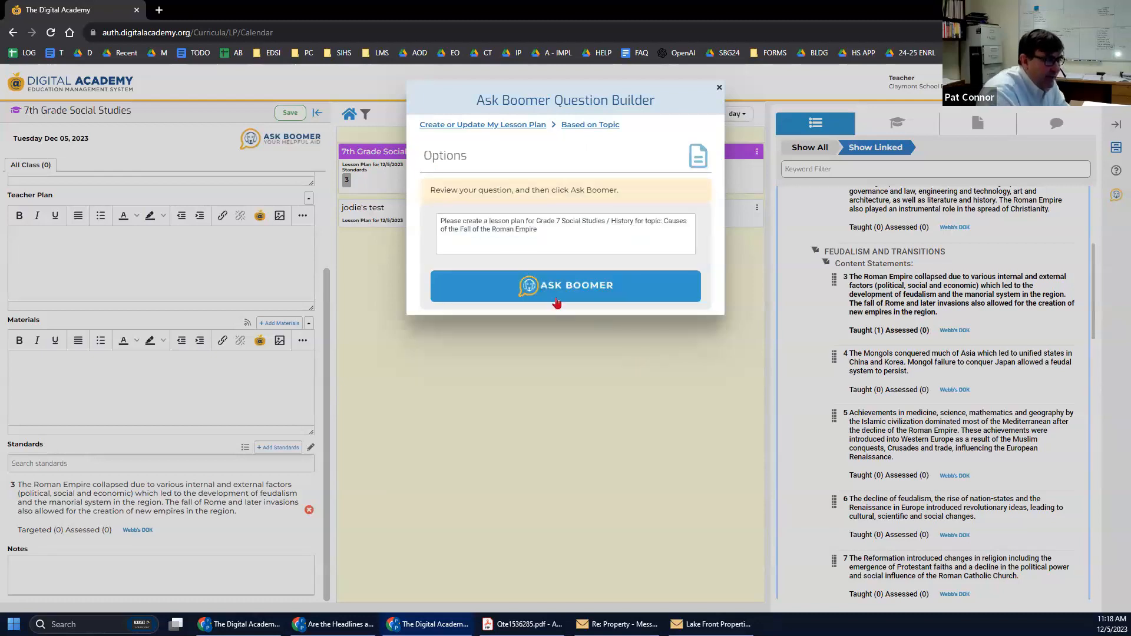
{"action": "left_click", "coordinate": [652, 295]}
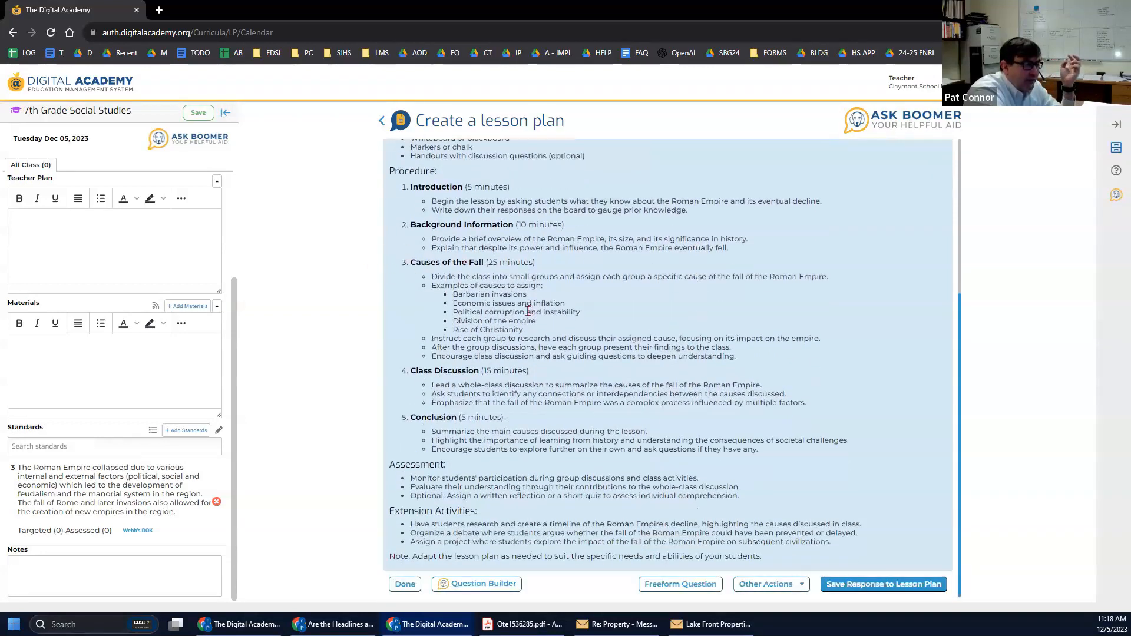
Review the generated Roman Empire plan and save it as Tuesday, December 5's lesson plan.
{"action": "scroll", "coordinate": [528, 311], "scroll_direction": "up", "scroll_amount": 3}
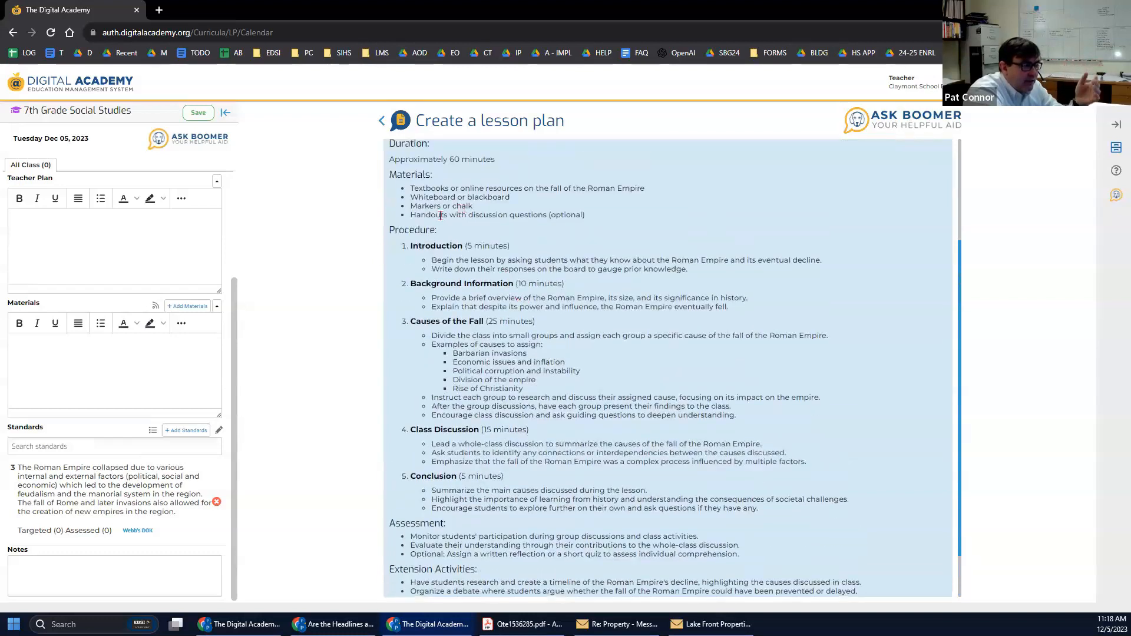
{"action": "scroll", "coordinate": [502, 428], "scroll_direction": "up", "scroll_amount": 1}
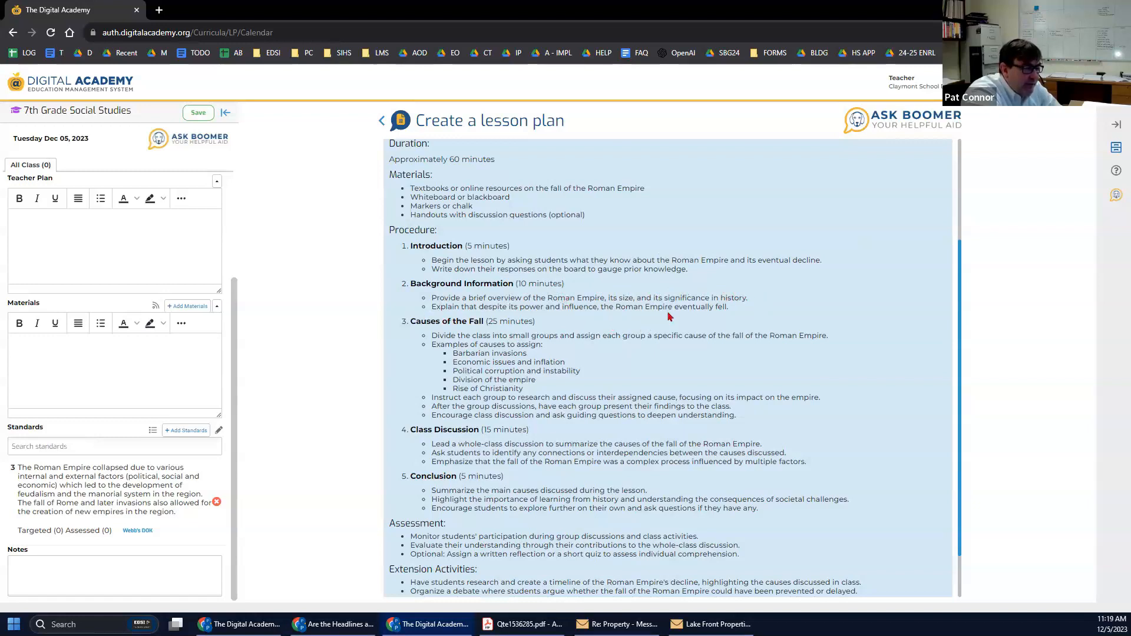
{"action": "scroll", "coordinate": [670, 317], "scroll_direction": "down", "scroll_amount": 1}
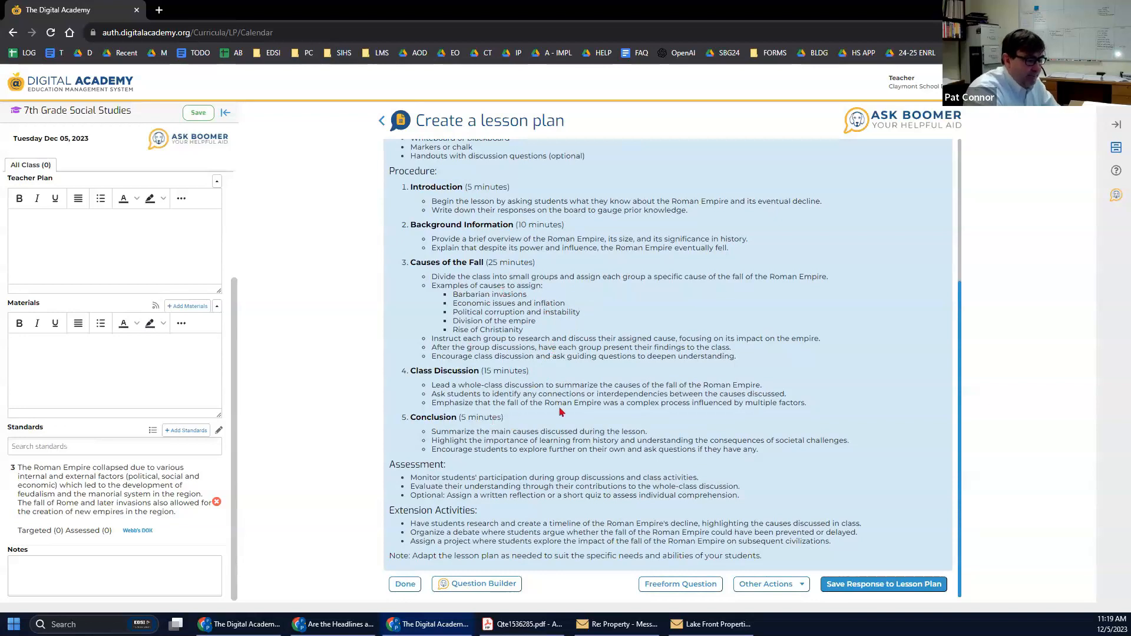
{"action": "left_click", "coordinate": [864, 586]}
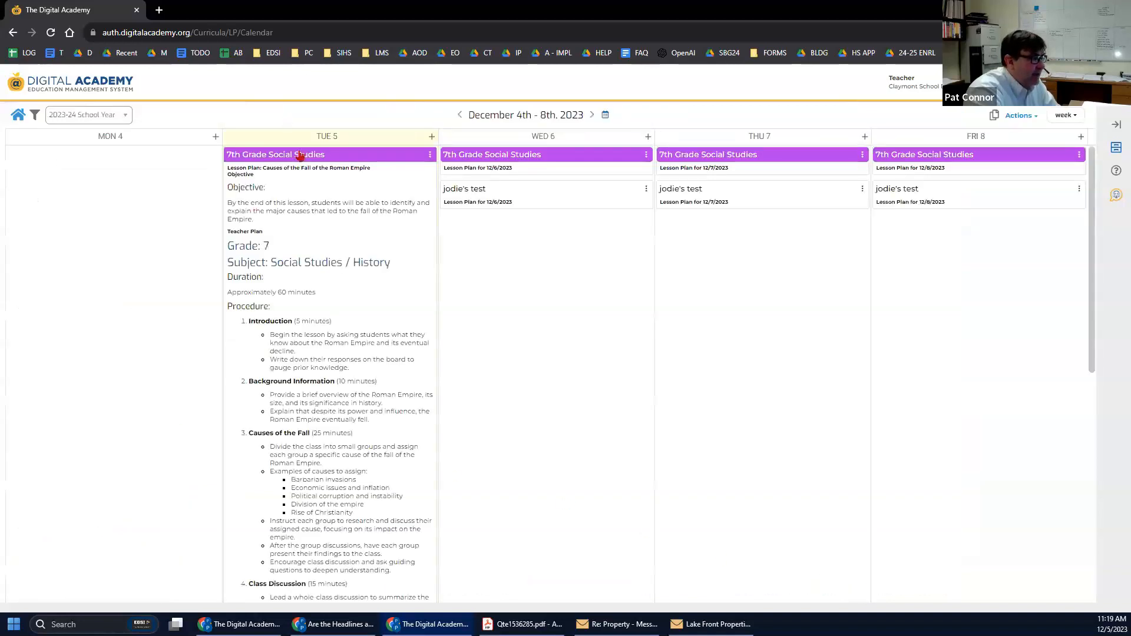
{"action": "left_click", "coordinate": [300, 155]}
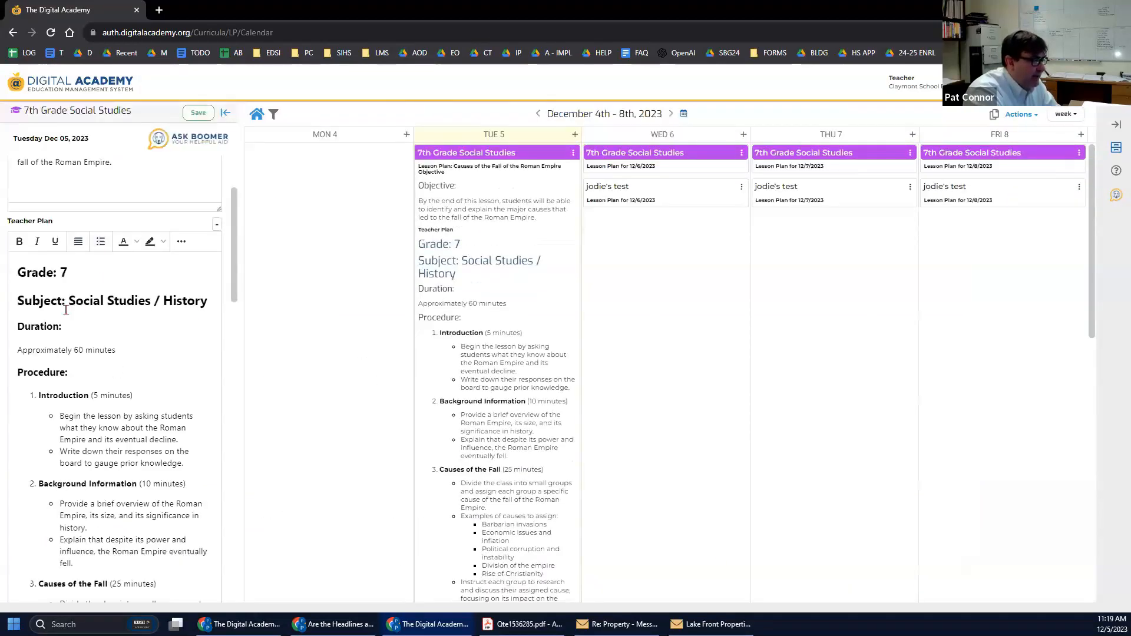
Delete the Grade, Subject, Duration and Procedure lines and the blank line above Introduction.
{"action": "scroll", "coordinate": [87, 338], "scroll_direction": "down", "scroll_amount": 1}
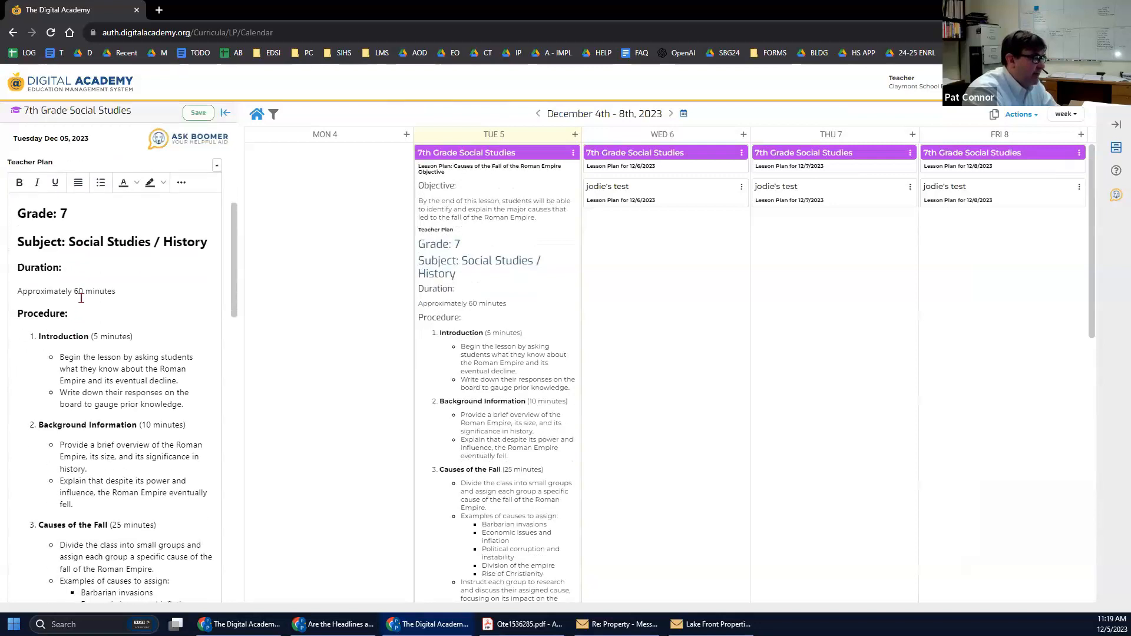
{"action": "left_click_drag", "start_coordinate": [112, 301], "coordinate": [6, 212]}
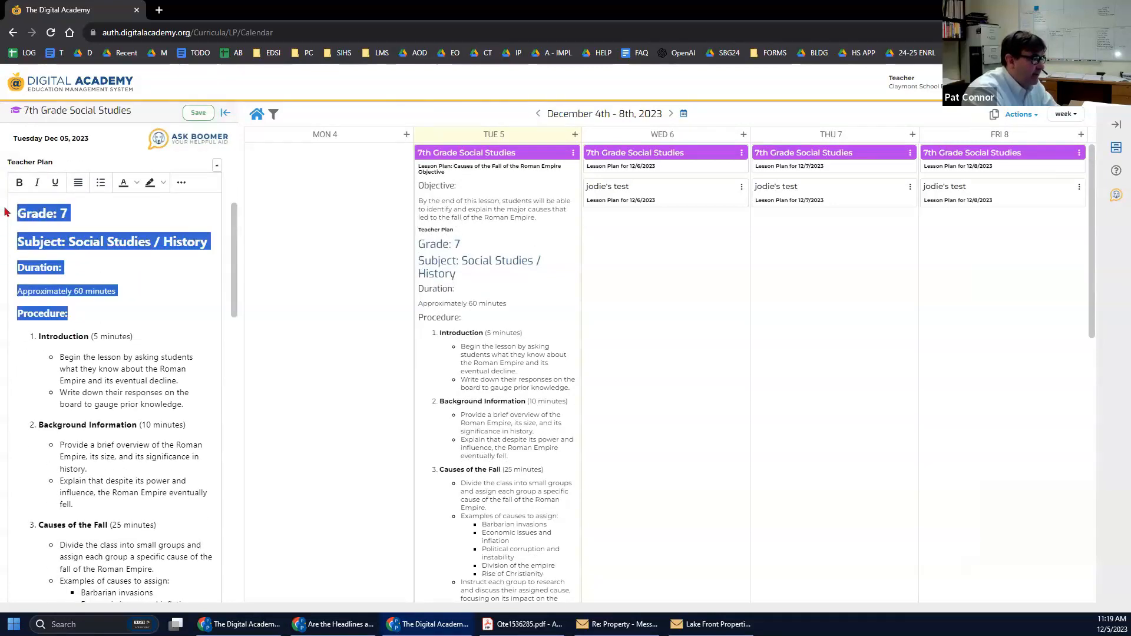
{"action": "left_click_drag", "start_coordinate": [105, 314], "coordinate": [2, 208]}
{"action": "key", "text": "BackSpace"}
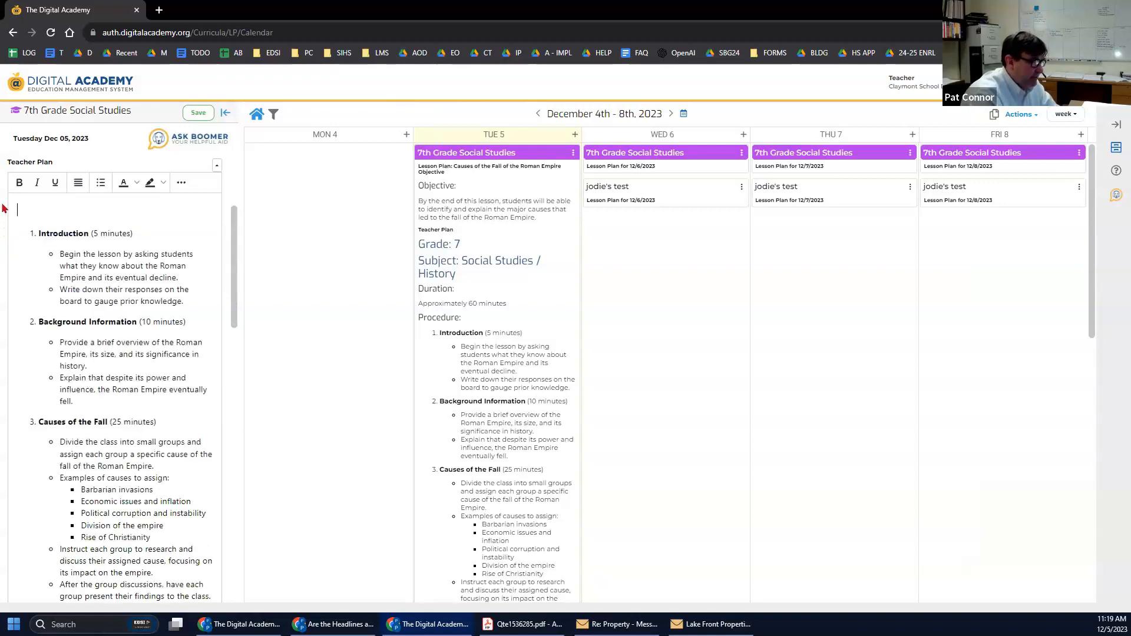
{"action": "key", "text": "Delete"}
Delete the 'Materials:' and 'Objective:' headings from the lesson plan.
{"action": "scroll", "coordinate": [18, 426], "scroll_direction": "down", "scroll_amount": 10}
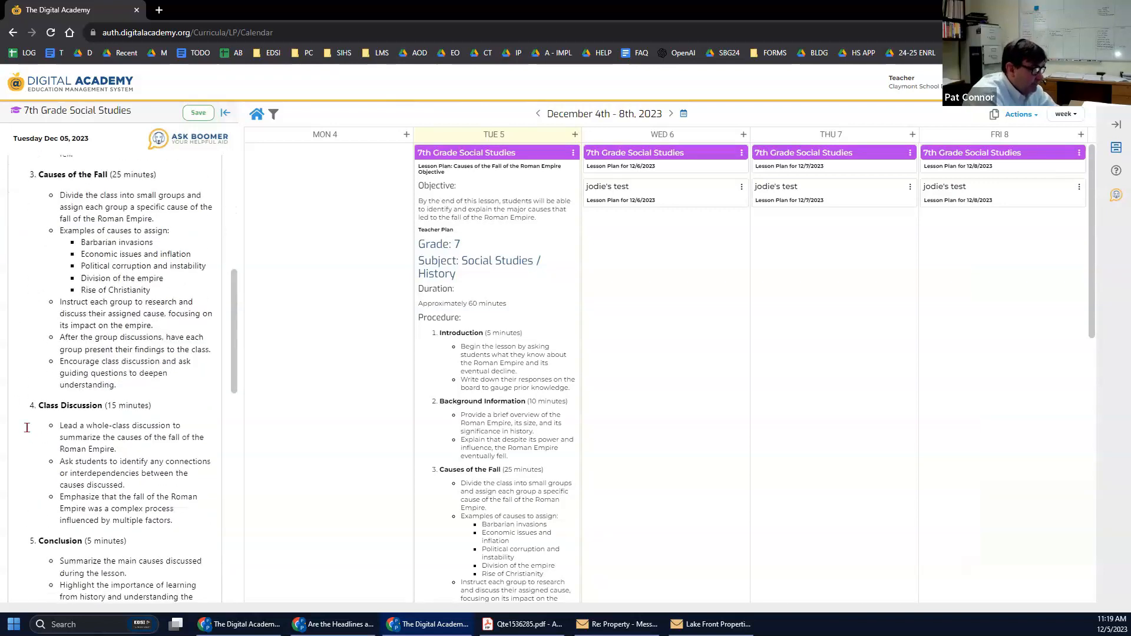
{"action": "scroll", "coordinate": [36, 420], "scroll_direction": "down", "scroll_amount": 3}
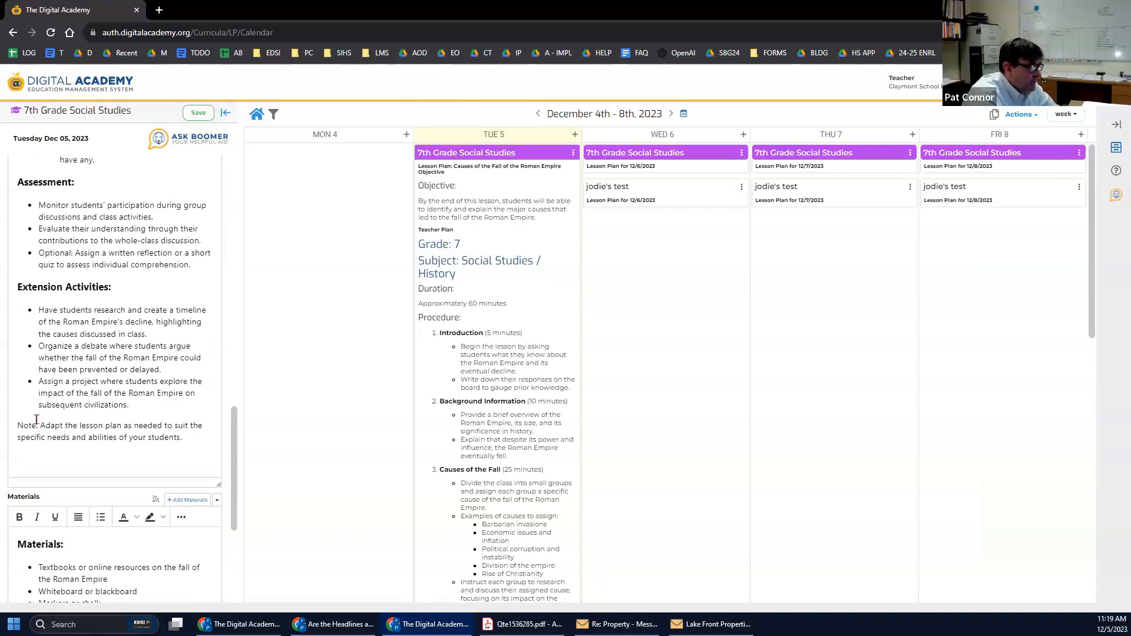
{"action": "left_click_drag", "start_coordinate": [76, 426], "coordinate": [2, 426]}
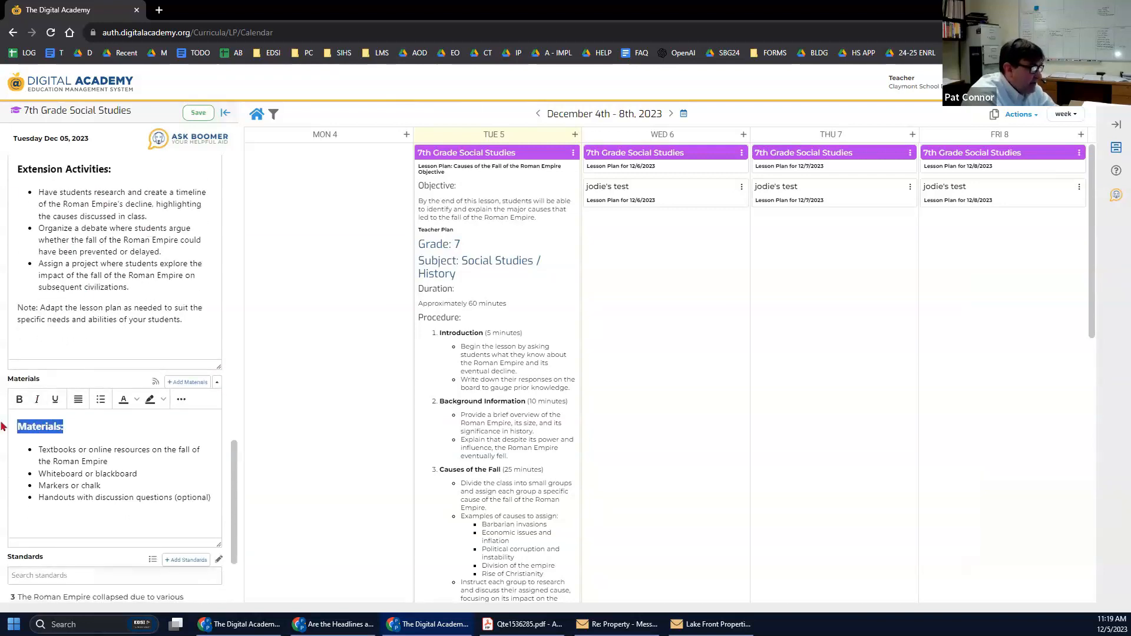
{"action": "key", "text": "BackSpace"}
{"action": "key", "text": "BackSpace"}
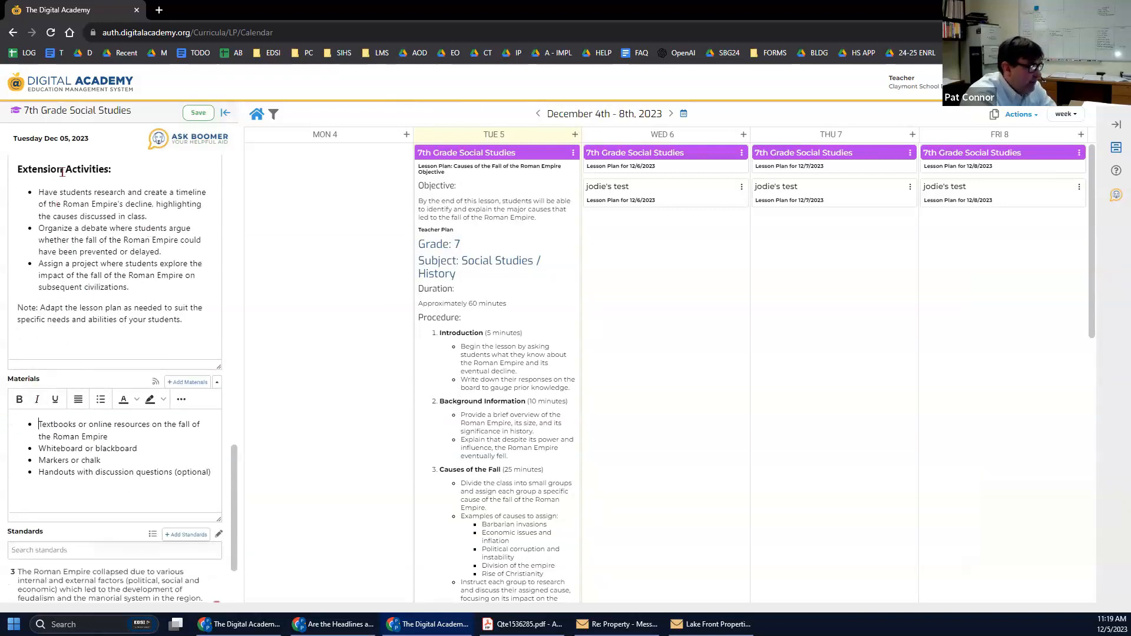
{"action": "scroll", "coordinate": [88, 393], "scroll_direction": "up", "scroll_amount": 8}
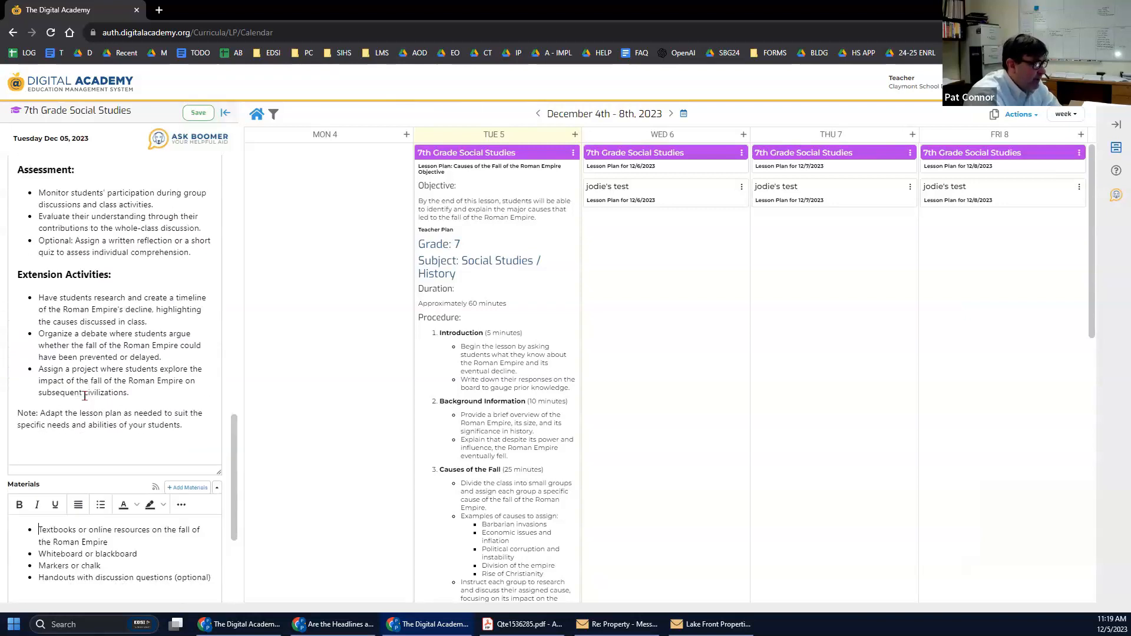
{"action": "scroll", "coordinate": [89, 392], "scroll_direction": "up", "scroll_amount": 5}
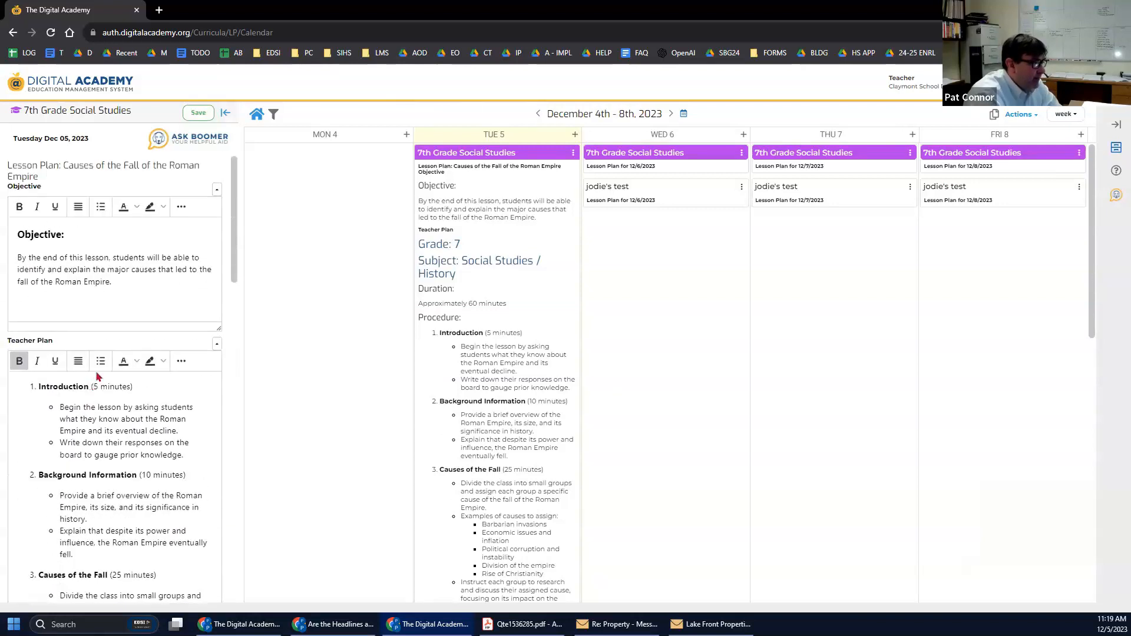
{"action": "triple_click", "coordinate": [75, 239]}
{"action": "key", "text": "BackSpace"}
{"action": "key", "text": "BackSpace"}
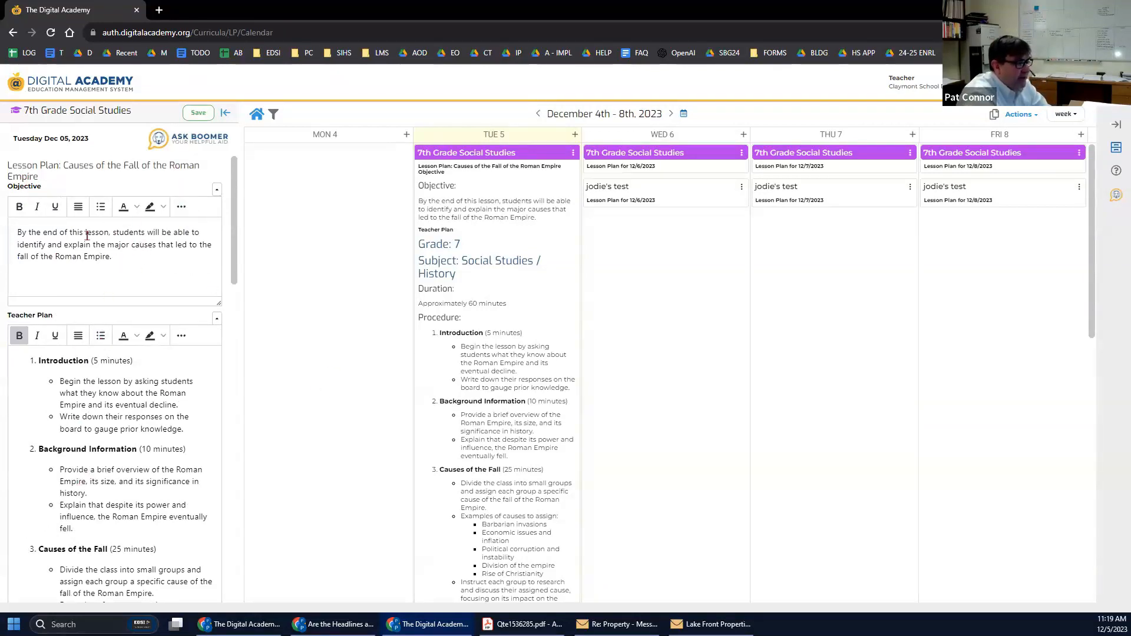
Save Tuesday's 7th Grade Social Studies plan, reopen it, and launch the Ask Boomer question builder.
{"action": "left_click", "coordinate": [198, 114]}
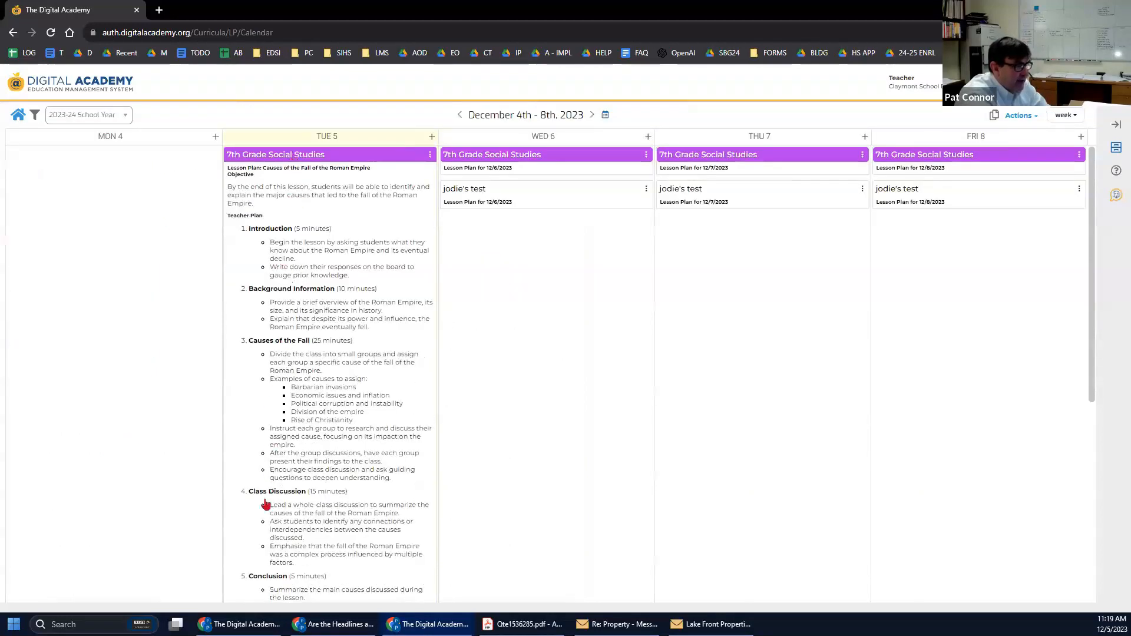
{"action": "scroll", "coordinate": [266, 507], "scroll_direction": "down", "scroll_amount": 6}
{"action": "scroll", "coordinate": [268, 527], "scroll_direction": "up", "scroll_amount": 5}
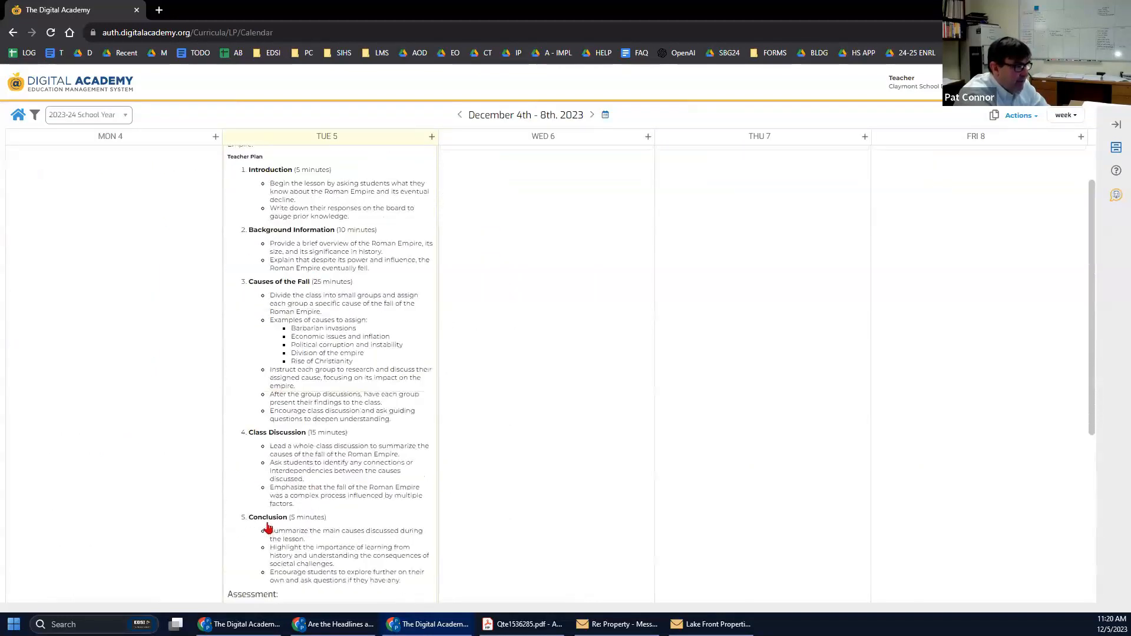
{"action": "scroll", "coordinate": [268, 519], "scroll_direction": "up", "scroll_amount": 3}
{"action": "left_click", "coordinate": [259, 154]}
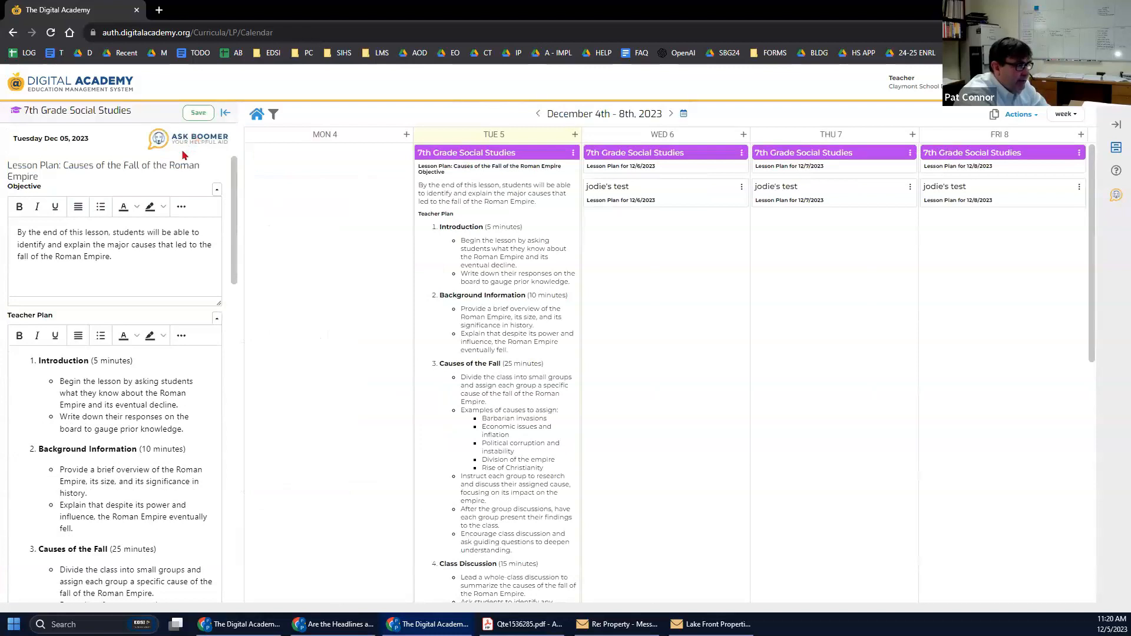
{"action": "left_click", "coordinate": [196, 140]}
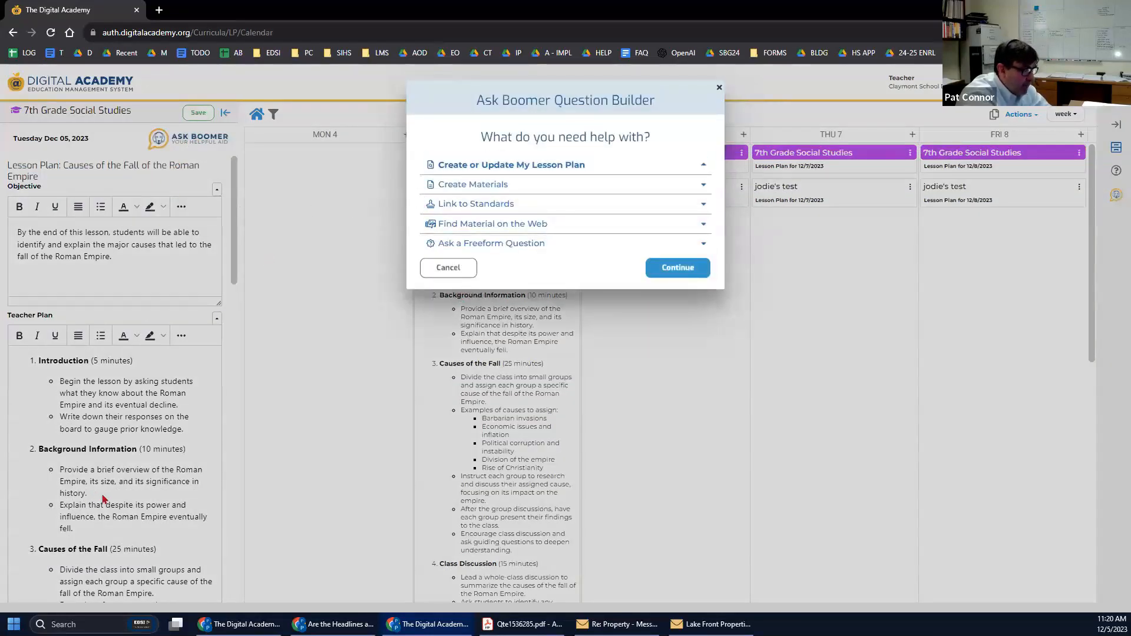
Ask Boomer for a Student Handout based on the current Fall of Rome lesson plan.
{"action": "left_click", "coordinate": [460, 183]}
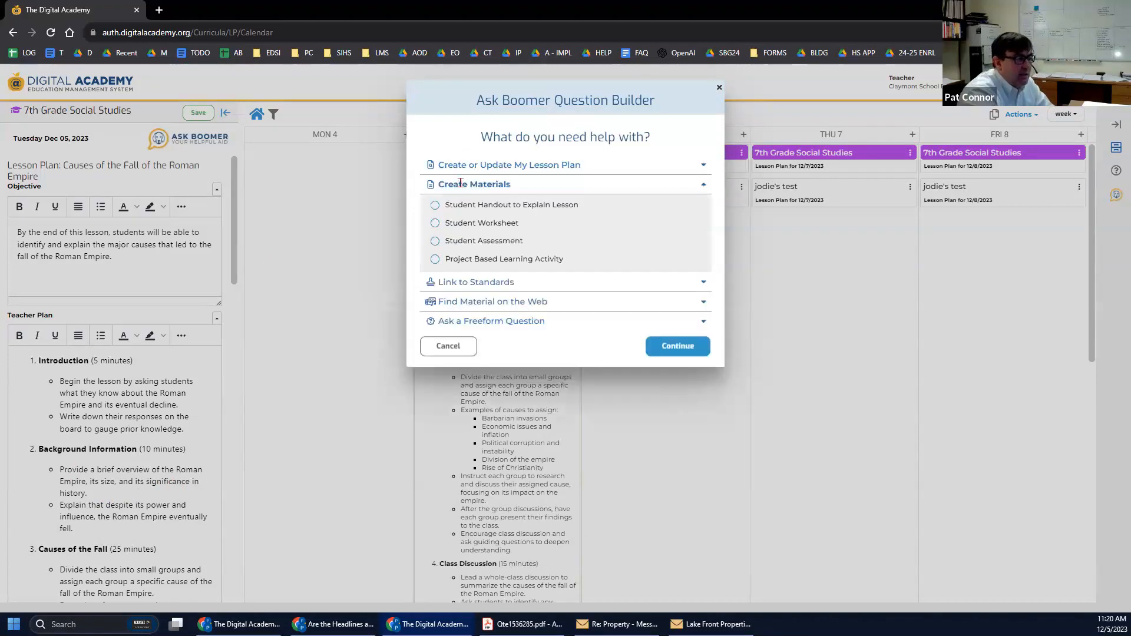
{"action": "left_click", "coordinate": [478, 207]}
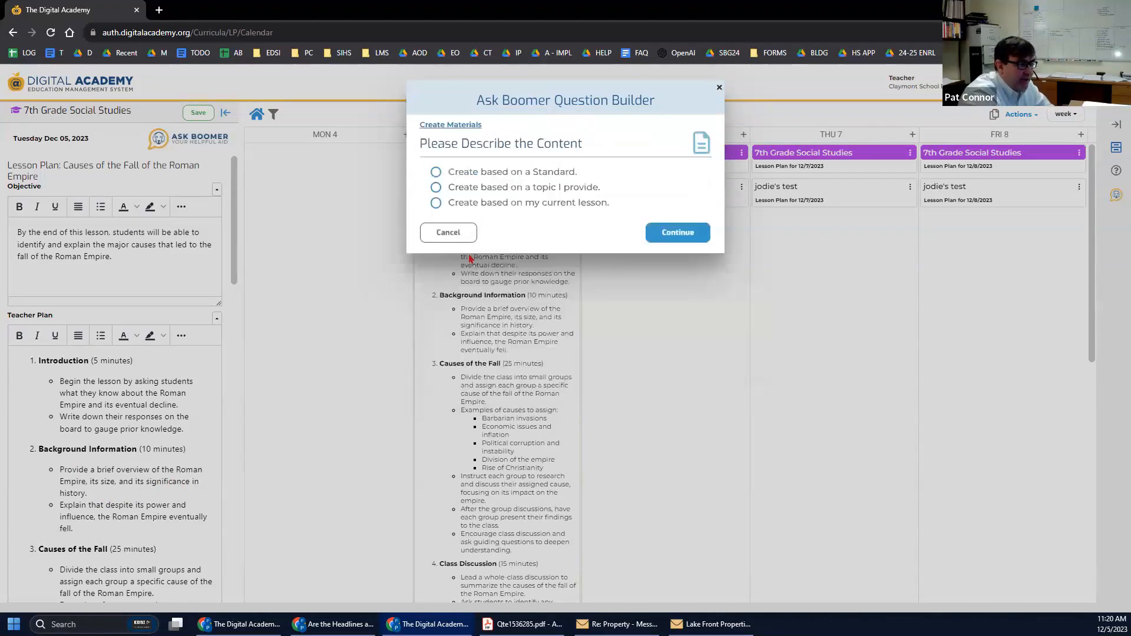
{"action": "left_click", "coordinate": [435, 203]}
{"action": "left_click", "coordinate": [655, 264]}
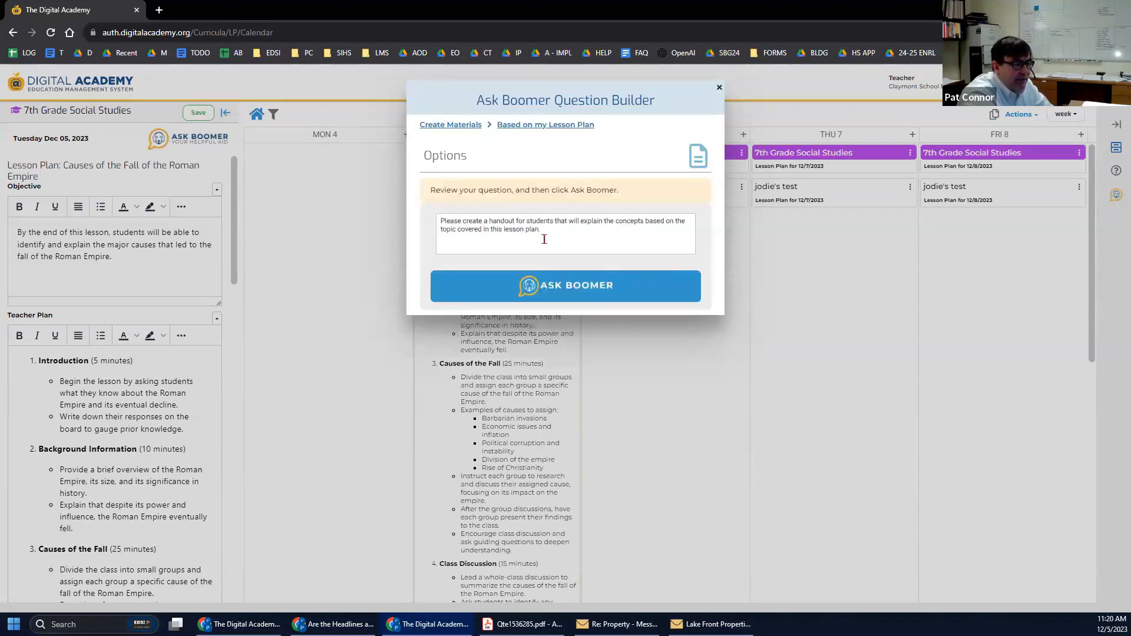
{"action": "left_click", "coordinate": [554, 287]}
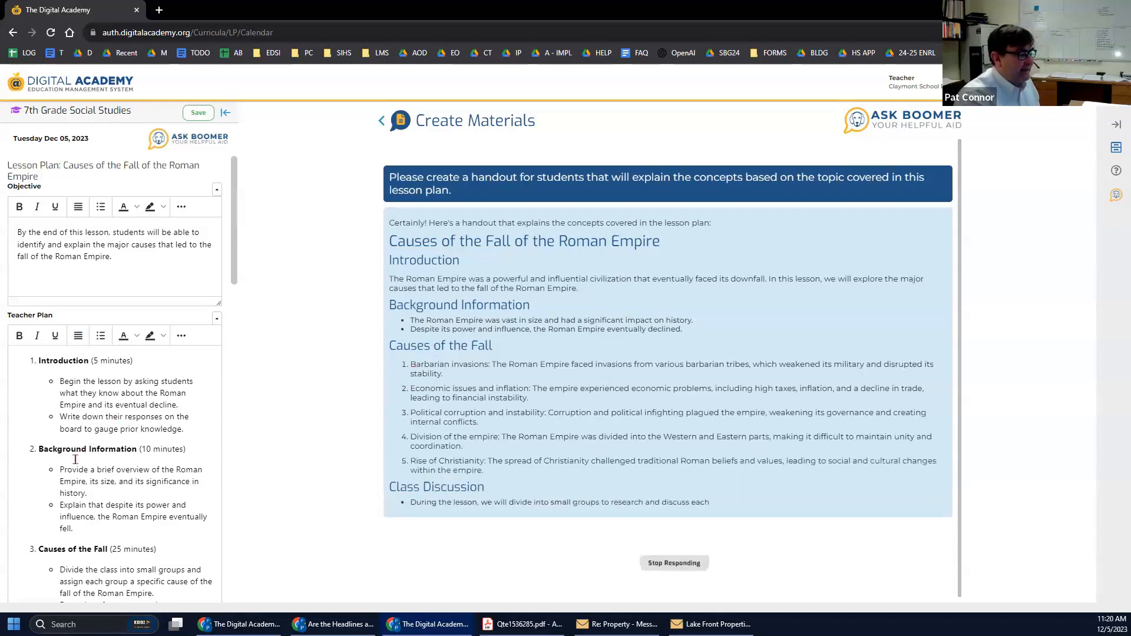
Select the brief-overview bullet for reference and scroll the handout down to its materials list.
{"action": "scroll", "coordinate": [87, 340], "scroll_direction": "down", "scroll_amount": 4}
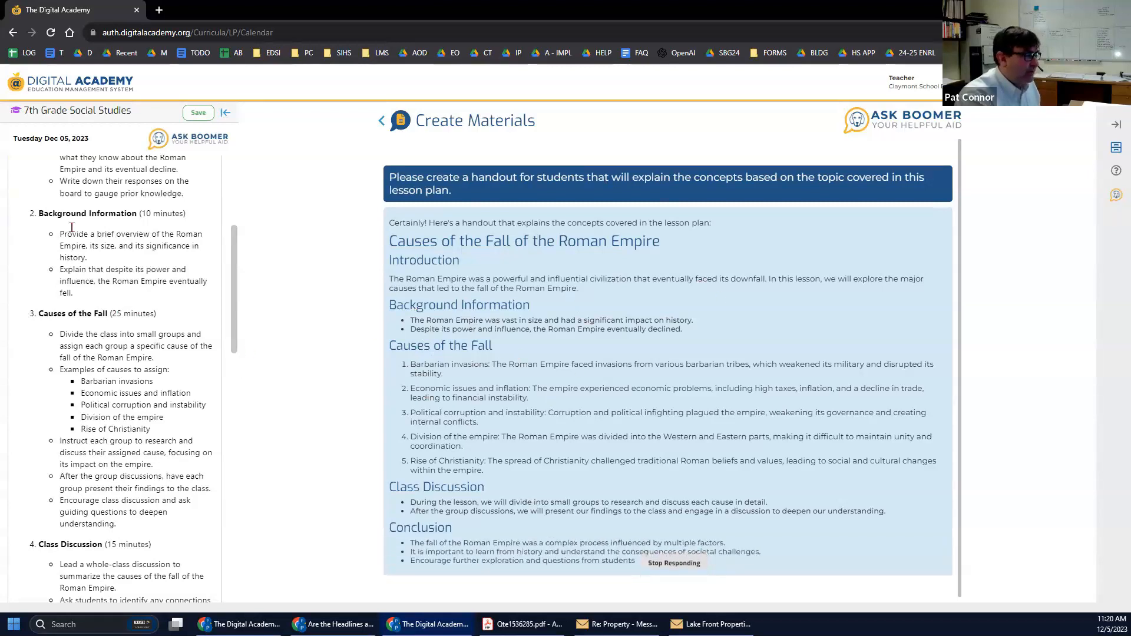
{"action": "left_click_drag", "start_coordinate": [59, 234], "coordinate": [149, 254]}
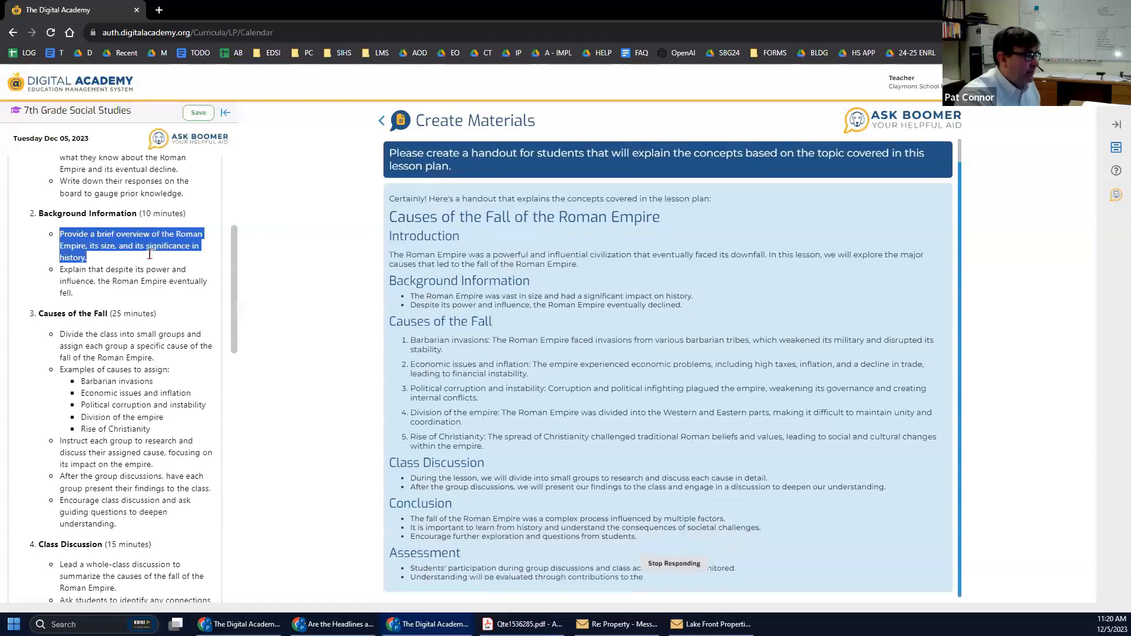
{"action": "left_click", "coordinate": [149, 254]}
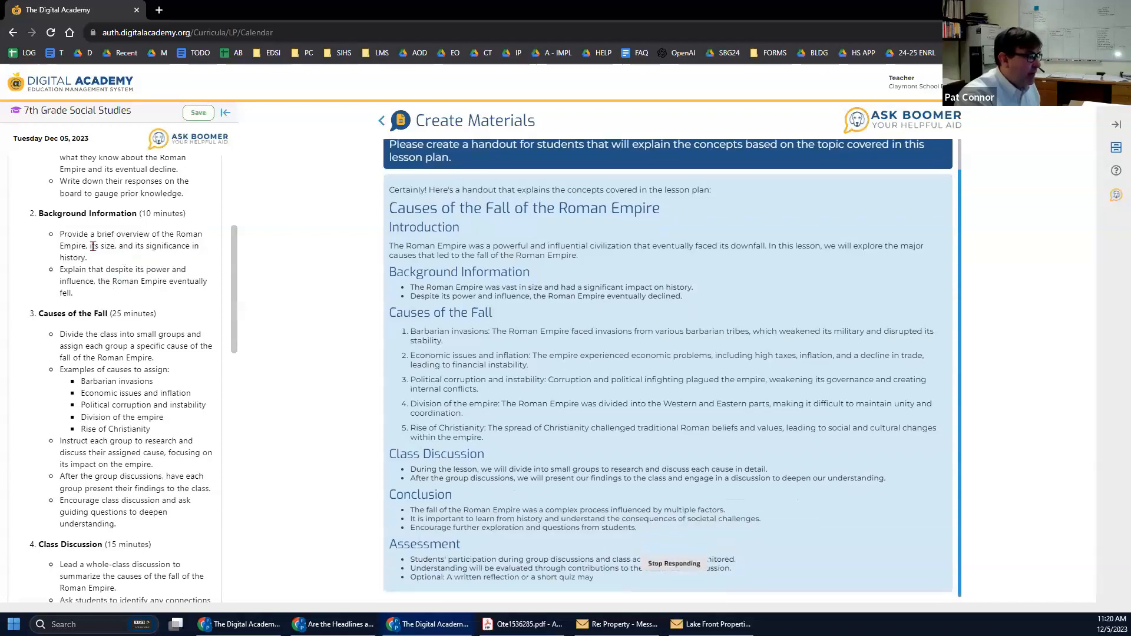
{"action": "left_click_drag", "start_coordinate": [58, 235], "coordinate": [124, 253]}
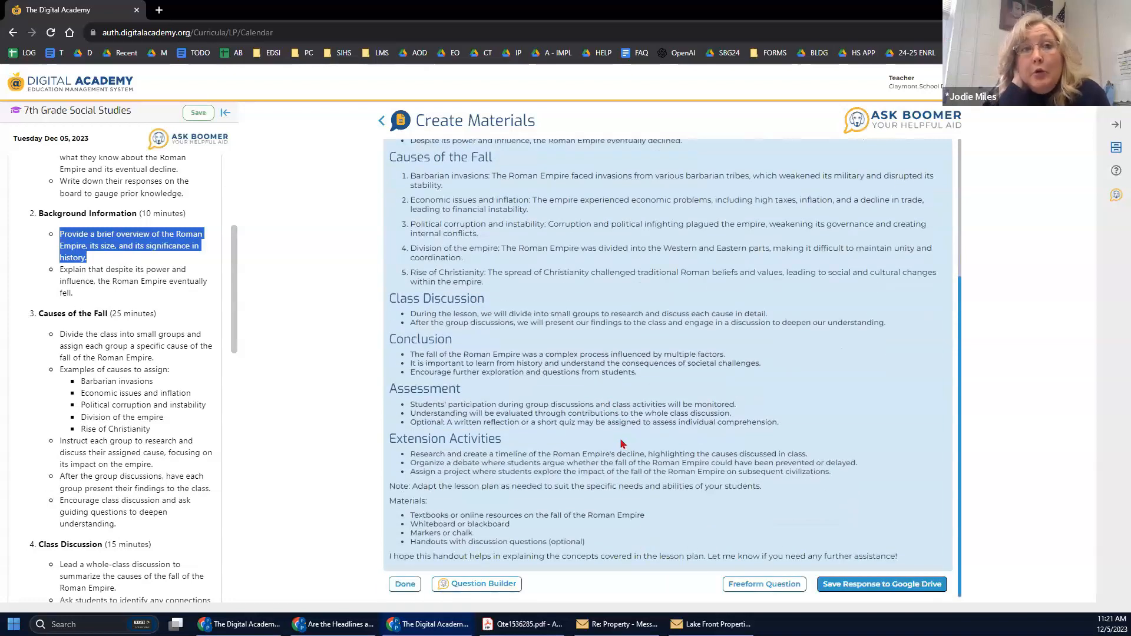
{"action": "scroll", "coordinate": [620, 443], "scroll_direction": "up", "scroll_amount": 3}
{"action": "scroll", "coordinate": [620, 443], "scroll_direction": "down", "scroll_amount": 1}
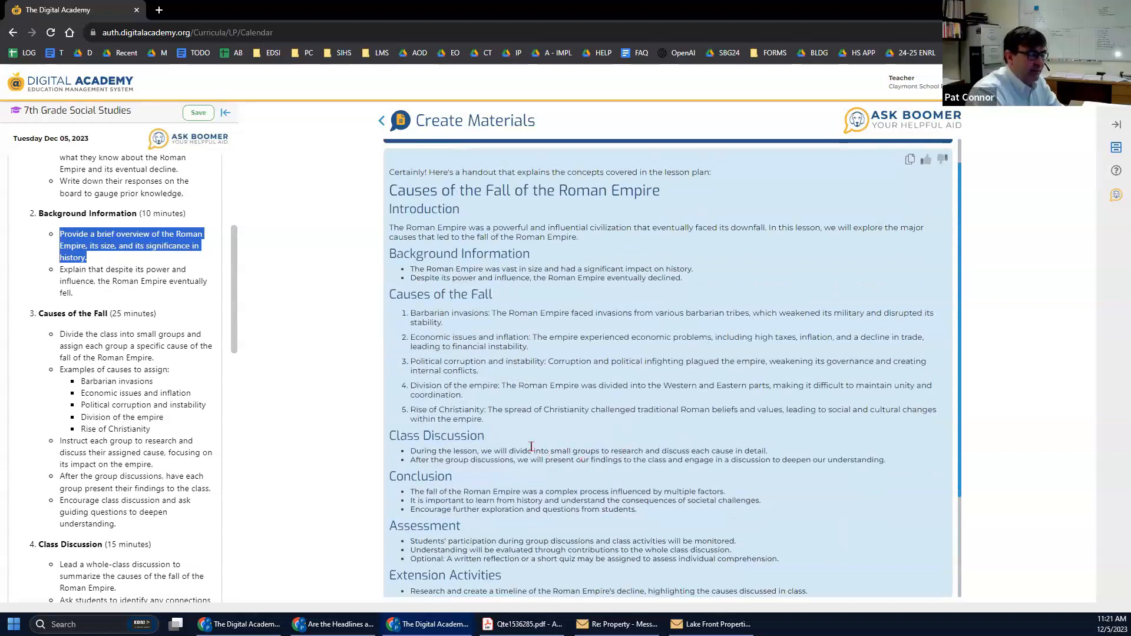
{"action": "scroll", "coordinate": [531, 447], "scroll_direction": "down", "scroll_amount": 2}
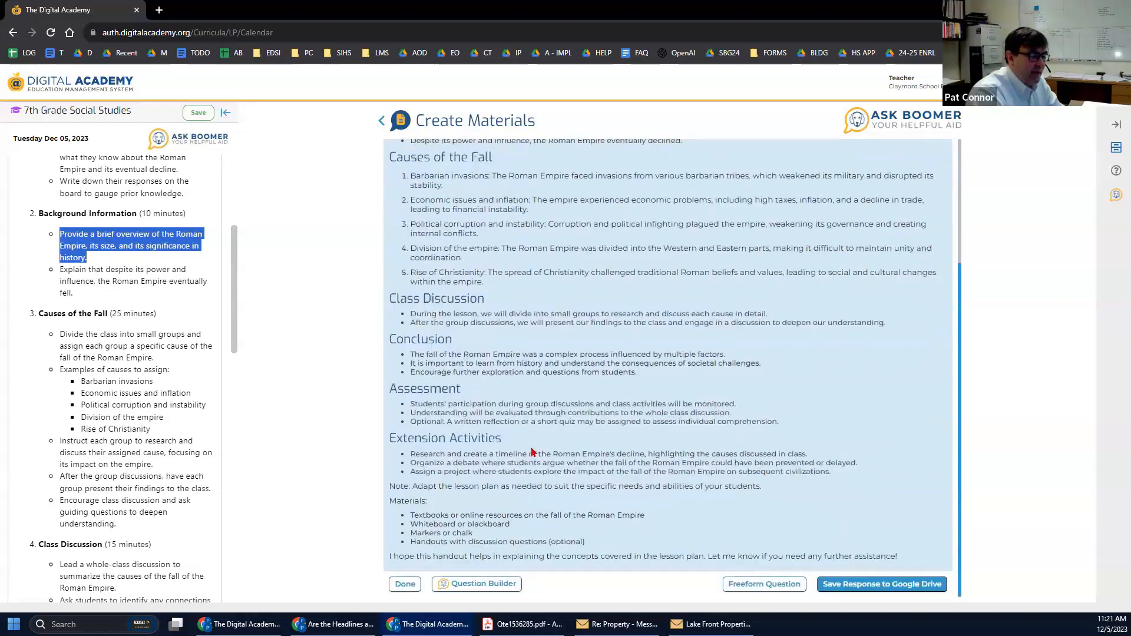
Save the handout to Google Drive under the suggested name 'Causes of the Fall of the Roman Empire'.
{"action": "left_click", "coordinate": [881, 585]}
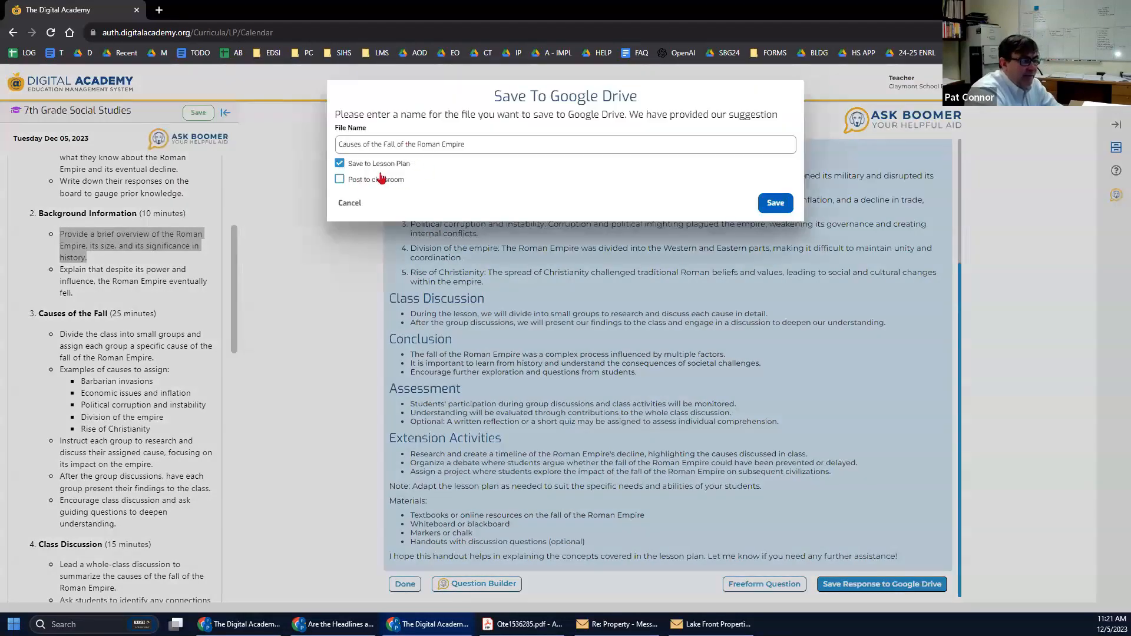
{"action": "left_click", "coordinate": [356, 181]}
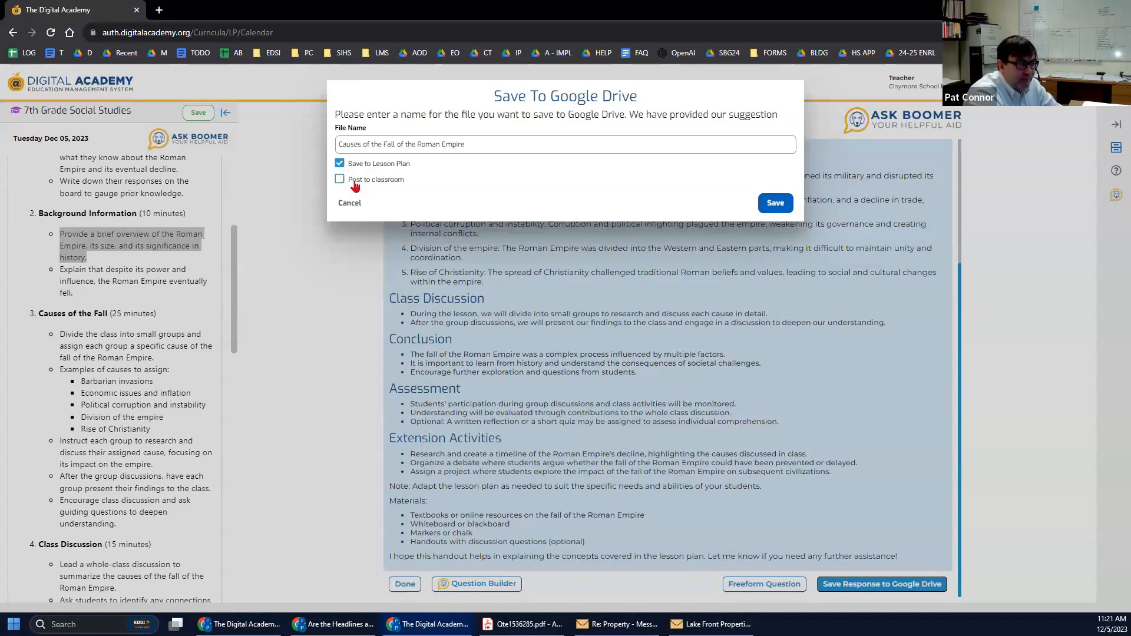
{"action": "left_click", "coordinate": [777, 204]}
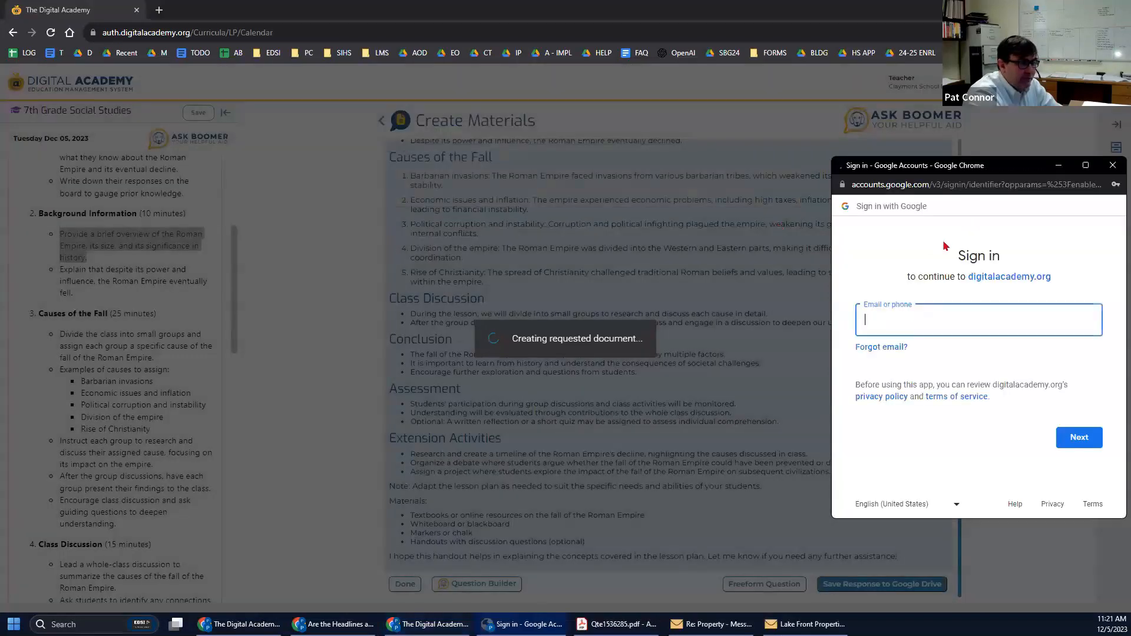
Sign in to Google with the saved account and its password.
{"action": "left_click", "coordinate": [910, 318]}
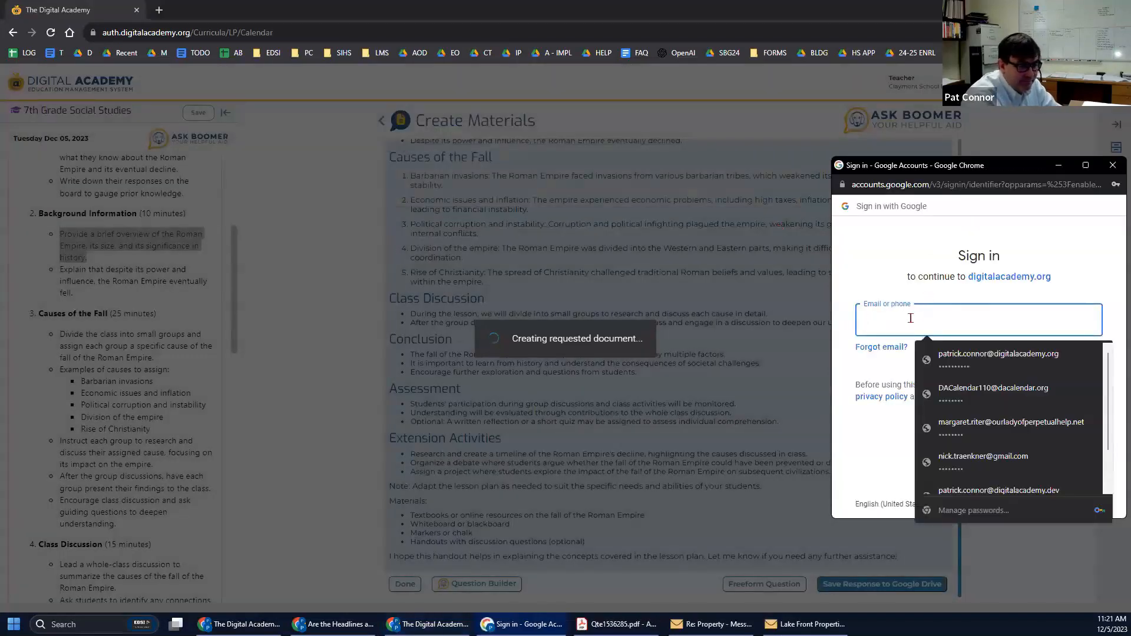
{"action": "left_click", "coordinate": [998, 353]}
{"action": "left_click", "coordinate": [1079, 437]}
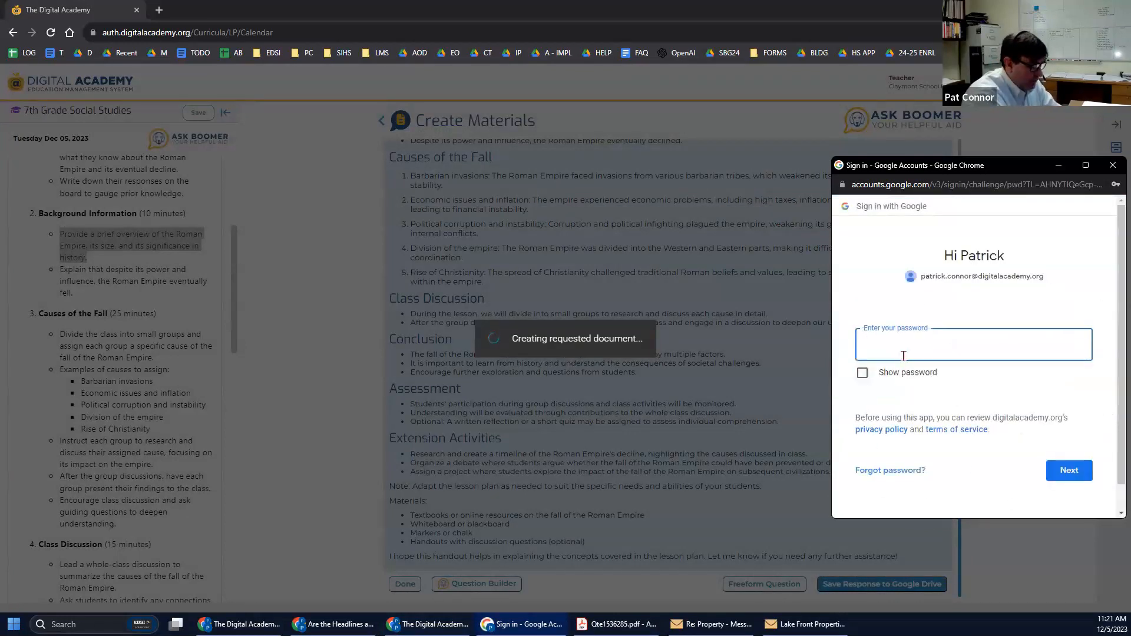
{"action": "type", "text": "••••••••"}
{"action": "key", "text": "Return"}
{"action": "left_click_drag", "start_coordinate": [935, 167], "coordinate": [927, 167]}
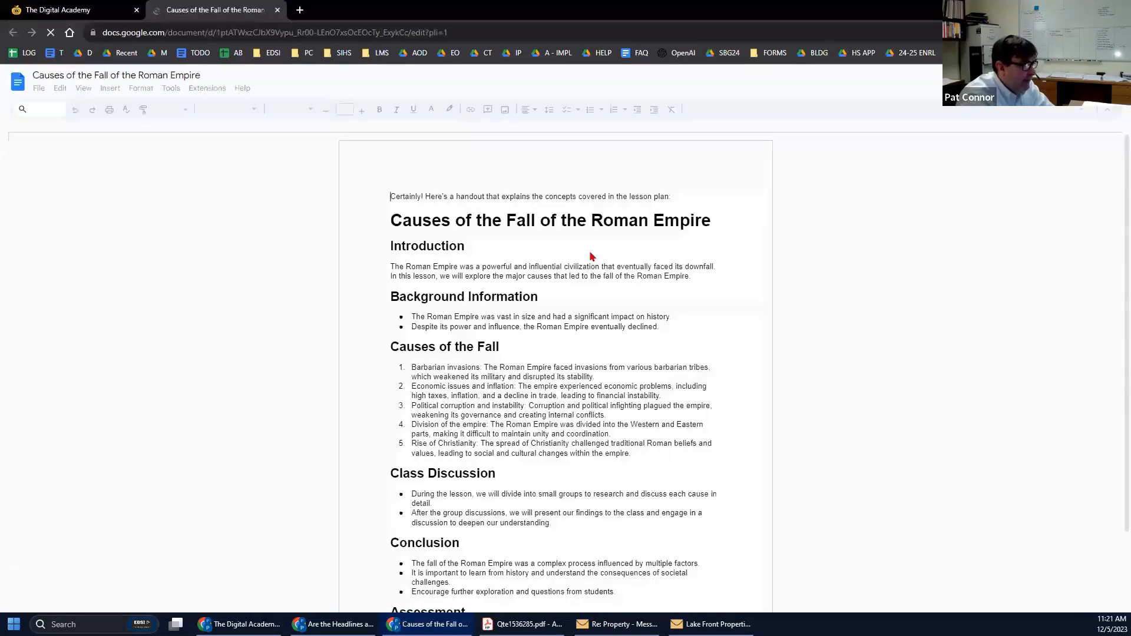
Delete the AI's 'Certainly! Here's a handout…' opening sentence.
{"action": "scroll", "coordinate": [610, 339], "scroll_direction": "down", "scroll_amount": 4}
{"action": "scroll", "coordinate": [607, 348], "scroll_direction": "down", "scroll_amount": 4}
{"action": "scroll", "coordinate": [607, 348], "scroll_direction": "up", "scroll_amount": 7}
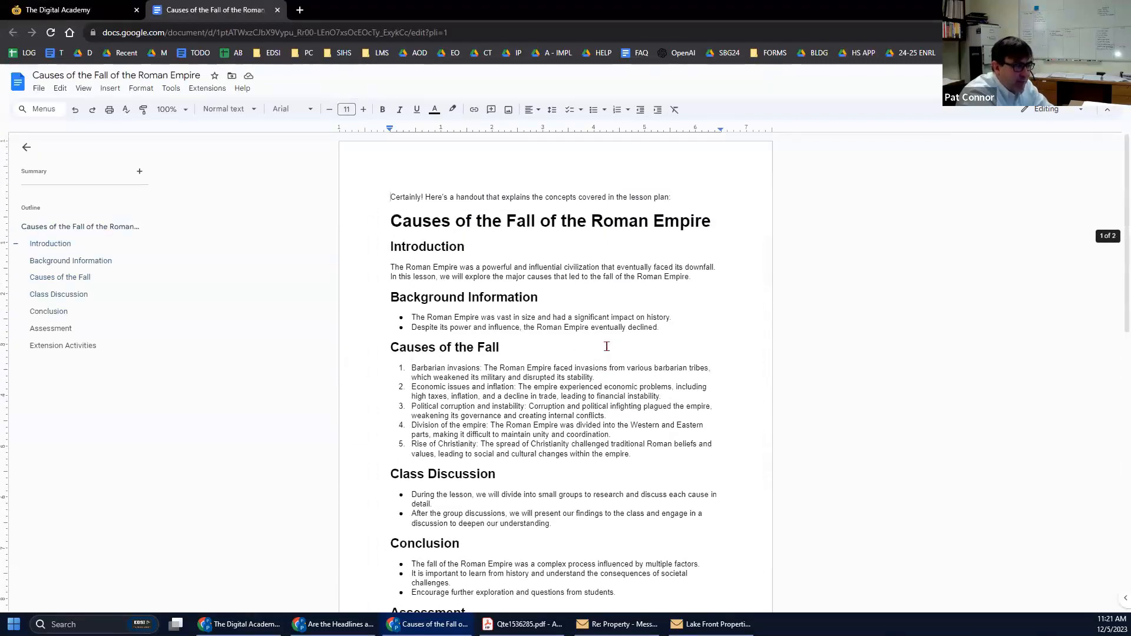
{"action": "left_click_drag", "start_coordinate": [391, 199], "coordinate": [676, 199]}
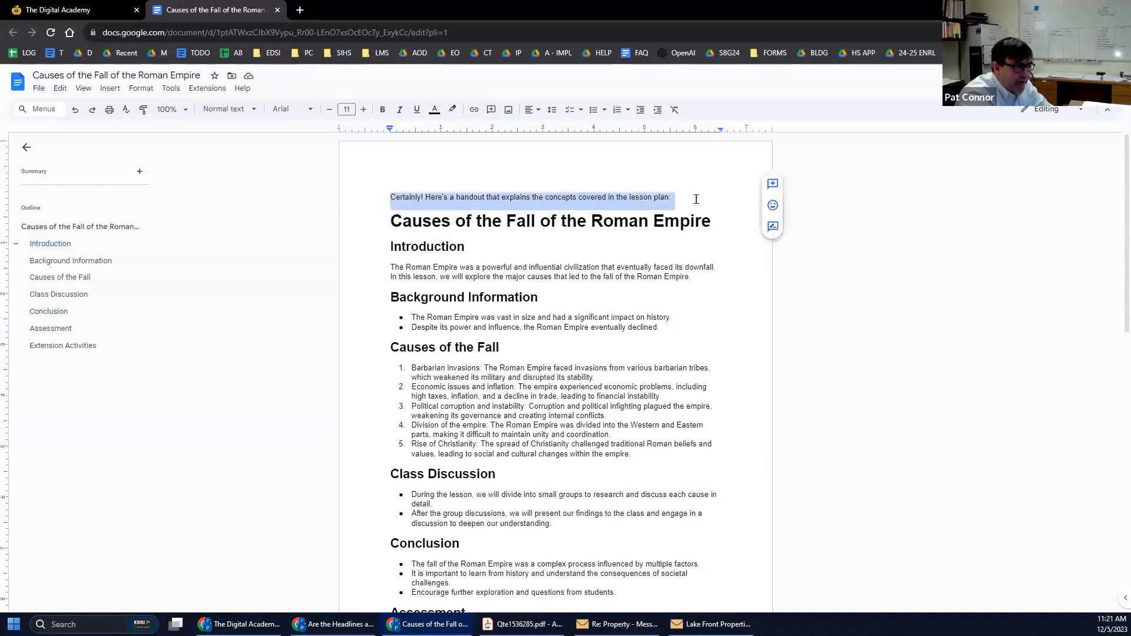
{"action": "key", "text": "BackSpace"}
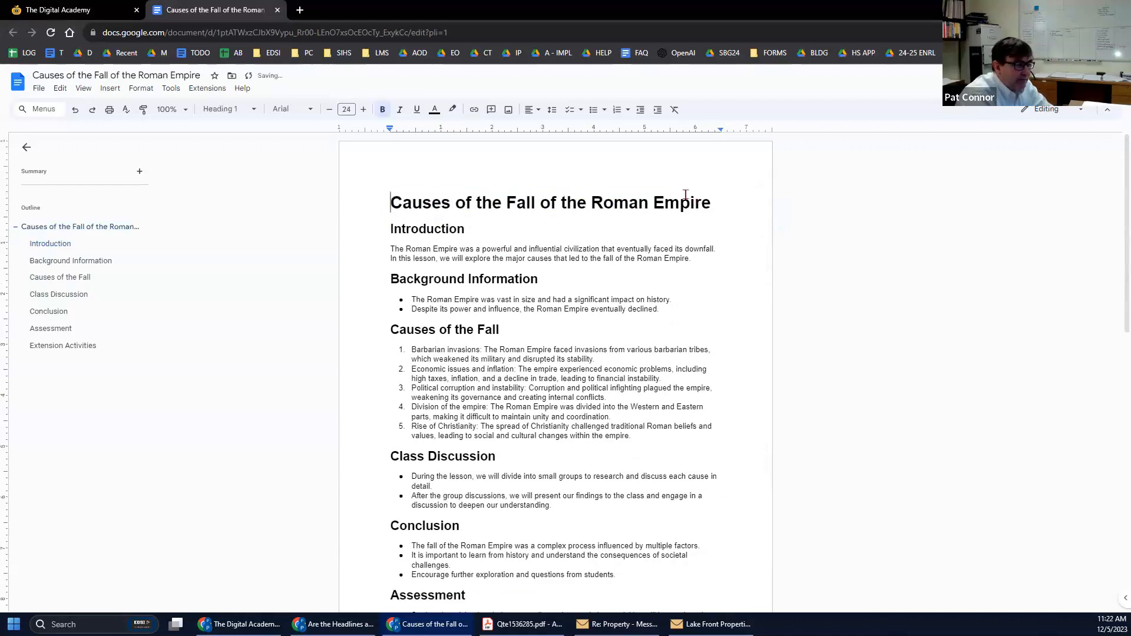
Delete the Class Discussion heading and its bullets.
{"action": "scroll", "coordinate": [542, 397], "scroll_direction": "down", "scroll_amount": 2}
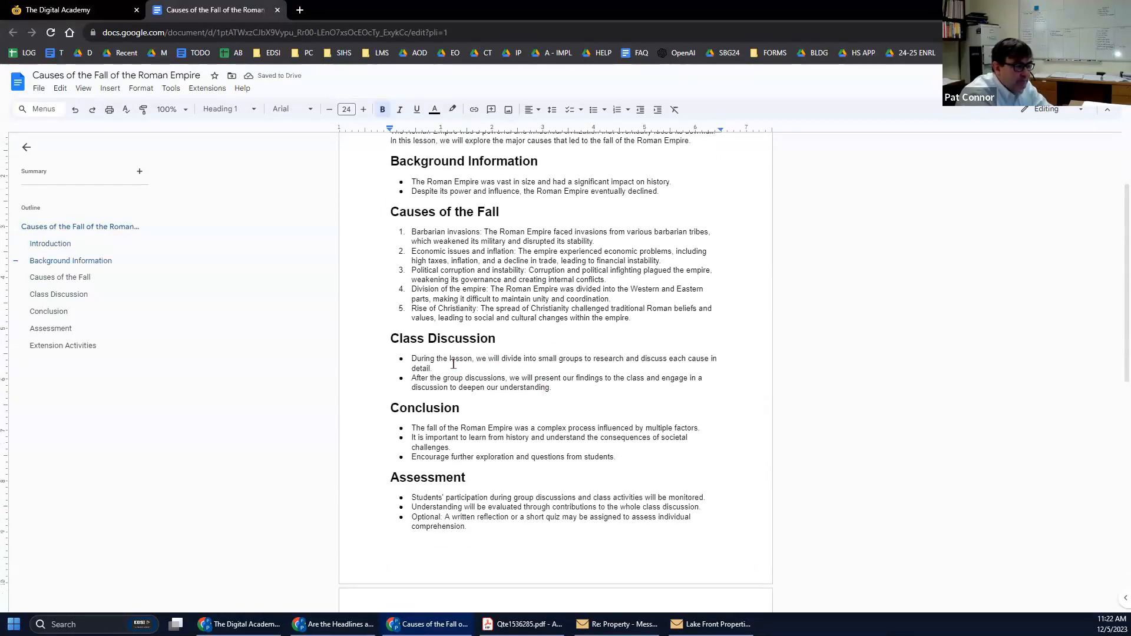
{"action": "left_click_drag", "start_coordinate": [387, 341], "coordinate": [584, 389]}
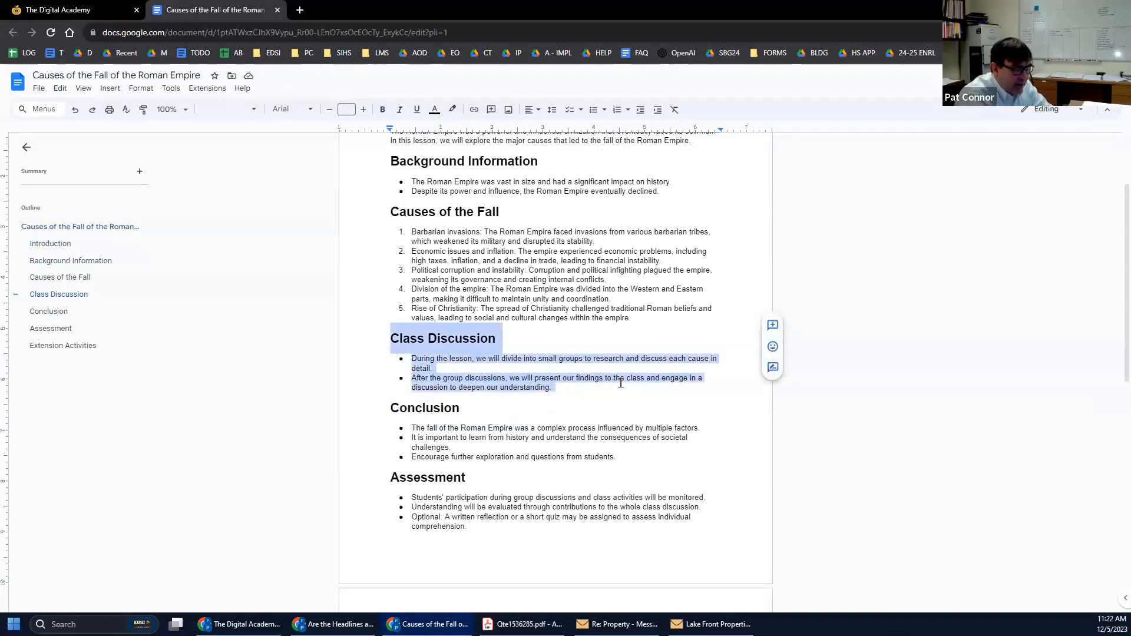
{"action": "key", "text": "BackSpace"}
{"action": "key", "text": "Down"}
{"action": "key", "text": "Down"}
{"action": "key", "text": "Down"}
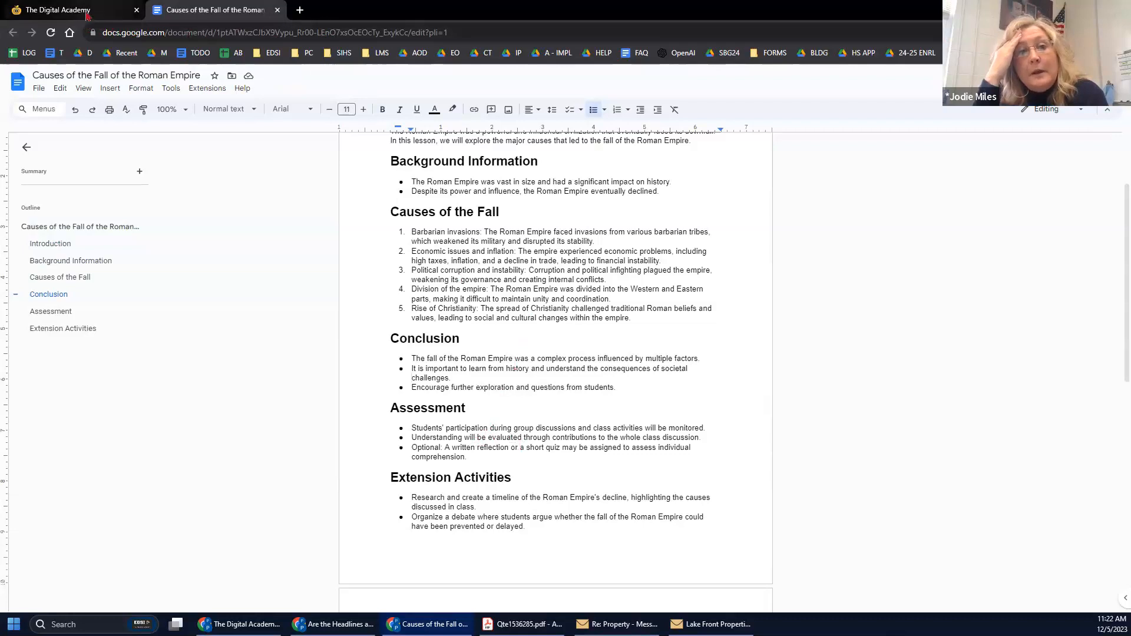
Back in Digital Academy, cancel the Share/Copy dialog, reselect the overview bullet, and choose Freeform Question.
{"action": "left_click", "coordinate": [65, 10]}
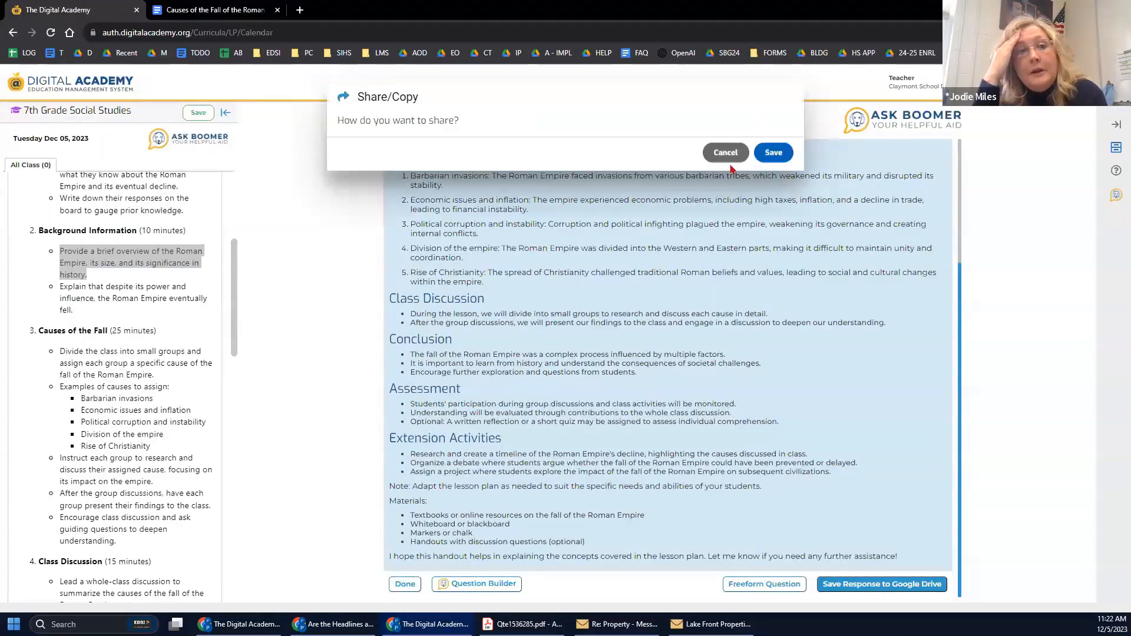
{"action": "left_click", "coordinate": [725, 154]}
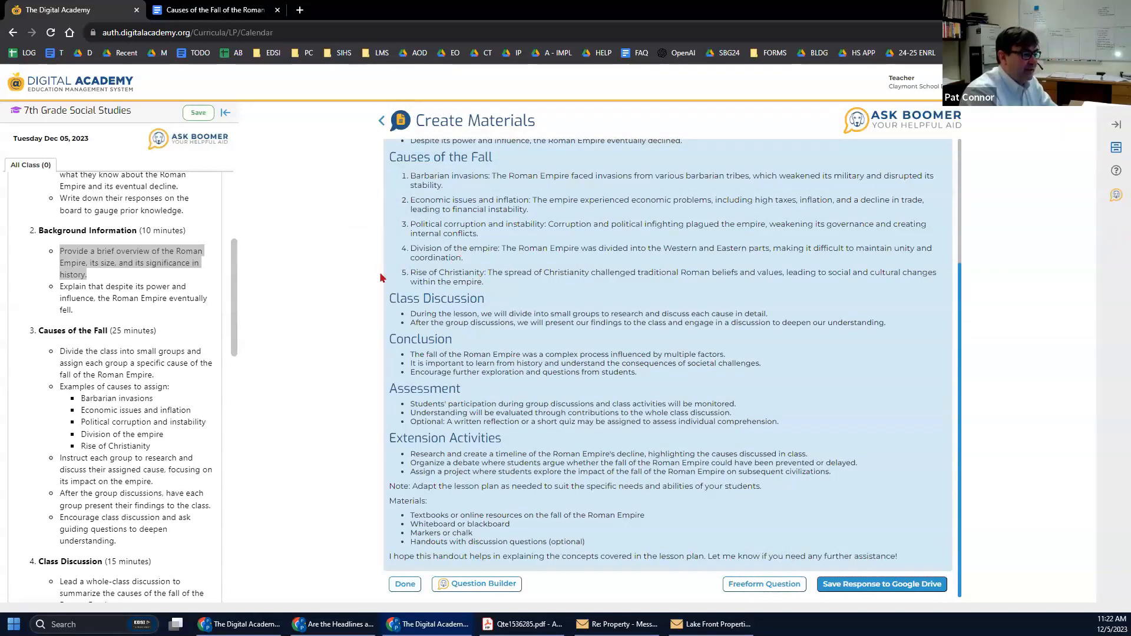
{"action": "left_click", "coordinate": [126, 264]}
{"action": "left_click_drag", "start_coordinate": [86, 272], "coordinate": [53, 252]}
{"action": "key", "text": "ctrl+c"}
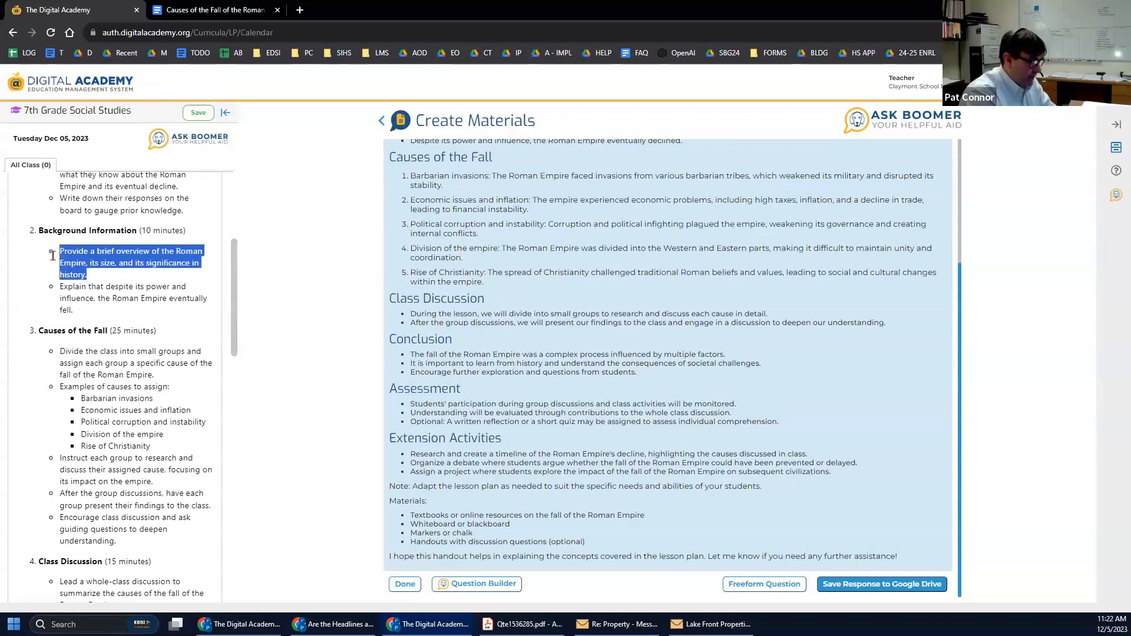
{"action": "left_click", "coordinate": [747, 586]}
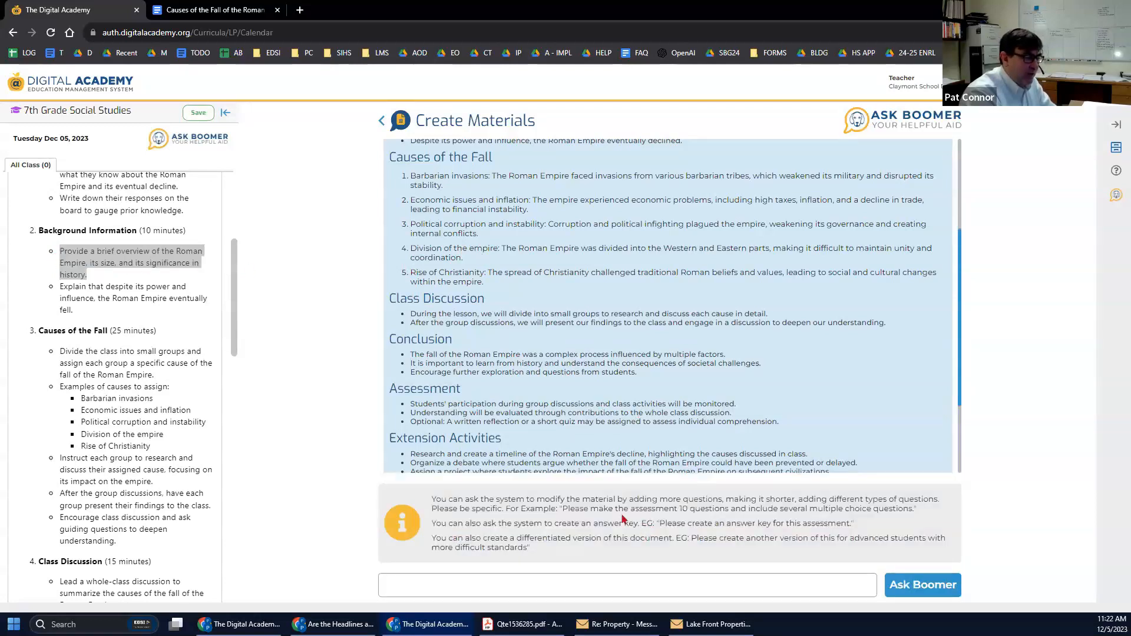
{"action": "scroll", "coordinate": [527, 469], "scroll_direction": "down", "scroll_amount": 2}
{"action": "scroll", "coordinate": [435, 283], "scroll_direction": "up", "scroll_amount": 2}
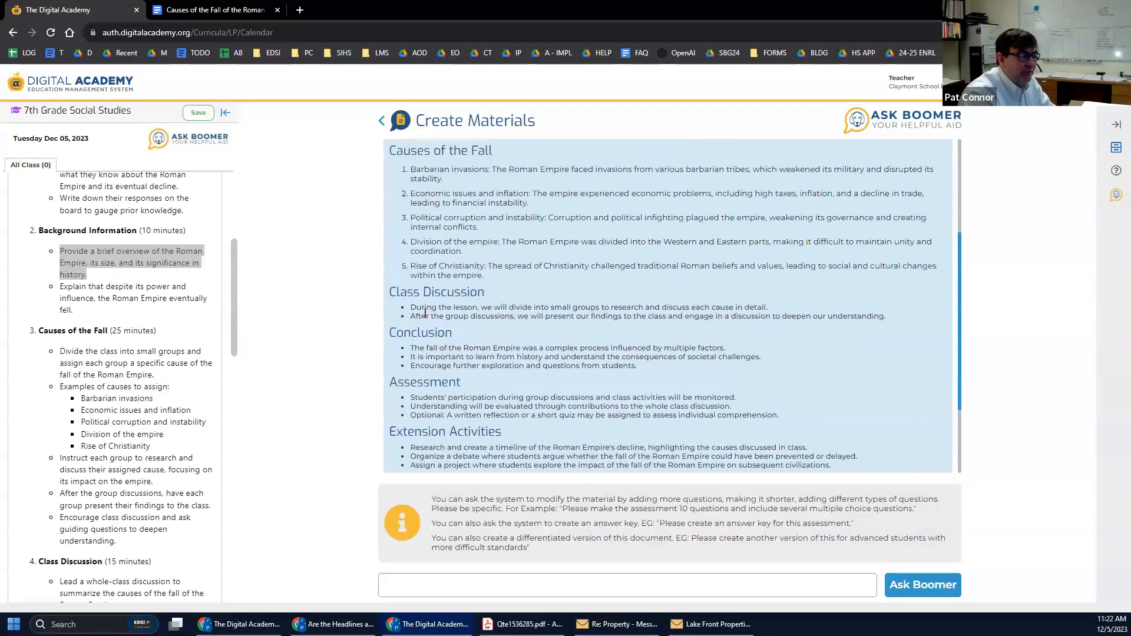
Paste the overview sentence, correct it to 'Provides' and 'that', and send it to Ask Boomer.
{"action": "scroll", "coordinate": [488, 263], "scroll_direction": "down", "scroll_amount": 2}
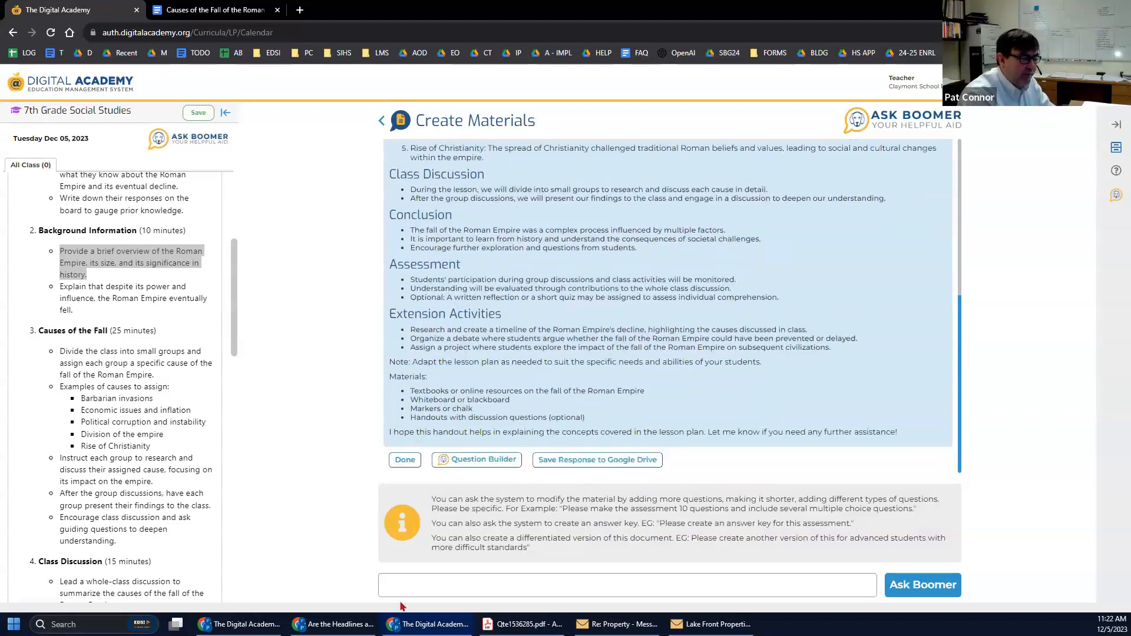
{"action": "left_click", "coordinate": [449, 589]}
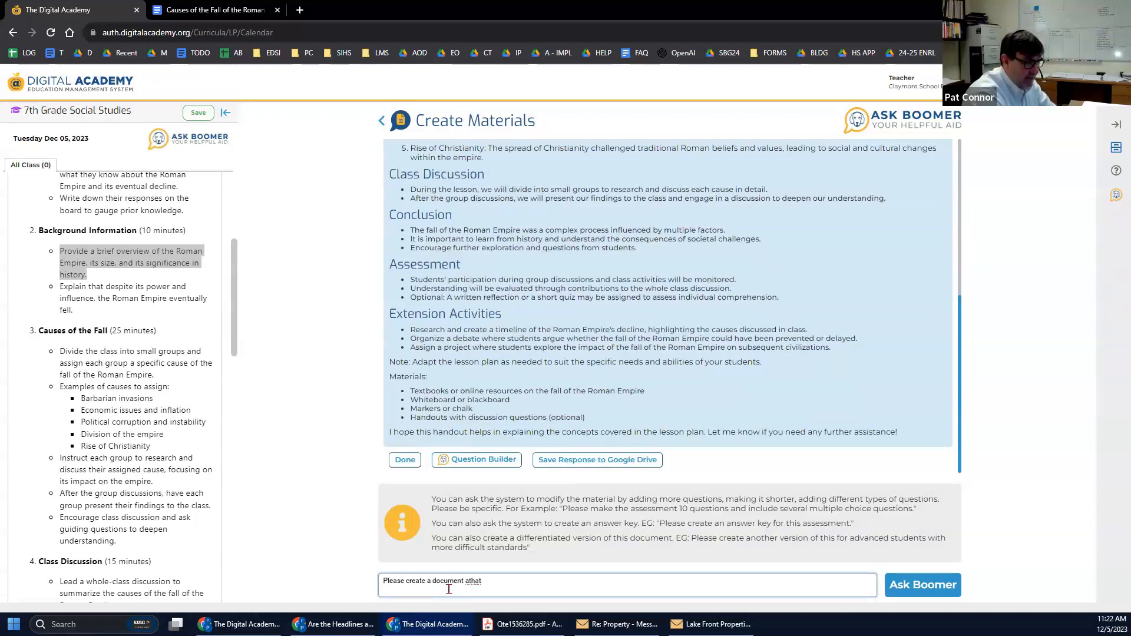
{"action": "key", "text": "ctrl+v"}
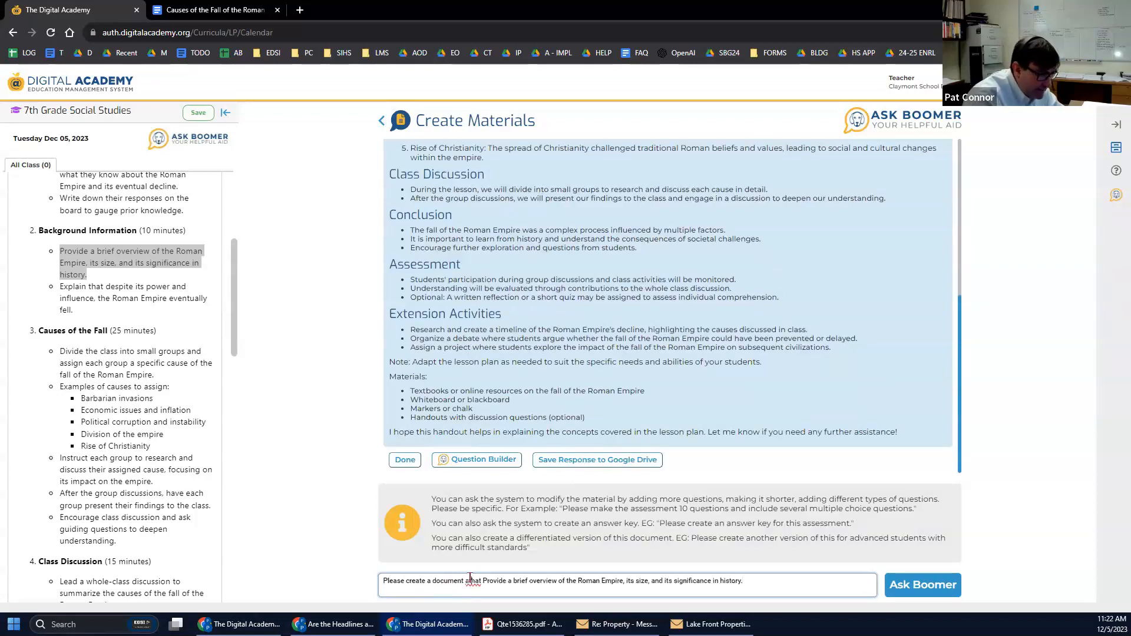
{"action": "key", "text": "BackSpace"}
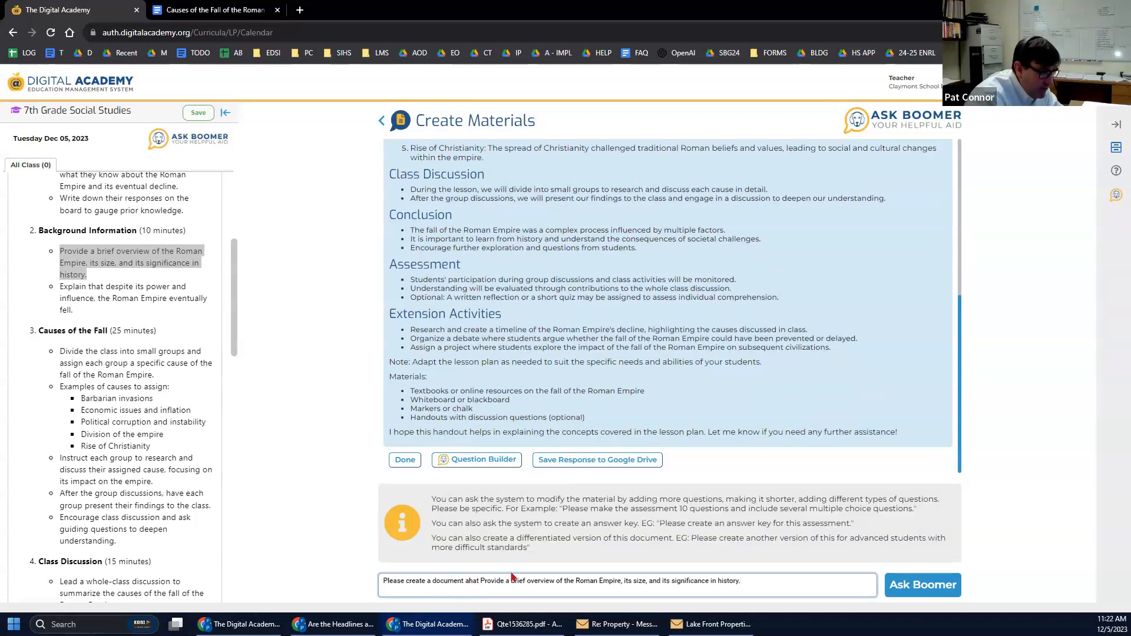
{"action": "type", "text": "s"}
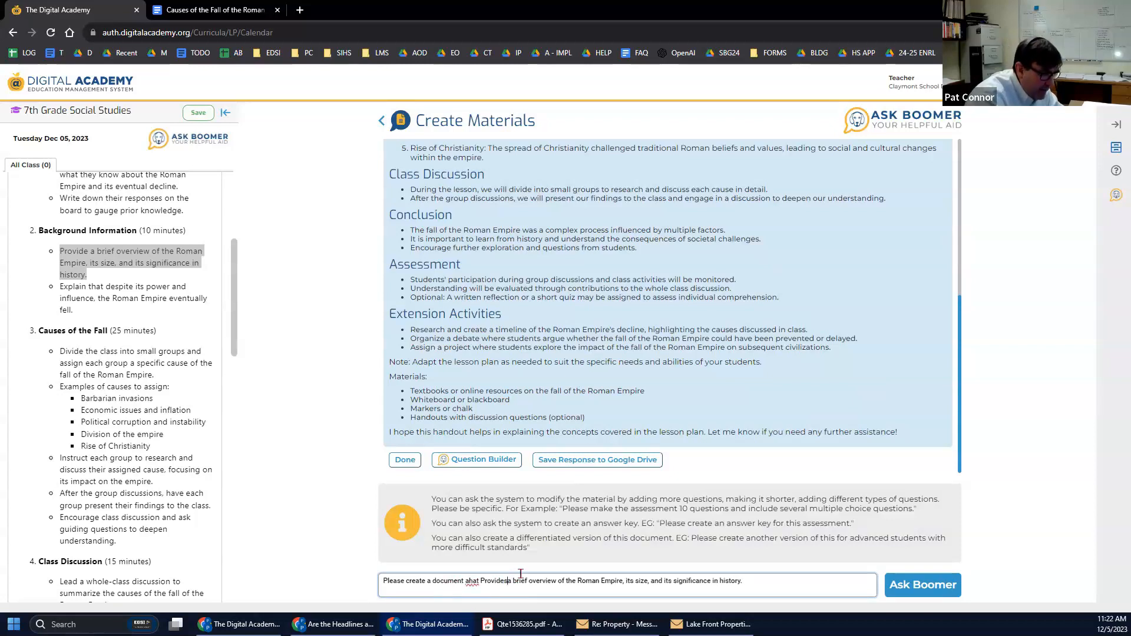
{"action": "double_click", "coordinate": [459, 583]}
{"action": "type", "text": "that"}
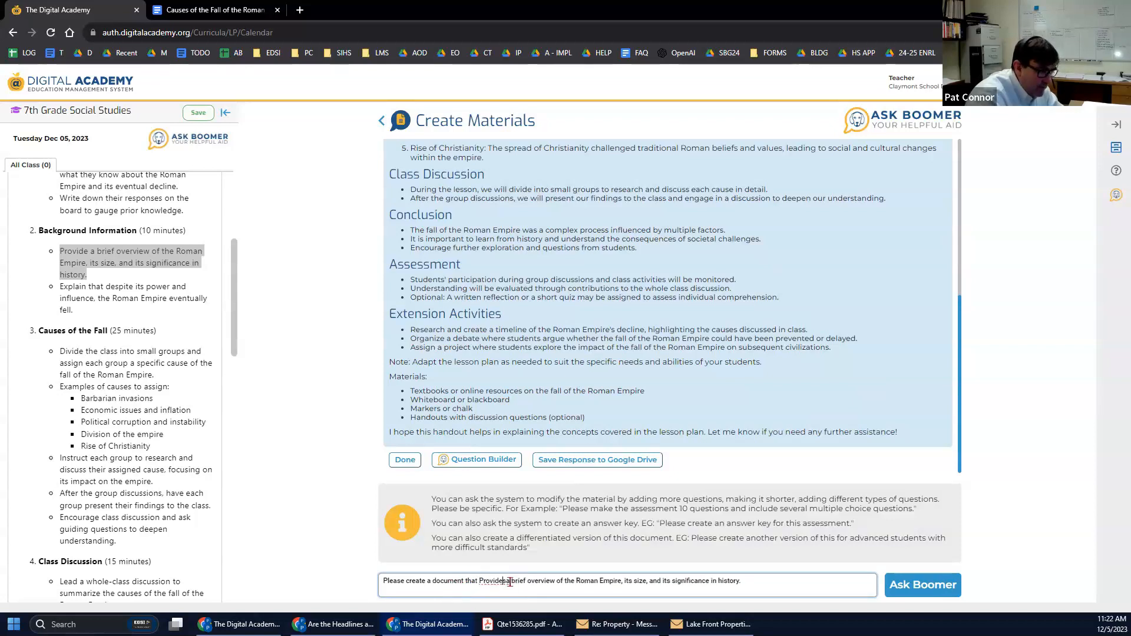
{"action": "mouse_move", "coordinate": [521, 624]}
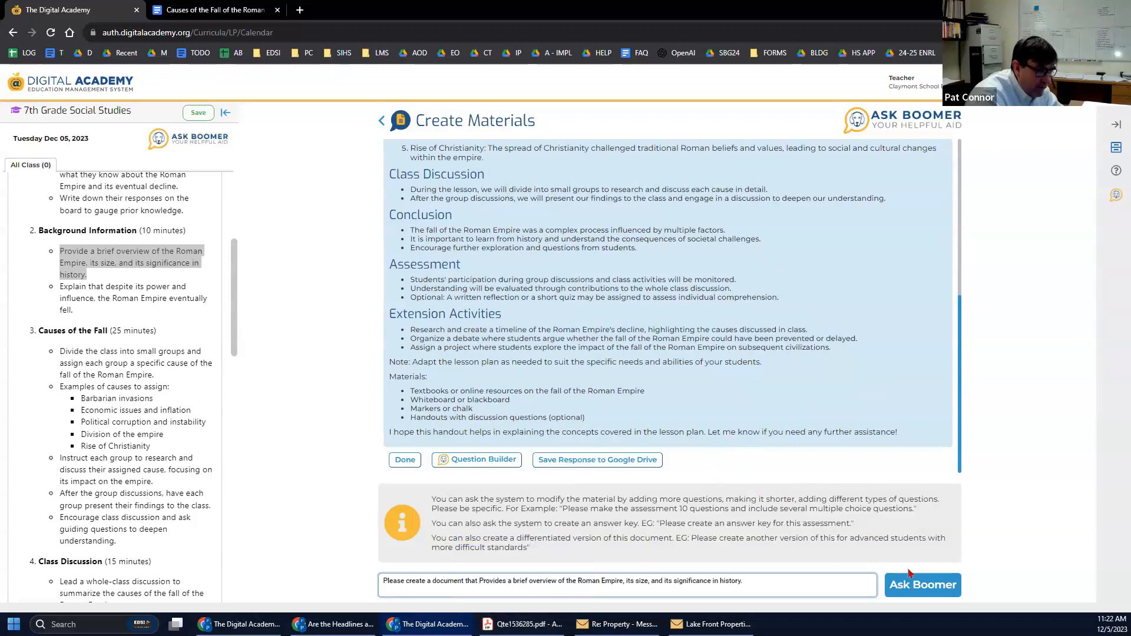
{"action": "left_click", "coordinate": [915, 586]}
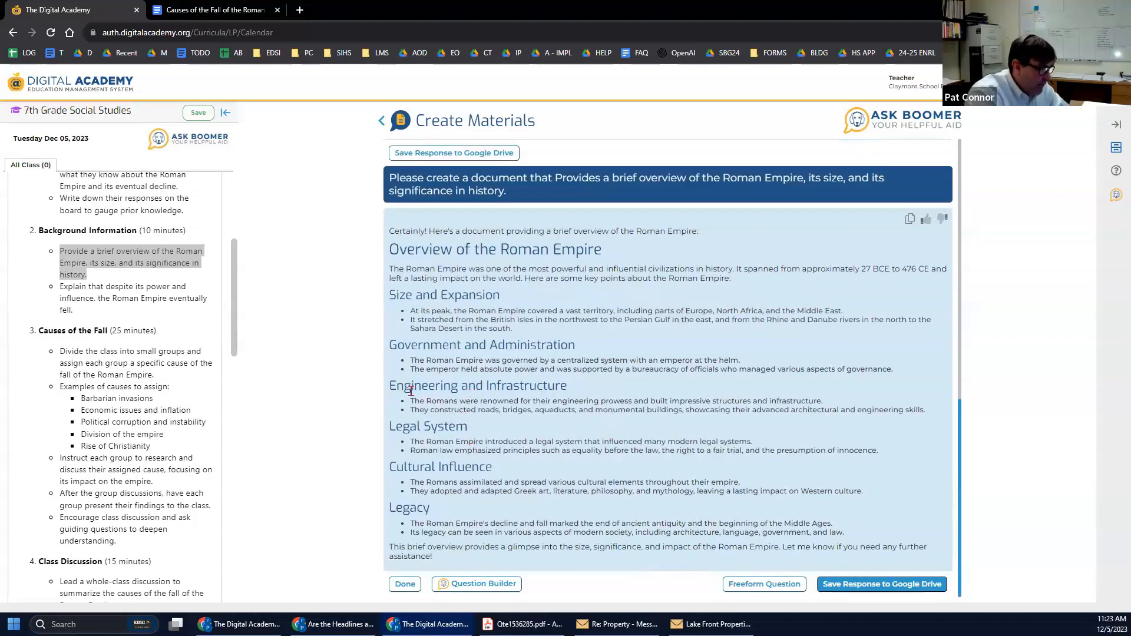
Copy Ask Boomer's Roman Empire overview and return to the Causes of the Fall of the Roman Empire doc.
{"action": "left_click", "coordinate": [762, 585]}
{"action": "scroll", "coordinate": [617, 355], "scroll_direction": "down", "scroll_amount": 3}
{"action": "scroll", "coordinate": [766, 348], "scroll_direction": "up", "scroll_amount": 5}
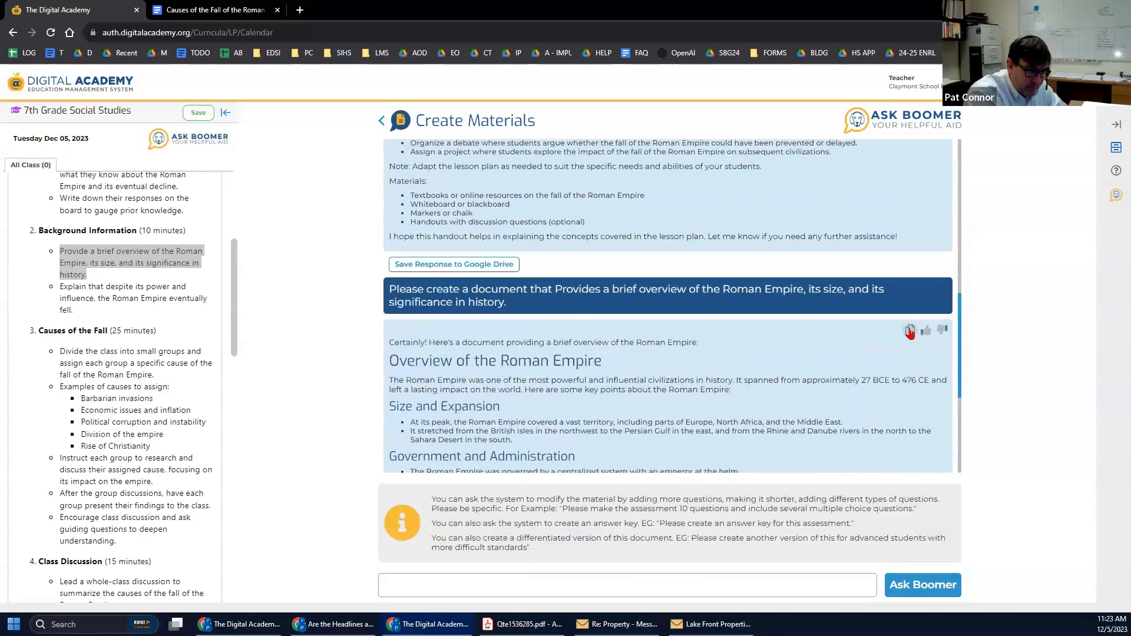
{"action": "left_click", "coordinate": [910, 332]}
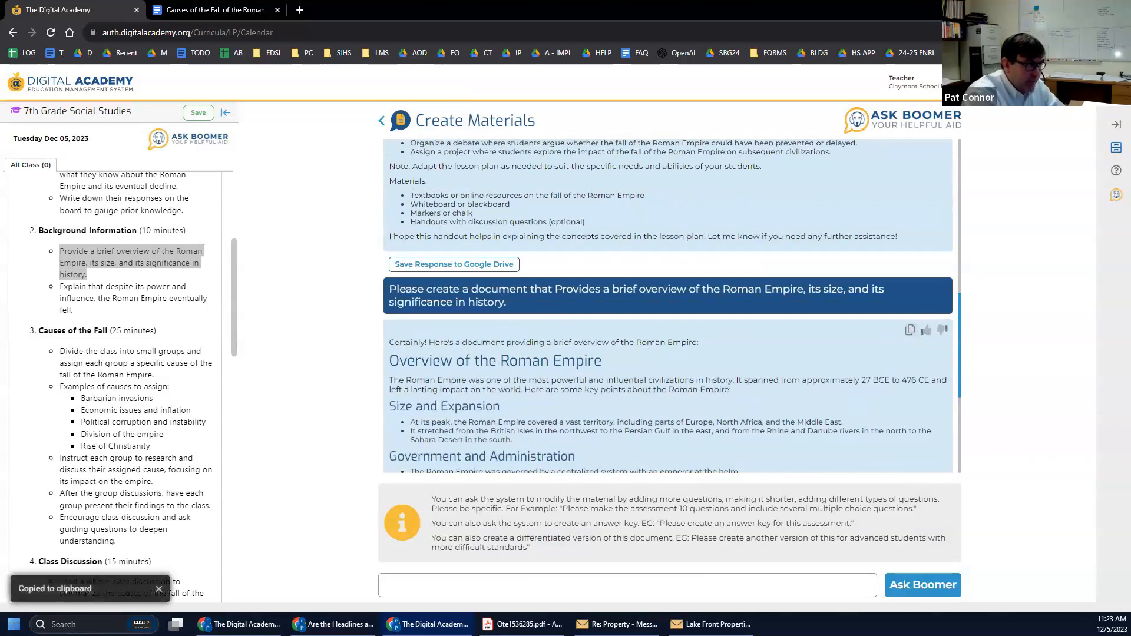
{"action": "left_click", "coordinate": [215, 10]}
{"action": "scroll", "coordinate": [524, 283], "scroll_direction": "up", "scroll_amount": 2}
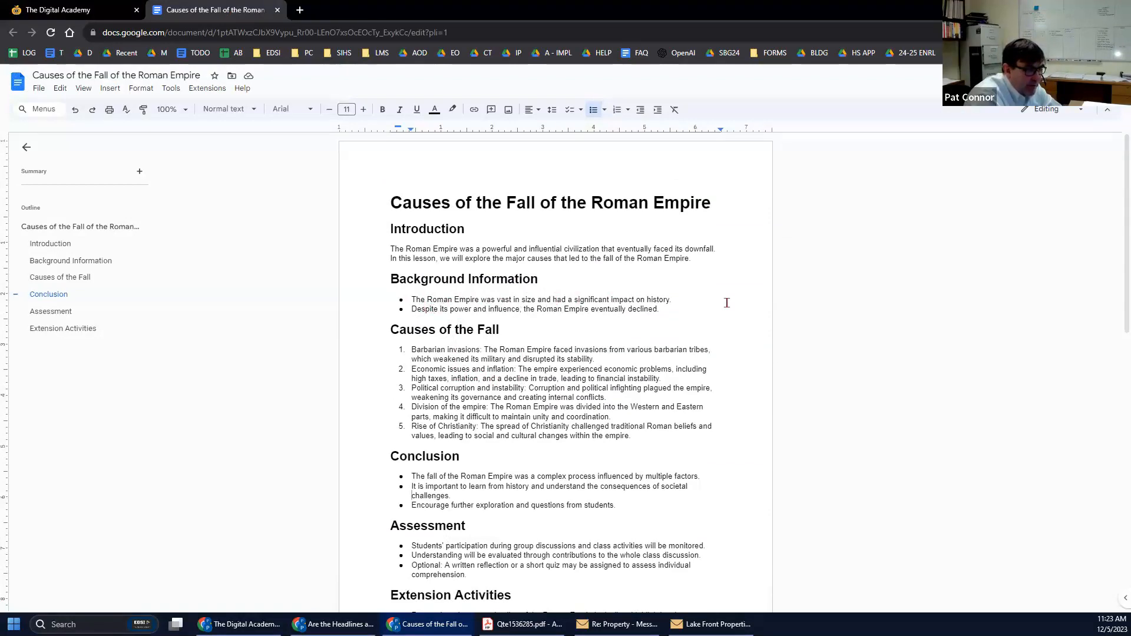
Replace the two Background Information bullets with the pasted Roman Empire overview.
{"action": "left_click_drag", "start_coordinate": [668, 309], "coordinate": [364, 300]}
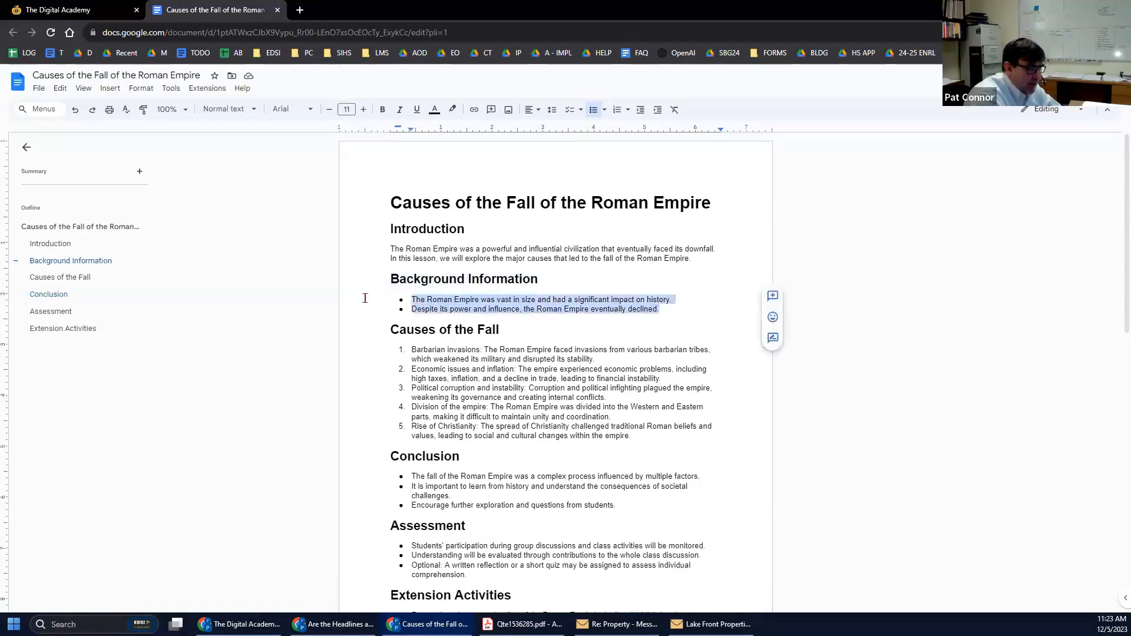
{"action": "key", "text": "BackSpace"}
{"action": "key", "text": "BackSpace"}
{"action": "key", "text": "ctrl+v"}
{"action": "scroll", "coordinate": [590, 260], "scroll_direction": "up", "scroll_amount": 5}
Indent the pasted overview one level and make its text smaller.
{"action": "left_click_drag", "start_coordinate": [388, 248], "coordinate": [655, 536]}
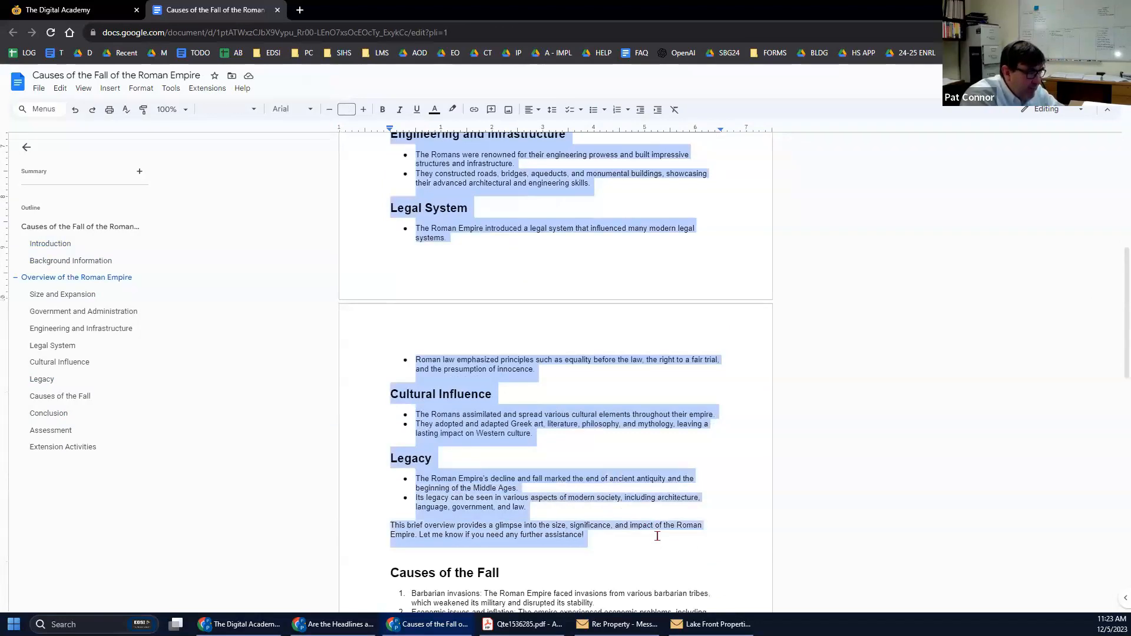
{"action": "key", "text": "Tab"}
{"action": "scroll", "coordinate": [599, 501], "scroll_direction": "up", "scroll_amount": 4}
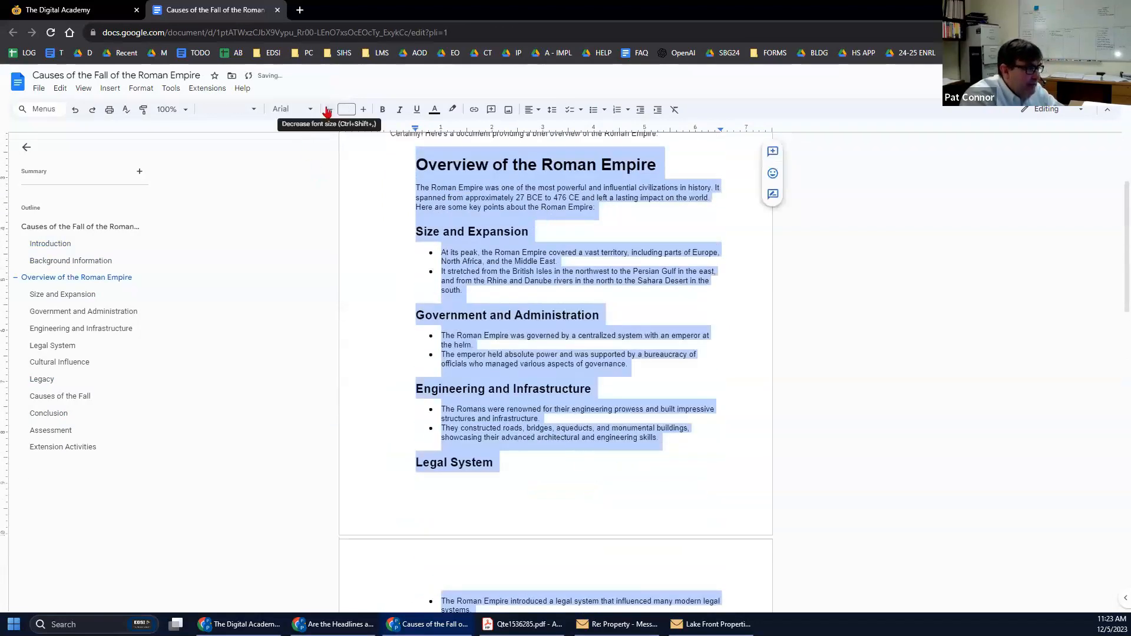
{"action": "left_click", "coordinate": [329, 109]}
{"action": "left_click", "coordinate": [487, 223]}
Delete the 'Overview of the Roman Empire' heading and the introductory 'Certainly!' line.
{"action": "scroll", "coordinate": [420, 180], "scroll_direction": "up", "scroll_amount": 2}
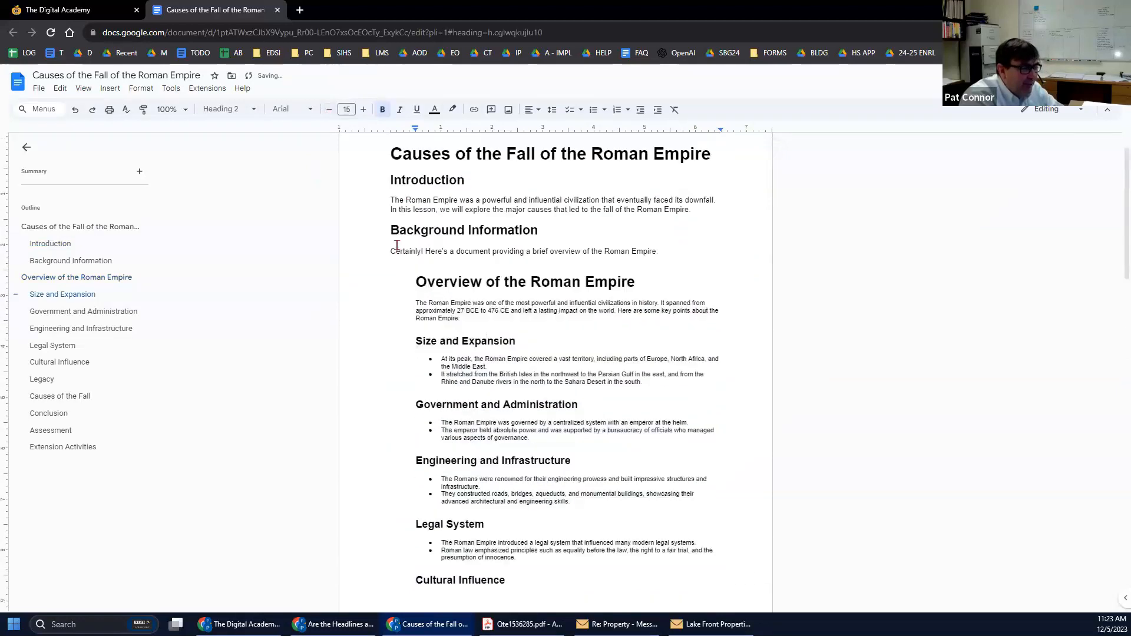
{"action": "left_click_drag", "start_coordinate": [417, 288], "coordinate": [665, 277]}
{"action": "key", "text": "Delete"}
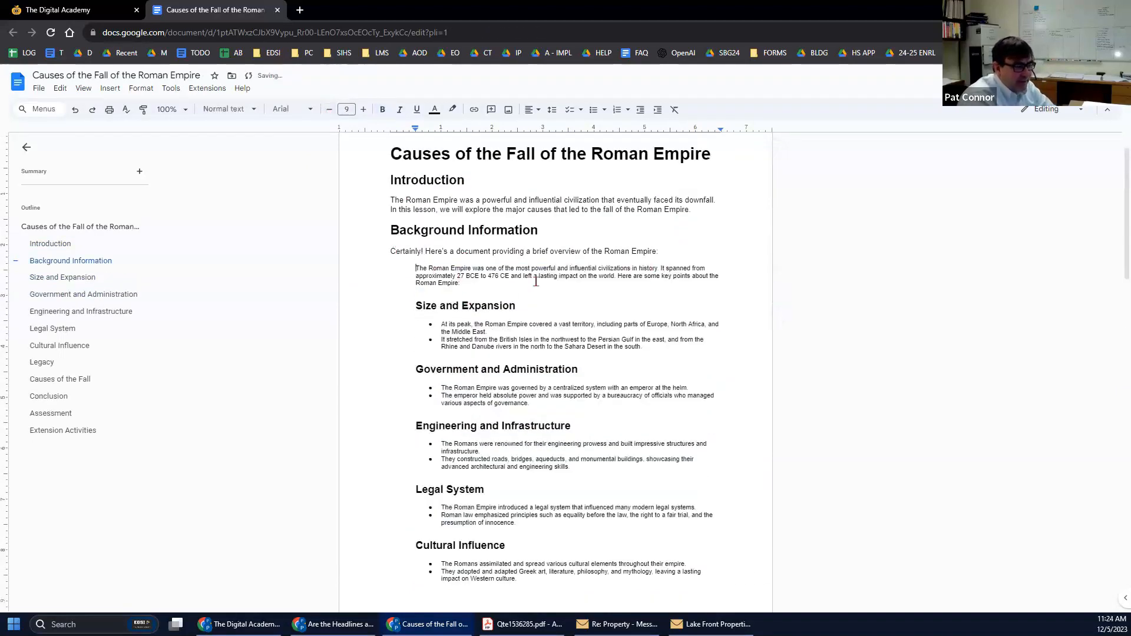
{"action": "left_click_drag", "start_coordinate": [390, 252], "coordinate": [672, 249]}
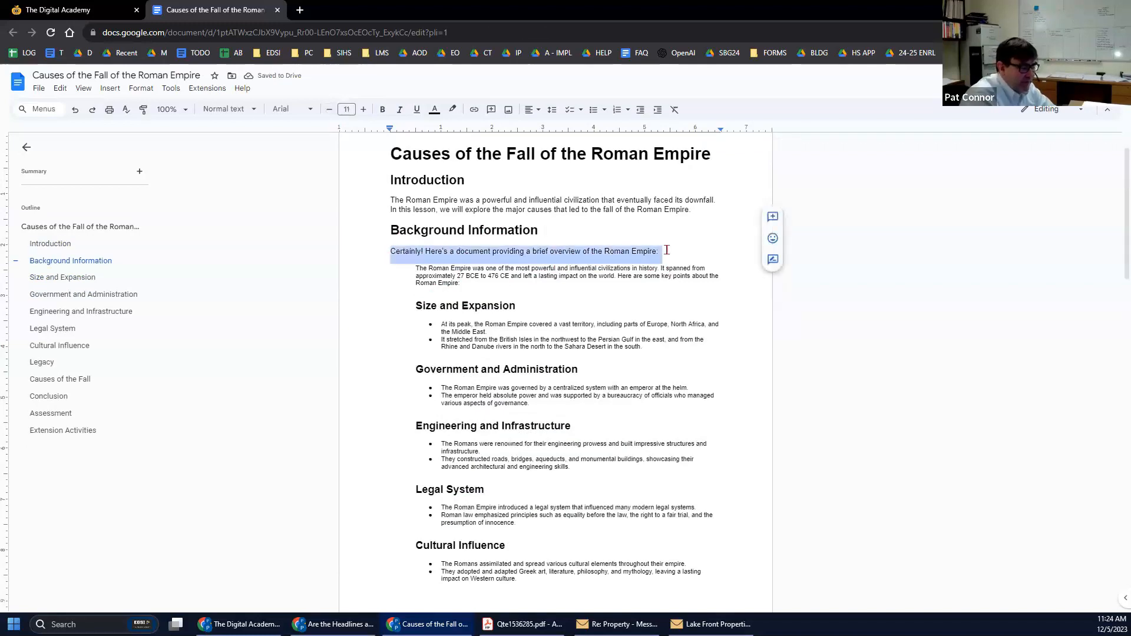
{"action": "key", "text": "Delete"}
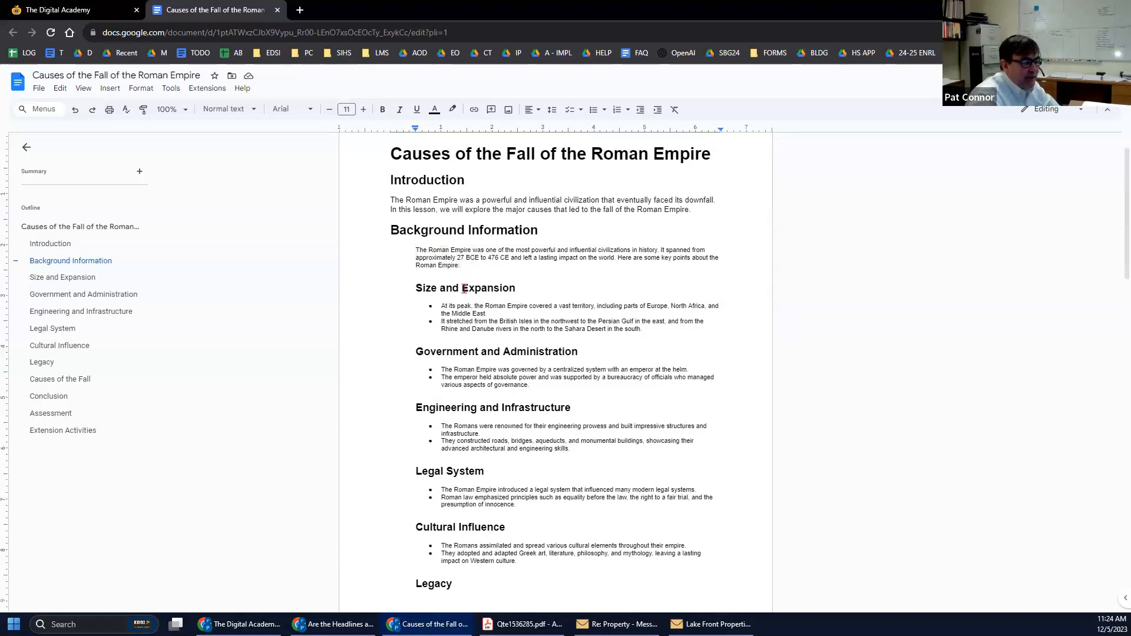
Review the updated handout, then go back to the Digital Academy lesson page.
{"action": "scroll", "coordinate": [444, 251], "scroll_direction": "down", "scroll_amount": 6}
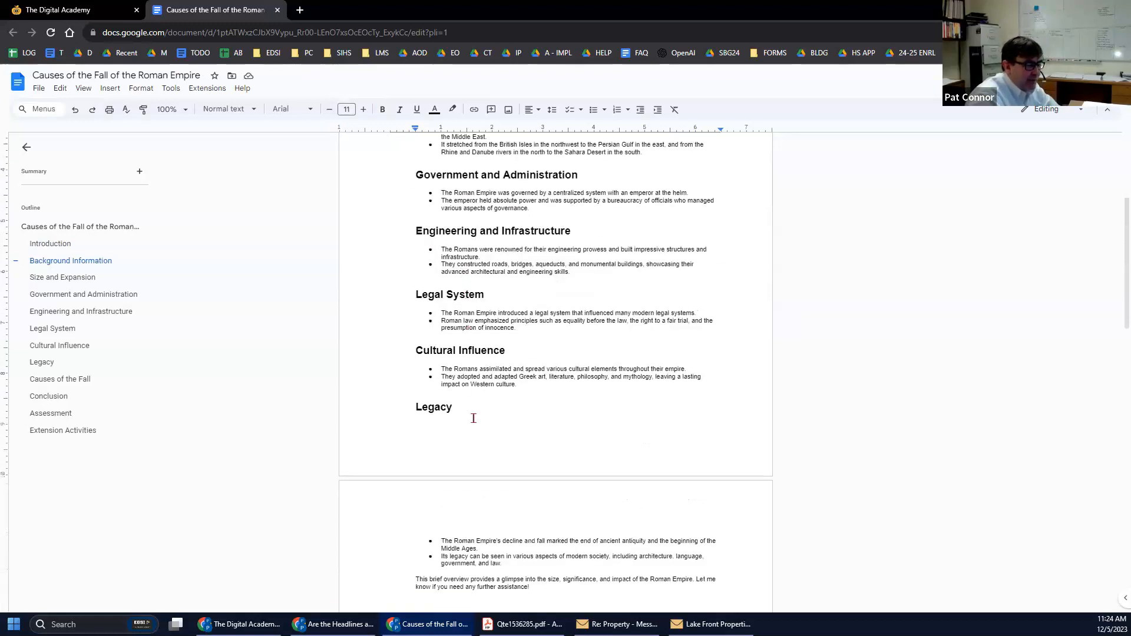
{"action": "scroll", "coordinate": [481, 532], "scroll_direction": "up", "scroll_amount": 1}
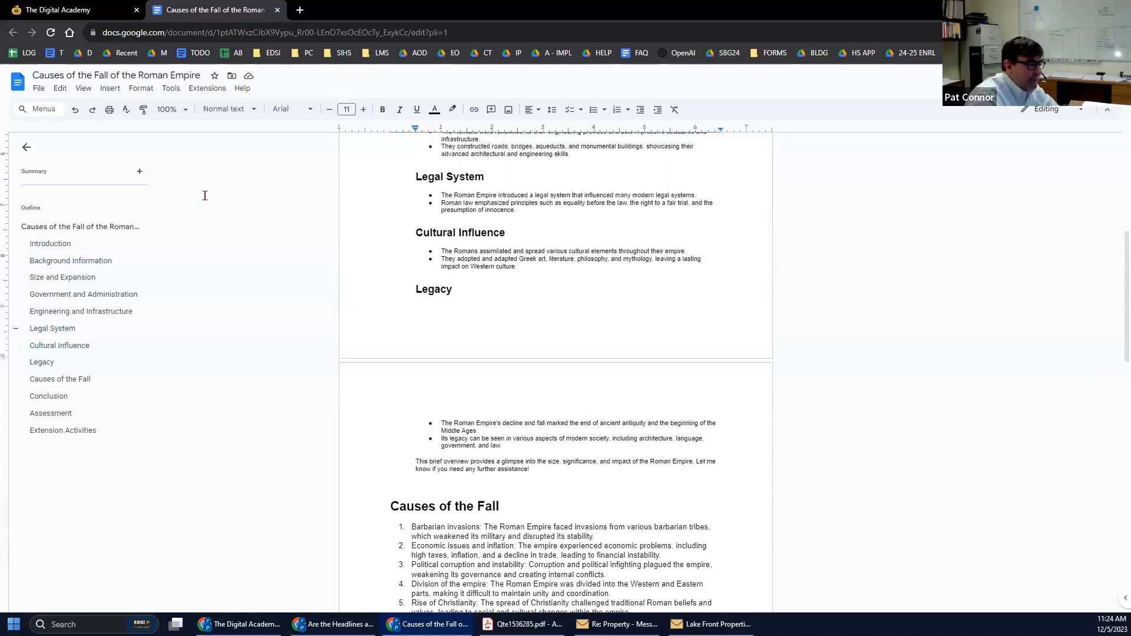
{"action": "scroll", "coordinate": [440, 482], "scroll_direction": "down", "scroll_amount": 4}
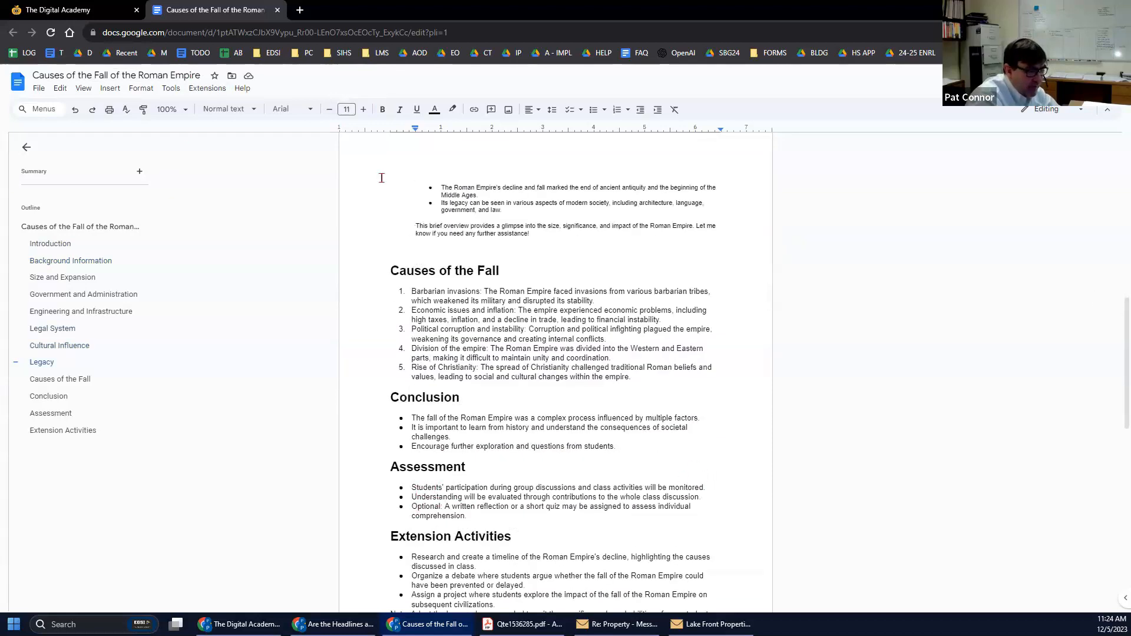
{"action": "left_click", "coordinate": [103, 10]}
{"action": "scroll", "coordinate": [638, 373], "scroll_direction": "down", "scroll_amount": 3}
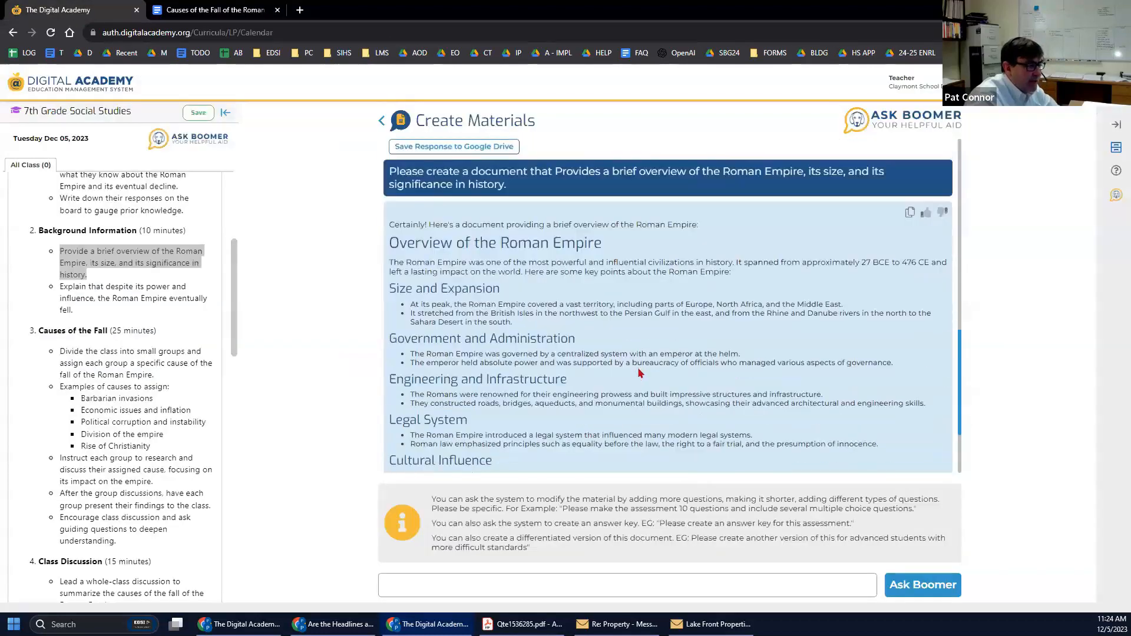
Have Ask Boomer build a Student Assessment based on the current Fall of Rome lesson.
{"action": "left_click", "coordinate": [463, 585]}
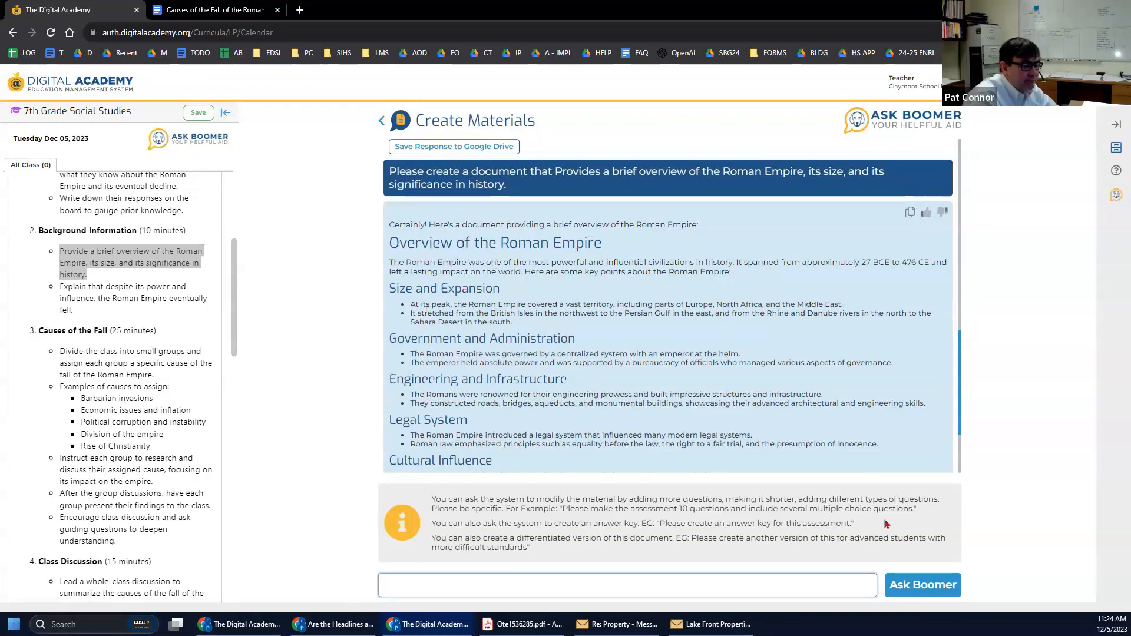
{"action": "left_click", "coordinate": [170, 142]}
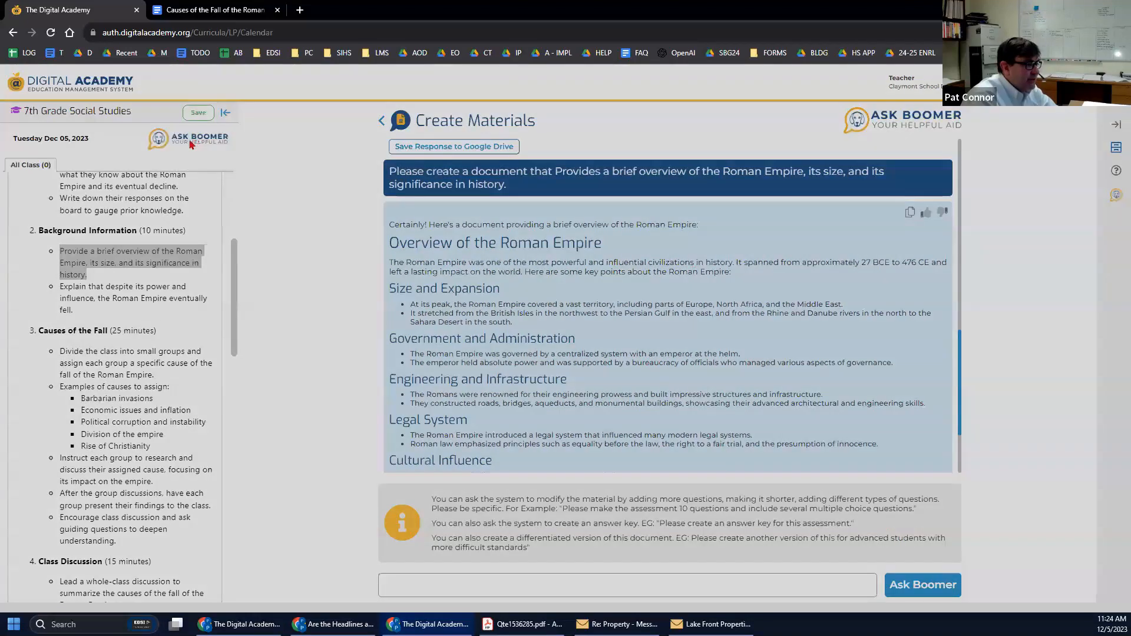
{"action": "left_click", "coordinate": [471, 184]}
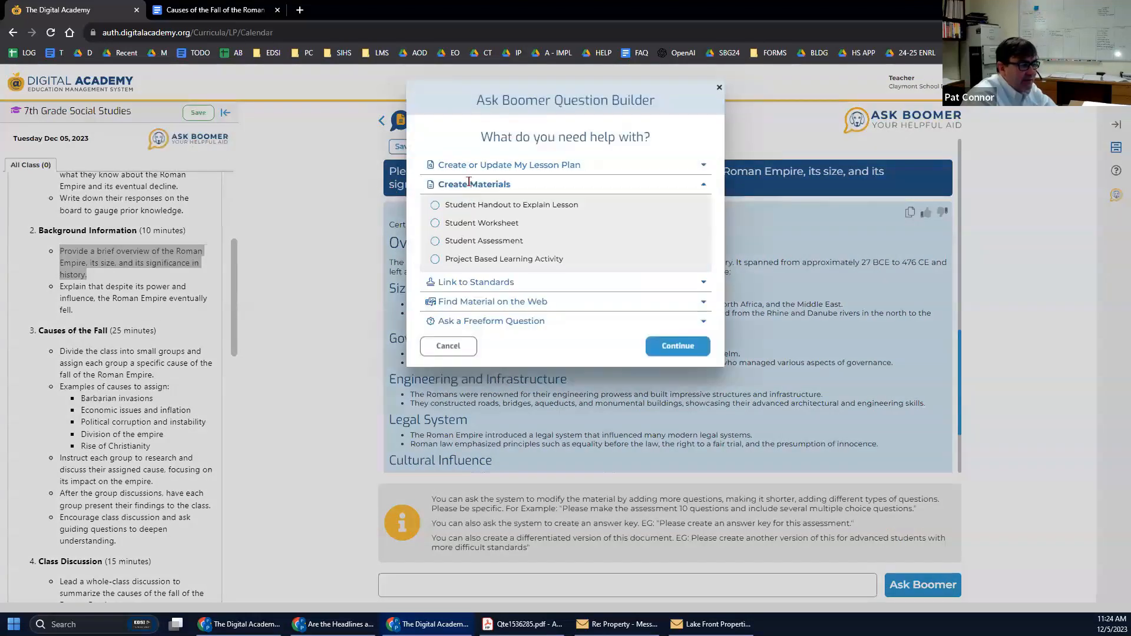
{"action": "left_click", "coordinate": [434, 241]}
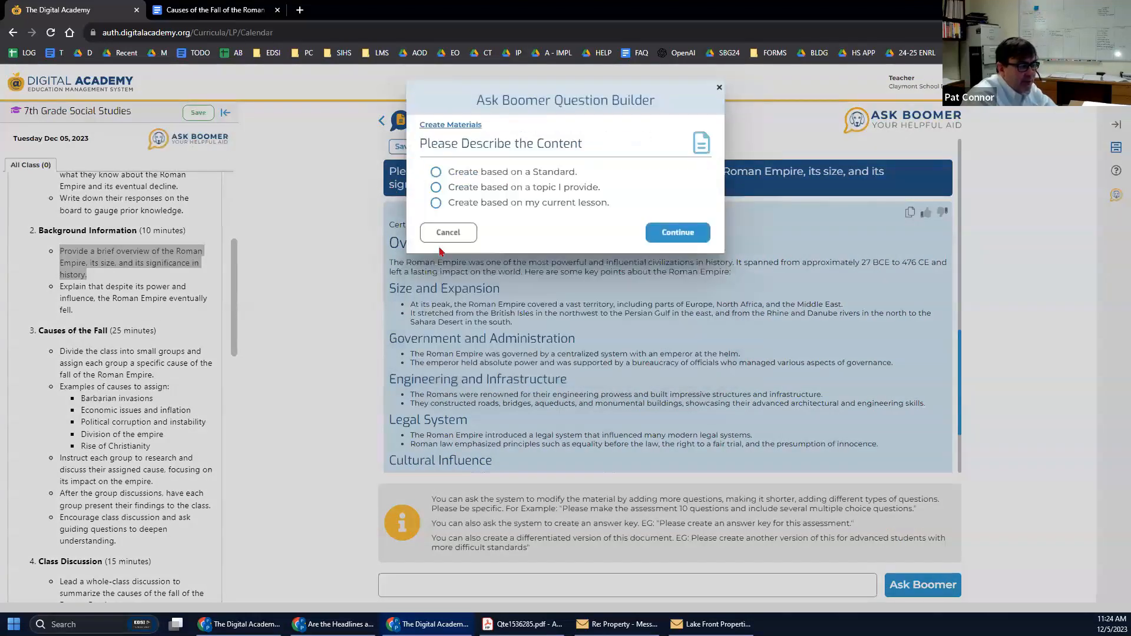
{"action": "left_click", "coordinate": [435, 203]}
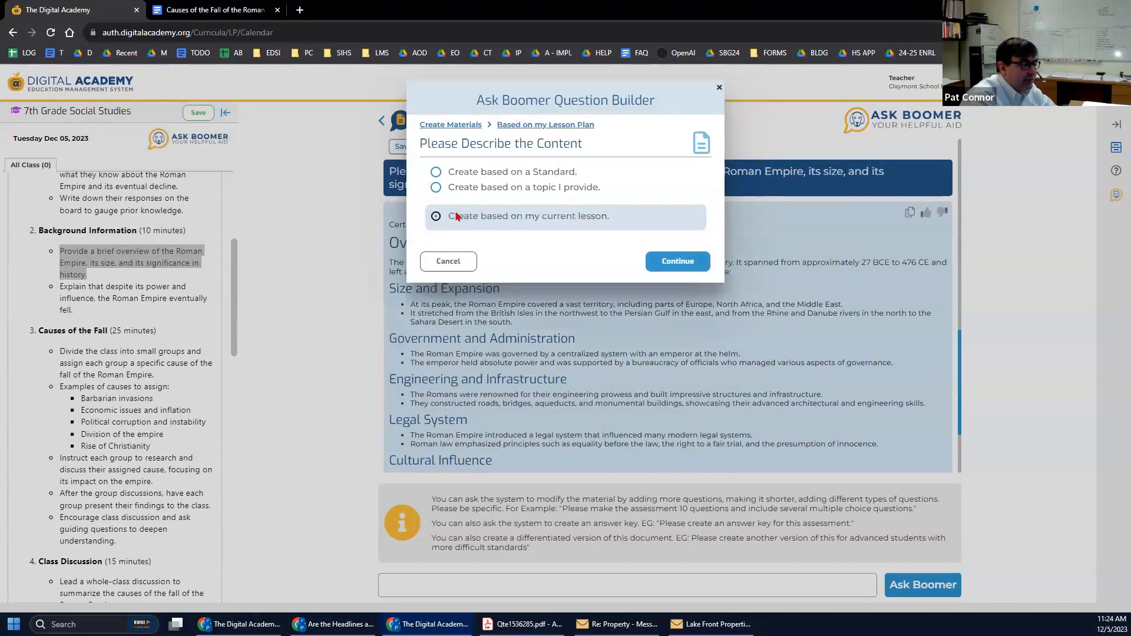
{"action": "left_click", "coordinate": [679, 262]}
{"action": "left_click", "coordinate": [563, 289]}
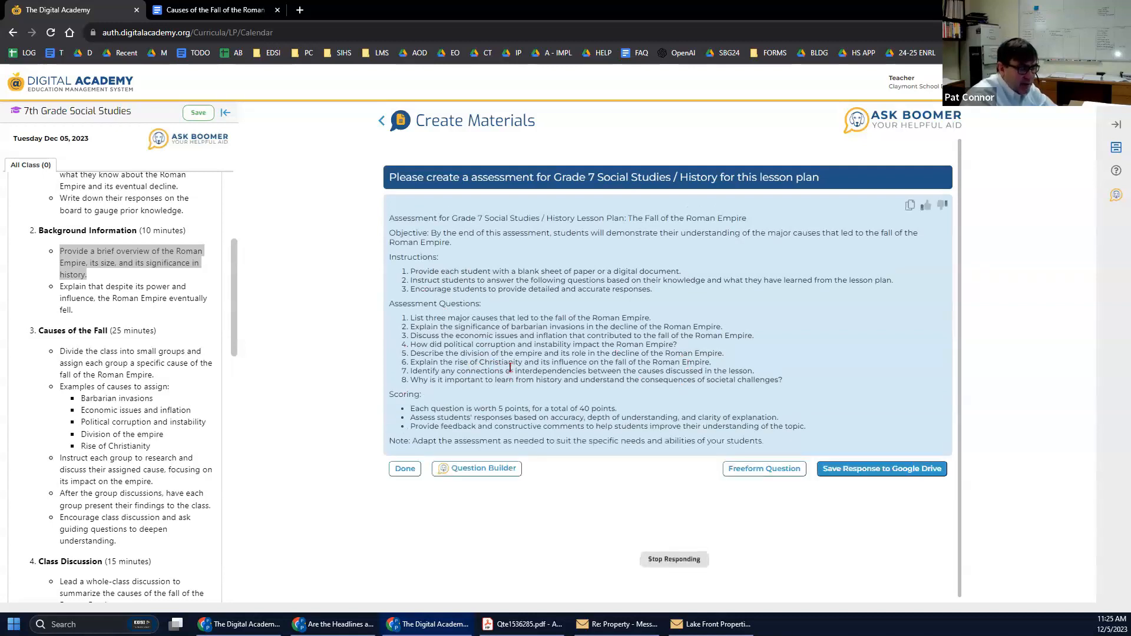
Ask for the assessment as 10 multiple-choice questions, then start an answer-key request.
{"action": "left_click", "coordinate": [758, 475]}
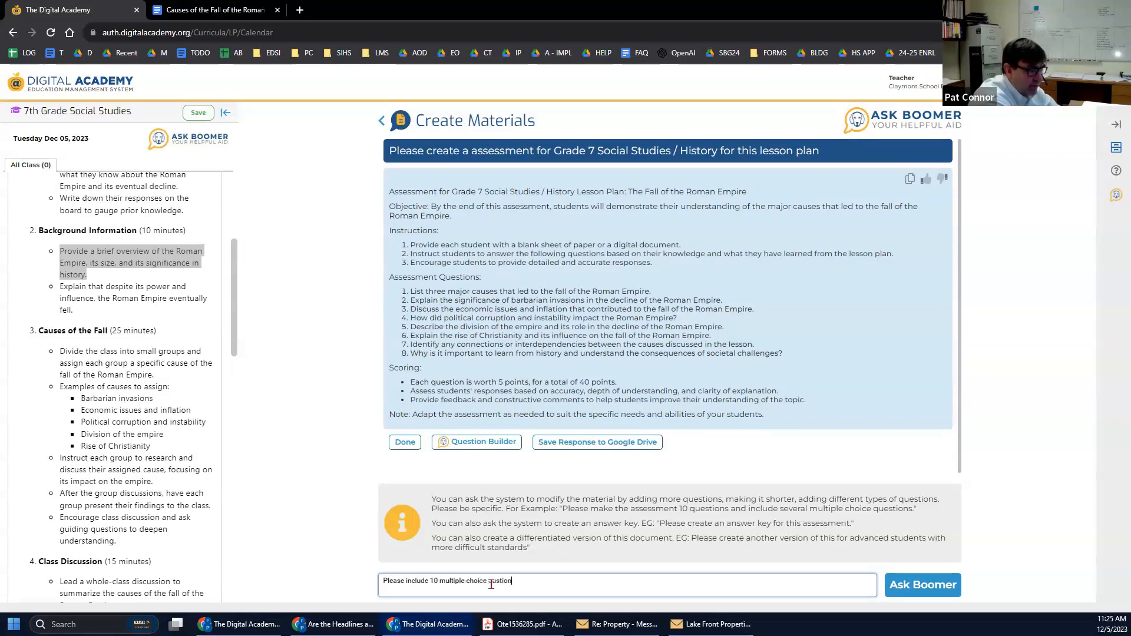
{"action": "left_click", "coordinate": [922, 586]}
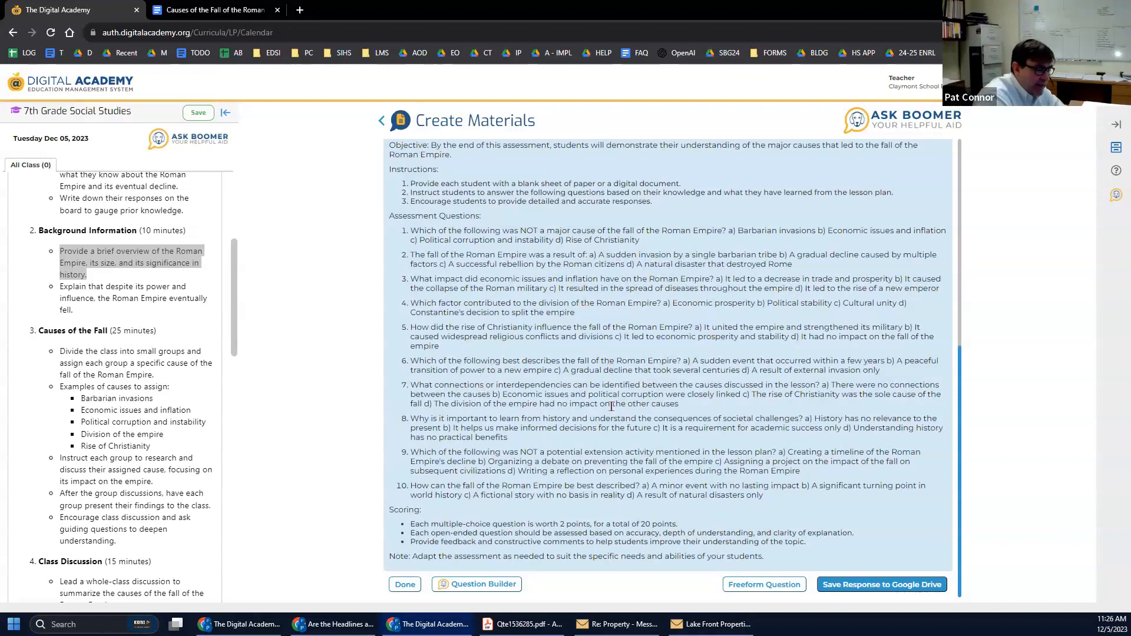
{"action": "left_click", "coordinate": [764, 586]}
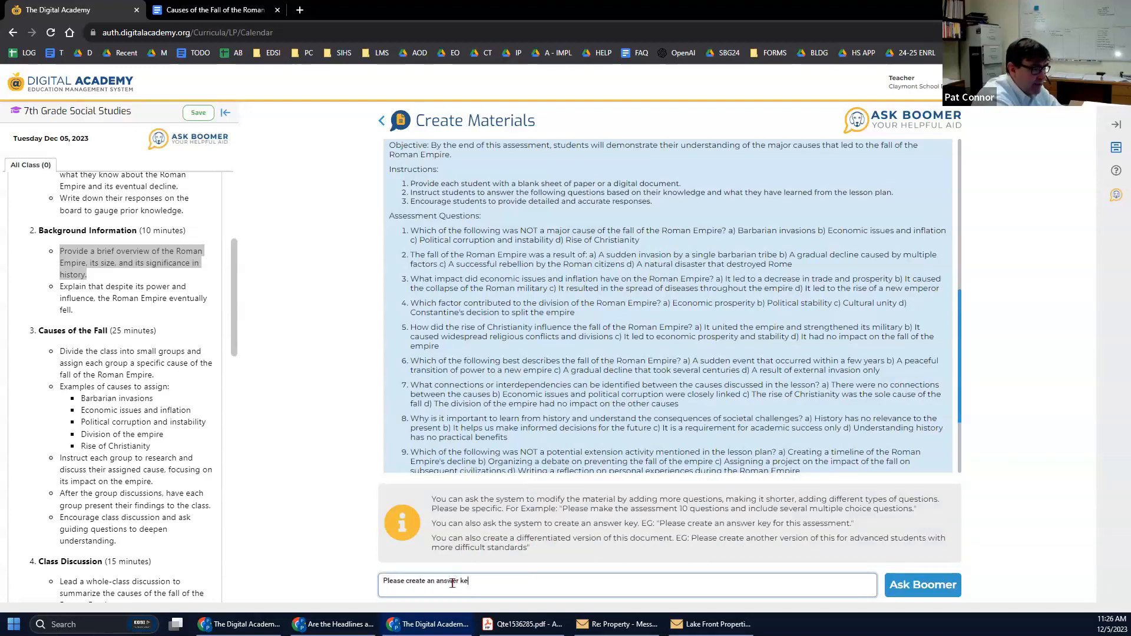
Generate an answer key for all ten questions, stopping once written, then reopen the Question Builder.
{"action": "left_click", "coordinate": [905, 596]}
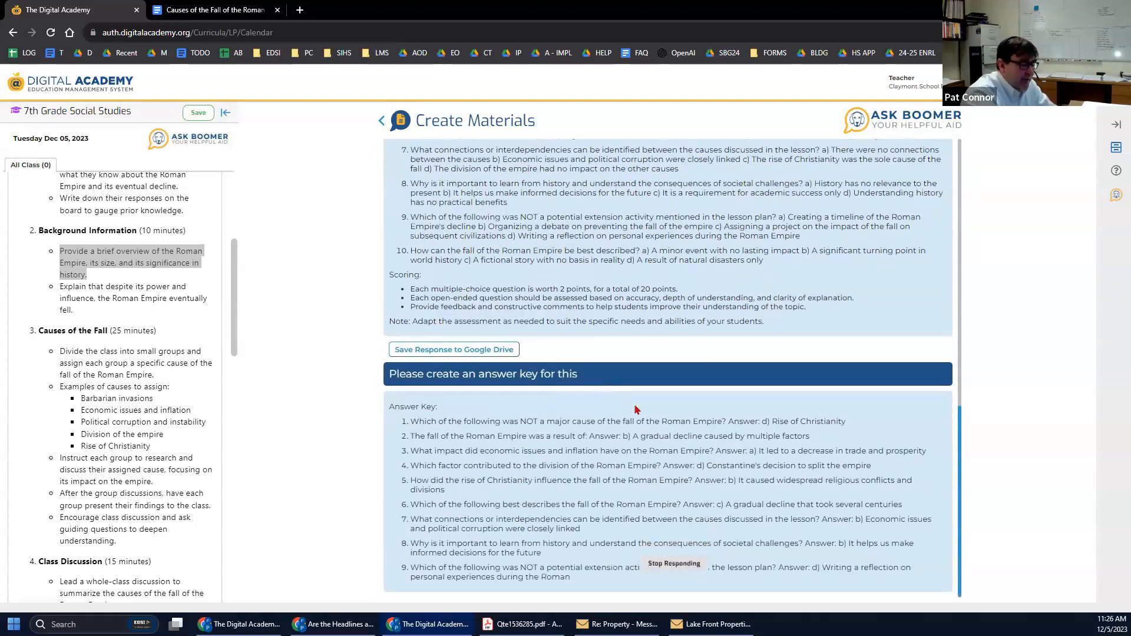
{"action": "left_click", "coordinate": [651, 567]}
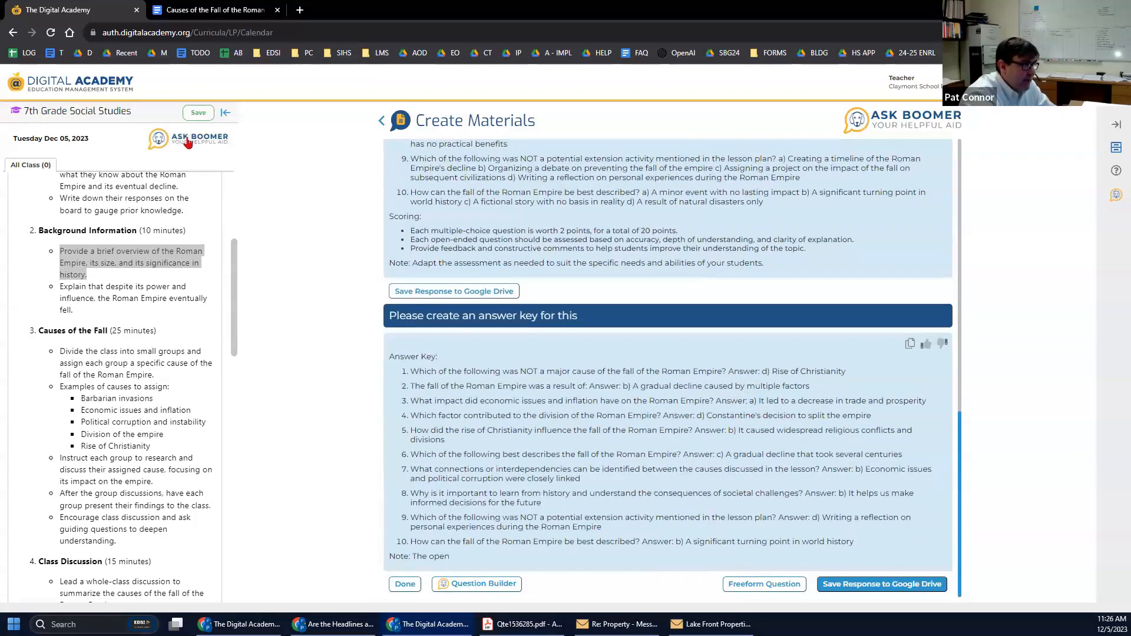
{"action": "left_click", "coordinate": [232, 144]}
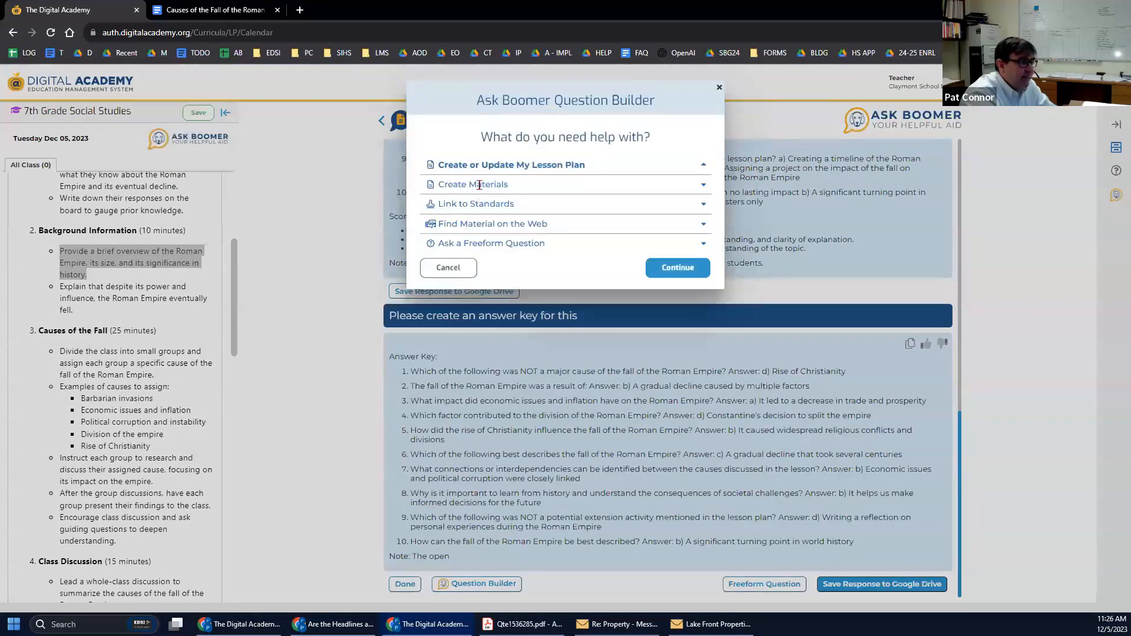
Generate a Project Based Learning Activity based on the current Fall of Rome lesson.
{"action": "left_click", "coordinate": [484, 185]}
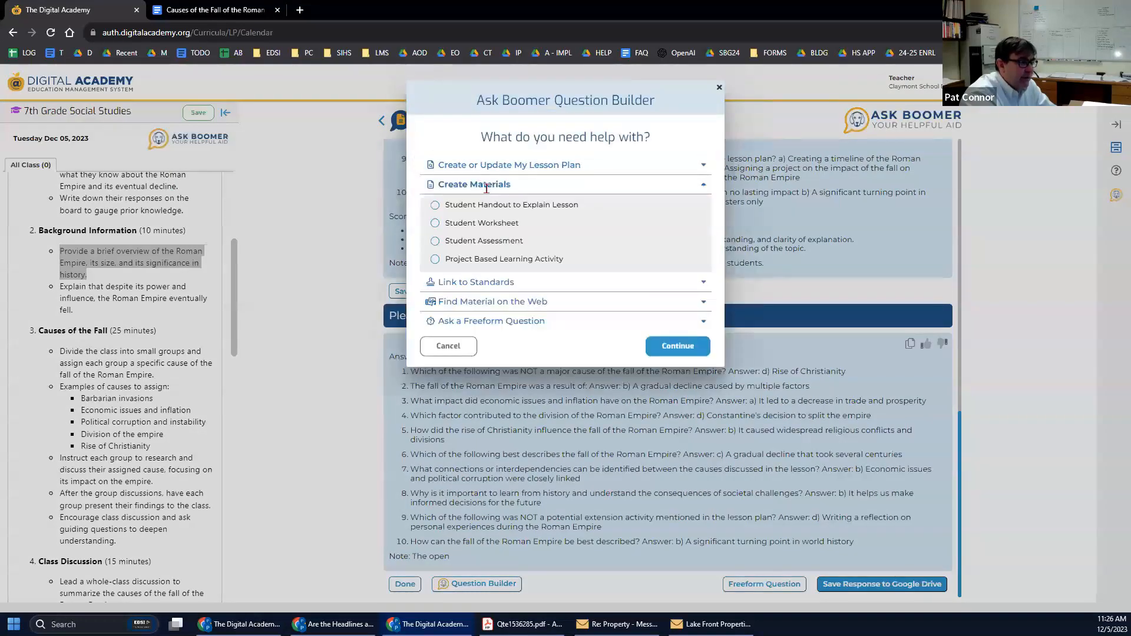
{"action": "left_click", "coordinate": [443, 261]}
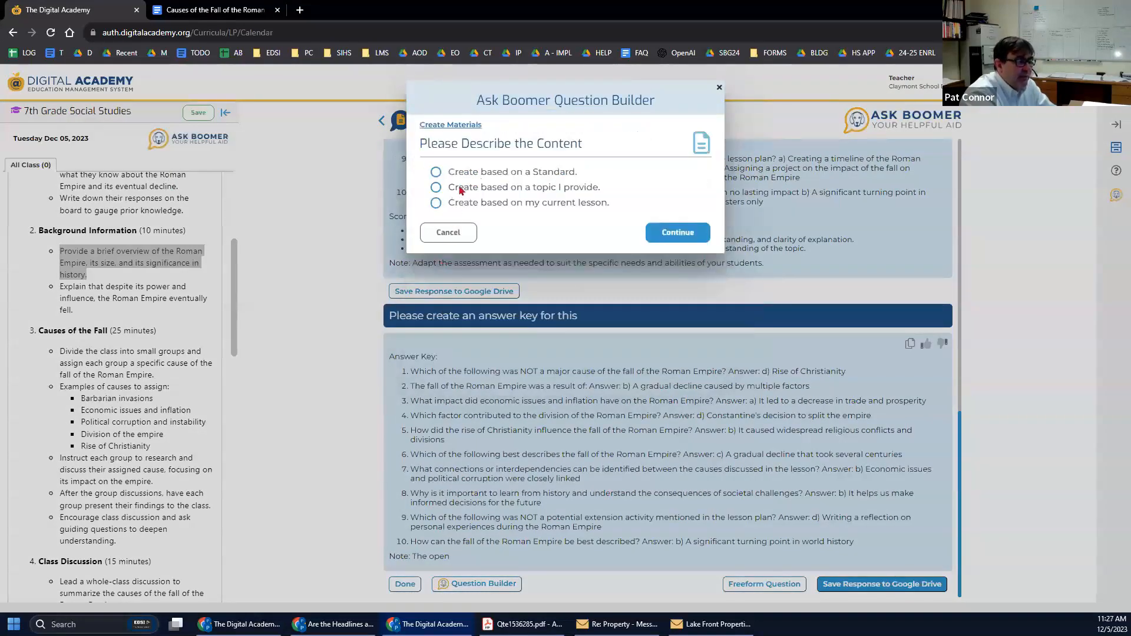
{"action": "left_click", "coordinate": [447, 203]}
{"action": "left_click", "coordinate": [667, 266]}
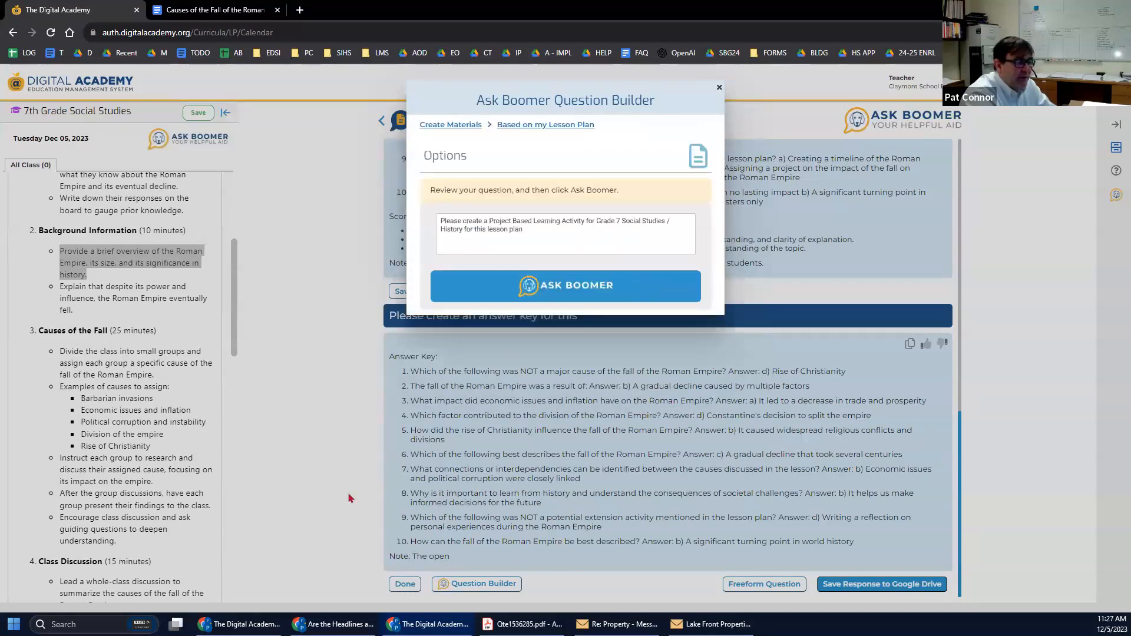
{"action": "left_click", "coordinate": [553, 287]}
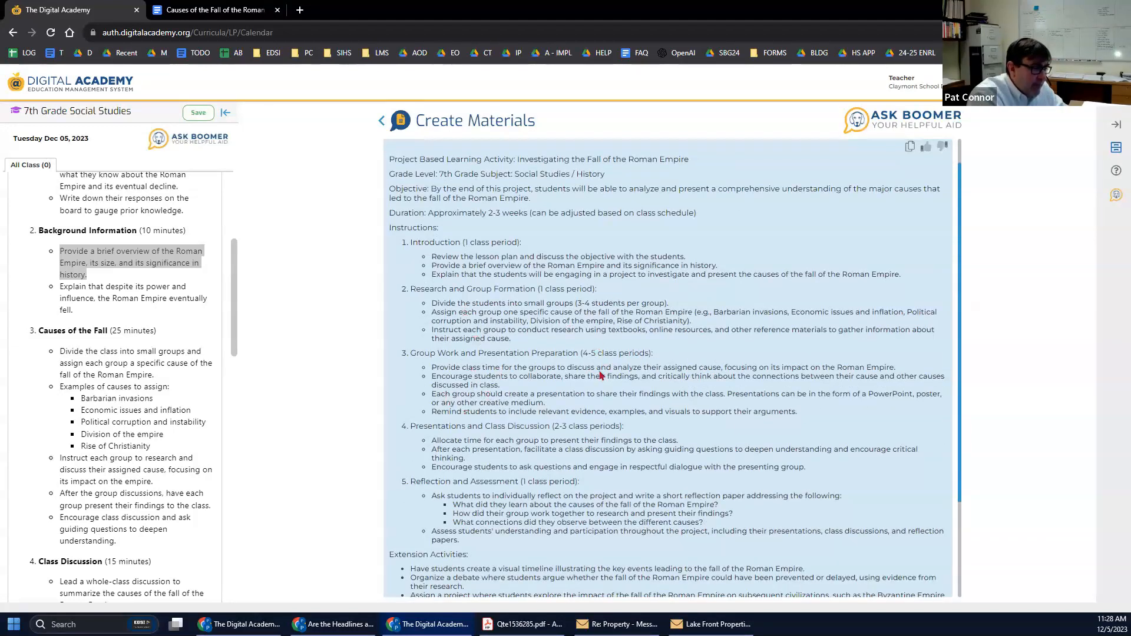
Ask Boomer to 'Create detailed information for' the copied phrase 'Barbarian invasions'.
{"action": "left_click_drag", "start_coordinate": [457, 311], "coordinate": [805, 309]}
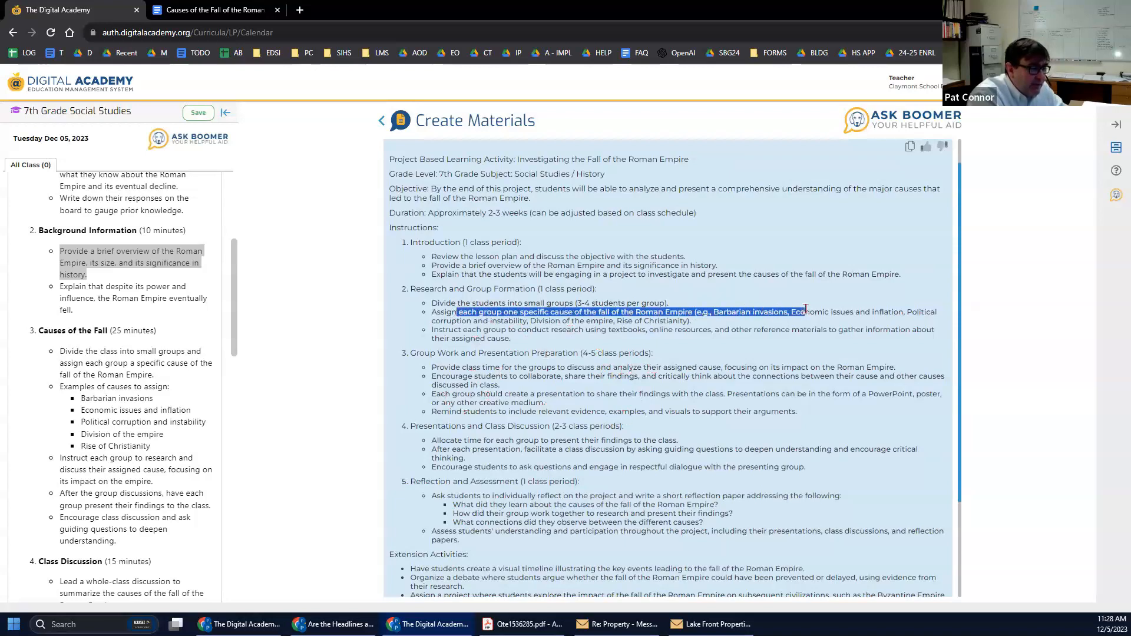
{"action": "left_click", "coordinate": [722, 322]}
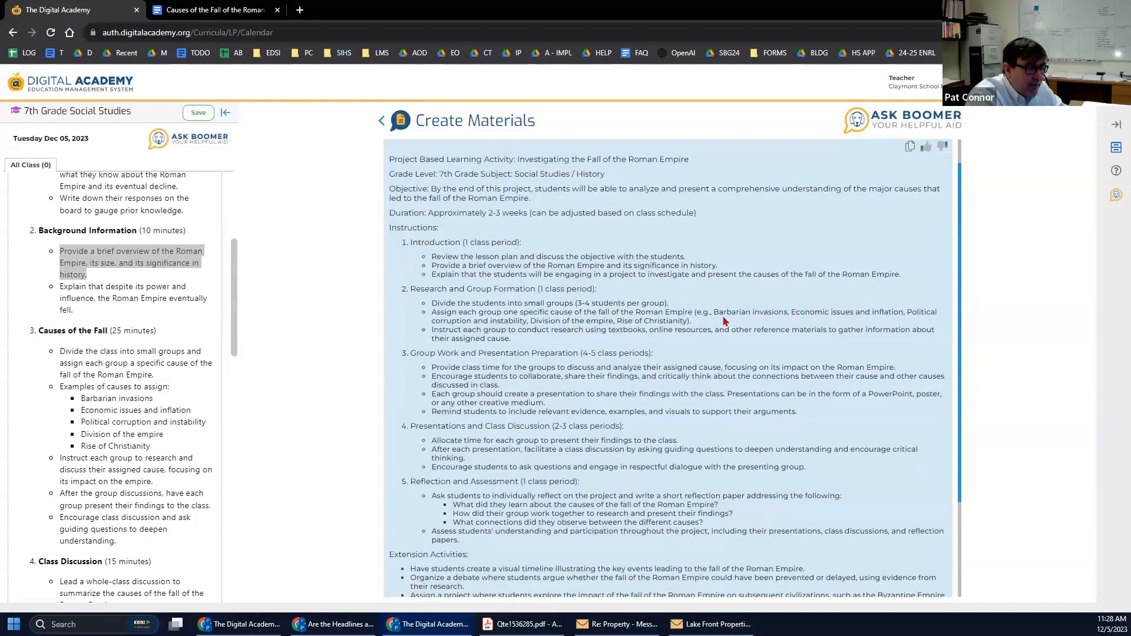
{"action": "left_click_drag", "start_coordinate": [710, 311], "coordinate": [787, 312]}
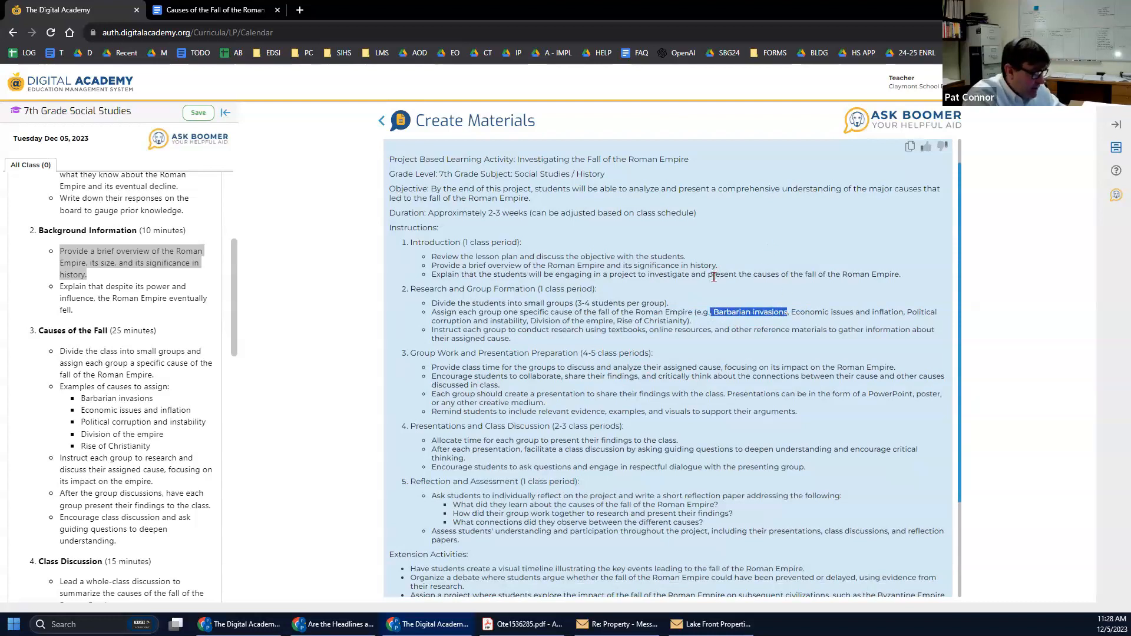
{"action": "scroll", "coordinate": [713, 277], "scroll_direction": "down", "scroll_amount": 3}
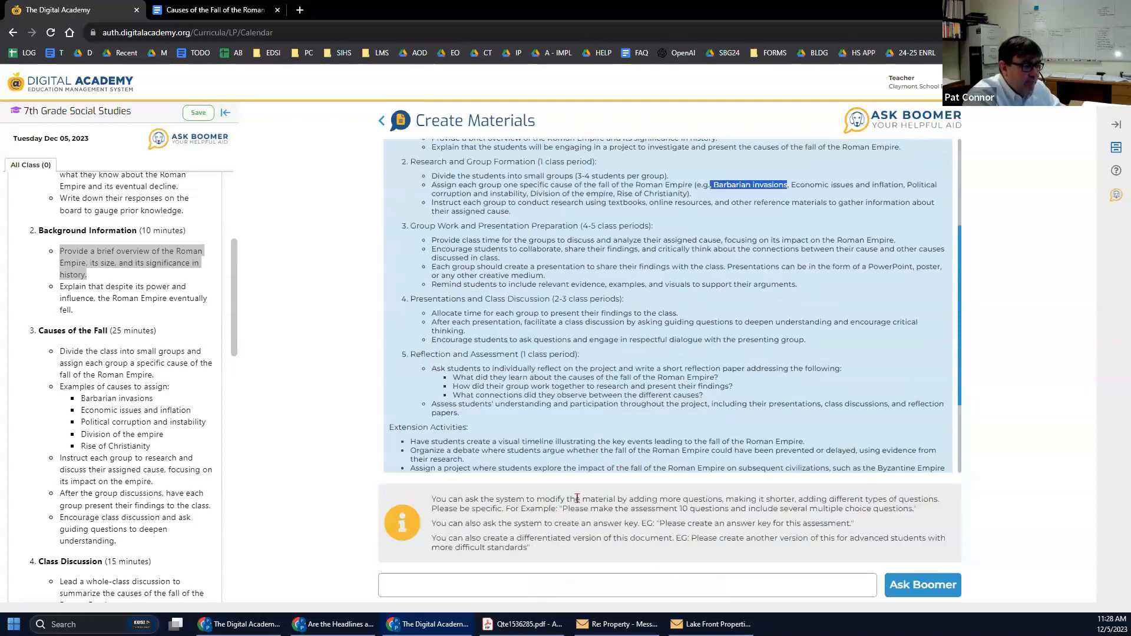
{"action": "left_click", "coordinate": [466, 581]}
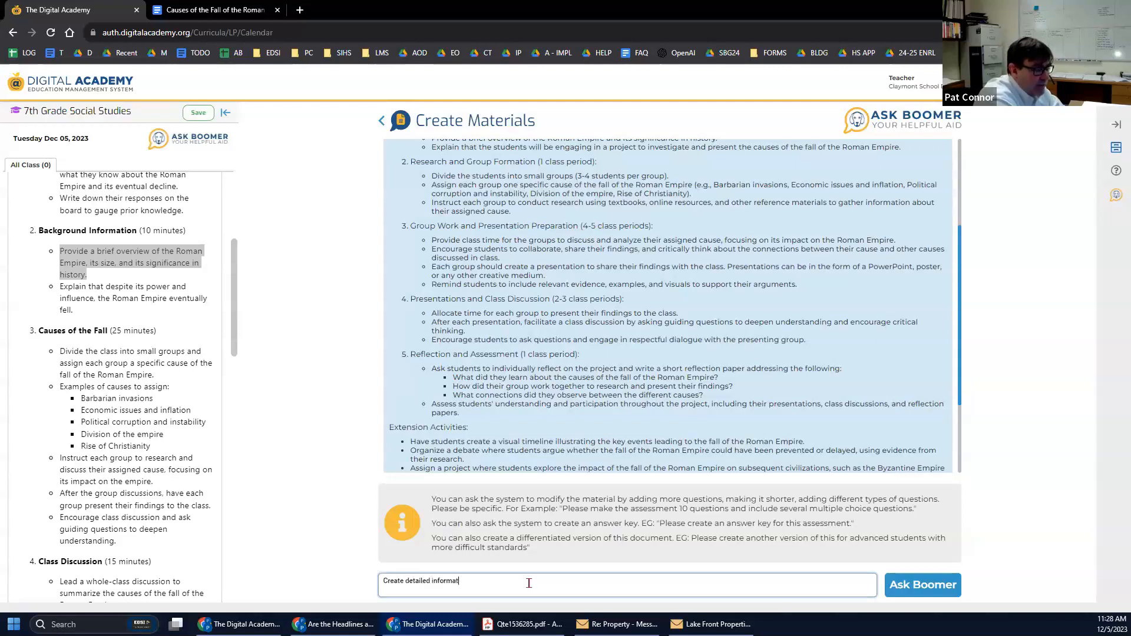
{"action": "type", "text": "Create detailed information for students on how"}
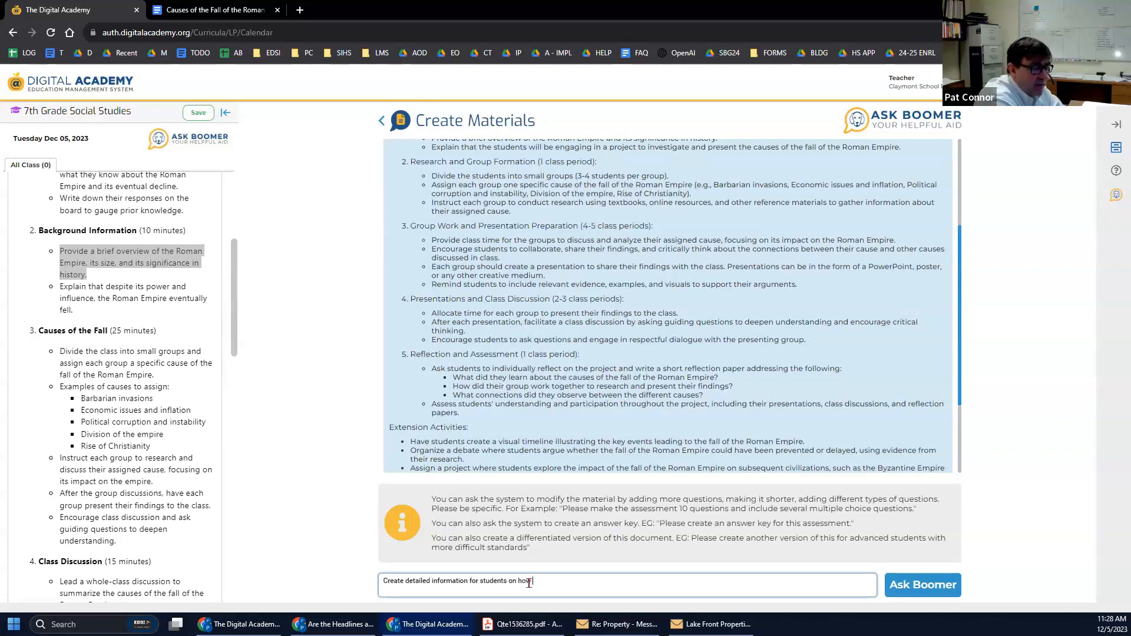
{"action": "type", "text": ", Barbarian invasions"}
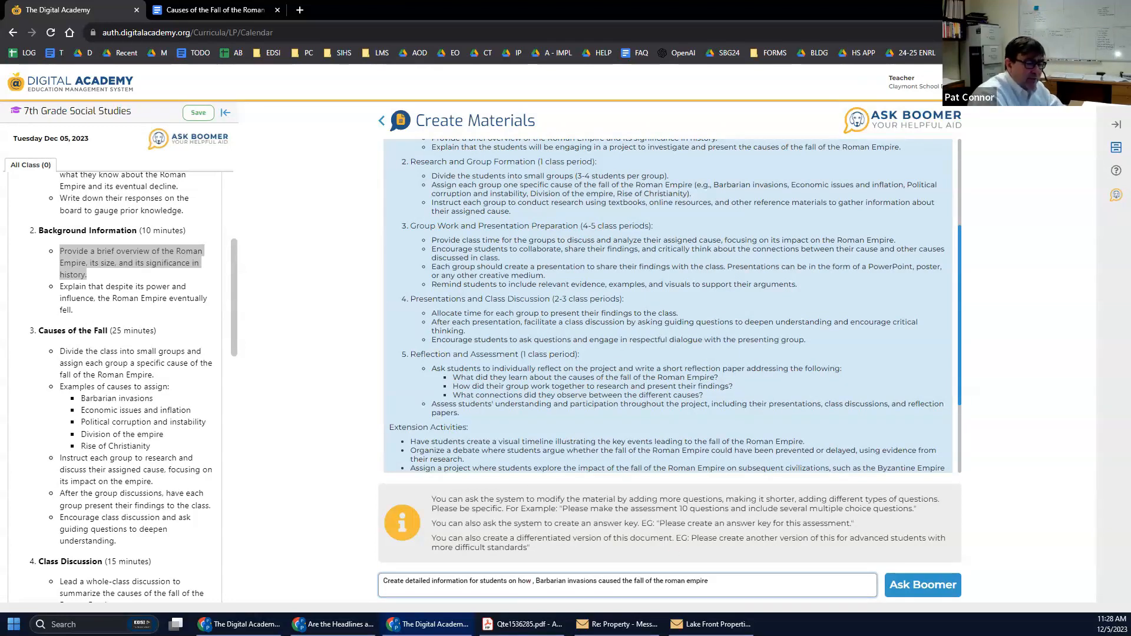
{"action": "left_click", "coordinate": [923, 589]}
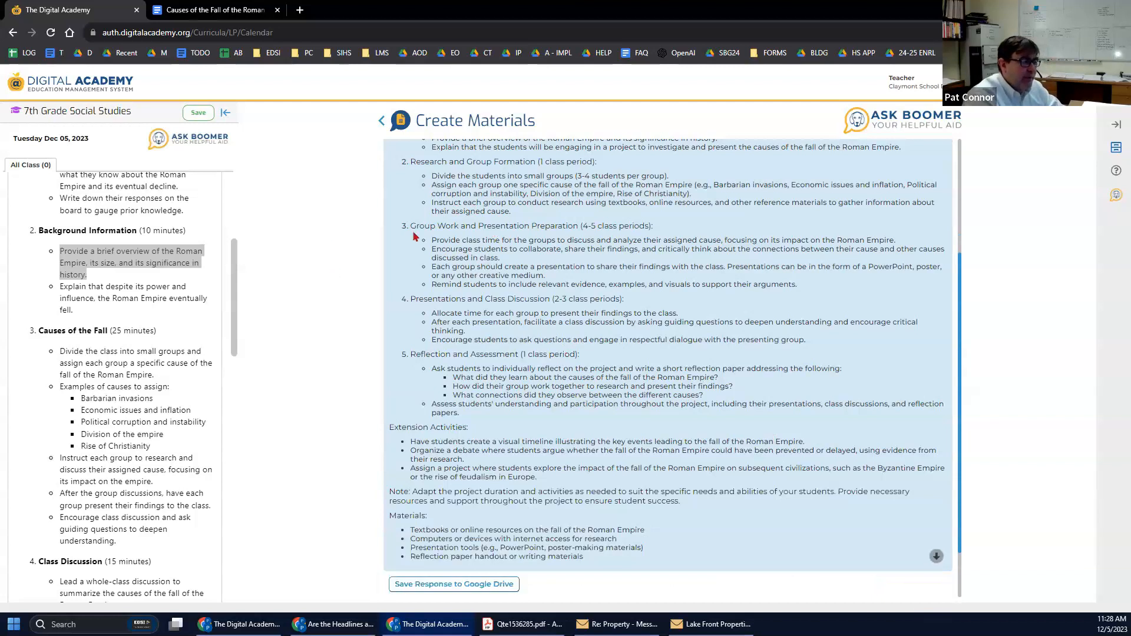
Review the Barbarian invasions guide on military, economic, political and territorial impacts.
{"action": "left_click_drag", "start_coordinate": [436, 240], "coordinate": [577, 261]}
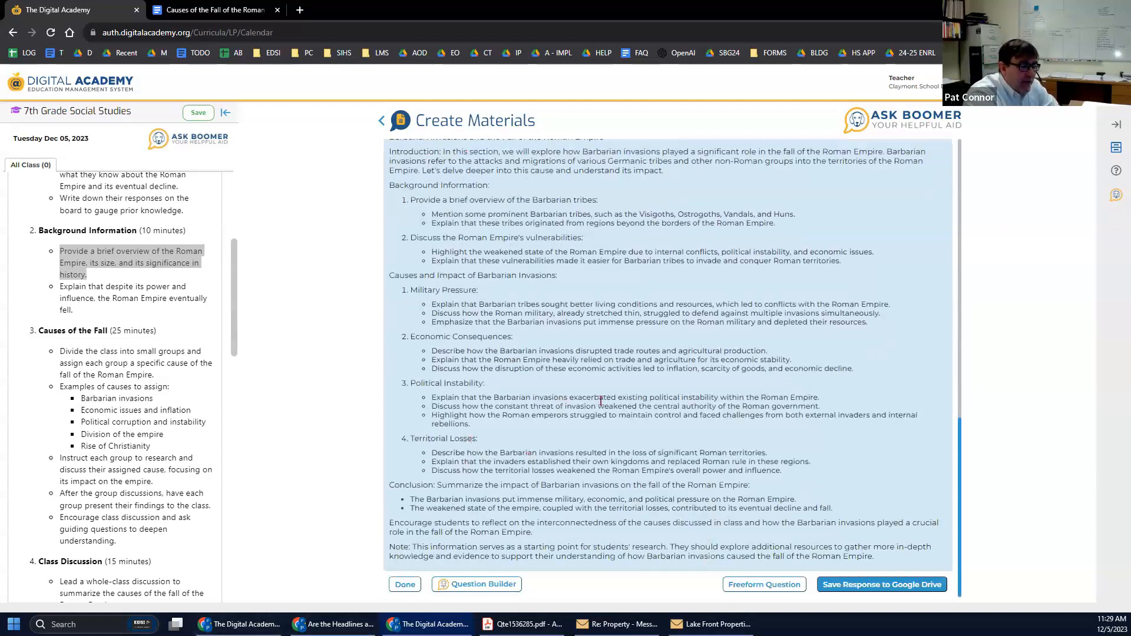
{"action": "scroll", "coordinate": [486, 303], "scroll_direction": "up", "scroll_amount": 5}
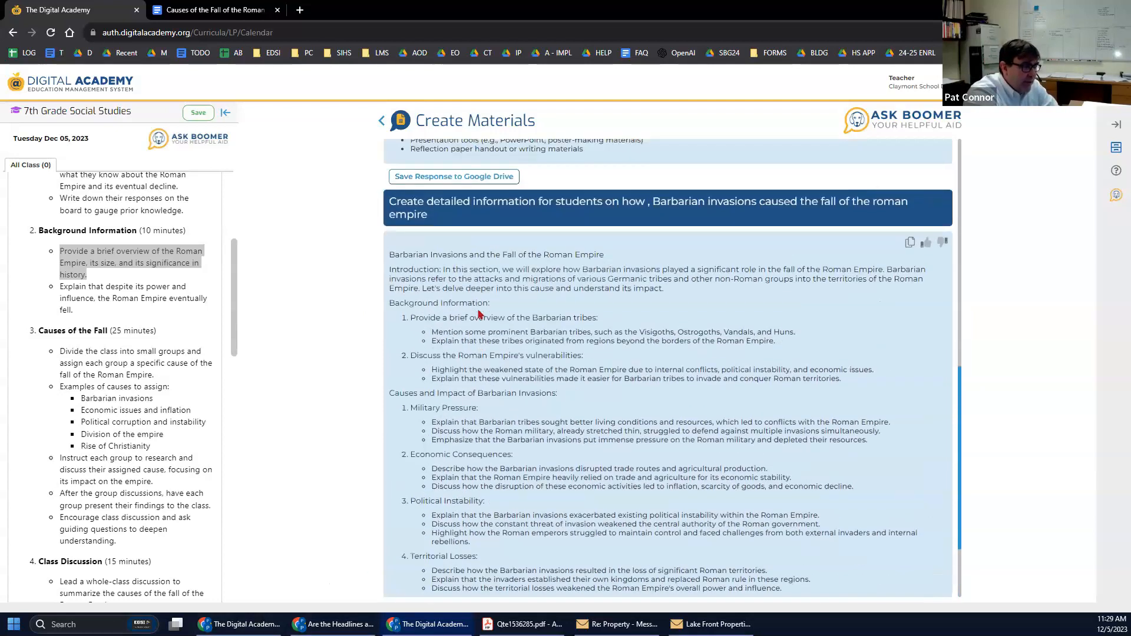
{"action": "scroll", "coordinate": [480, 306], "scroll_direction": "down", "scroll_amount": 5}
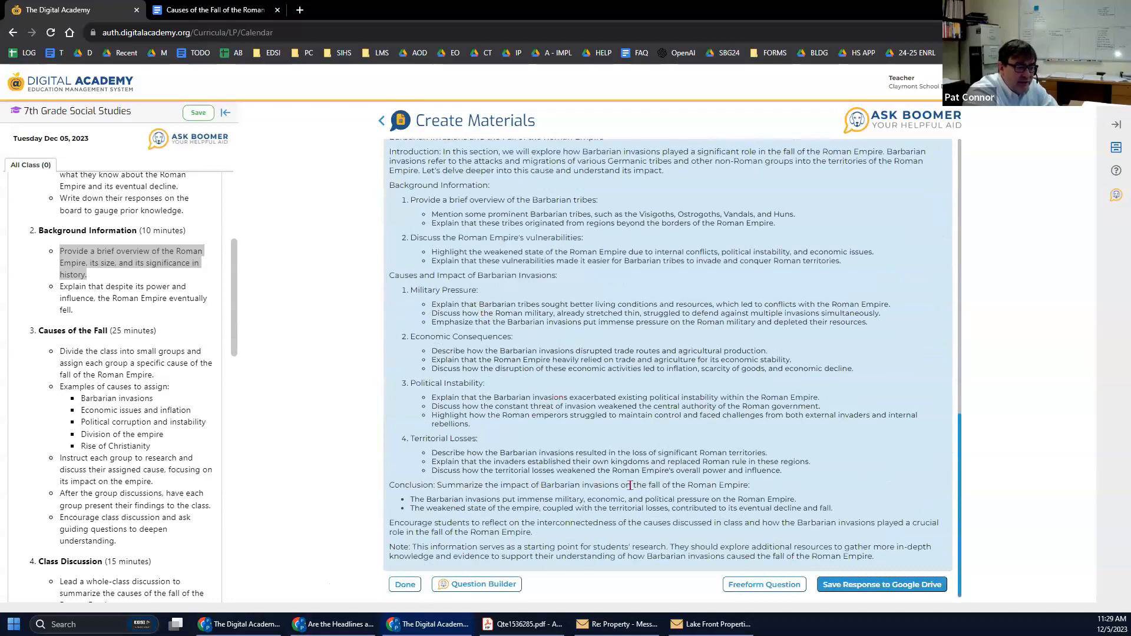
{"action": "scroll", "coordinate": [86, 331], "scroll_direction": "down", "scroll_amount": 15}
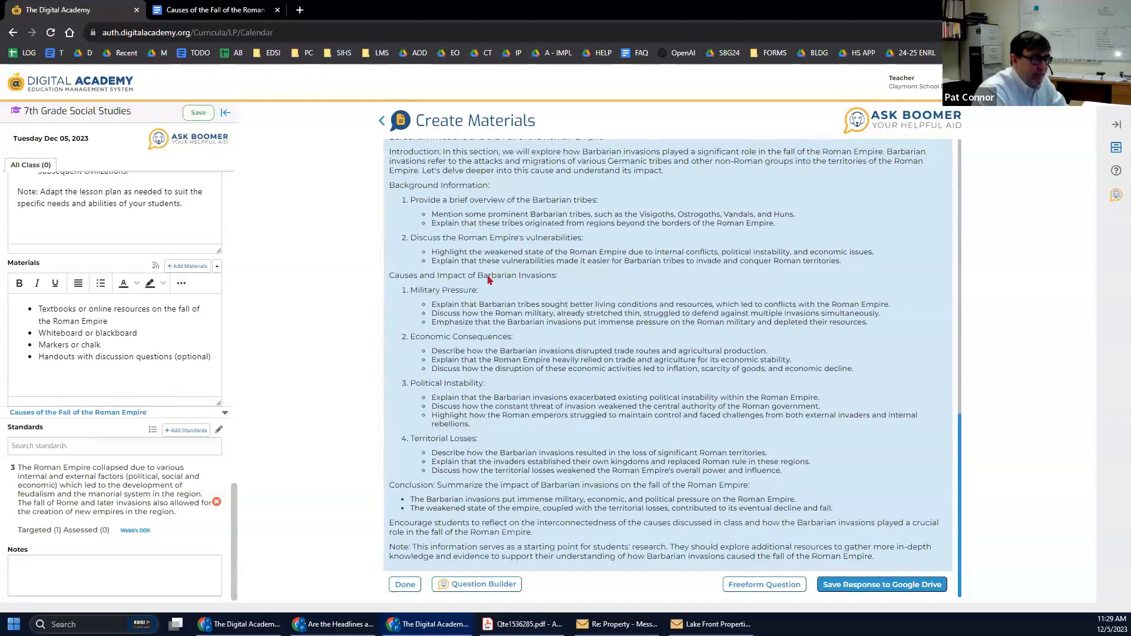
Save the Fall of Rome lesson plan and bump it from Tuesday Dec 5 to Wednesday Dec 6.
{"action": "left_click", "coordinate": [199, 114]}
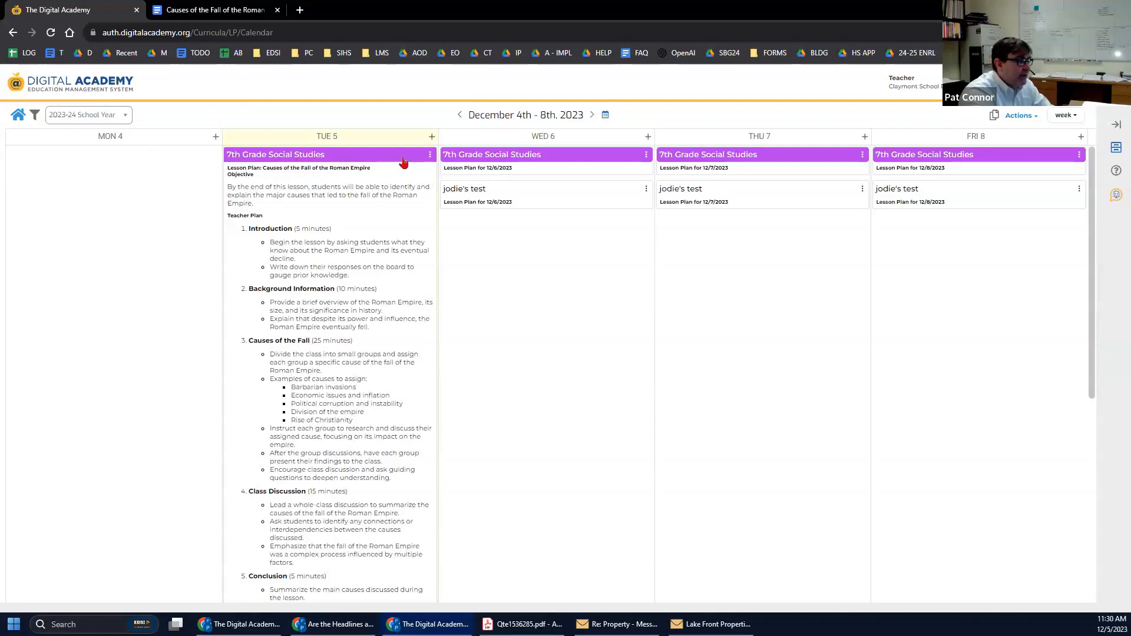
{"action": "left_click", "coordinate": [430, 155]}
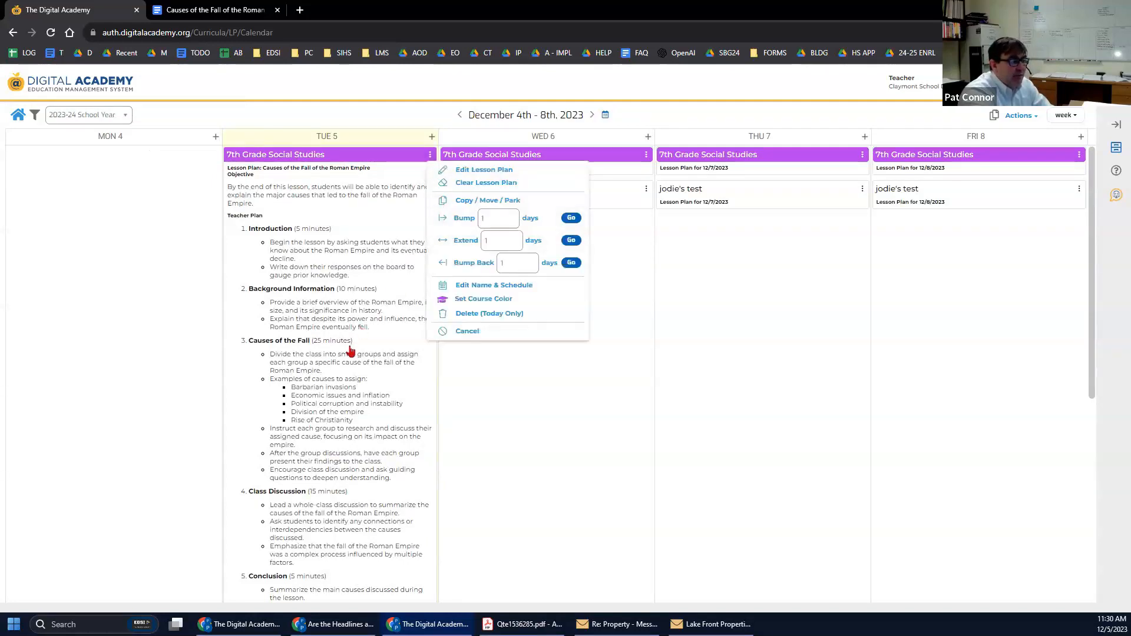
{"action": "left_click", "coordinate": [571, 218]}
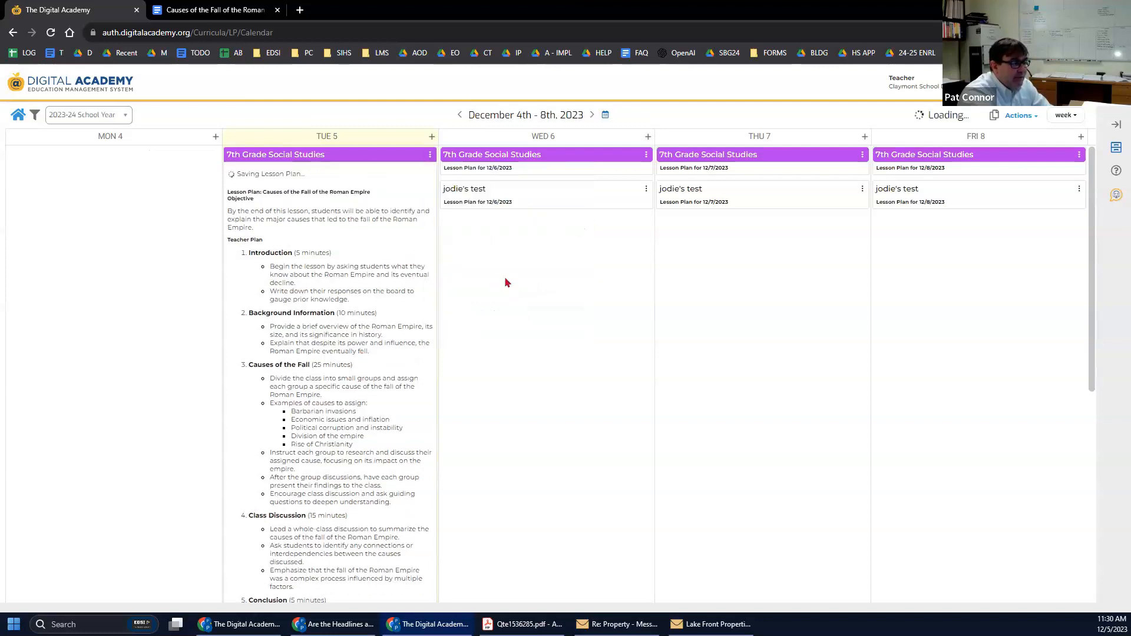
{"action": "left_click", "coordinate": [650, 156]}
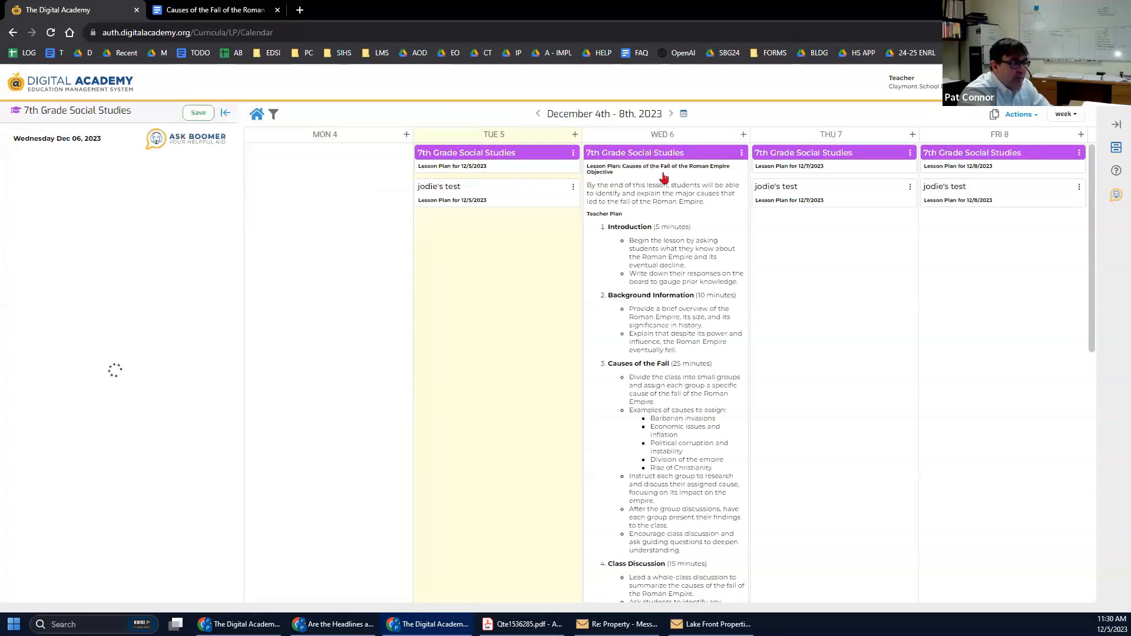
Extend Wednesday's Fall of Rome lesson by 2 days to cover Thursday 7 and Friday 8.
{"action": "left_click", "coordinate": [741, 154]}
{"action": "left_click", "coordinate": [671, 235]}
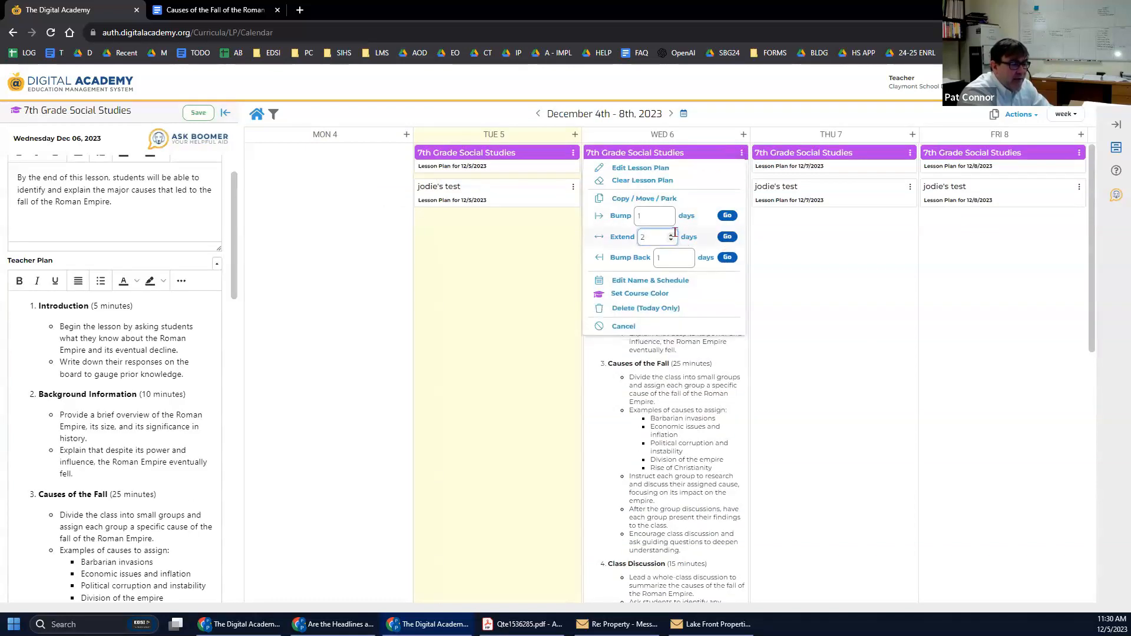
{"action": "left_click", "coordinate": [727, 236]}
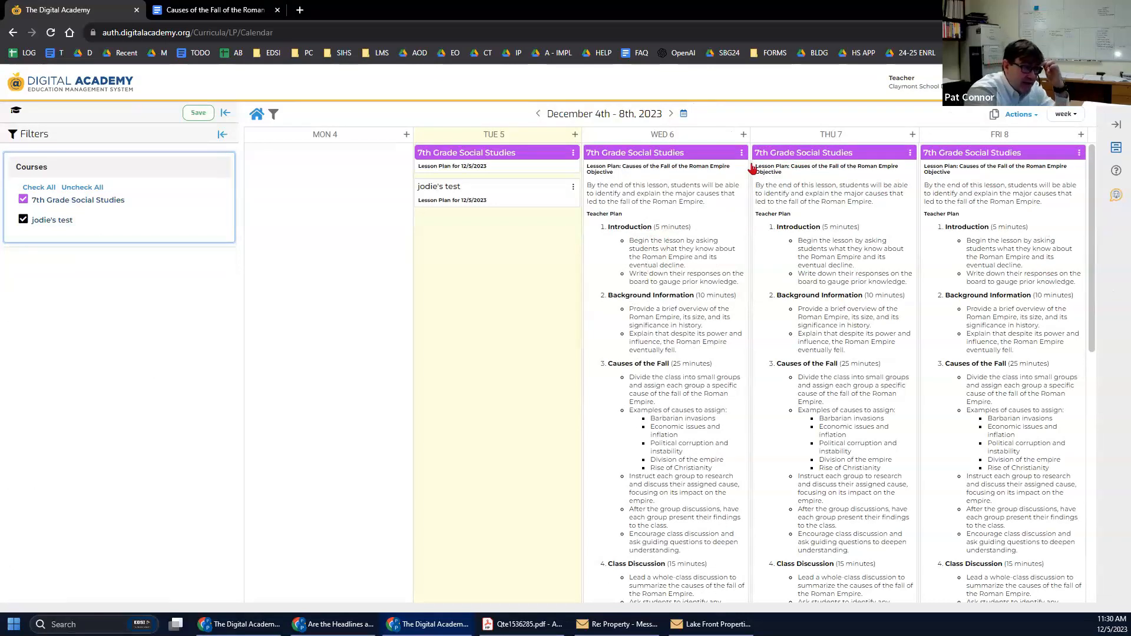
Open the Filing Cabinet to show the linked OH Social Studies 7 (2018) standards.
{"action": "left_click", "coordinate": [741, 154]}
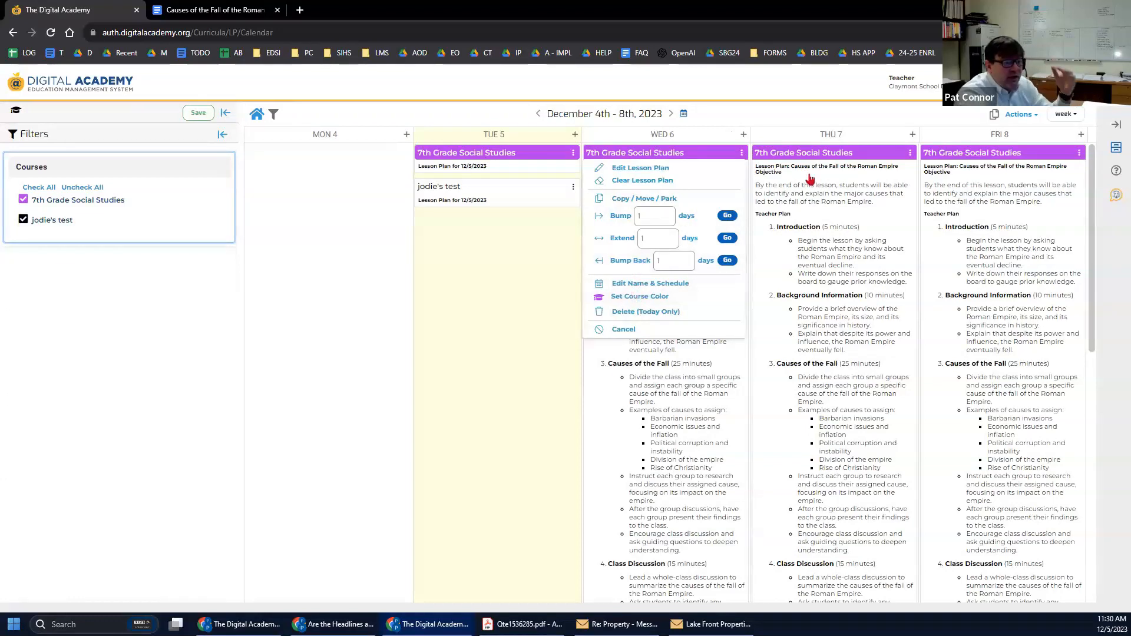
{"action": "left_click", "coordinate": [1115, 149]}
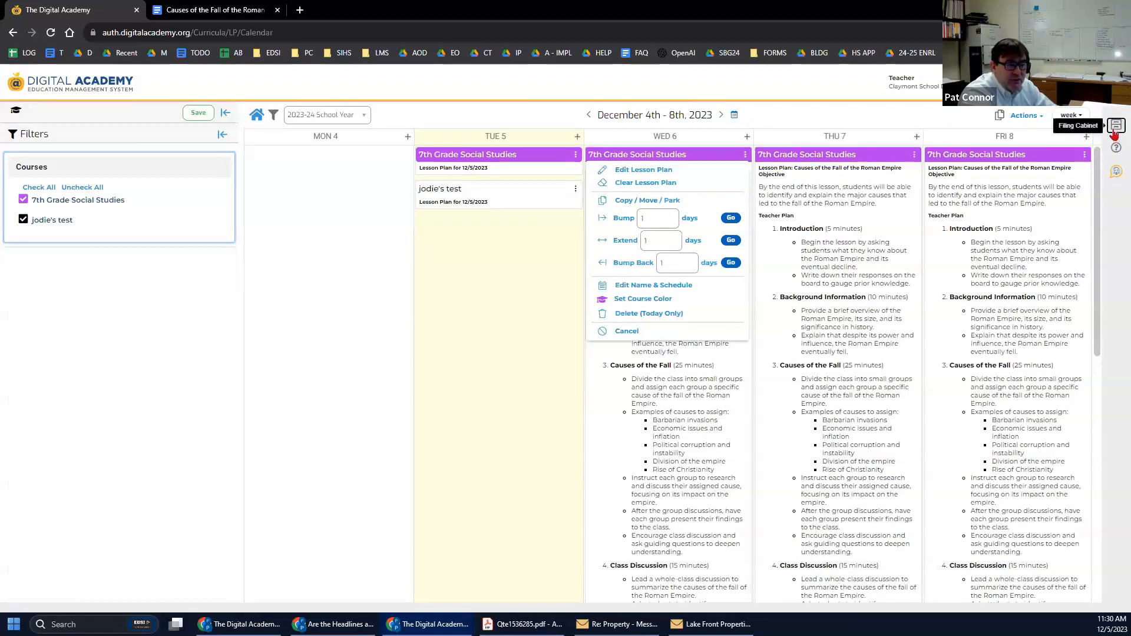
{"action": "left_click", "coordinate": [1115, 127]}
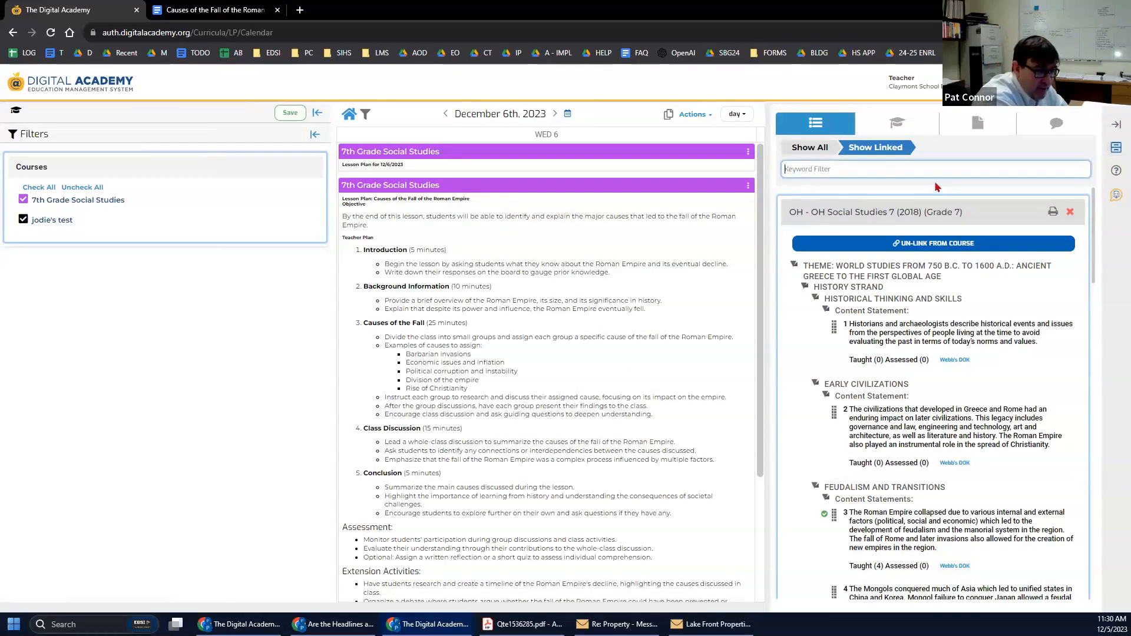
Search the linked standards for 'china', then 'russia', then clear the keyword to show all.
{"action": "type", "text": "c"}
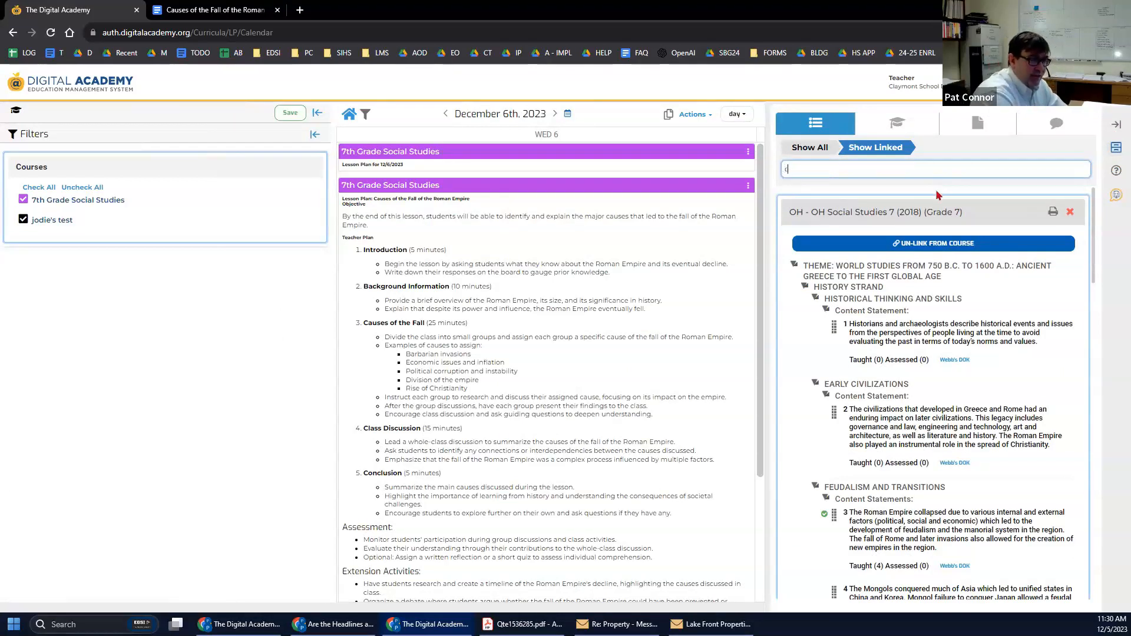
{"action": "type", "text": "hina"}
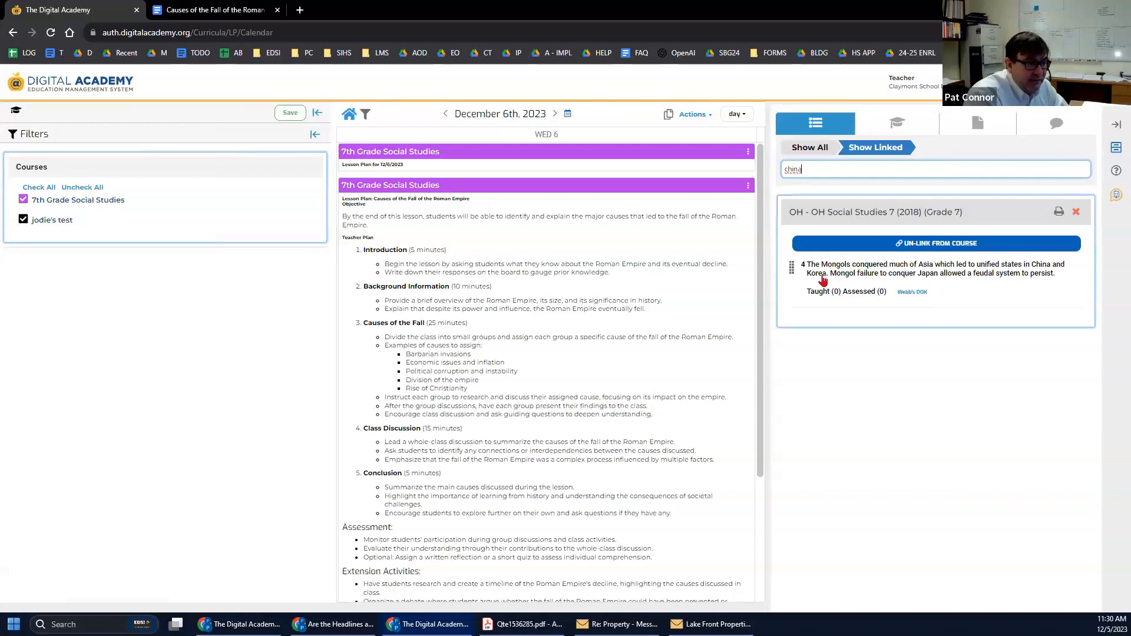
{"action": "key", "text": "ctrl+a"}
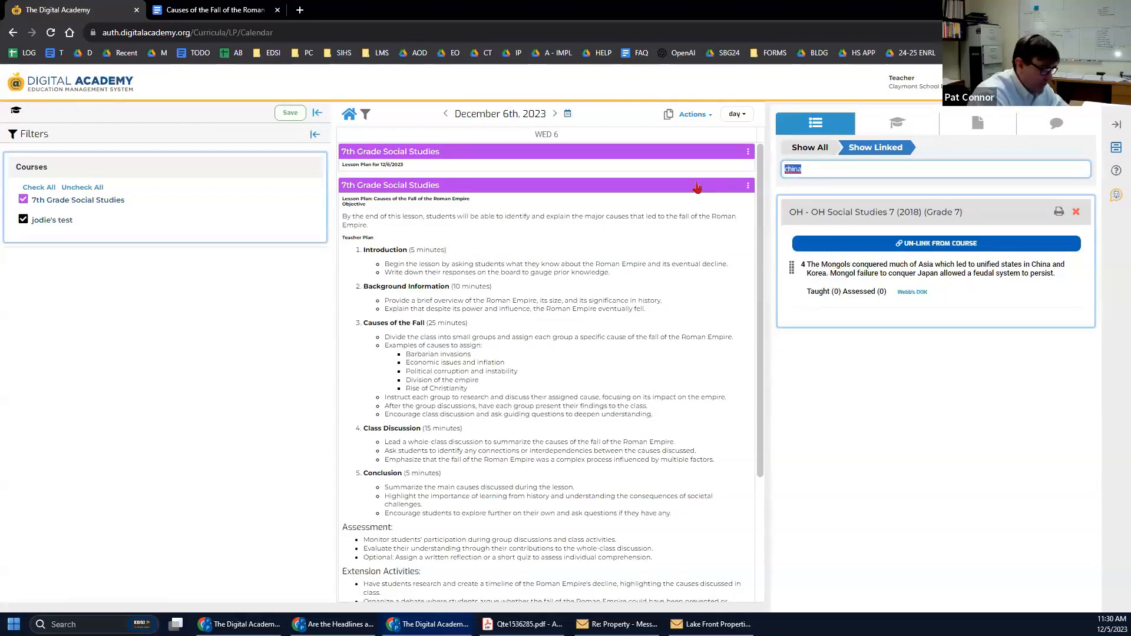
{"action": "type", "text": "russia"}
{"action": "key", "text": "Return"}
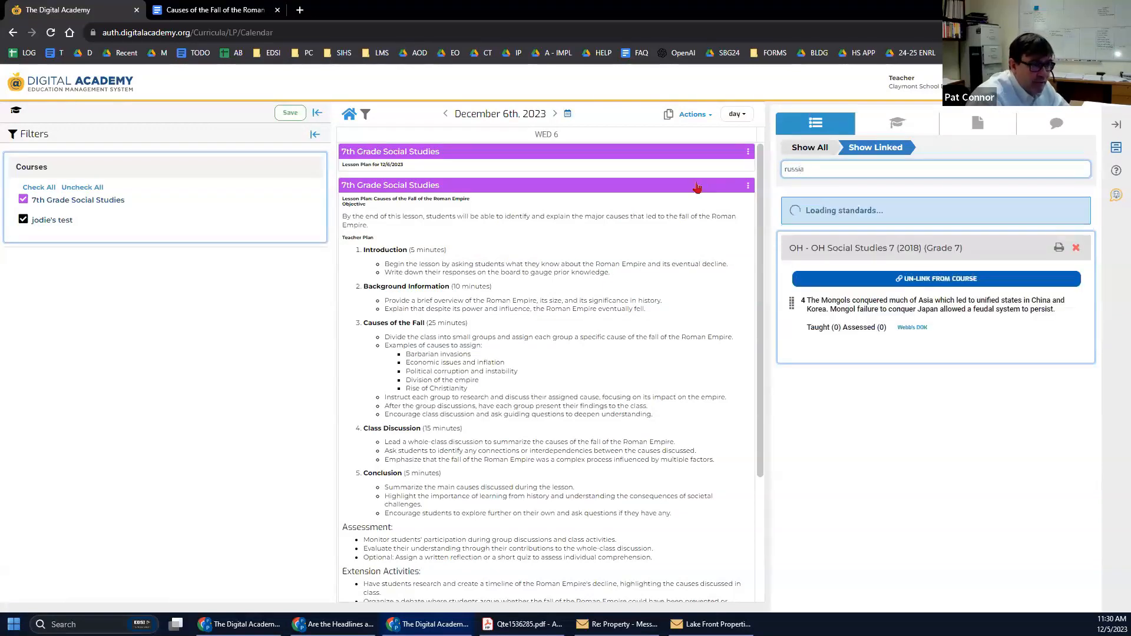
{"action": "key", "text": "ctrl+a"}
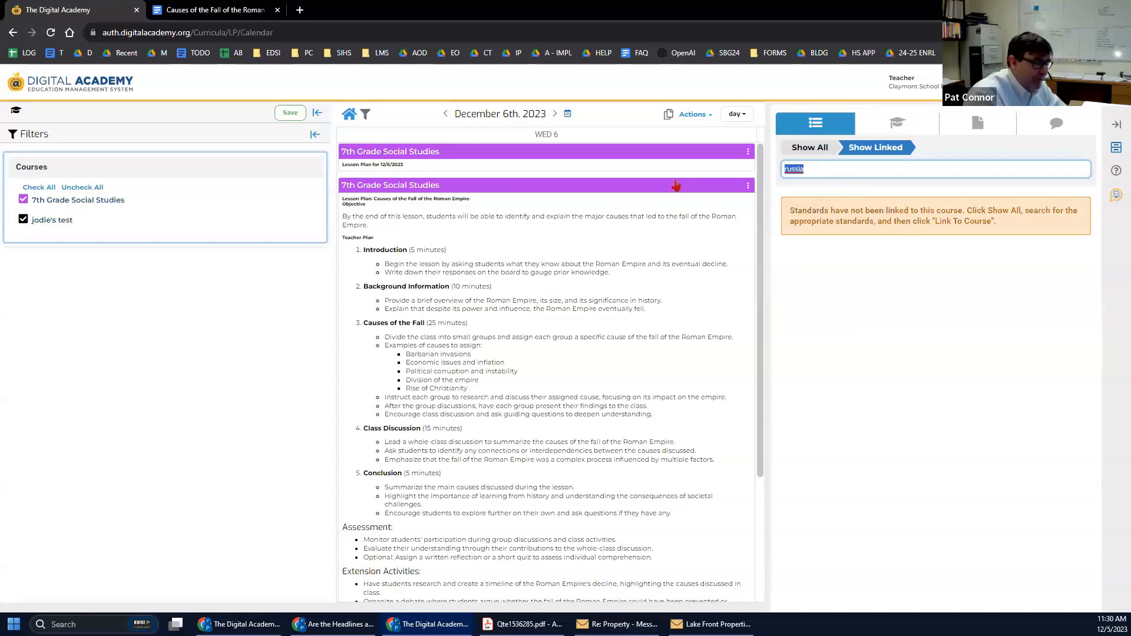
{"action": "key", "text": "BackSpace"}
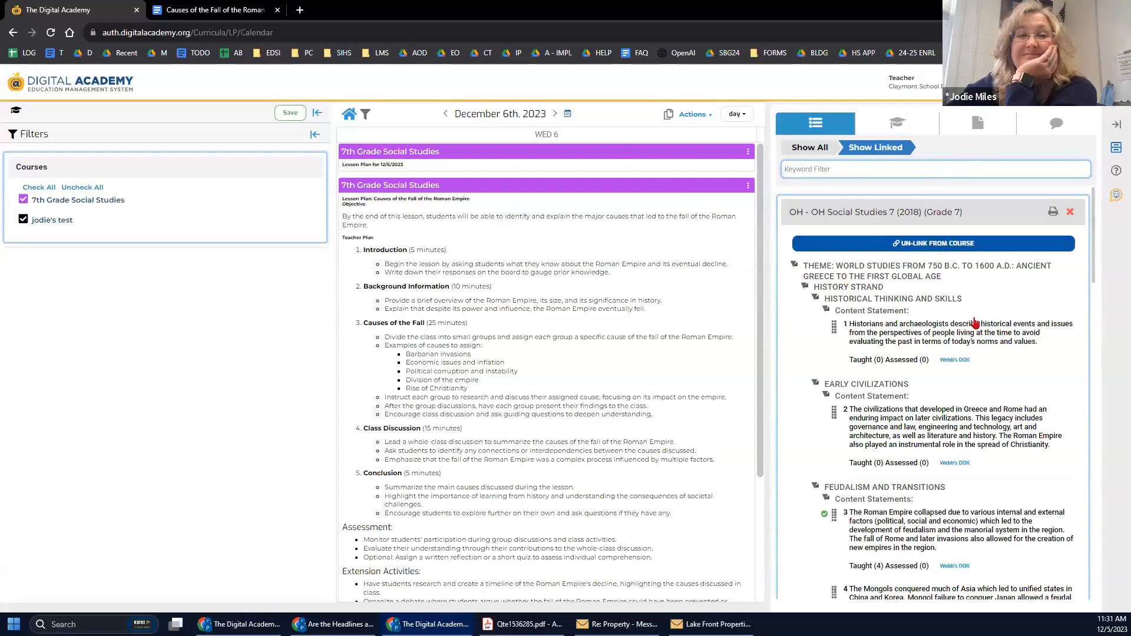
Scroll through the standards list and switch the side panel to the Lessons list.
{"action": "scroll", "coordinate": [979, 318], "scroll_direction": "down", "scroll_amount": 3}
{"action": "scroll", "coordinate": [979, 318], "scroll_direction": "down", "scroll_amount": 6}
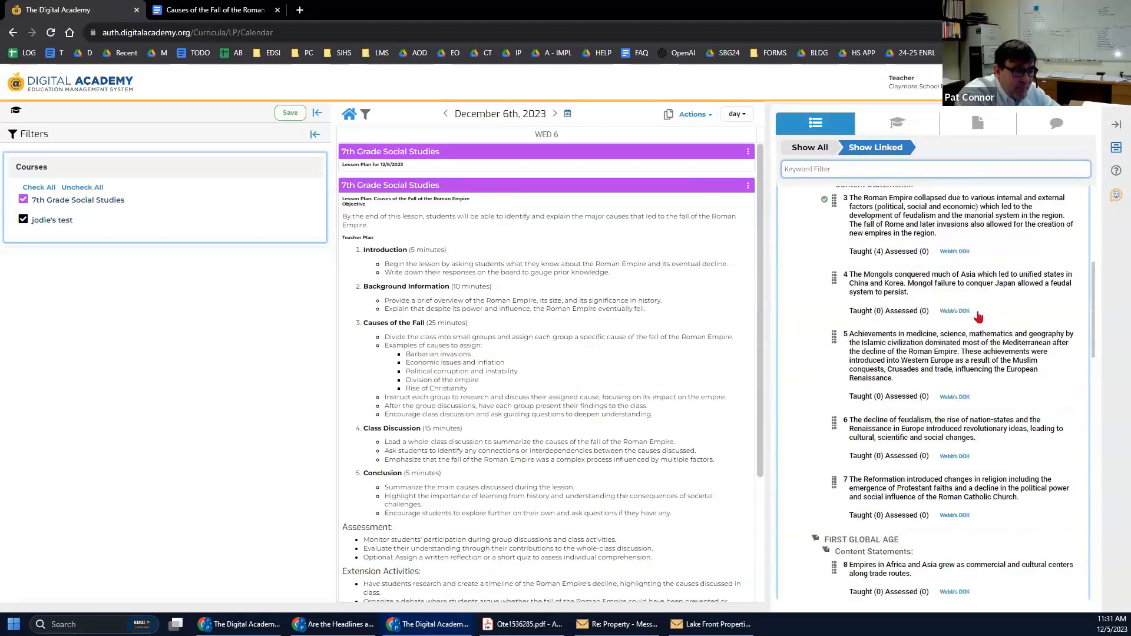
{"action": "scroll", "coordinate": [979, 318], "scroll_direction": "down", "scroll_amount": 4}
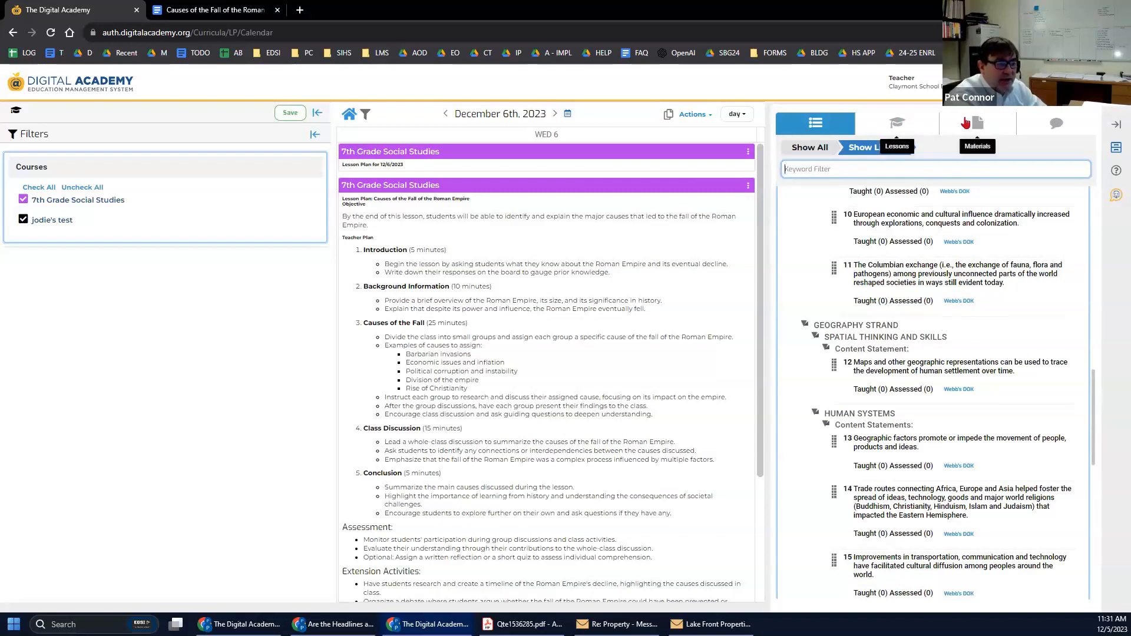
{"action": "left_click", "coordinate": [896, 121]}
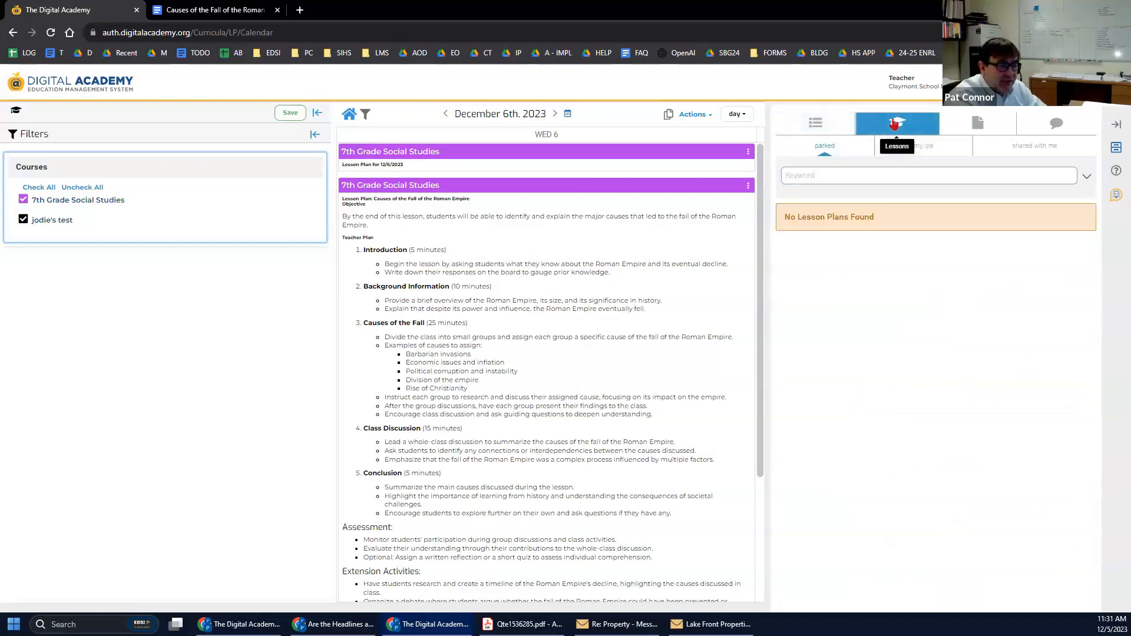
Search My LPs for 'roman empire' and close the Filters panel to widen the calendar.
{"action": "left_click", "coordinate": [831, 181]}
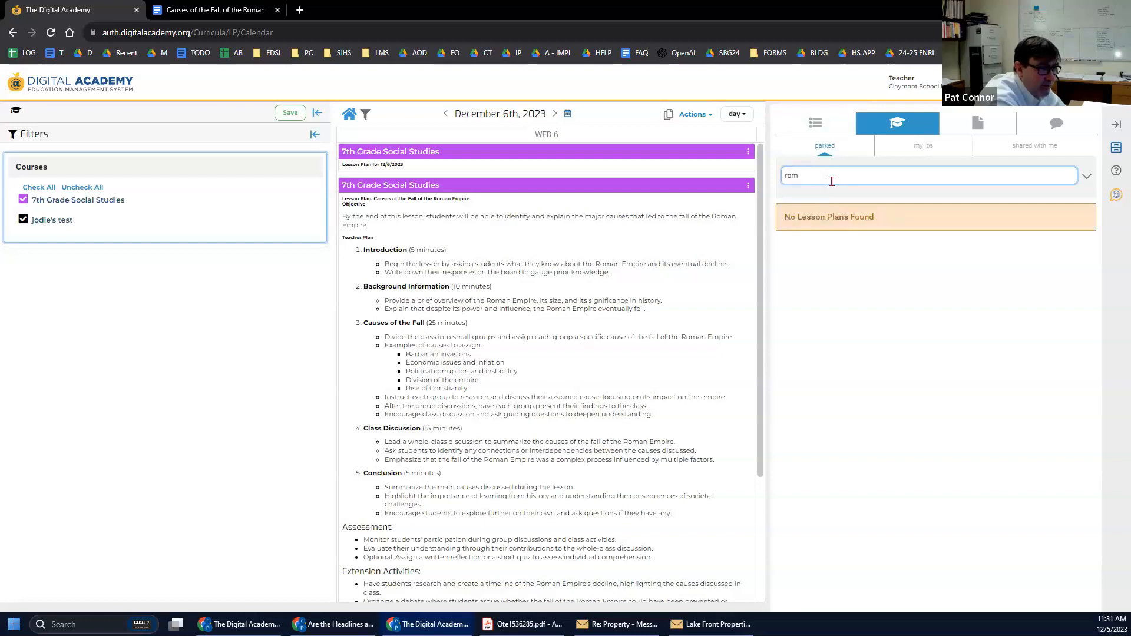
{"action": "type", "text": "roman empire"}
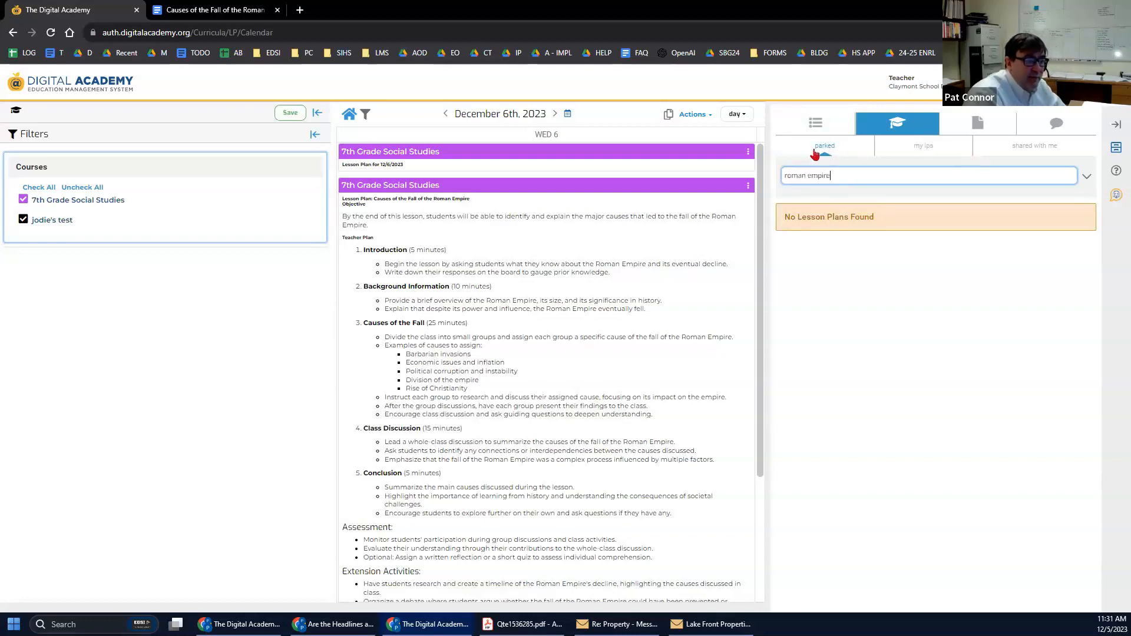
{"action": "left_click", "coordinate": [922, 153]}
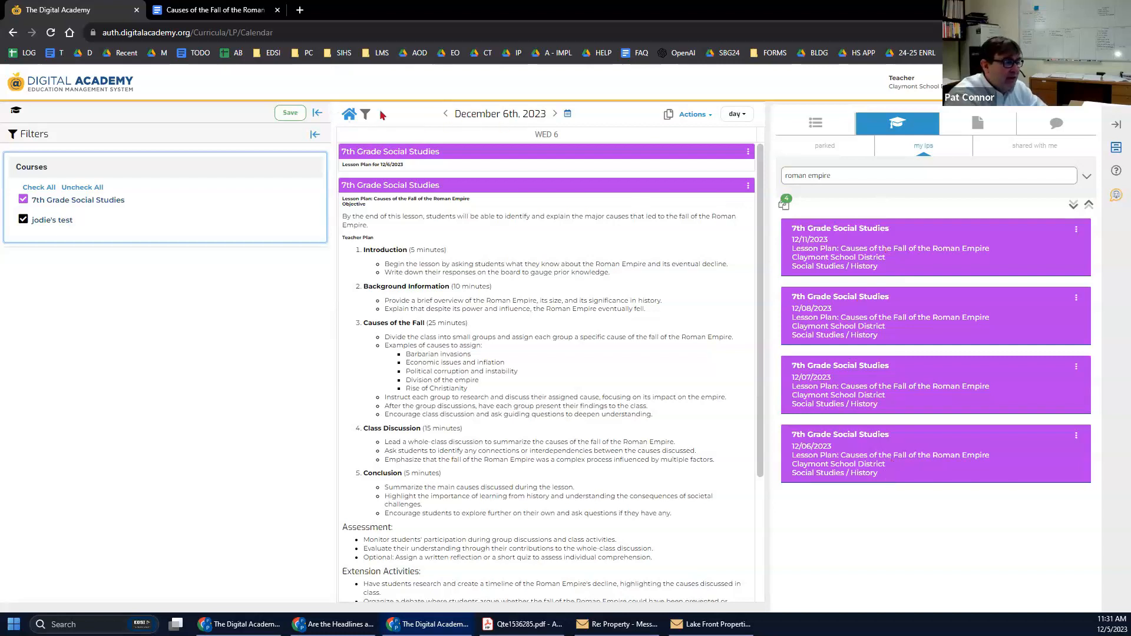
{"action": "left_click", "coordinate": [316, 113]}
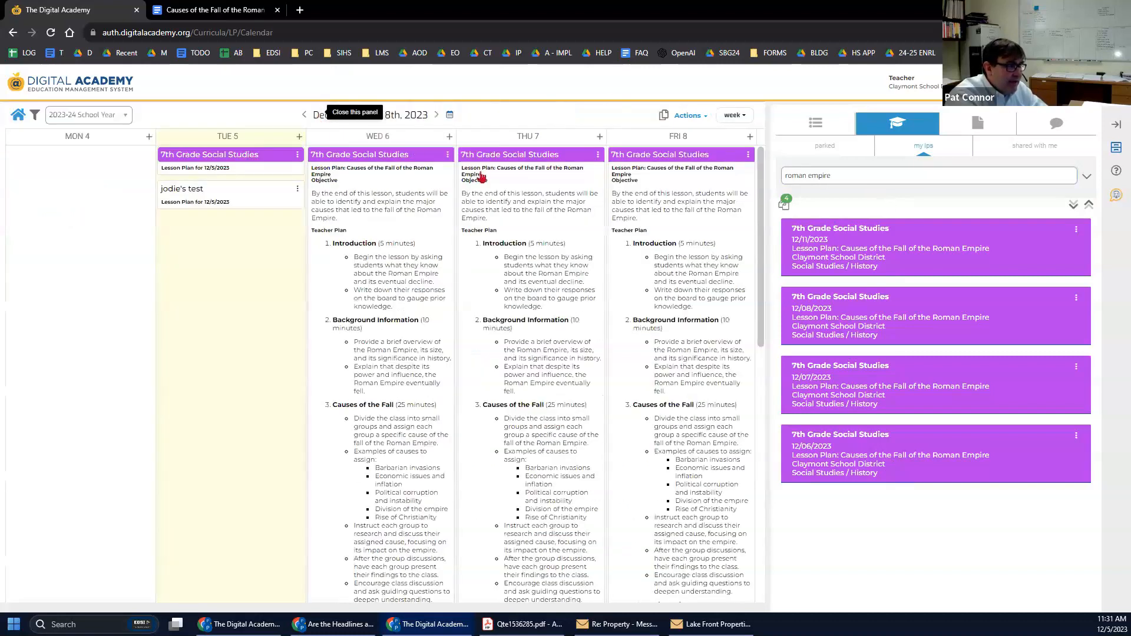
Copy the 12/11 Fall of Rome lesson onto Tuesday 5, then Monday 11's lesson onto Tuesday 12.
{"action": "left_click_drag", "start_coordinate": [965, 250], "coordinate": [280, 177]}
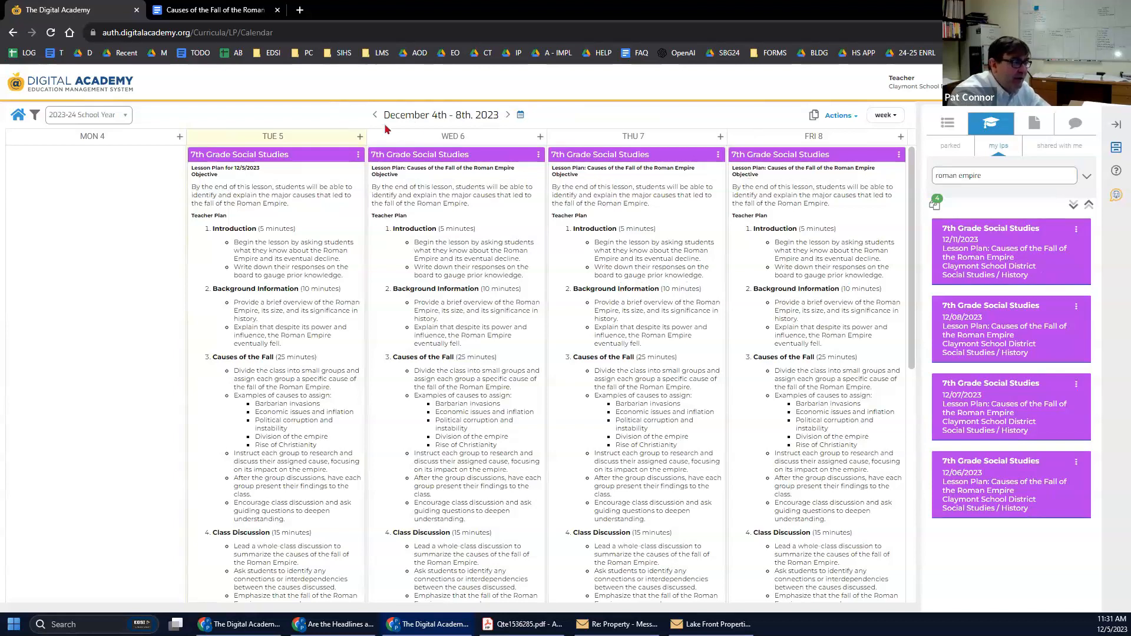
{"action": "left_click", "coordinate": [508, 115]}
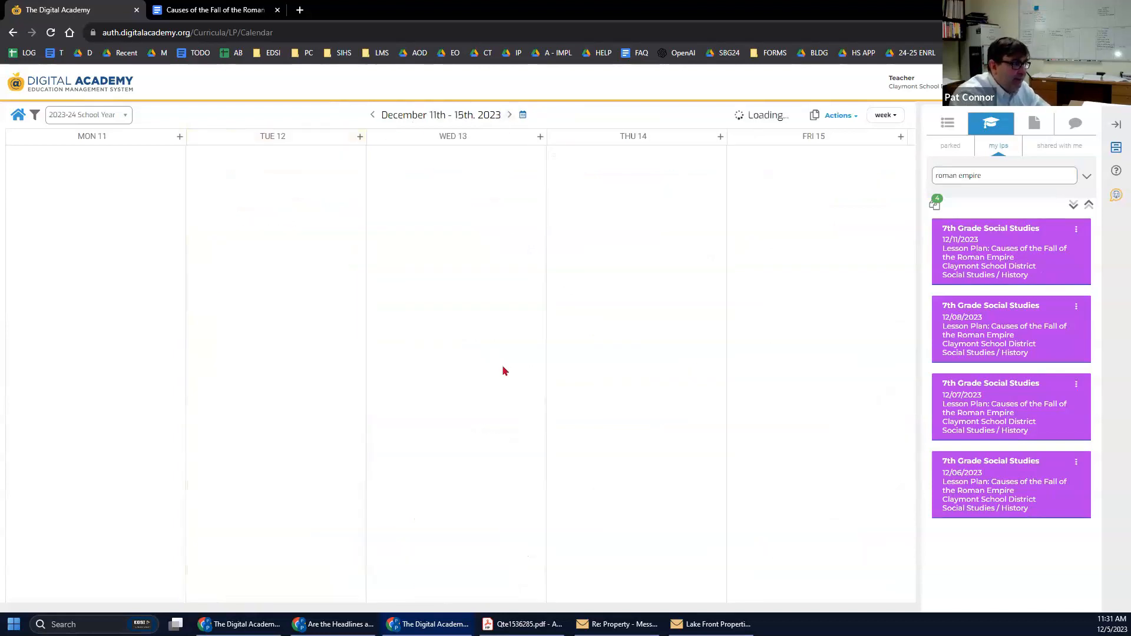
{"action": "left_click_drag", "start_coordinate": [84, 159], "coordinate": [414, 200]}
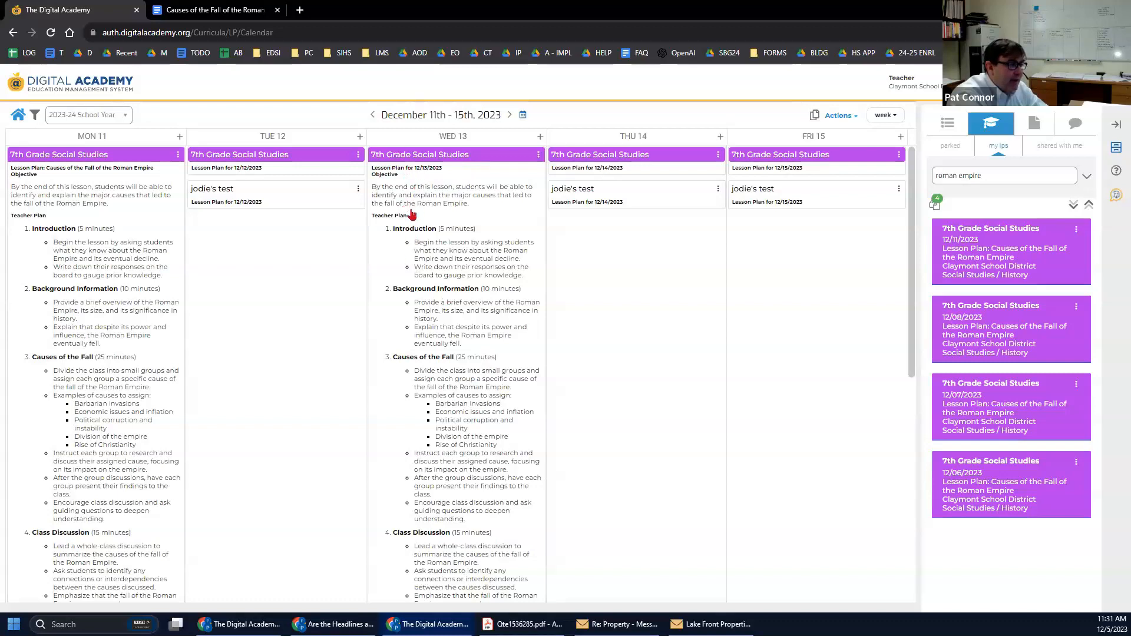
Copy Wednesday 13's standards onto the Thursday 14 lesson.
{"action": "scroll", "coordinate": [438, 271], "scroll_direction": "down", "scroll_amount": 6}
{"action": "scroll", "coordinate": [437, 271], "scroll_direction": "down", "scroll_amount": 1}
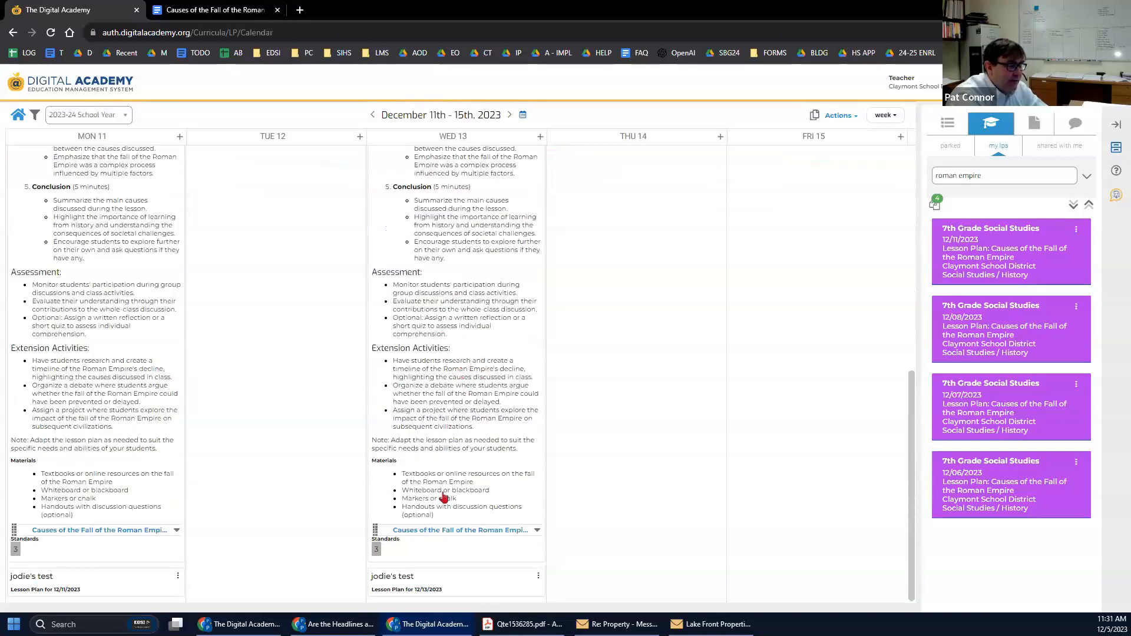
{"action": "left_click_drag", "start_coordinate": [392, 549], "coordinate": [634, 177]}
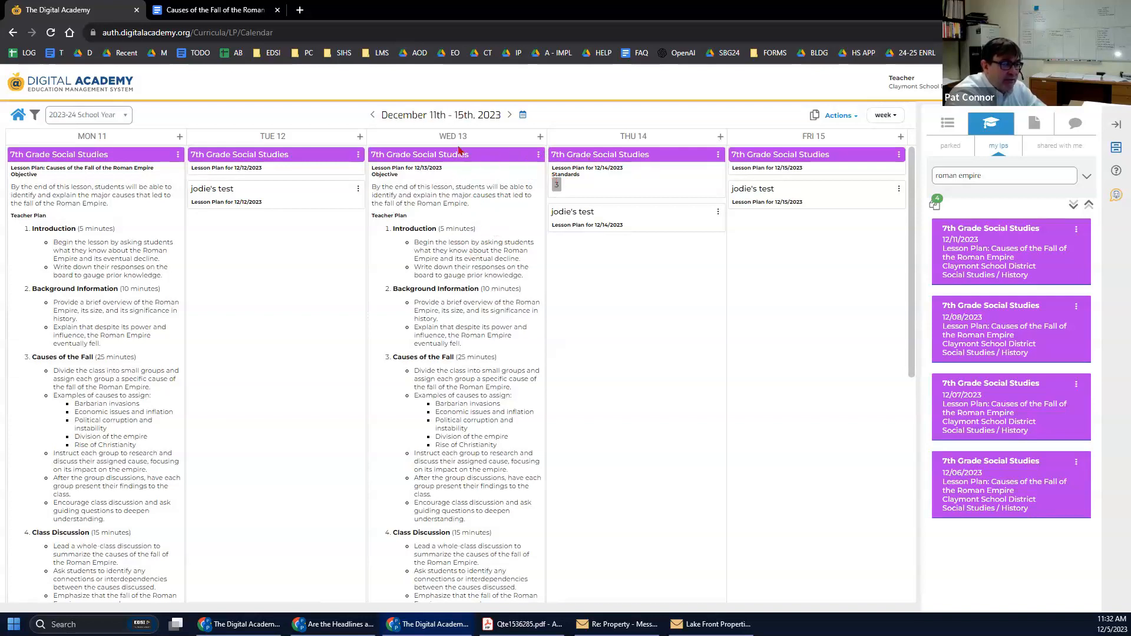
{"action": "left_click", "coordinate": [841, 116]}
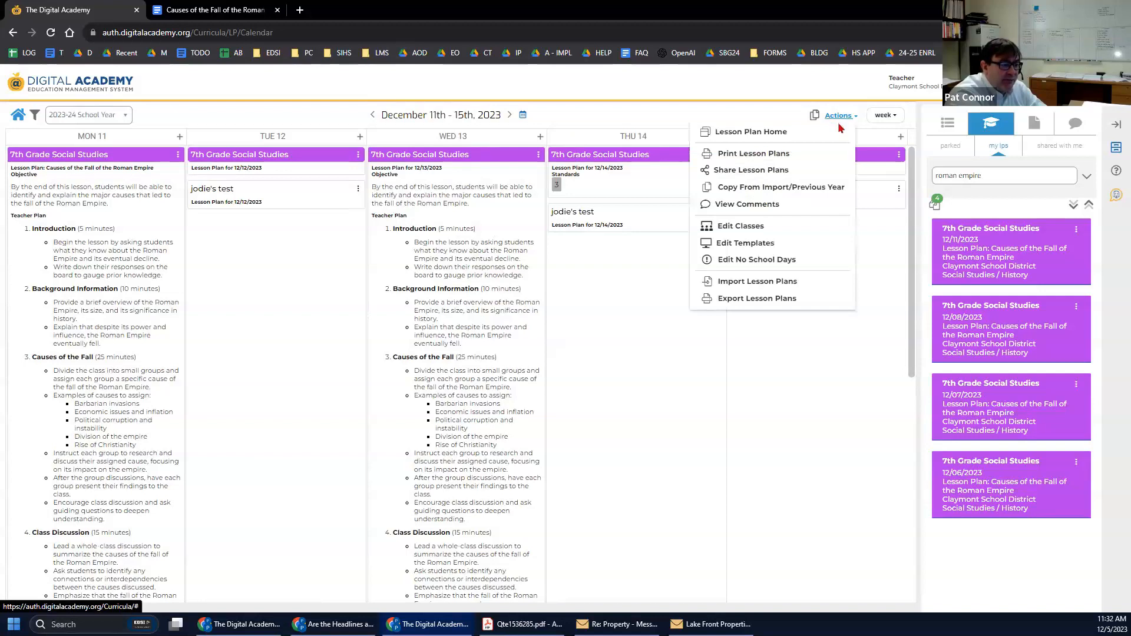
{"action": "left_click", "coordinate": [754, 170]}
{"action": "left_click", "coordinate": [379, 167]}
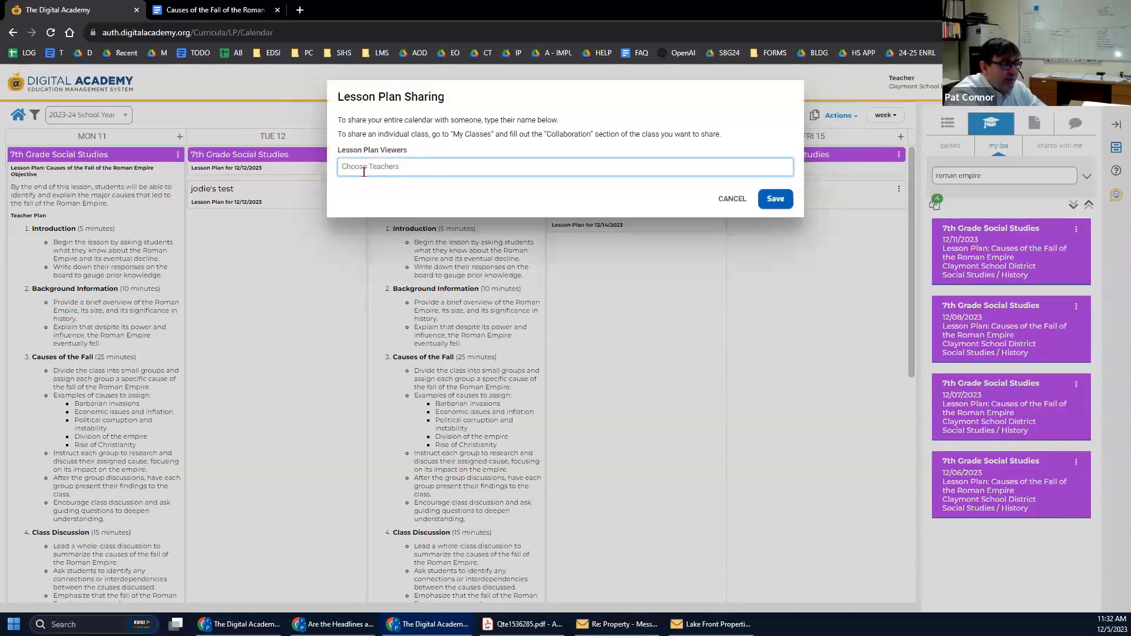
{"action": "left_click", "coordinate": [732, 200]}
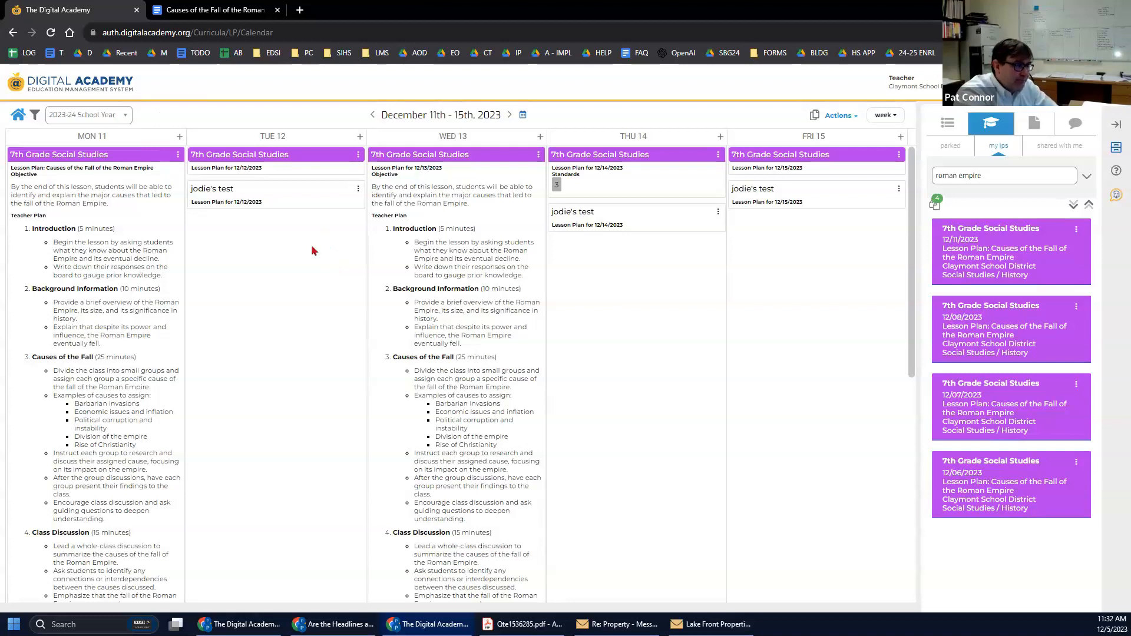
Pick the Mon 11, Wed 13 and Thu 14 lessons from the calendar and copy them starting Mon 12/18/23.
{"action": "left_click", "coordinate": [814, 118]}
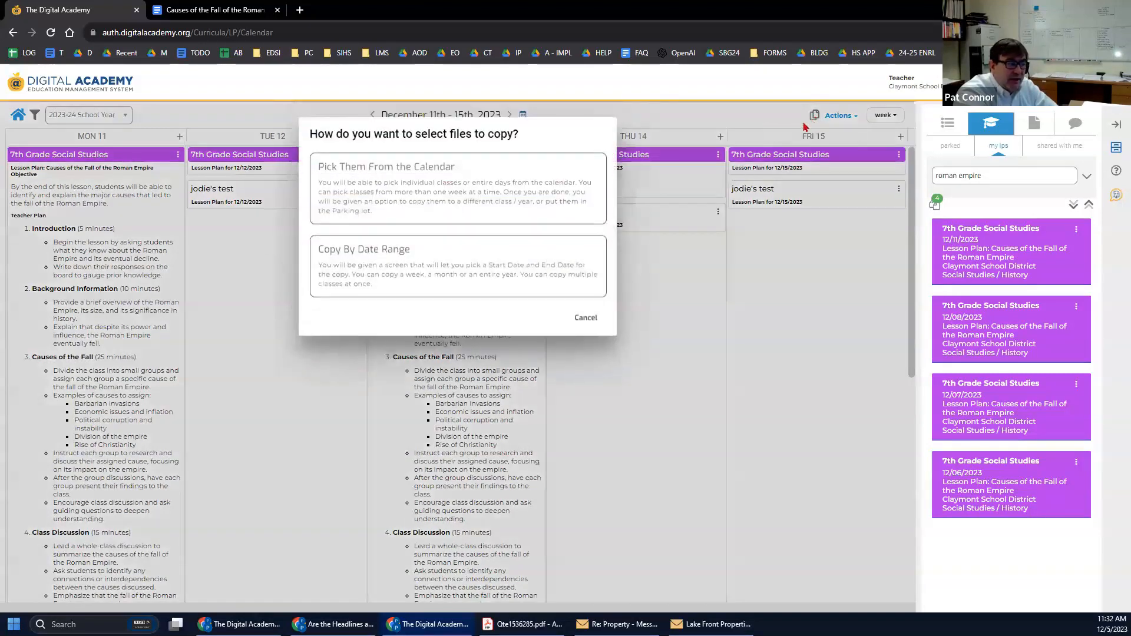
{"action": "left_click", "coordinate": [398, 184]}
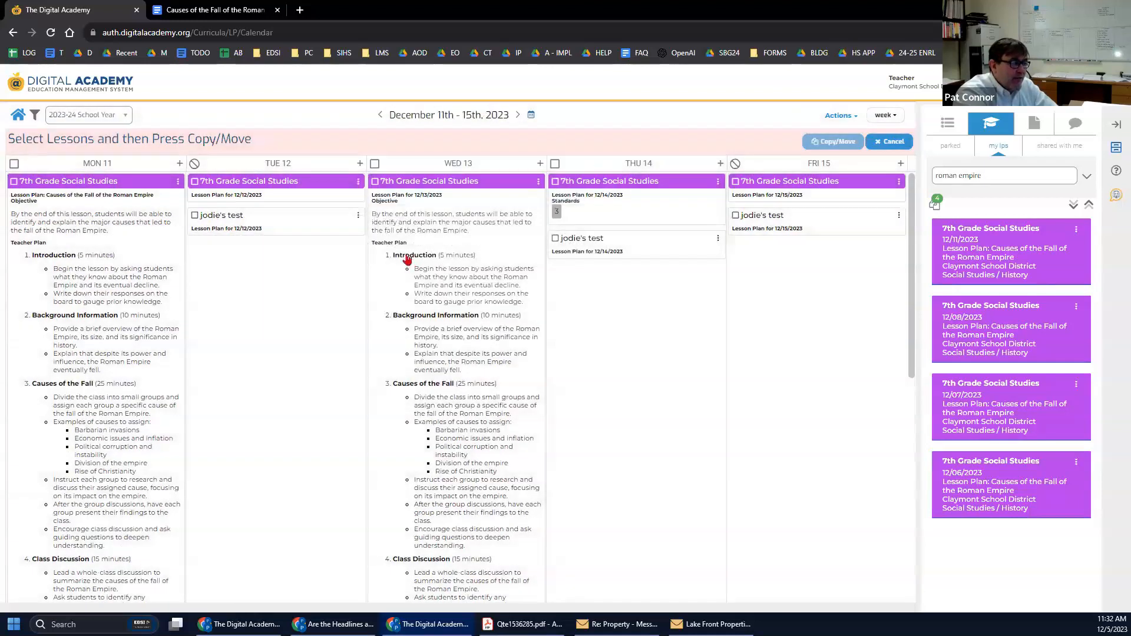
{"action": "left_click", "coordinate": [14, 181]}
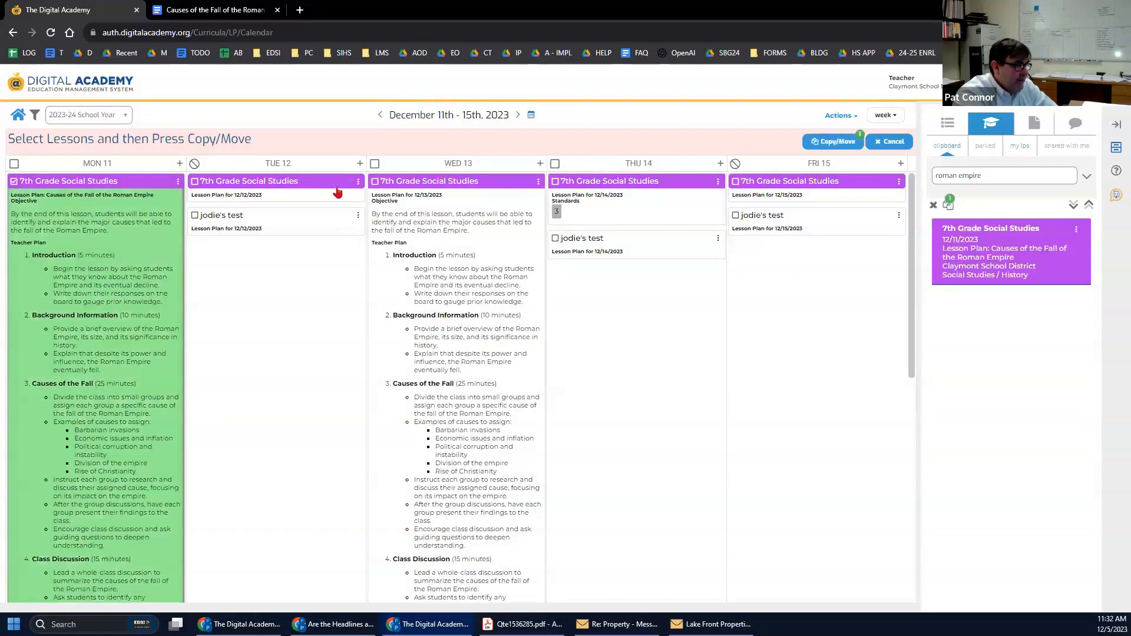
{"action": "left_click", "coordinate": [375, 181]}
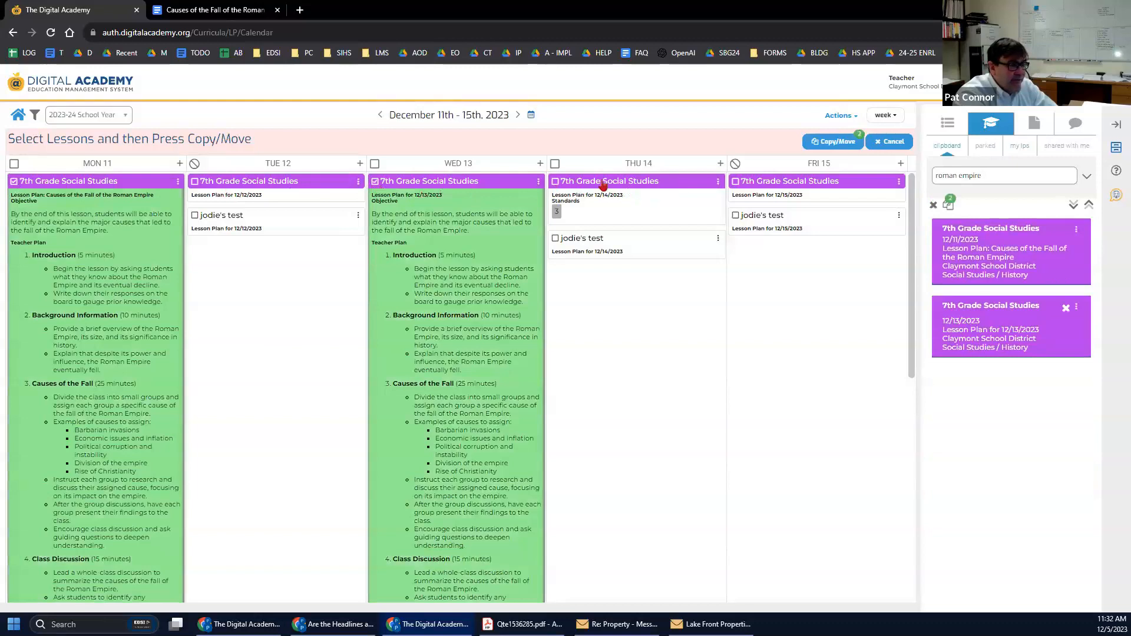
{"action": "left_click", "coordinate": [556, 182]}
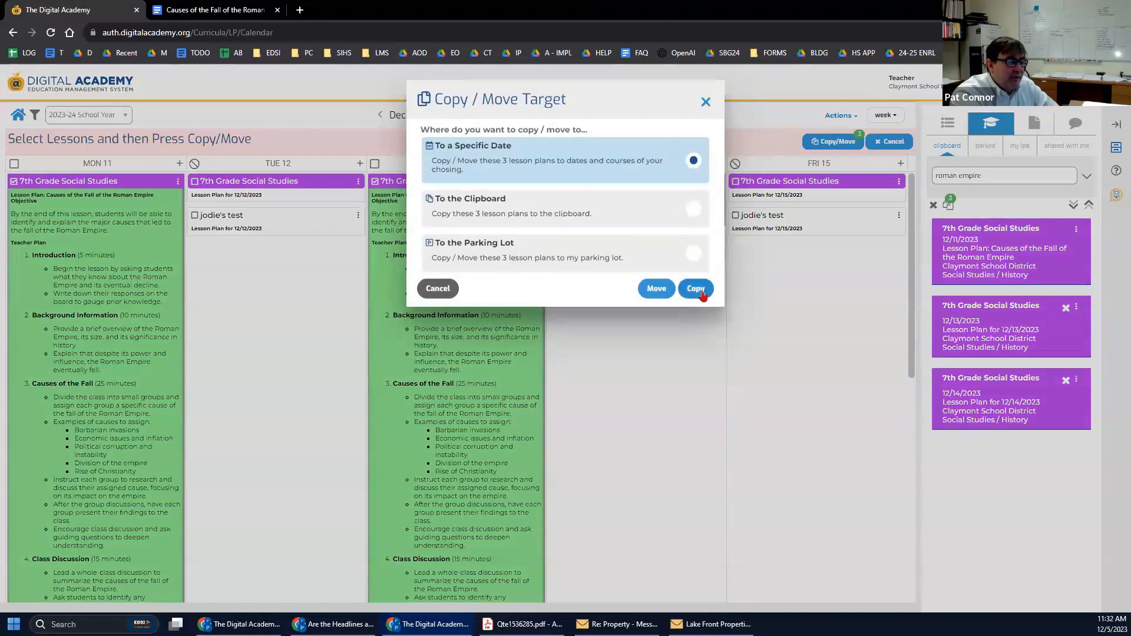
{"action": "left_click", "coordinate": [696, 288]}
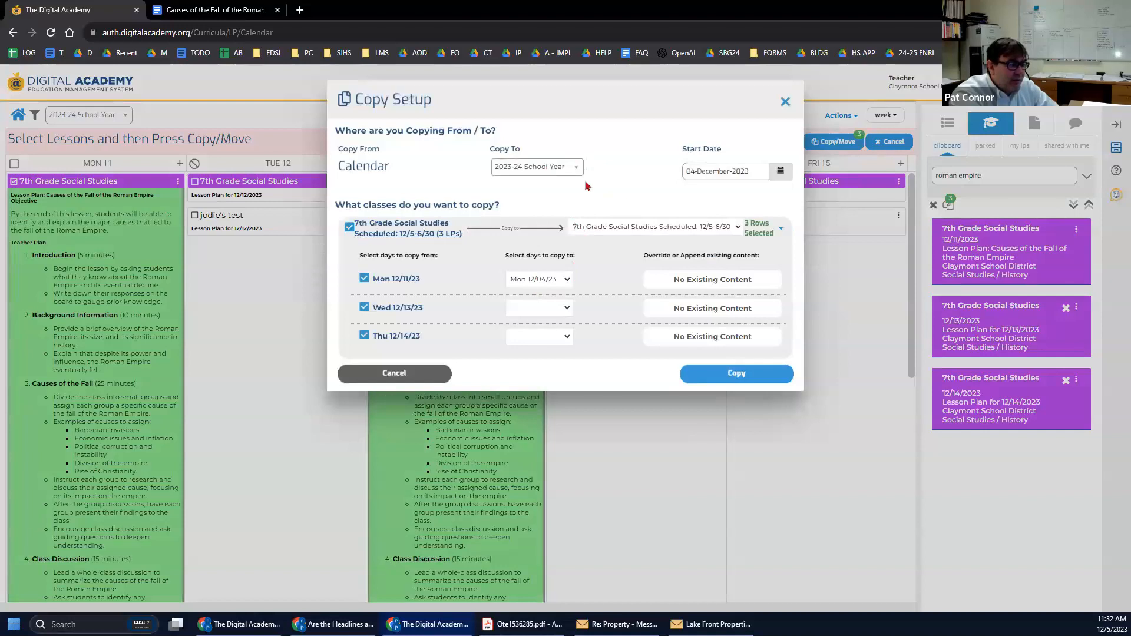
{"action": "left_click", "coordinate": [568, 280]}
{"action": "scroll", "coordinate": [553, 349], "scroll_direction": "down", "scroll_amount": 5}
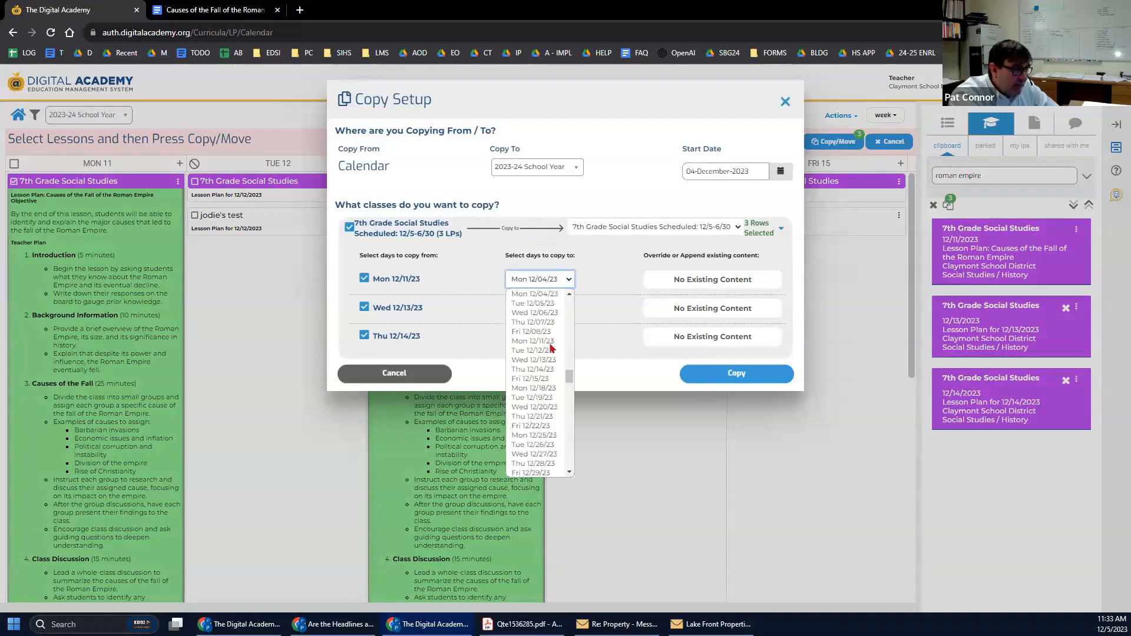
{"action": "left_click", "coordinate": [547, 331]}
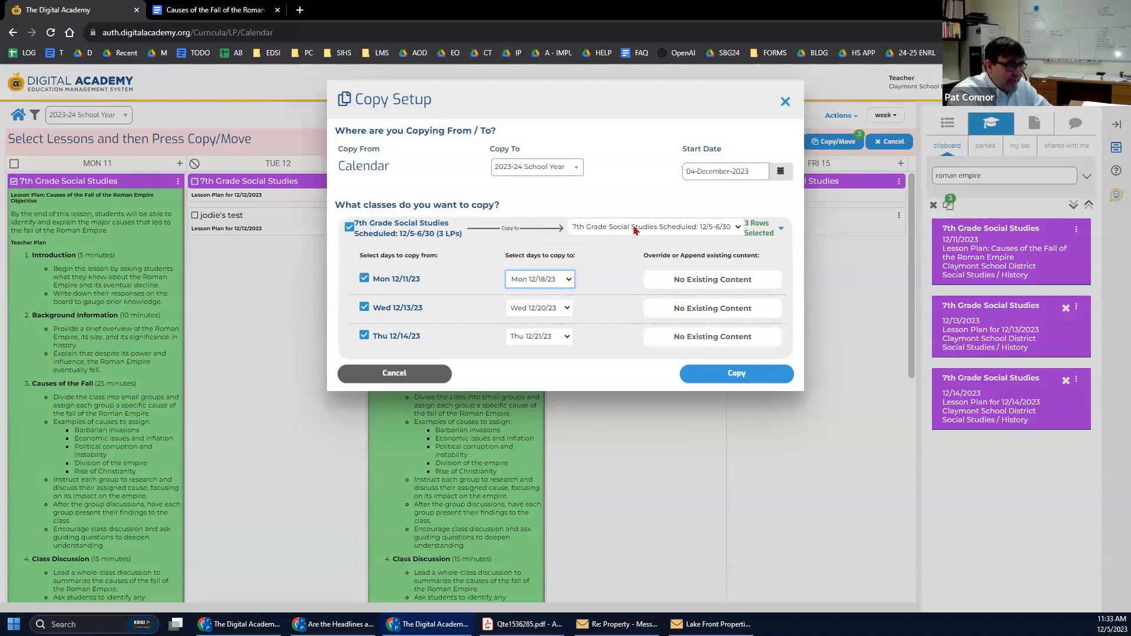
{"action": "left_click", "coordinate": [393, 374]}
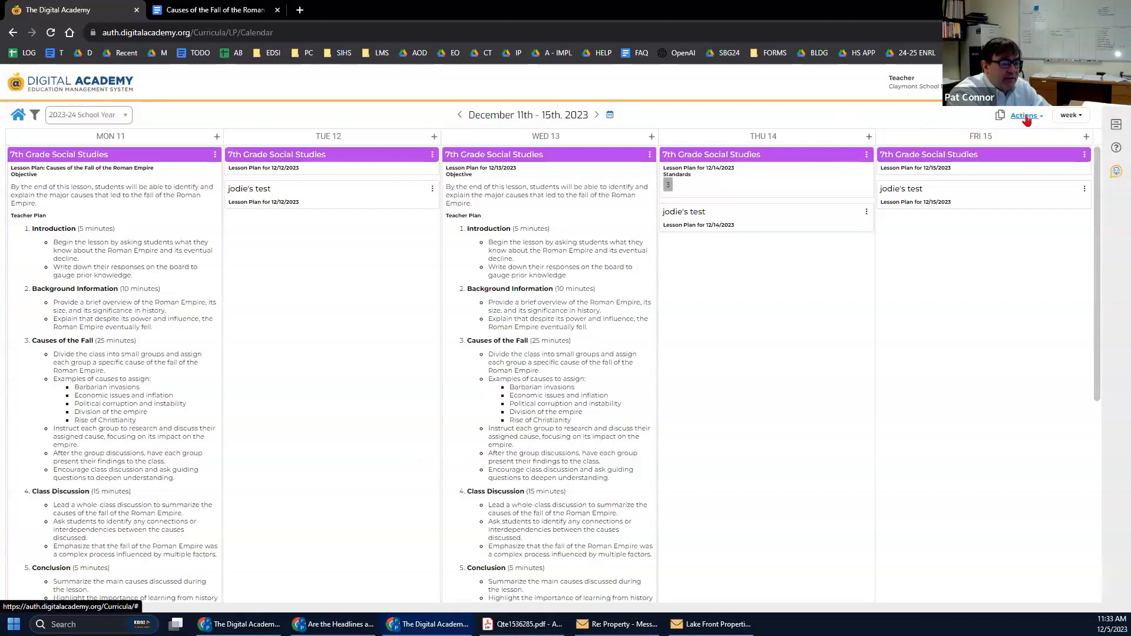
Copy Wednesday 13's plan to the Parking Lot through Copy / Move / Park, naming it 'Roman Empire'.
{"action": "left_click", "coordinate": [648, 155]}
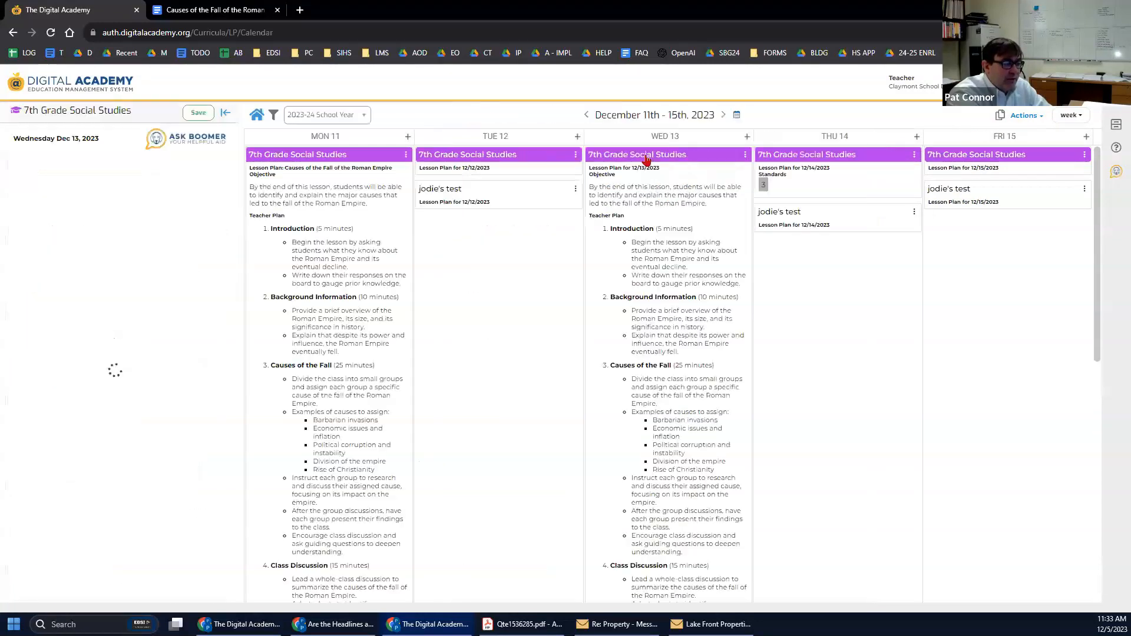
{"action": "left_click", "coordinate": [746, 155]}
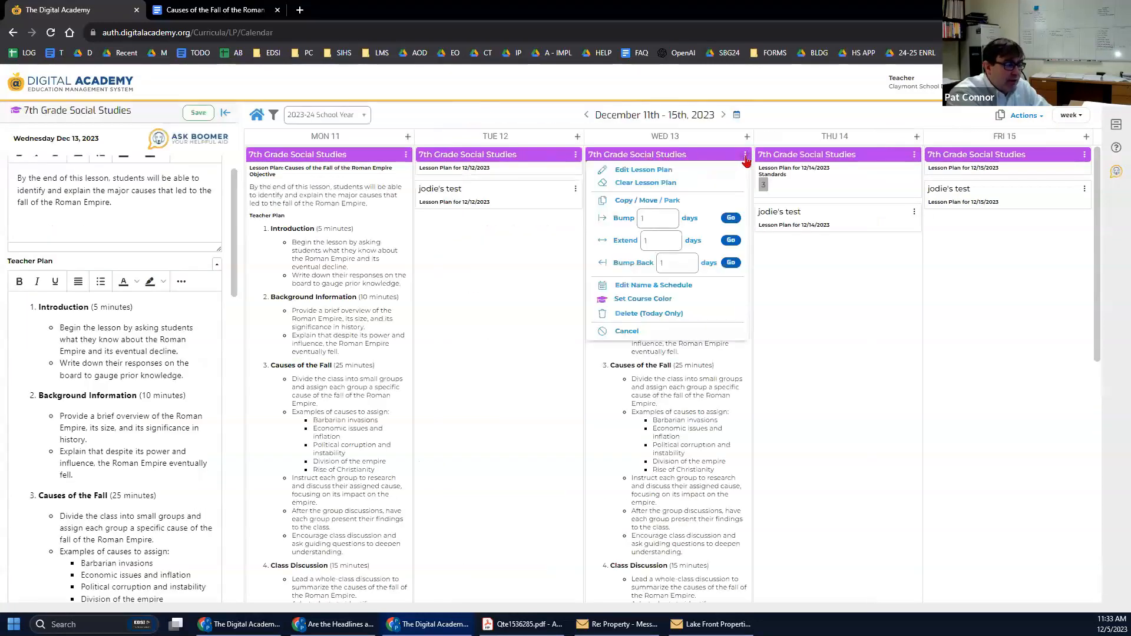
{"action": "left_click", "coordinate": [625, 203]}
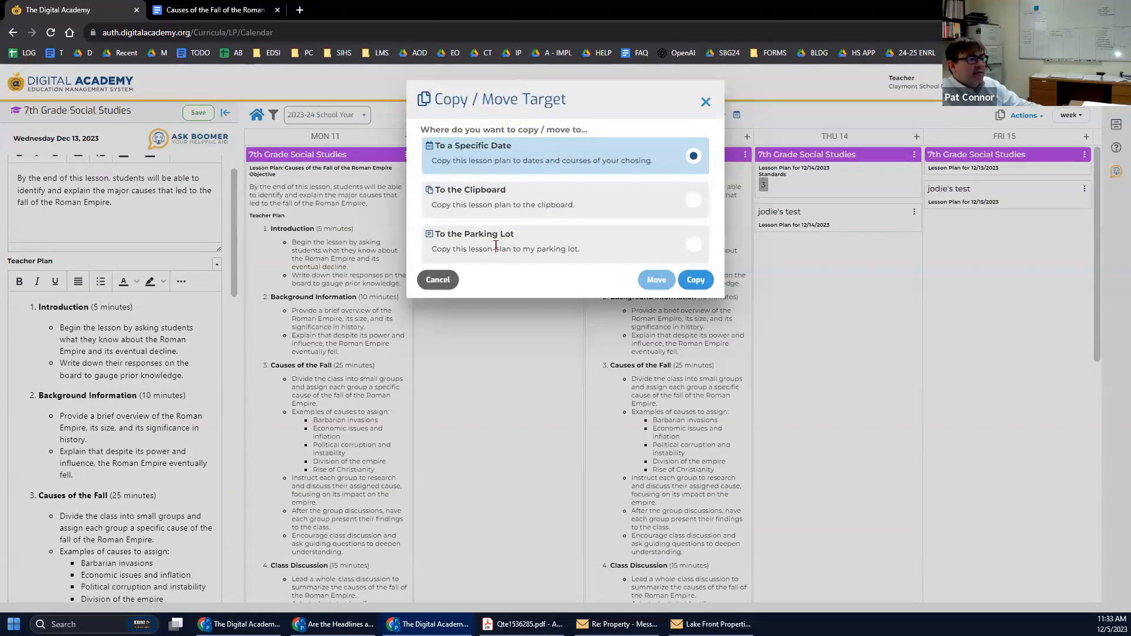
{"action": "left_click", "coordinate": [695, 246]}
{"action": "left_click", "coordinate": [695, 281]}
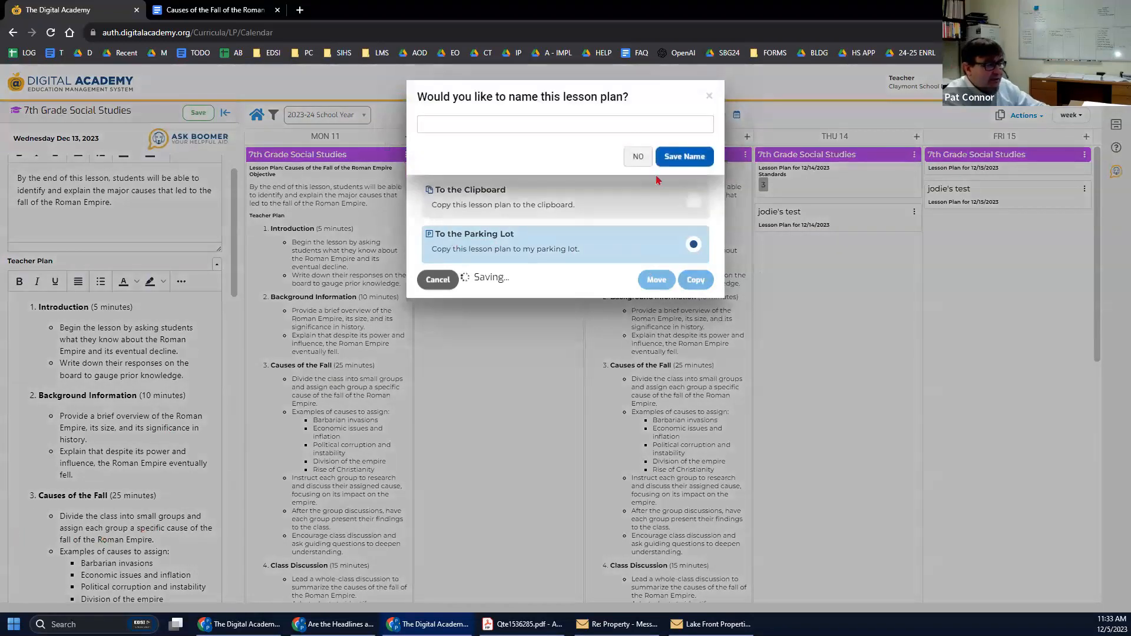
{"action": "type", "text": "Roman Empire"}
{"action": "left_click", "coordinate": [671, 157]}
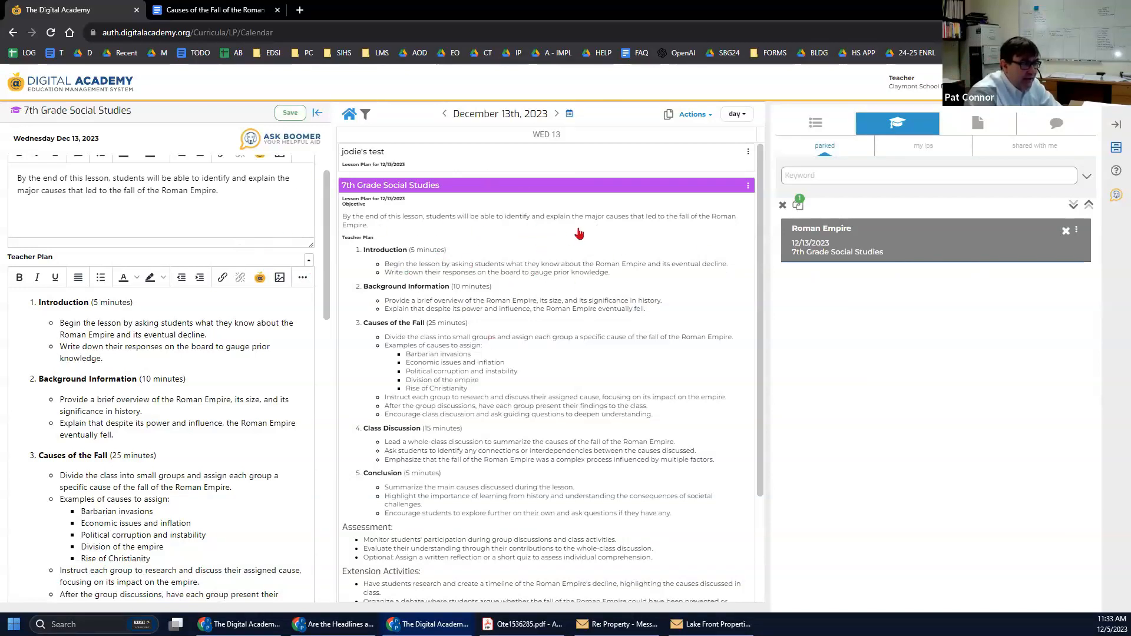
Switch the calendar to Week view and close the lesson editor panel.
{"action": "left_click", "coordinate": [738, 115]}
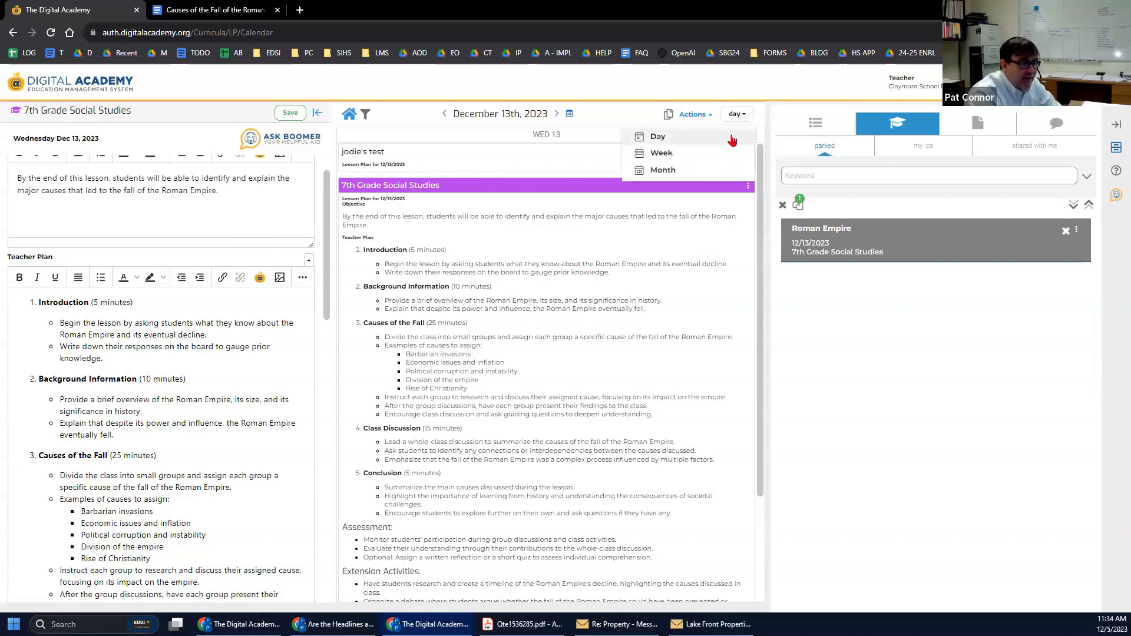
{"action": "left_click", "coordinate": [677, 155]}
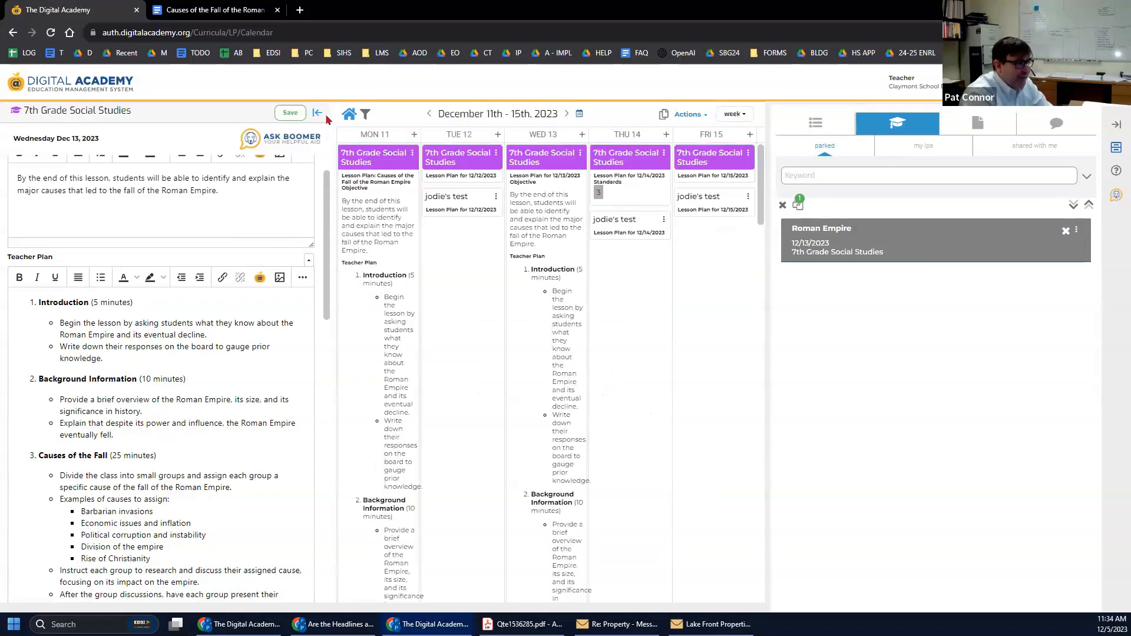
{"action": "left_click_drag", "start_coordinate": [334, 132], "coordinate": [265, 151]}
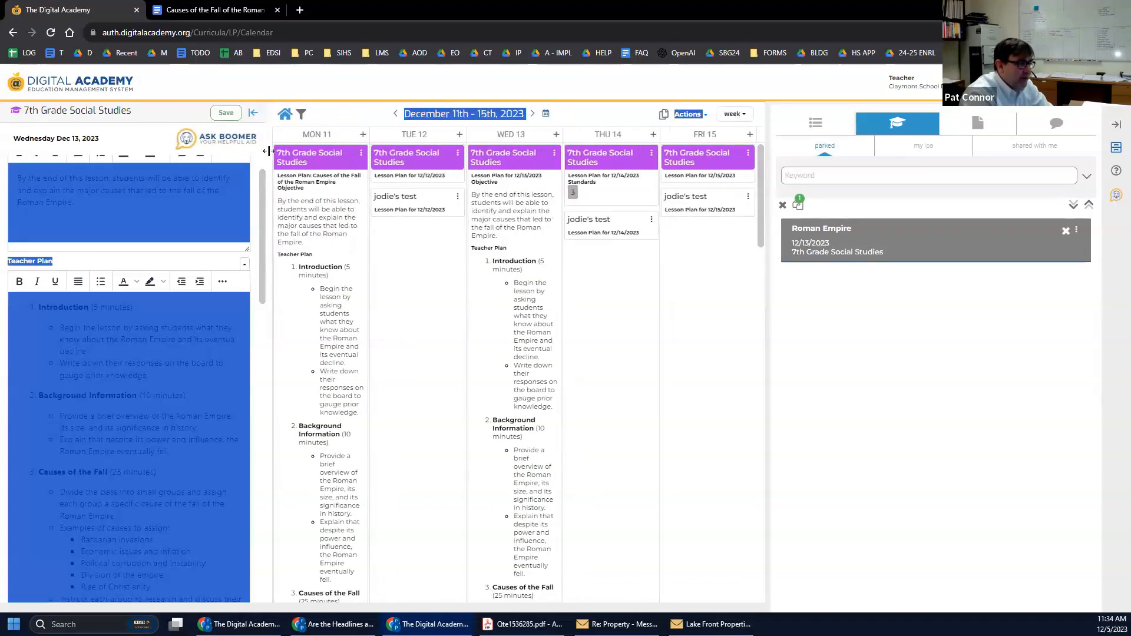
{"action": "left_click", "coordinate": [254, 113]}
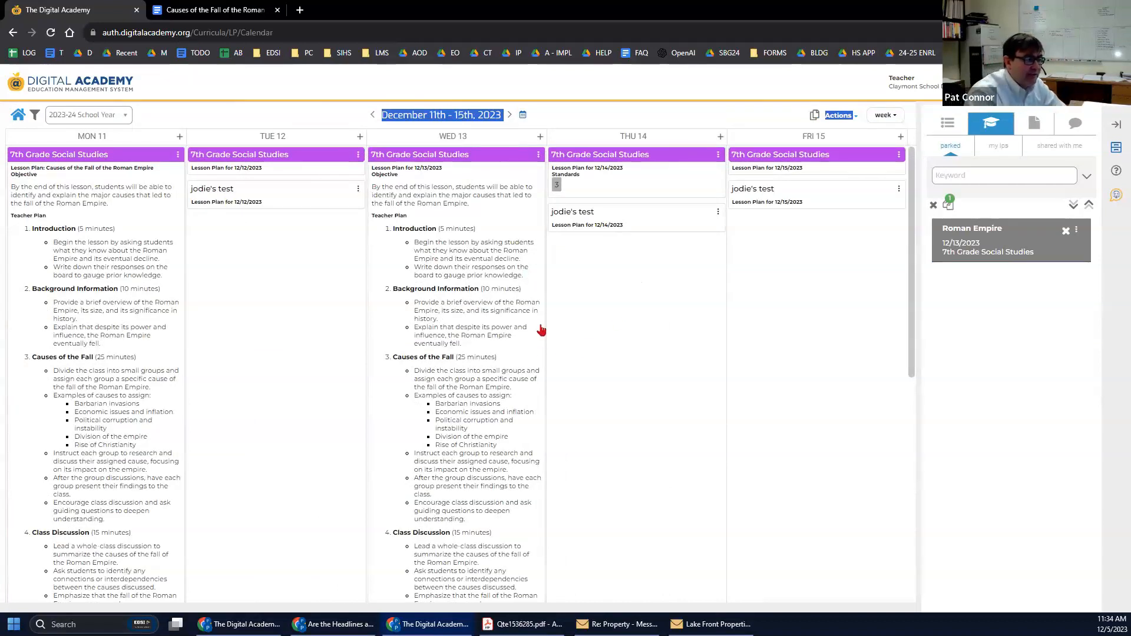
Clear Wednesday 13's lesson plan, confirming removal of all its data.
{"action": "left_click", "coordinate": [538, 156]}
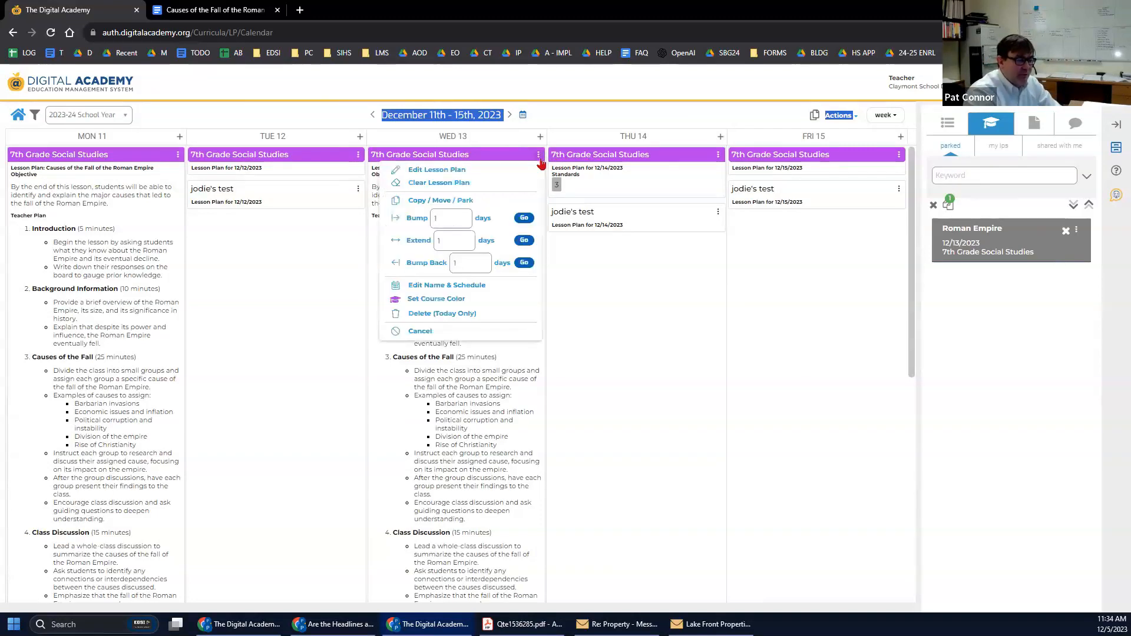
{"action": "left_click", "coordinate": [578, 280]}
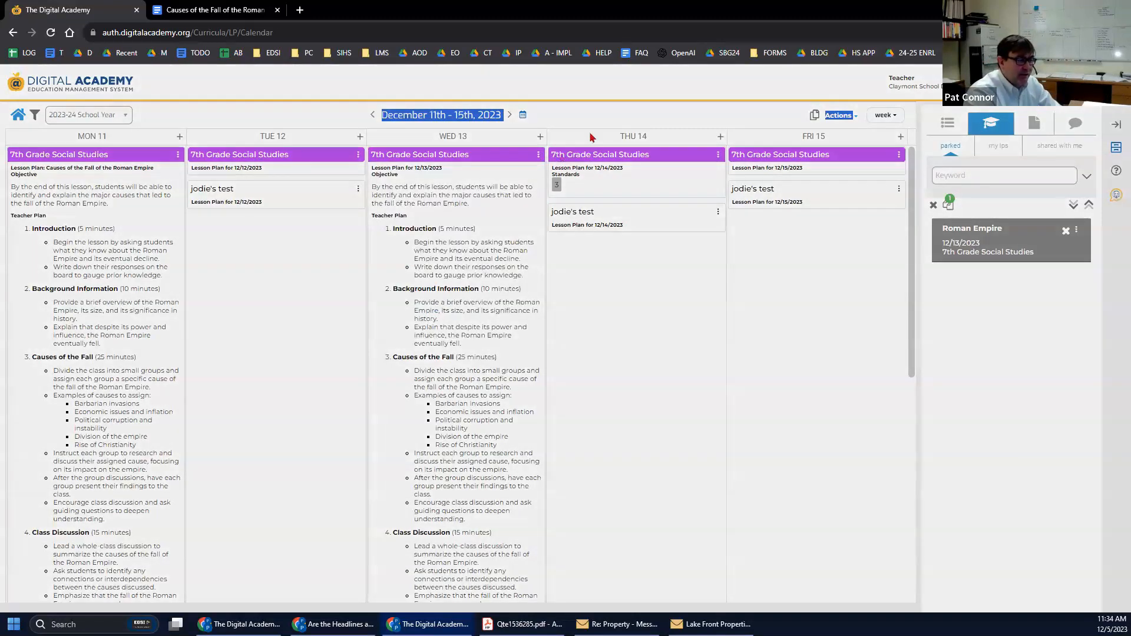
{"action": "left_click", "coordinate": [700, 132]}
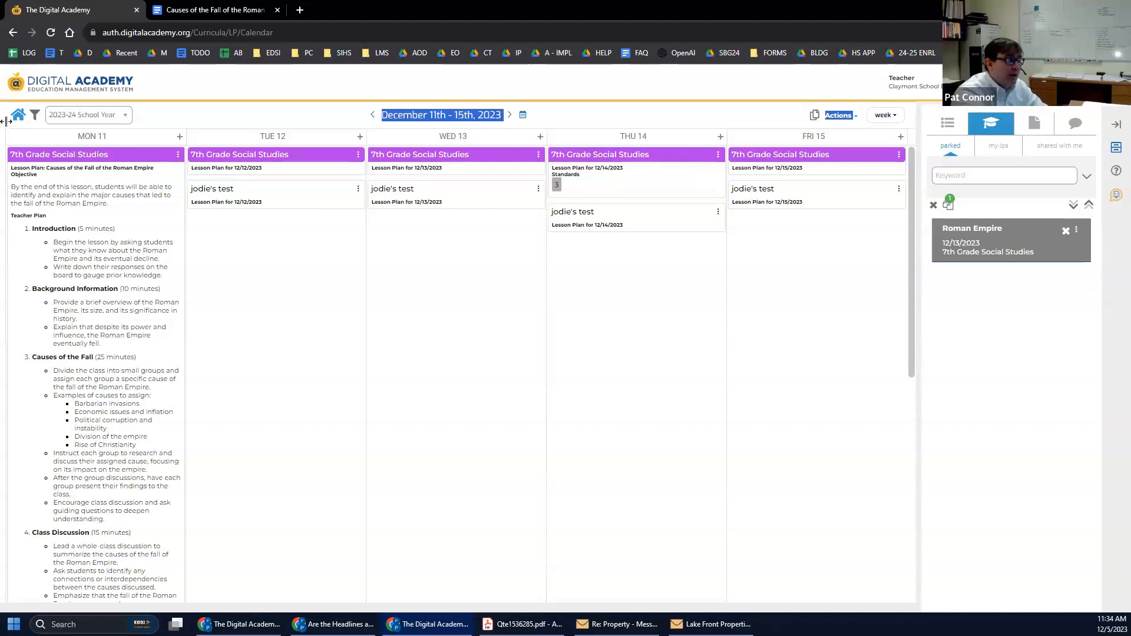
Switch the calendar's school year to 2022-23 and back to 2023-24.
{"action": "left_click", "coordinate": [118, 117]}
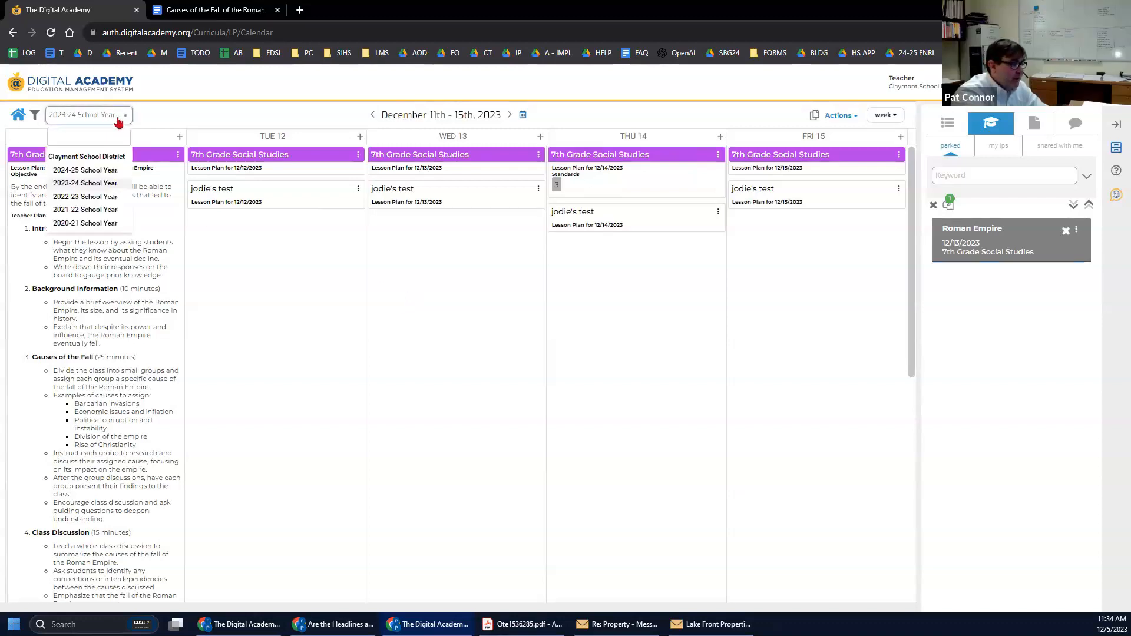
{"action": "left_click", "coordinate": [84, 196]}
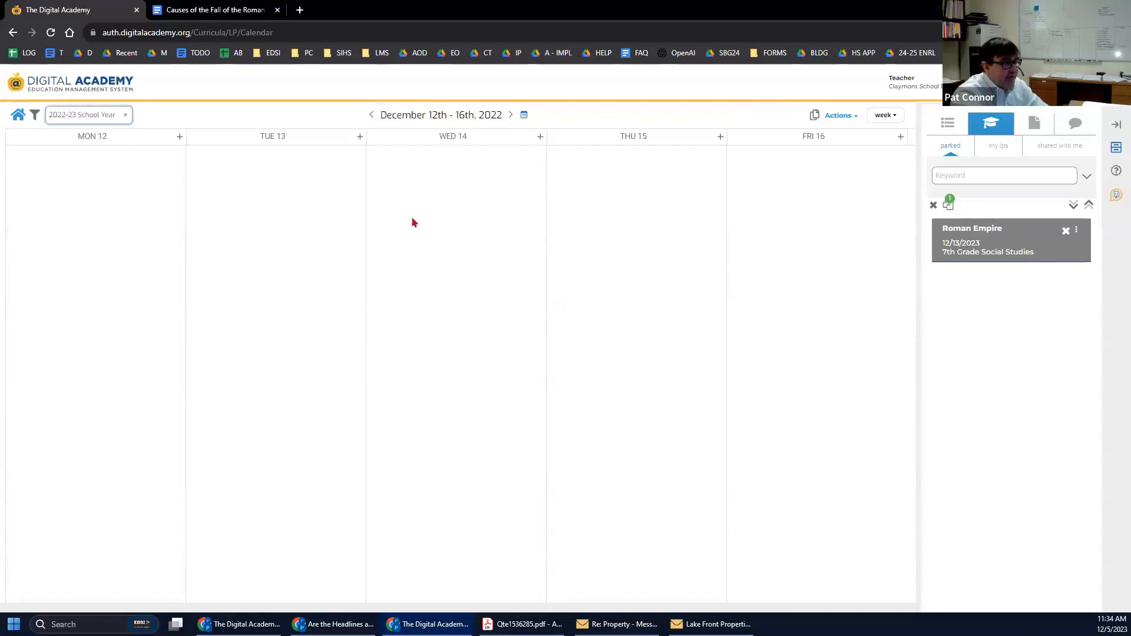
{"action": "left_click", "coordinate": [116, 121]}
{"action": "left_click", "coordinate": [103, 183]}
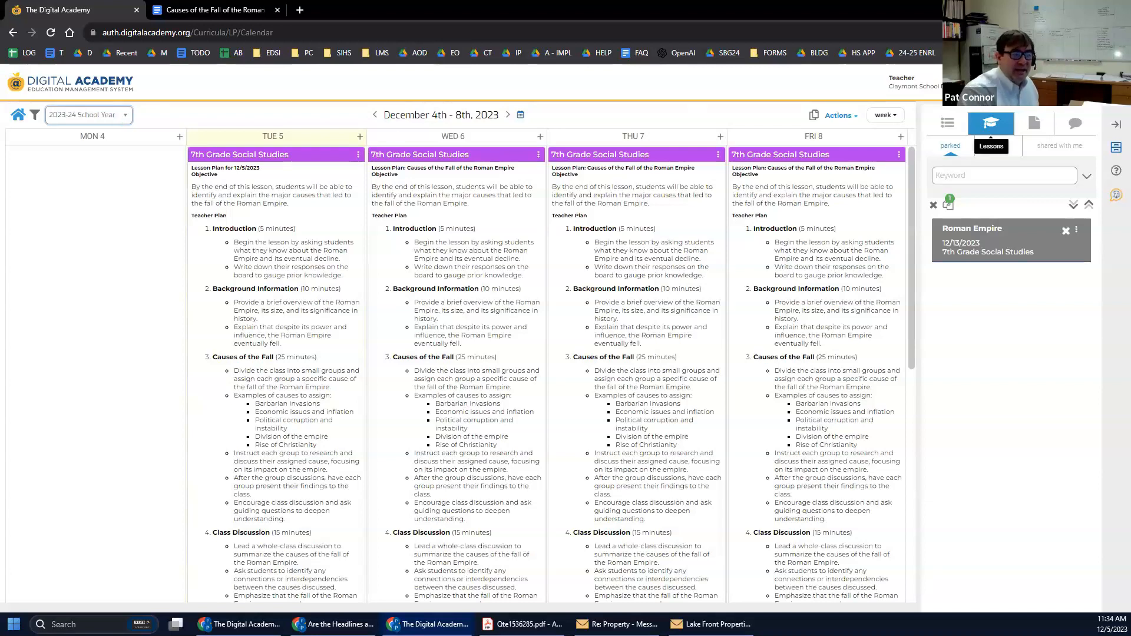
In the My LPs filters, try Filter by Week, then filter by School Year 2022-23.
{"action": "left_click", "coordinate": [999, 147]}
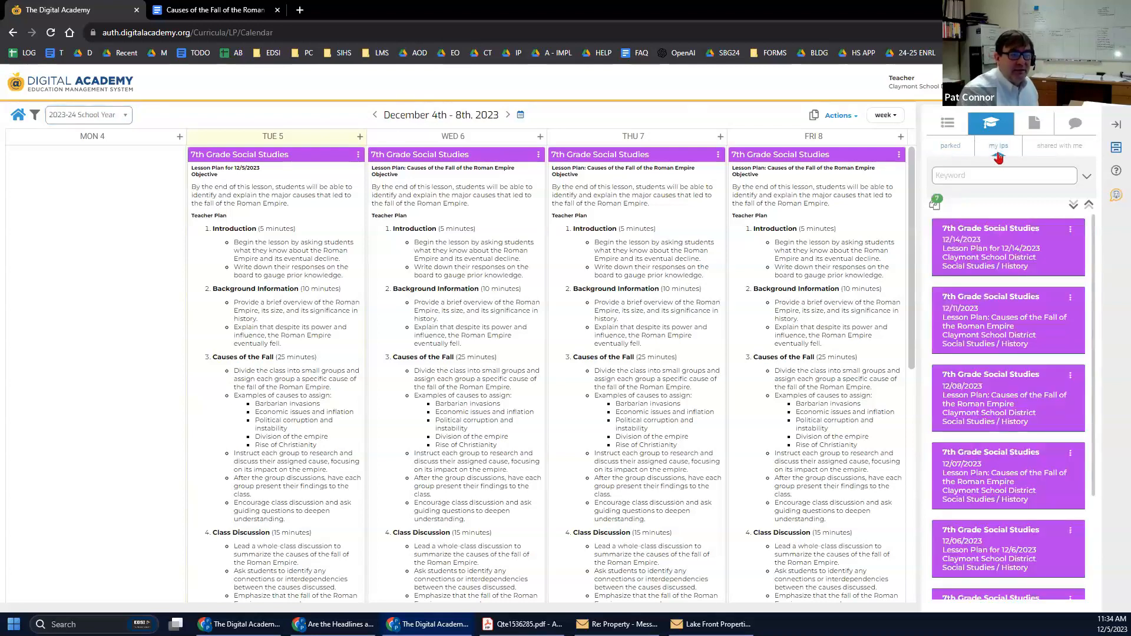
{"action": "left_click", "coordinate": [1088, 179]}
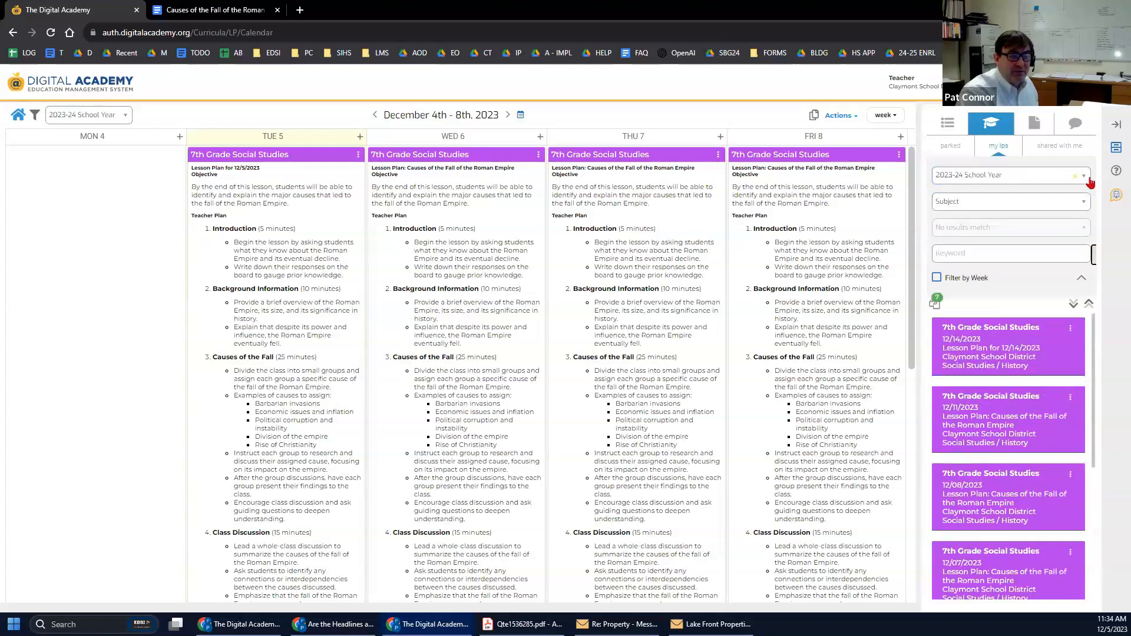
{"action": "left_click", "coordinate": [949, 279]}
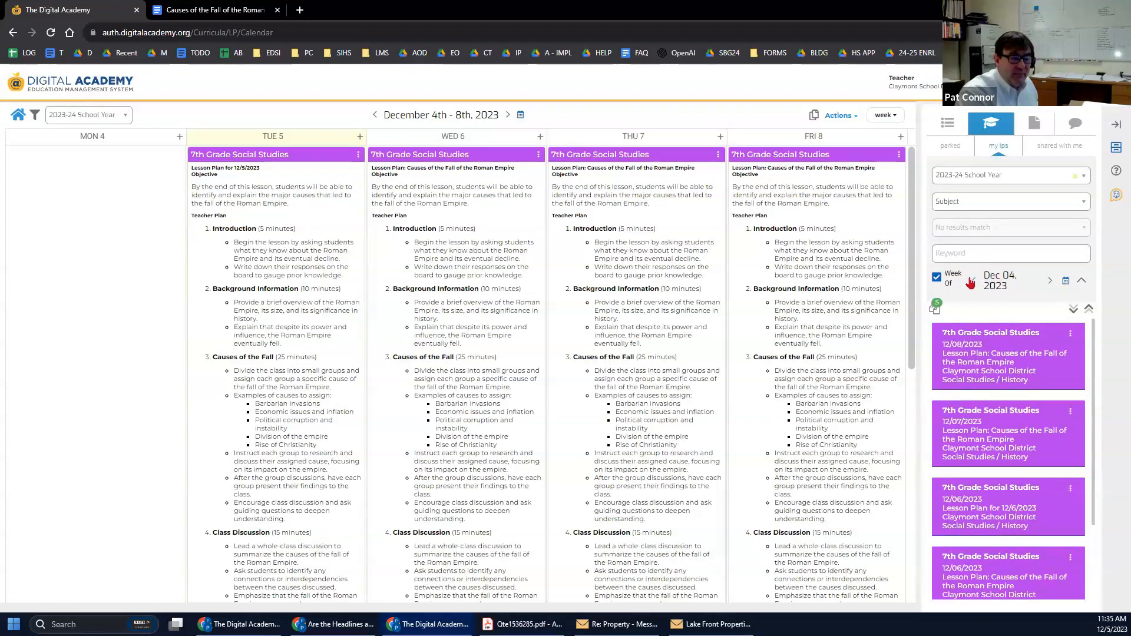
{"action": "left_click", "coordinate": [937, 277]}
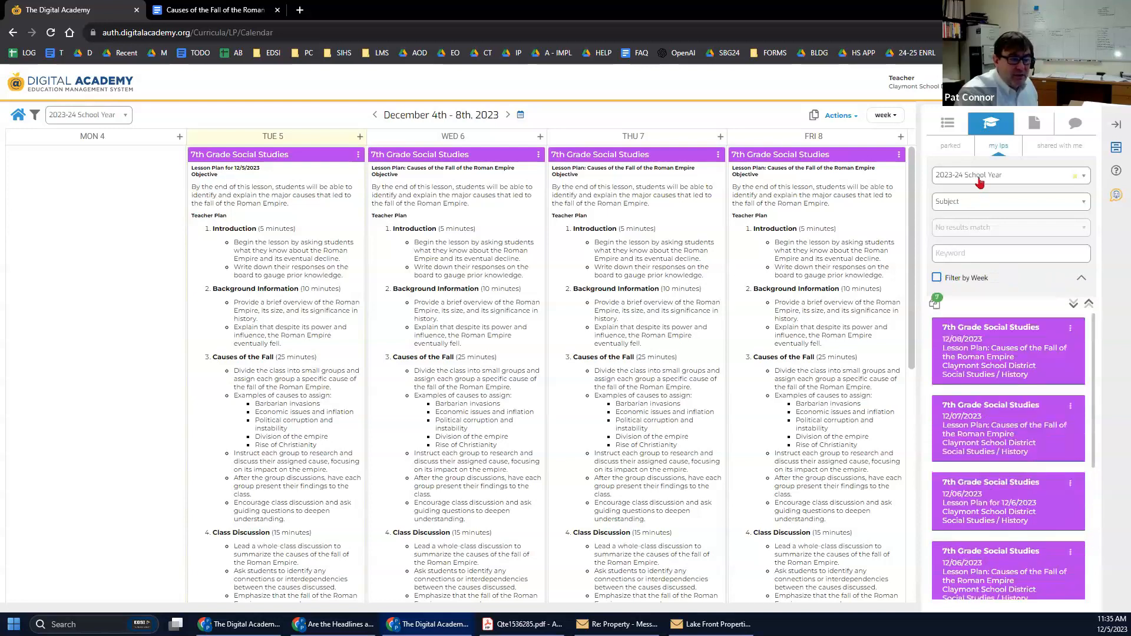
{"action": "left_click", "coordinate": [976, 185]}
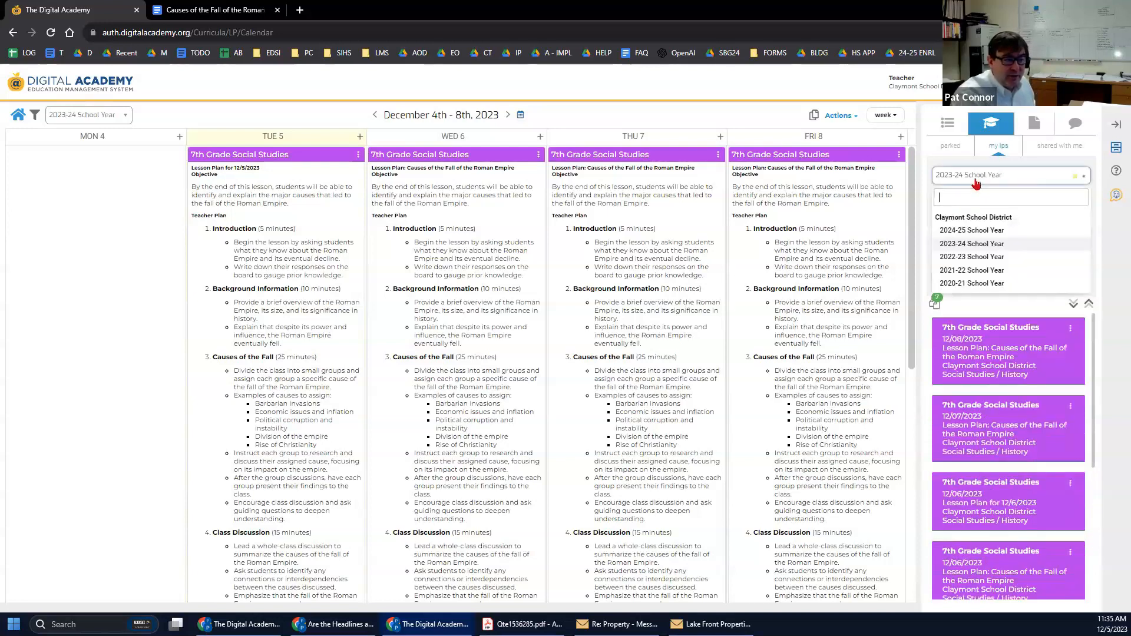
{"action": "left_click", "coordinate": [966, 256]}
{"action": "left_click", "coordinate": [967, 202]}
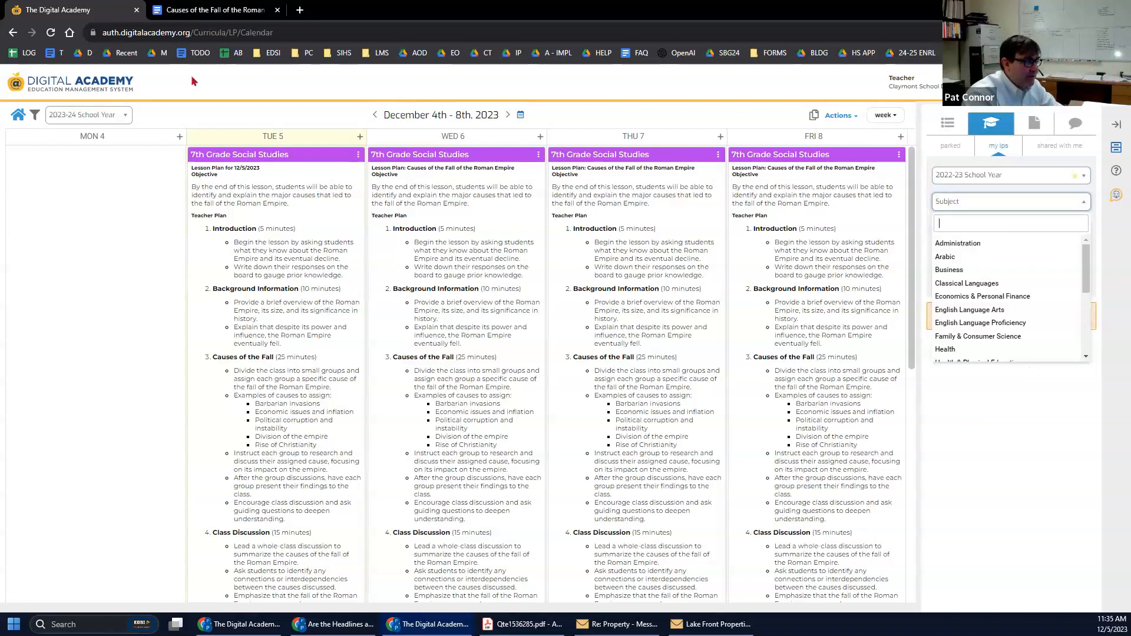
{"action": "left_click", "coordinate": [257, 146]}
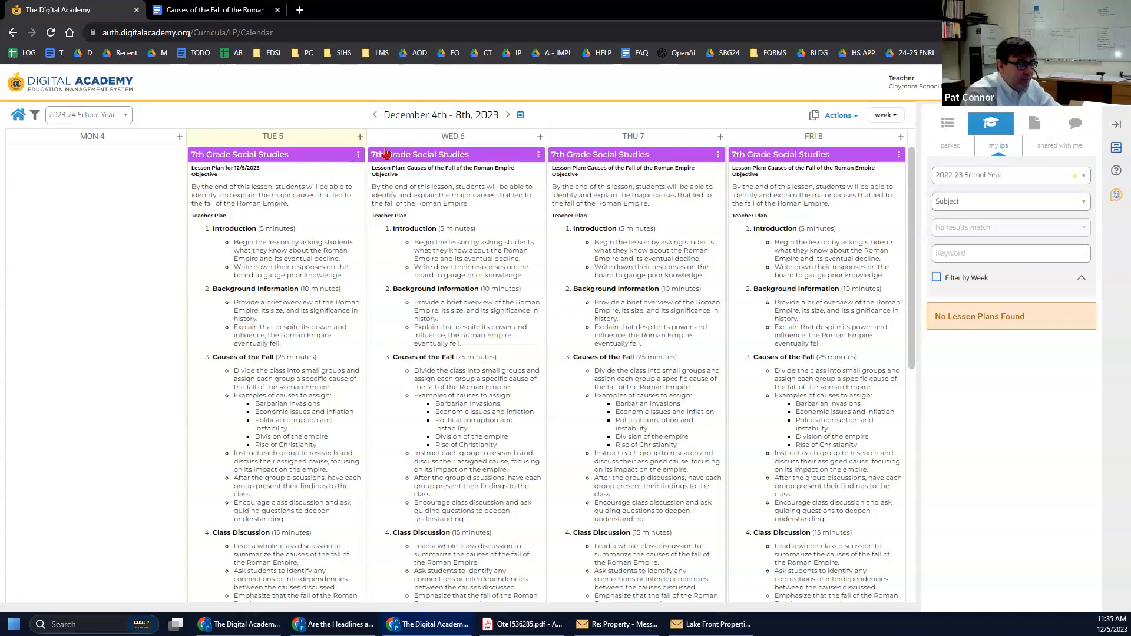
Pick the Tue 5, Wed 6, Thu 7 and Fri 8 lessons from the calendar for multiple copy/move.
{"action": "left_click", "coordinate": [814, 115]}
{"action": "left_click", "coordinate": [413, 182]}
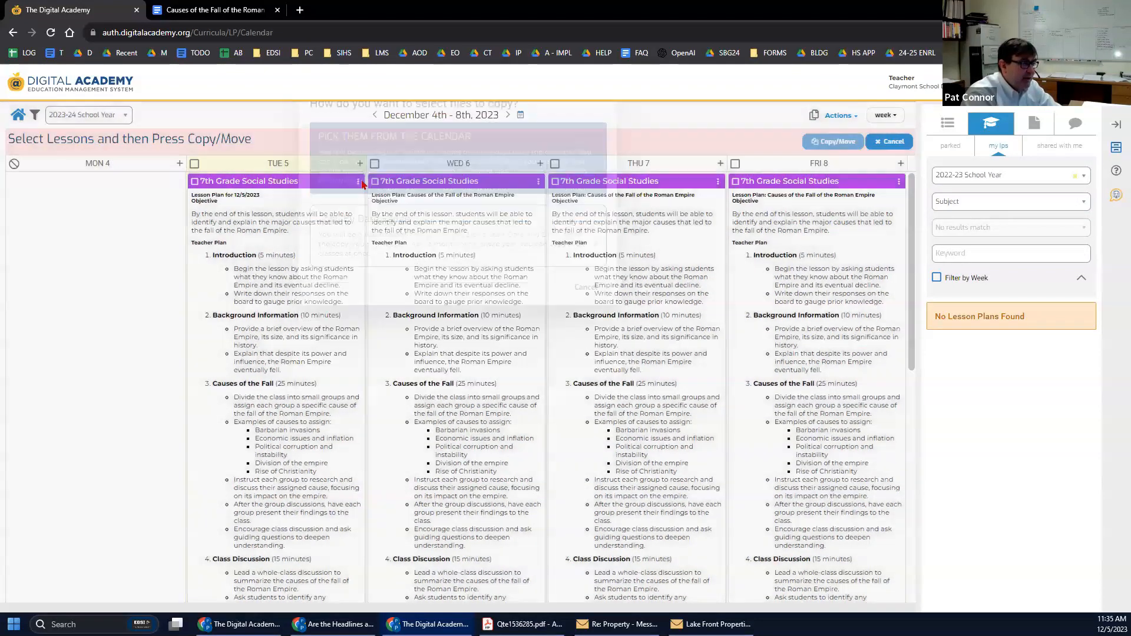
{"action": "left_click", "coordinate": [195, 182]}
{"action": "left_click", "coordinate": [375, 182]}
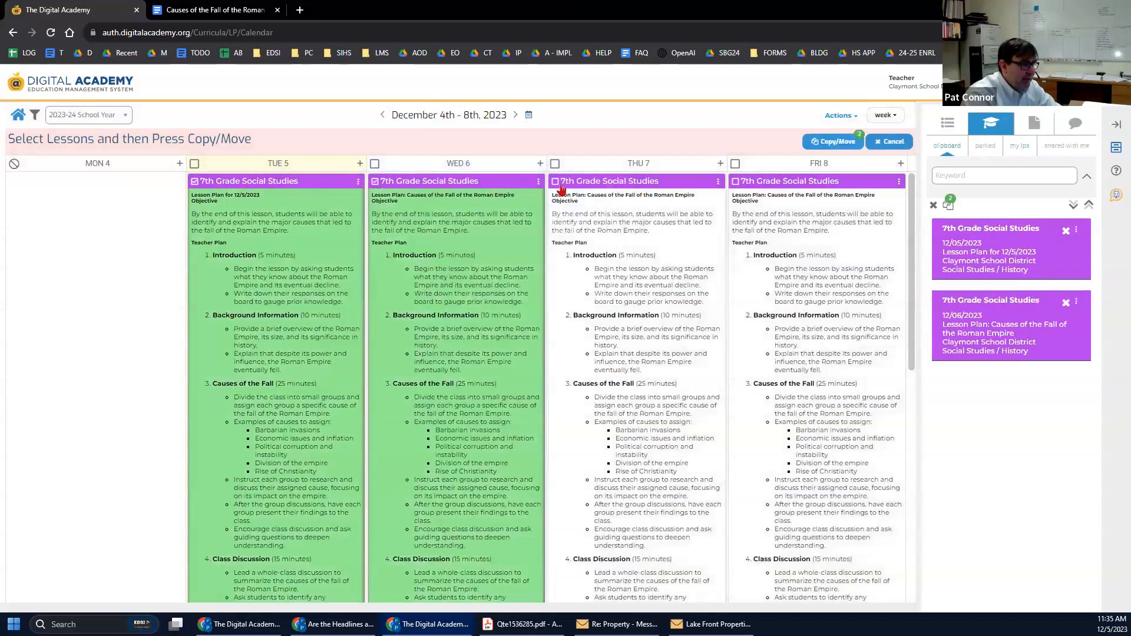
{"action": "left_click", "coordinate": [556, 182]}
{"action": "left_click", "coordinate": [735, 183]}
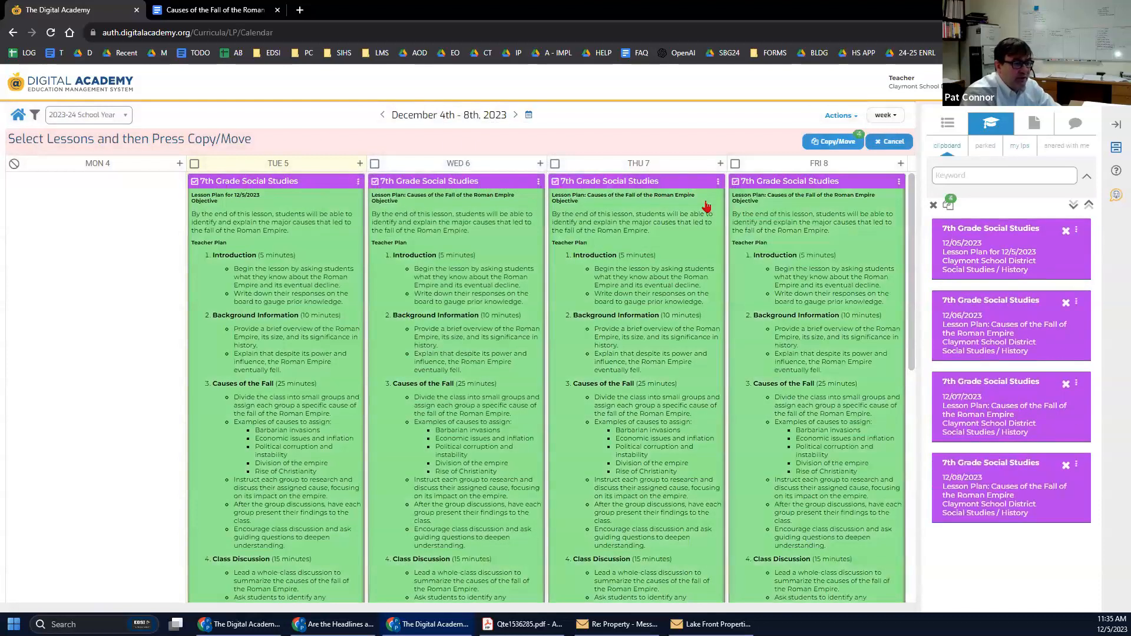
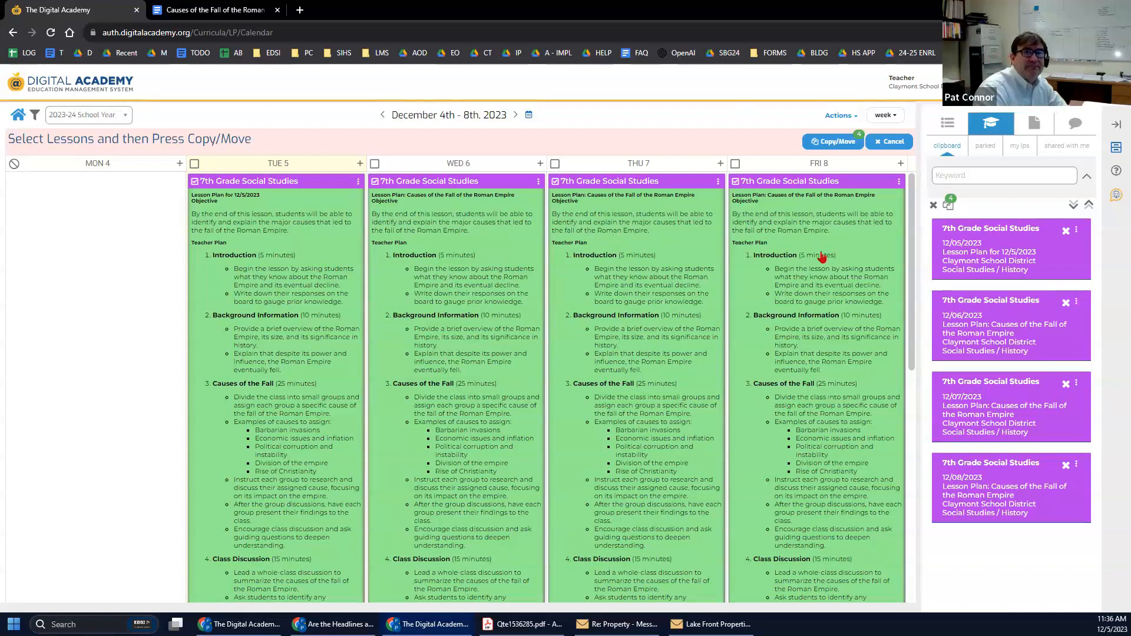
Cancel copy/move mode, emptying the clipboard and restoring the full-width December 4th–8th calendar.
{"action": "left_click", "coordinate": [885, 144]}
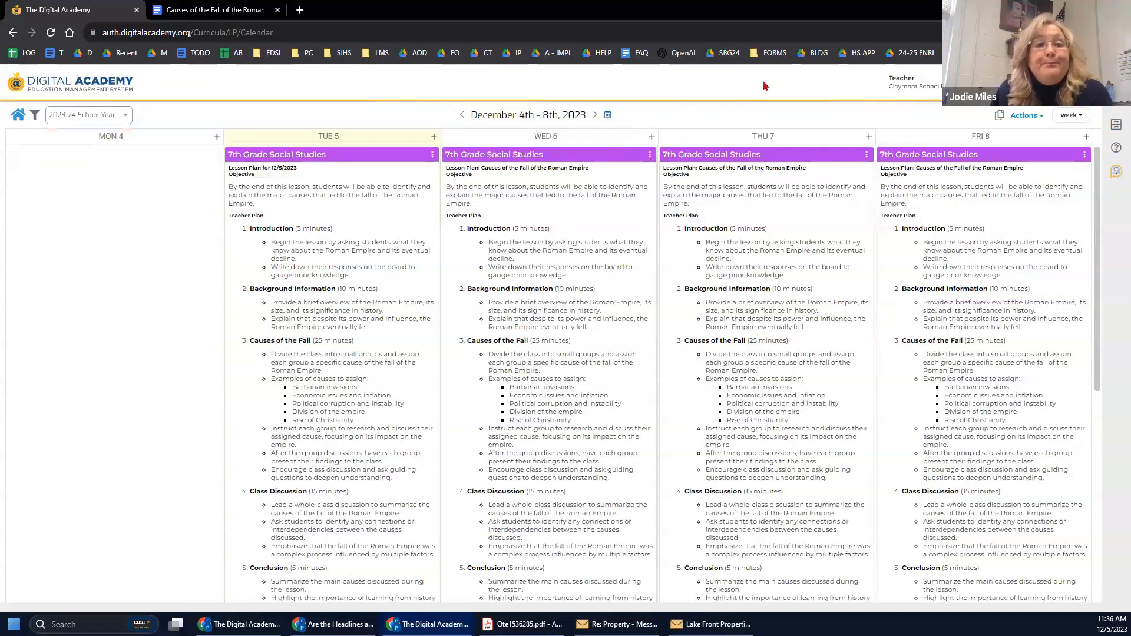
{"action": "left_click", "coordinate": [1022, 116]}
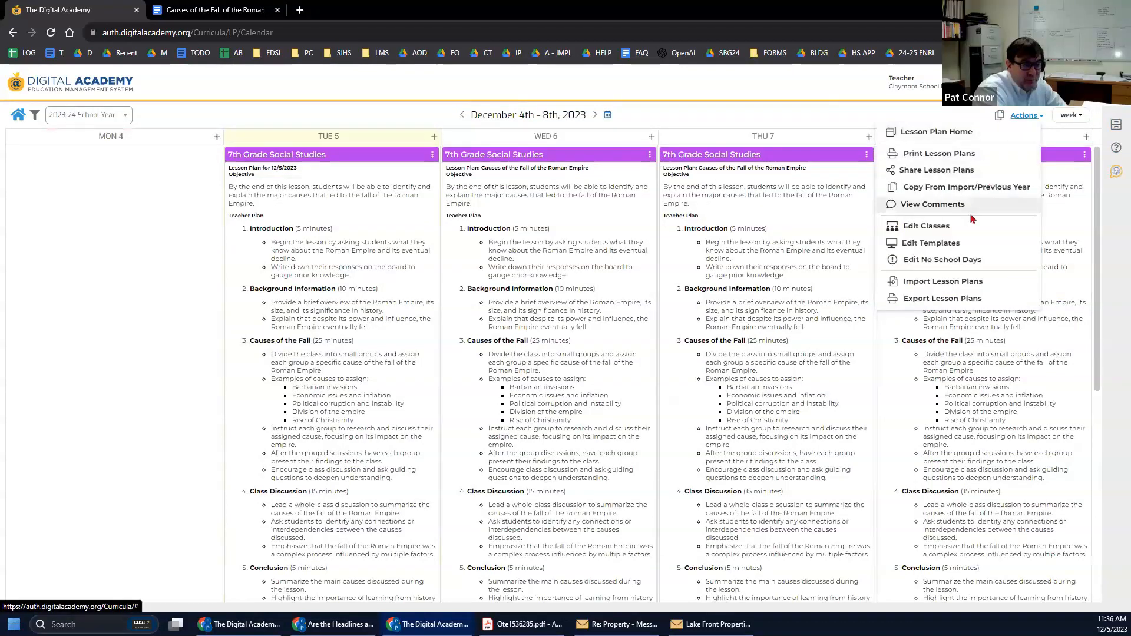
Export the 2023-24 year's lesson plans in Excel format and save them as LessonPlanExport.xlsx.
{"action": "left_click", "coordinate": [940, 303]}
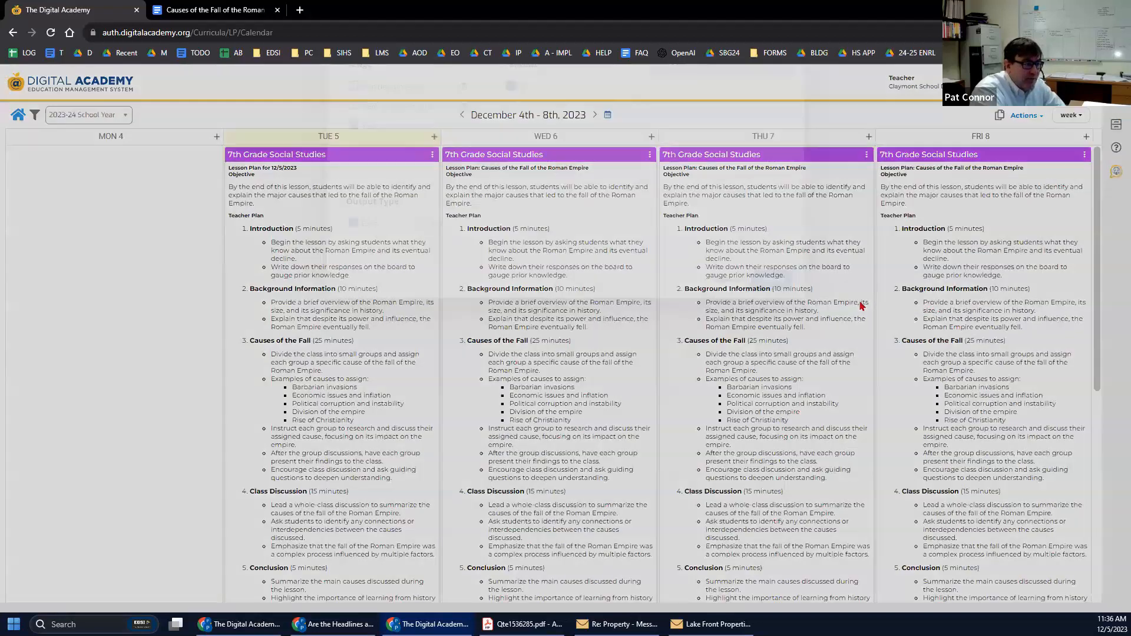
{"action": "left_click", "coordinate": [423, 289]}
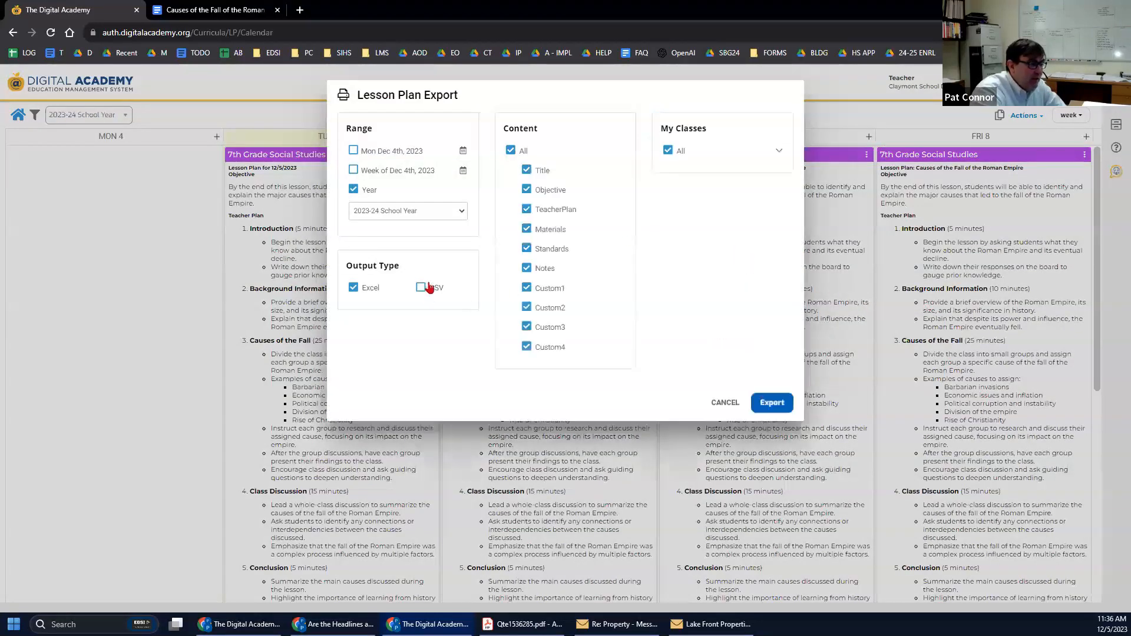
{"action": "left_click", "coordinate": [373, 291]}
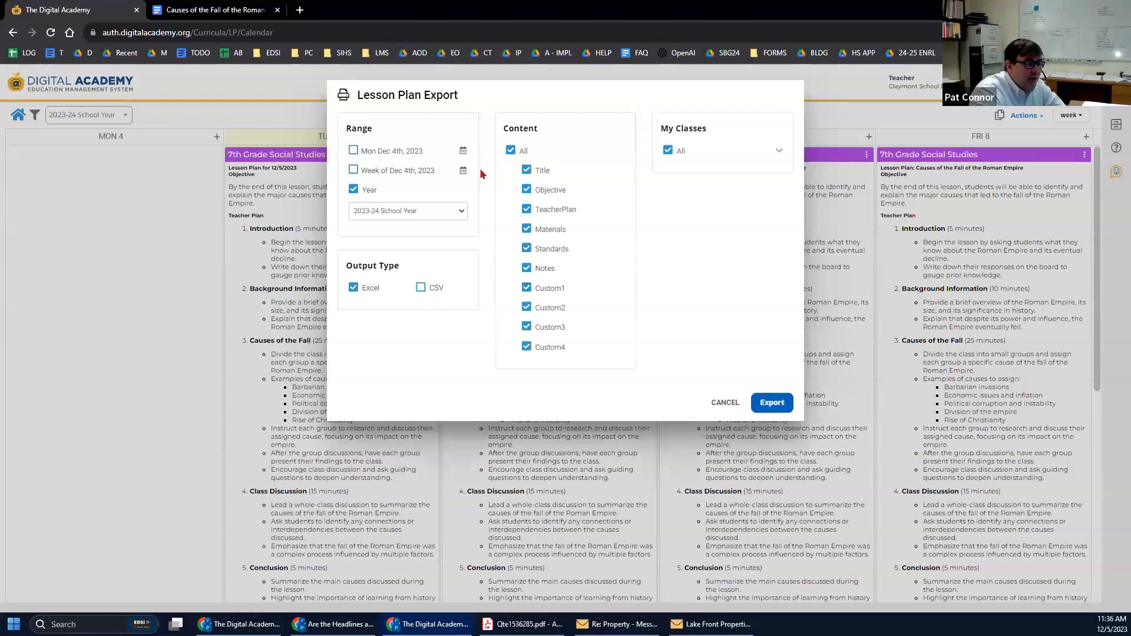
{"action": "left_click", "coordinate": [772, 403]}
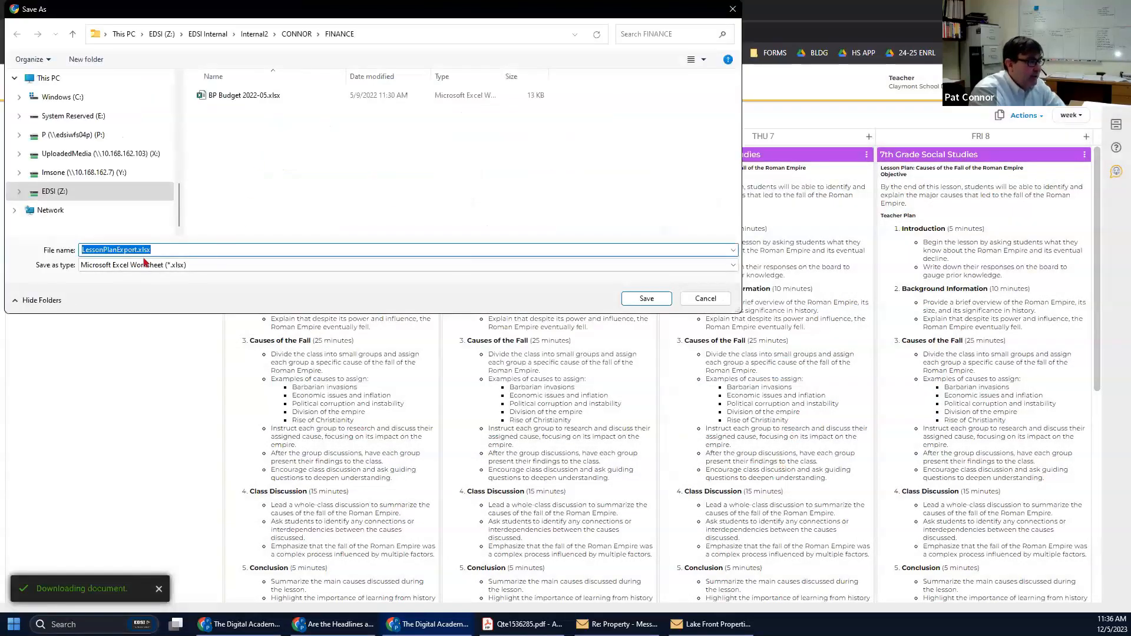
{"action": "left_click", "coordinate": [646, 298]}
{"action": "left_click", "coordinate": [584, 328]}
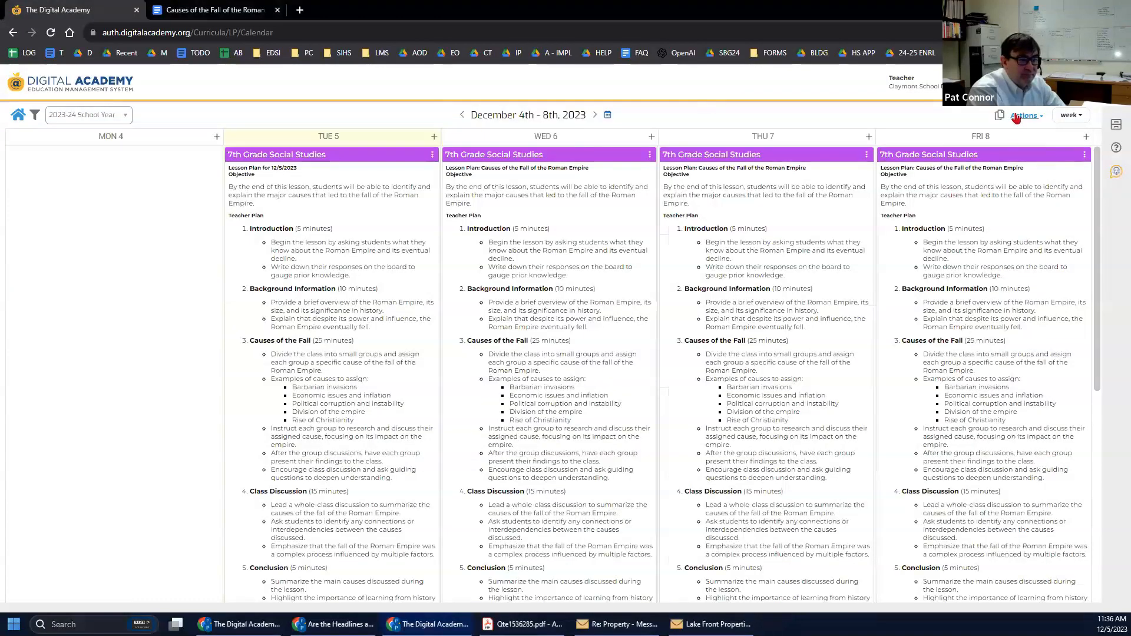
{"action": "left_click", "coordinate": [1017, 117]}
Print the Dec 4th week's plans for all classes to Word as 'Lesson Plan 12-04-2023 to 12-08-2023.docx'.
{"action": "left_click", "coordinate": [1001, 80]}
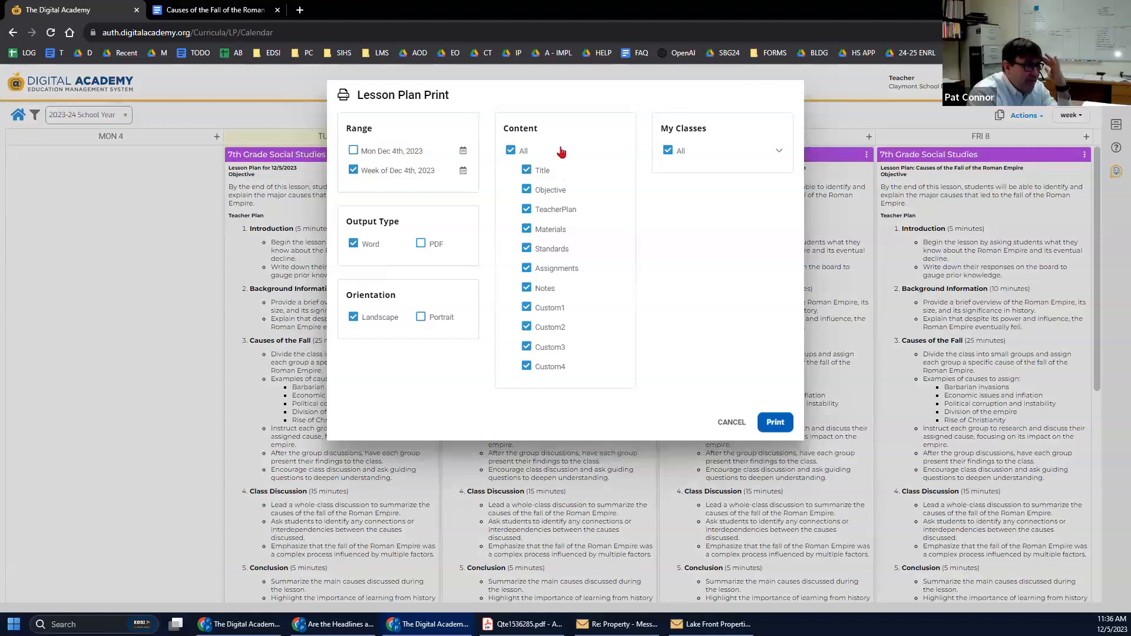
{"action": "left_click", "coordinate": [733, 155]}
{"action": "left_click", "coordinate": [774, 153]}
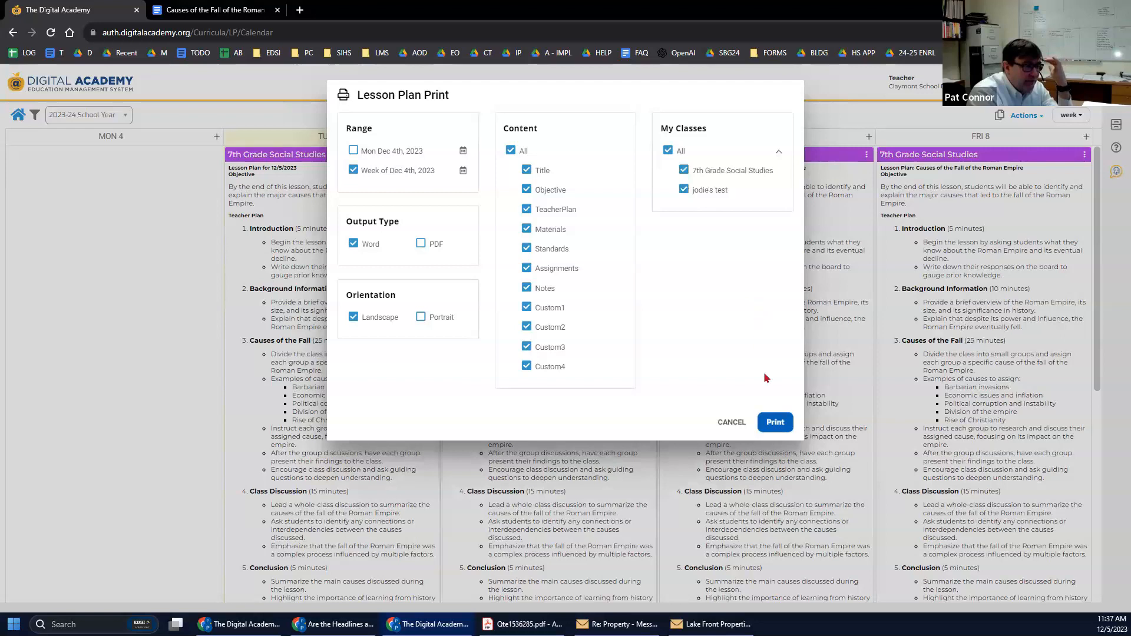
{"action": "left_click", "coordinate": [776, 421]}
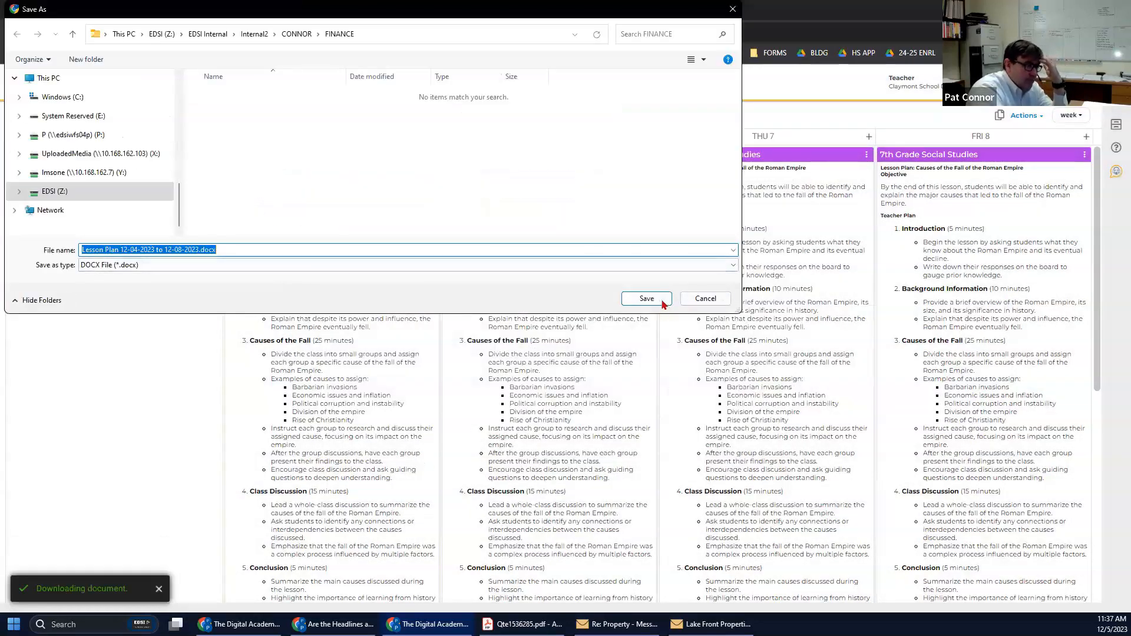
{"action": "left_click", "coordinate": [646, 298]}
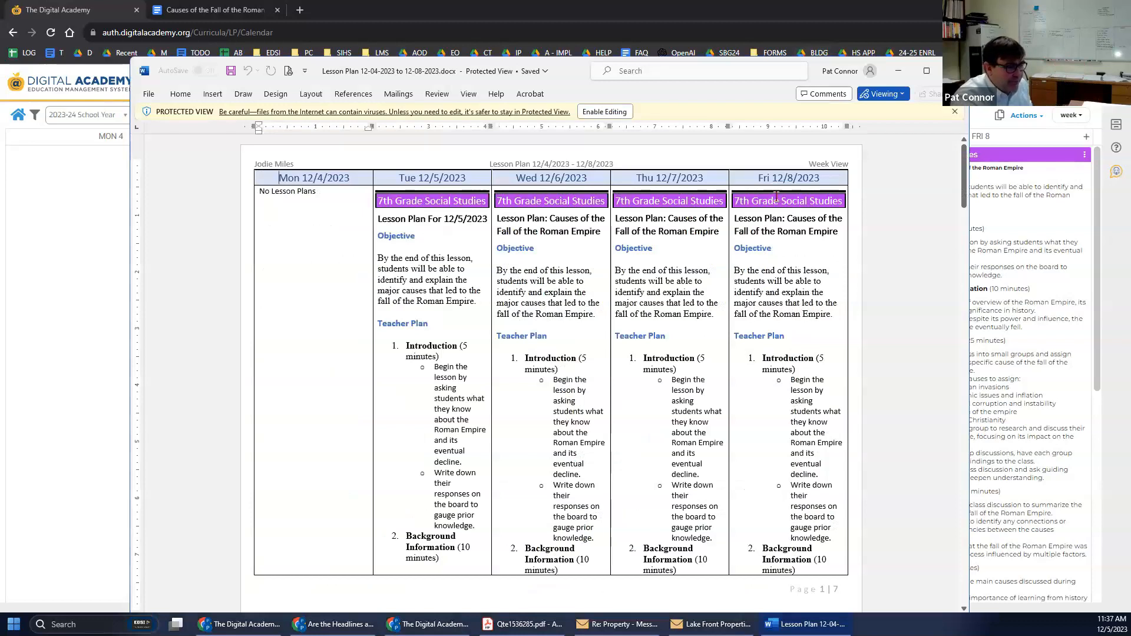
Maximize the Word document, enable editing, and shrink all of its text.
{"action": "left_click", "coordinate": [926, 71]}
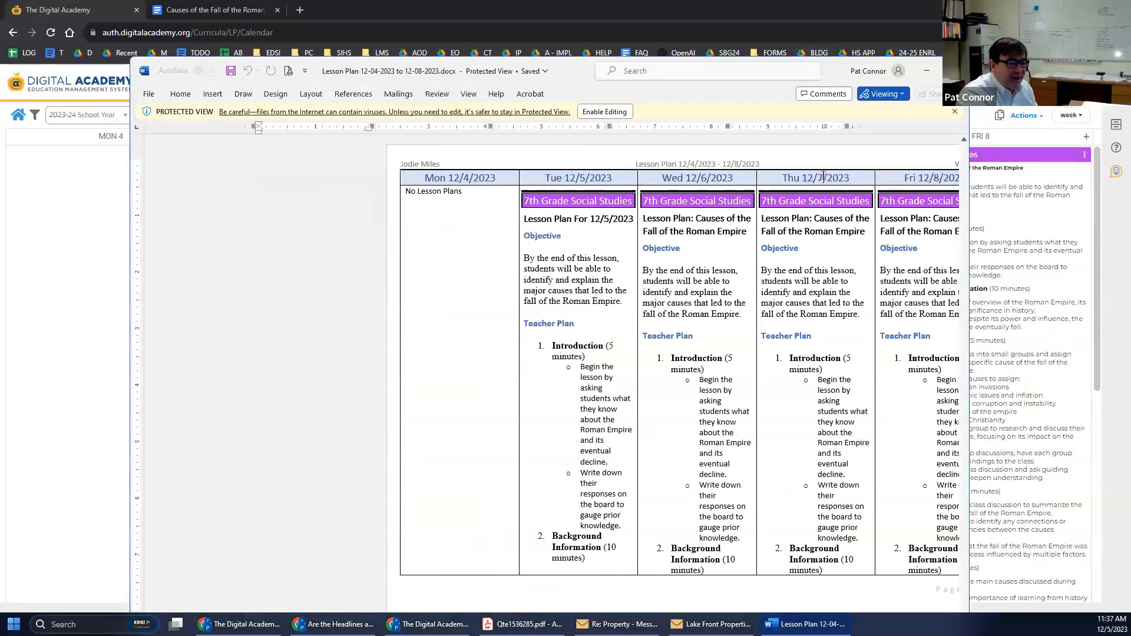
{"action": "left_click", "coordinate": [479, 57]}
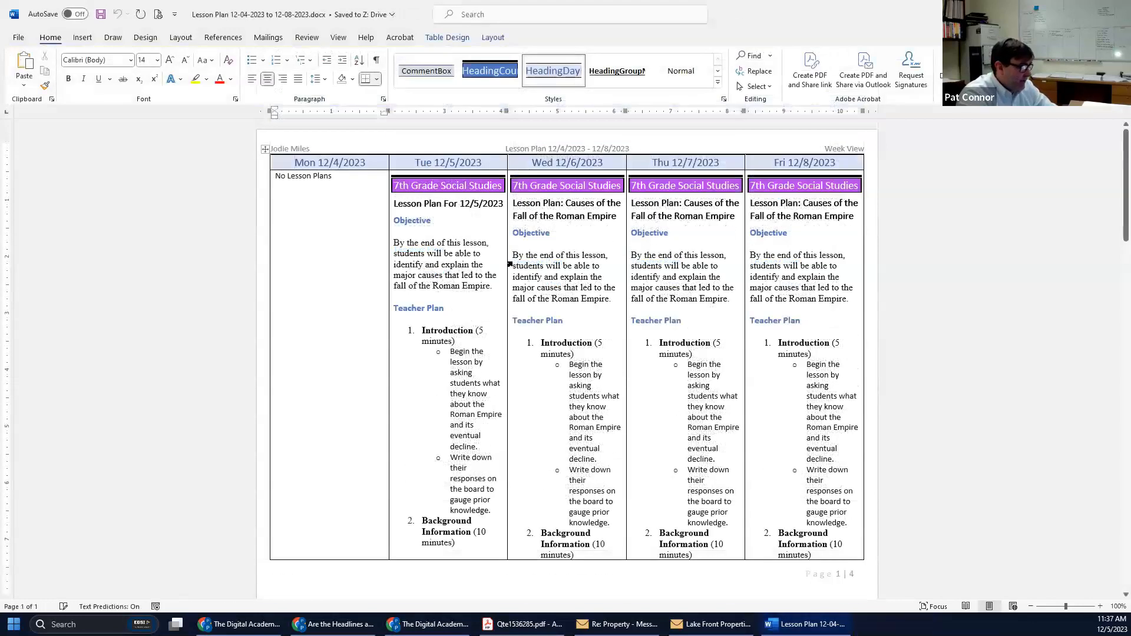
{"action": "key", "text": "ctrl+a"}
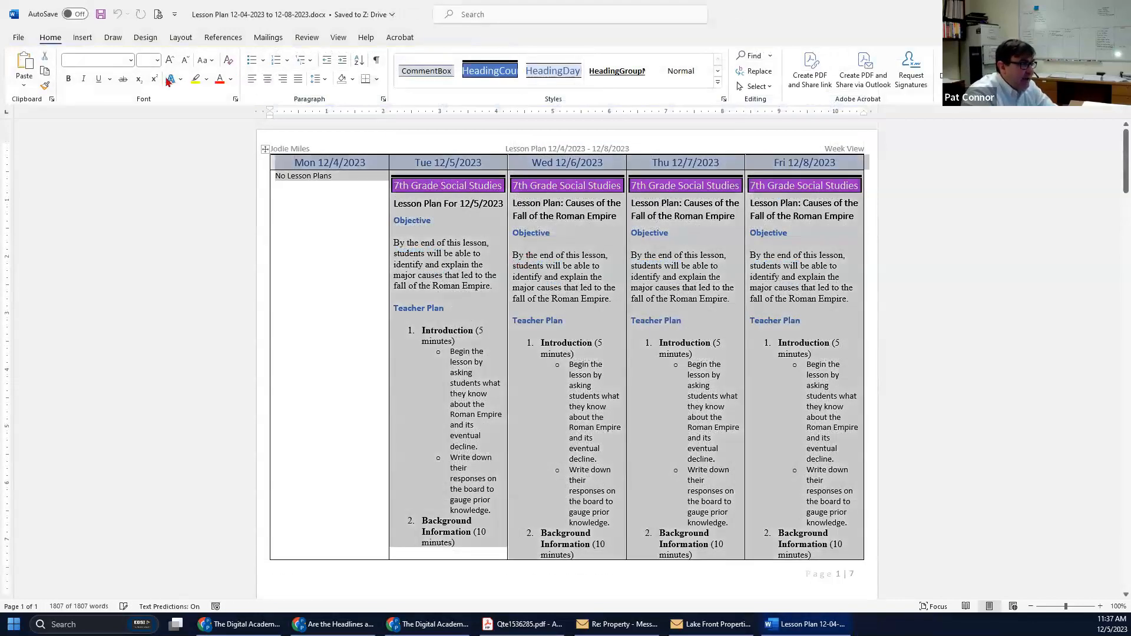
{"action": "left_click", "coordinate": [185, 62]}
{"action": "left_click", "coordinate": [185, 62]}
{"action": "left_click", "coordinate": [185, 62]}
{"action": "left_click", "coordinate": [499, 282]}
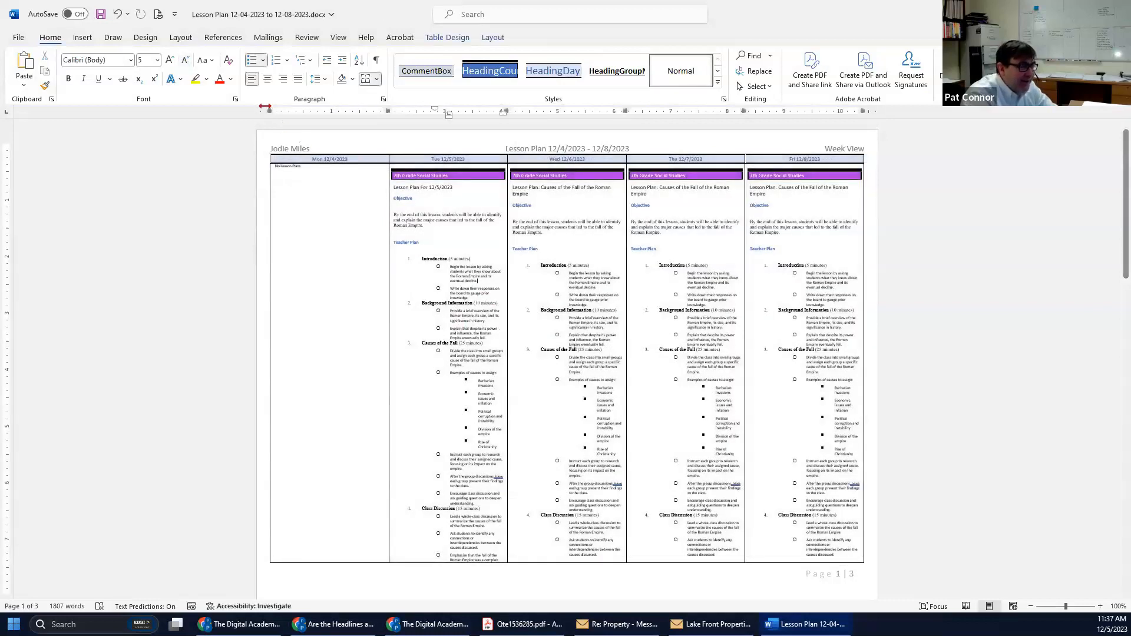
Bring all the text back up to 8 pt, then close the document without saving.
{"action": "left_click", "coordinate": [169, 61]}
{"action": "left_click", "coordinate": [446, 260]}
{"action": "key", "text": "ctrl+a"}
{"action": "left_click", "coordinate": [169, 60]}
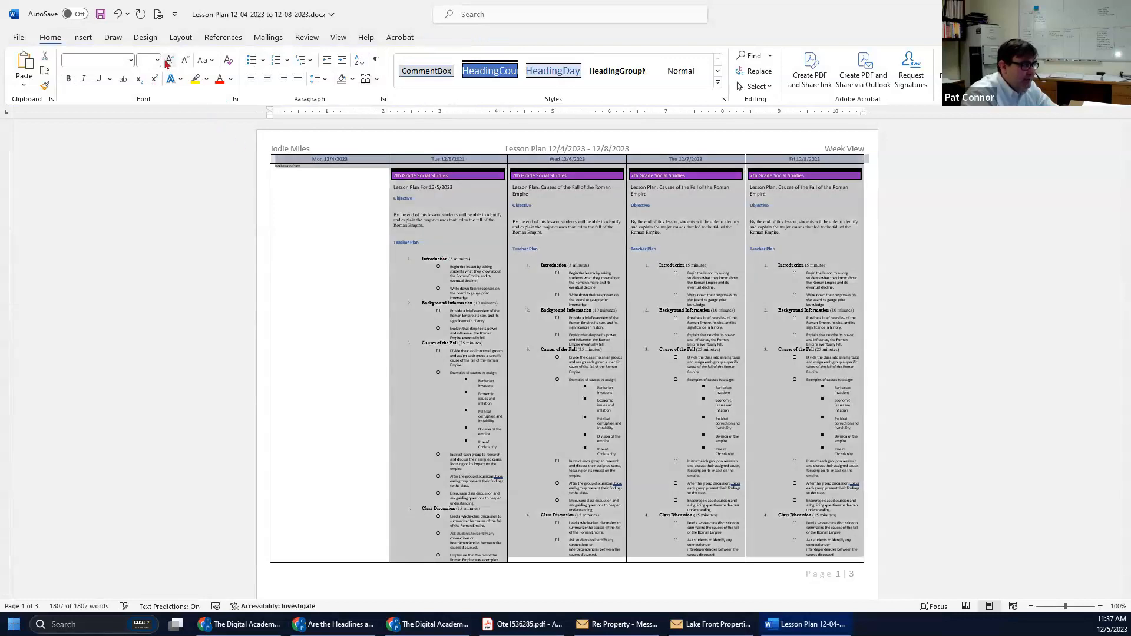
{"action": "left_click", "coordinate": [169, 61]}
{"action": "left_click", "coordinate": [493, 251]}
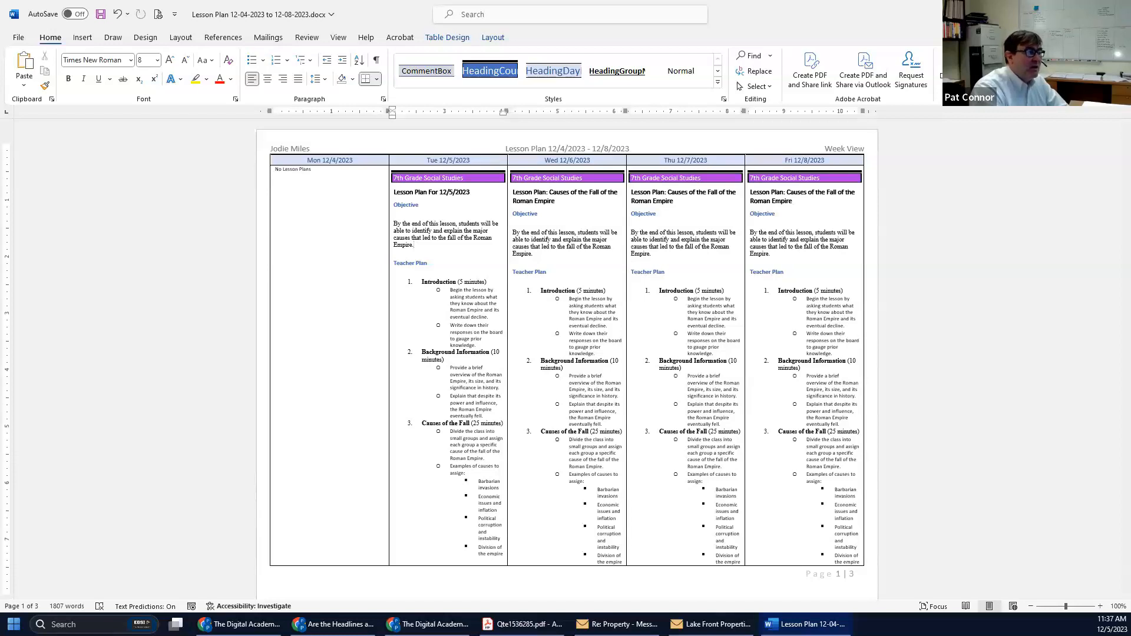
{"action": "left_click", "coordinate": [1116, 14]}
{"action": "left_click", "coordinate": [594, 327]}
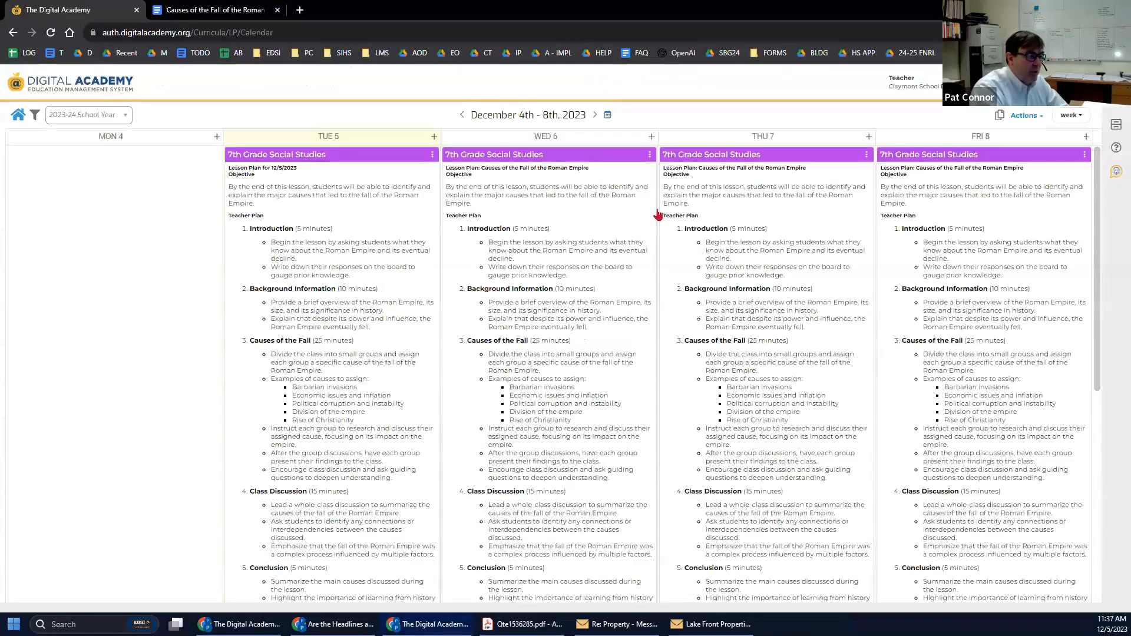
{"action": "left_click", "coordinate": [1017, 118]}
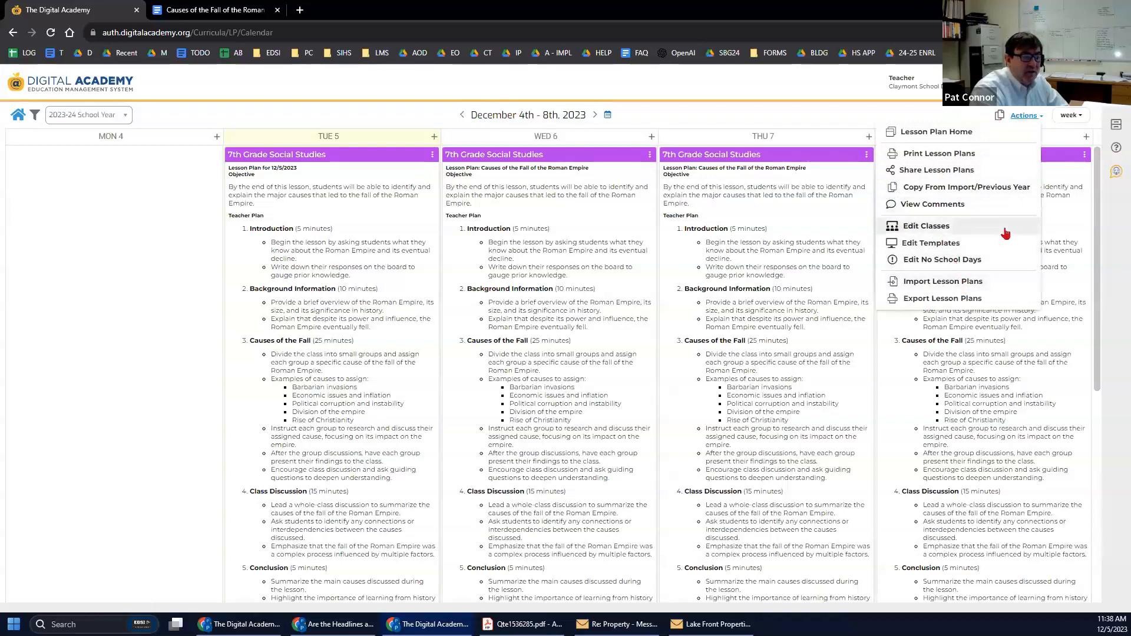
{"action": "left_click", "coordinate": [952, 154]}
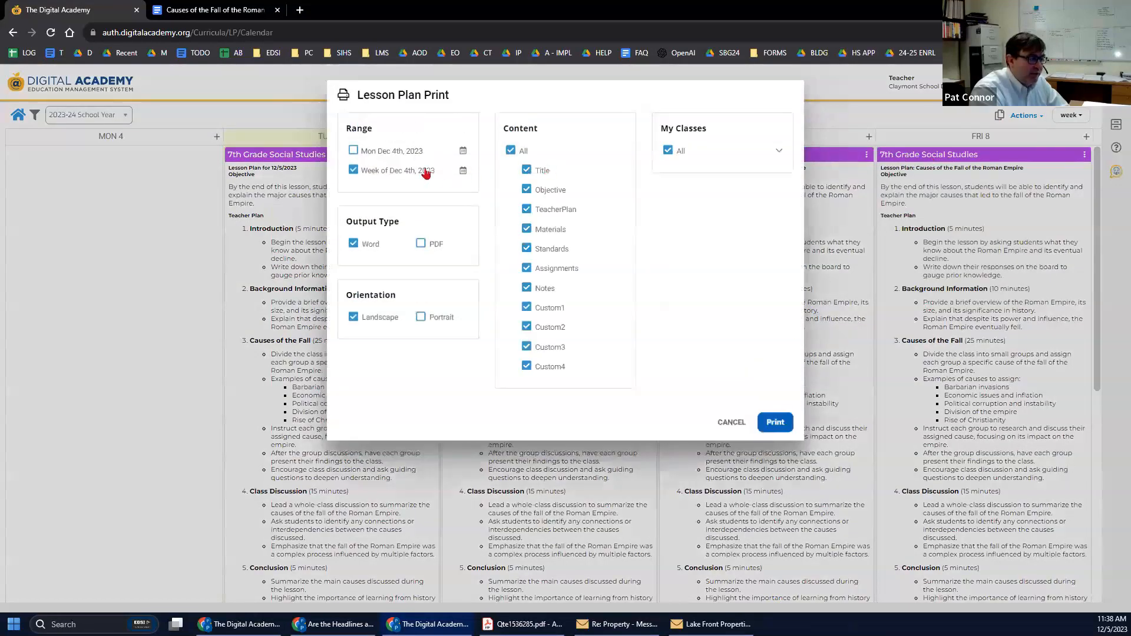
{"action": "left_click", "coordinate": [421, 243]}
{"action": "left_click", "coordinate": [731, 422]}
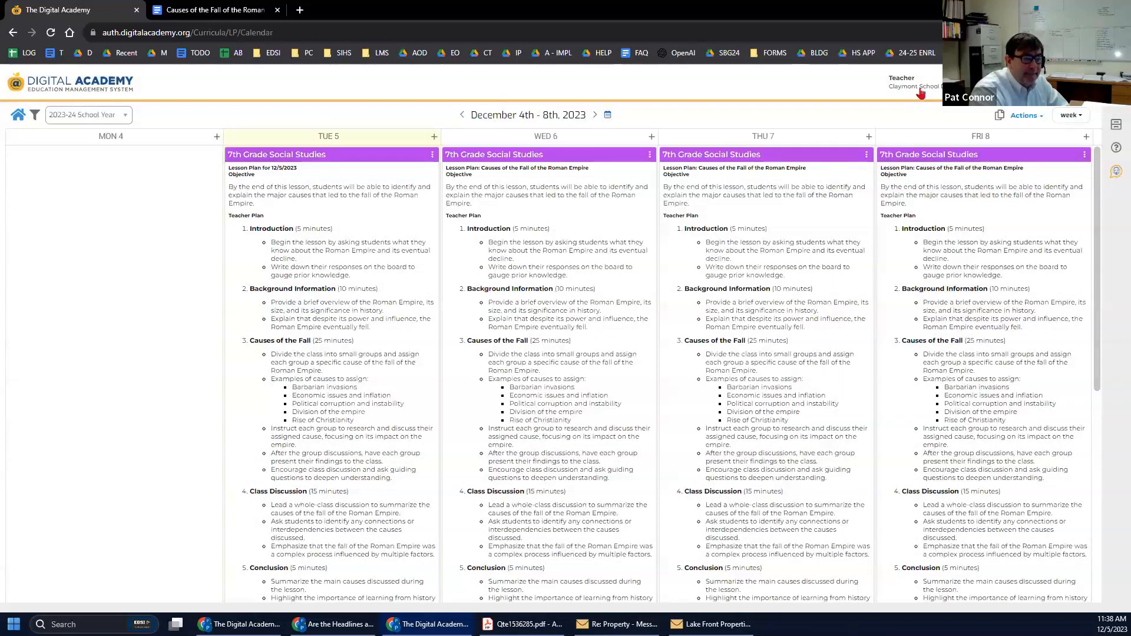
{"action": "left_click", "coordinate": [1025, 115]}
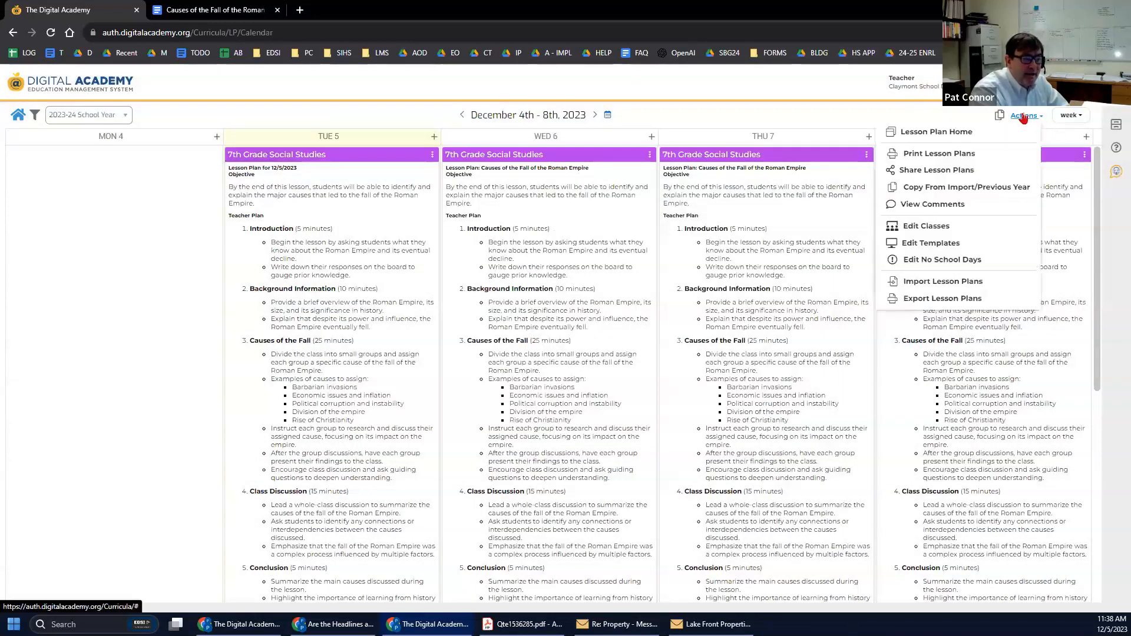
{"action": "left_click", "coordinate": [946, 245]}
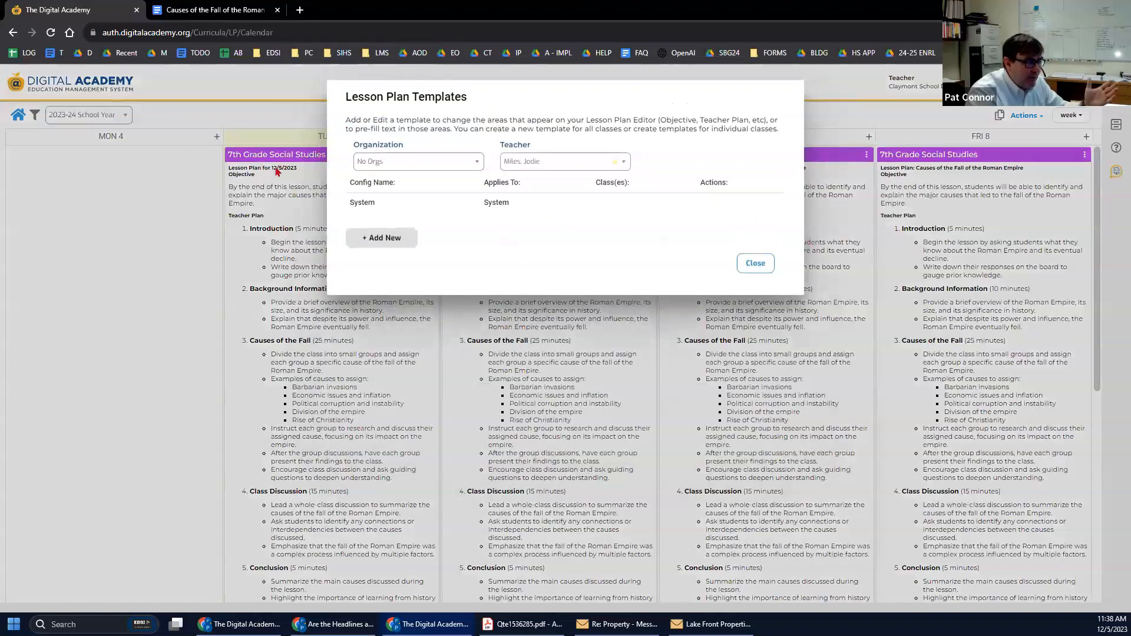
Start a new Social Studies template with 'SWBAT:' as the Objective default text.
{"action": "left_click", "coordinate": [373, 240]}
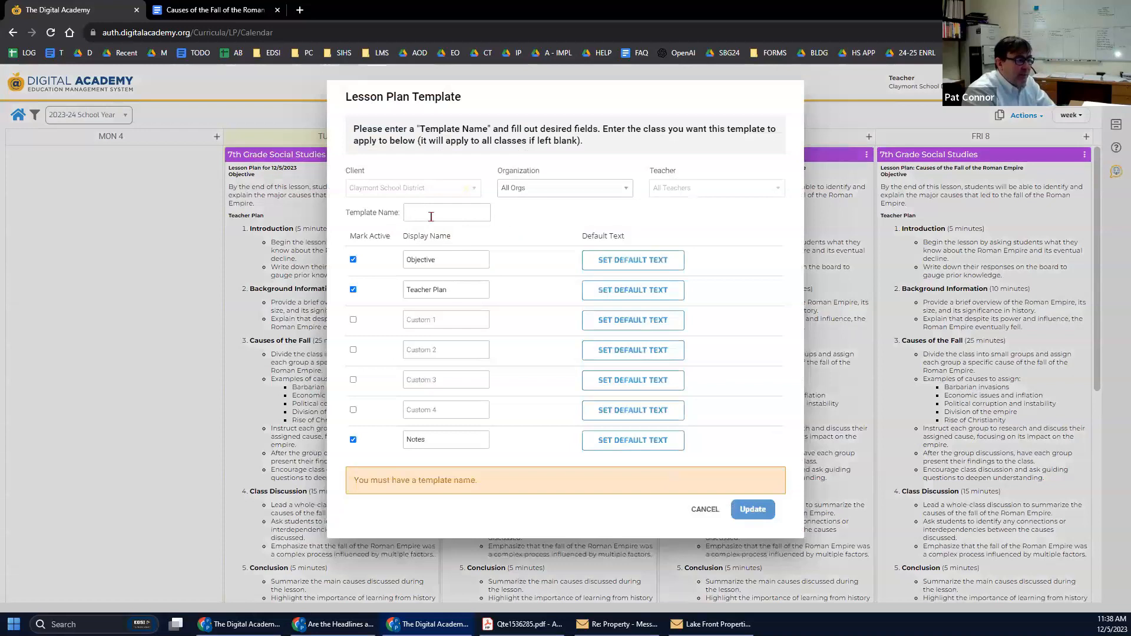
{"action": "type", "text": "Social Studies"}
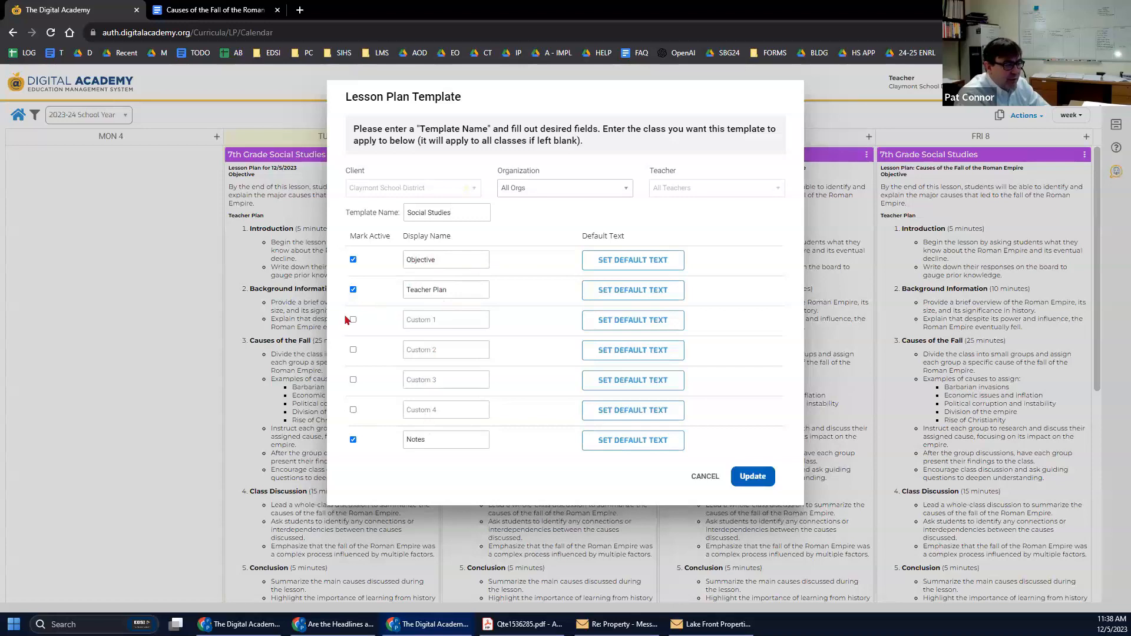
{"action": "left_click", "coordinate": [630, 262]}
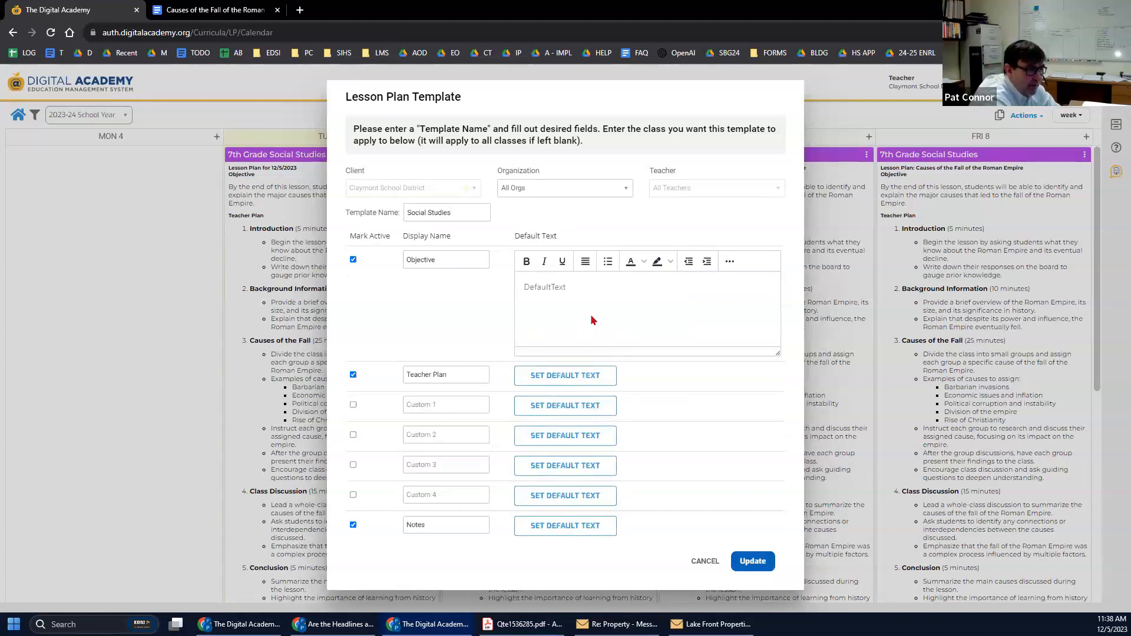
{"action": "type", "text": "SWB"}
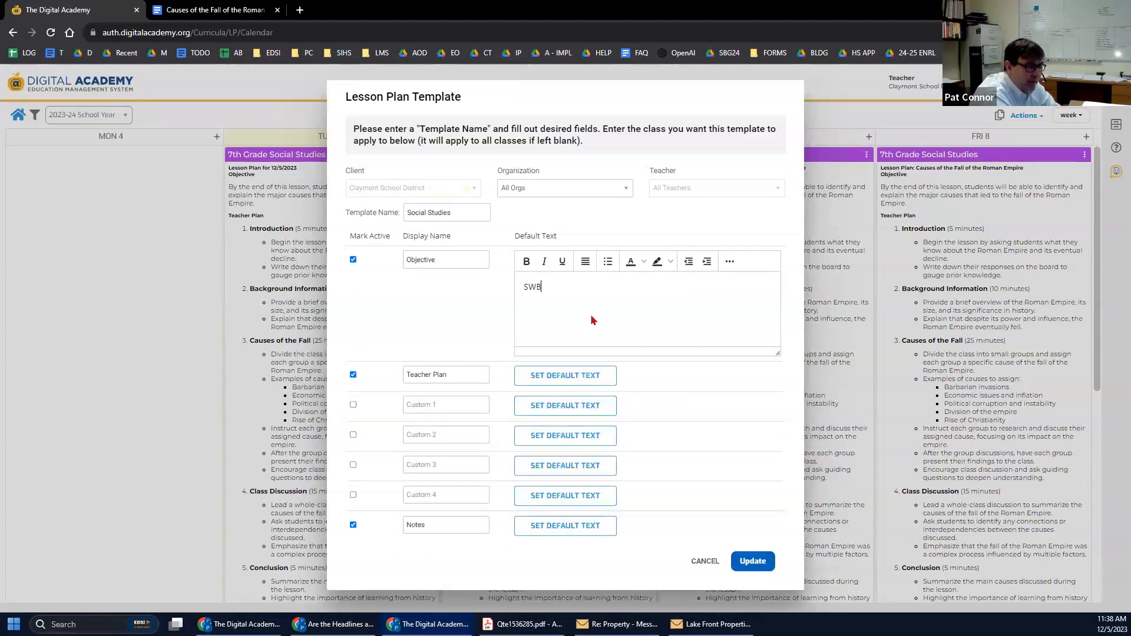
{"action": "type", "text": "AT:"}
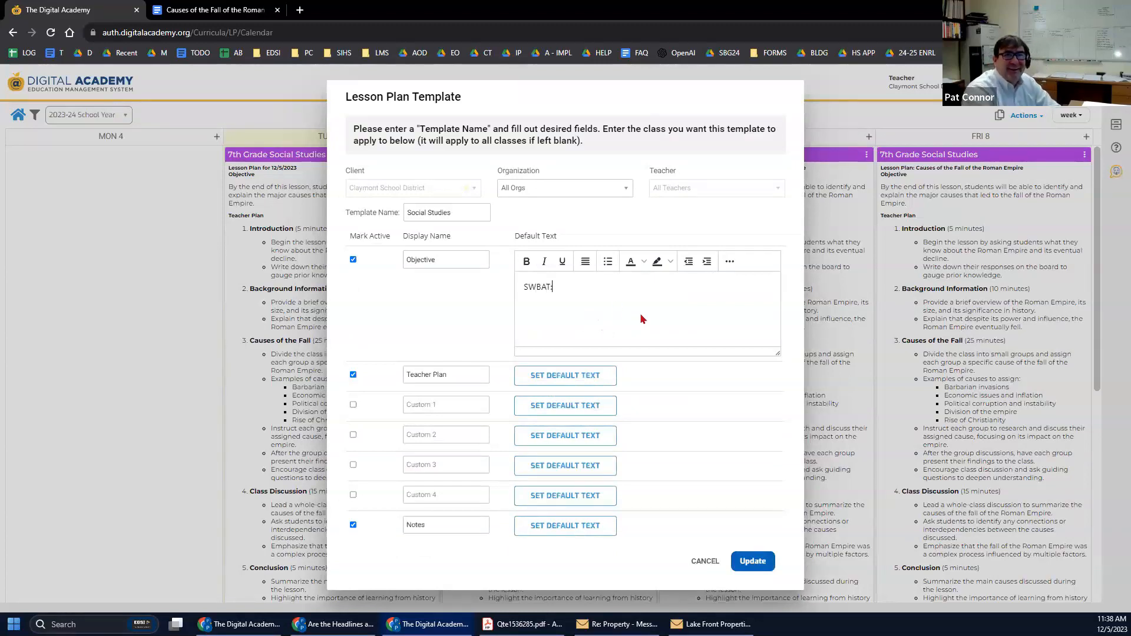
Add Teacher Plan default text beginning 'Before the Bell', then cancel the template draft.
{"action": "left_click", "coordinate": [548, 377]}
{"action": "left_click", "coordinate": [559, 444]}
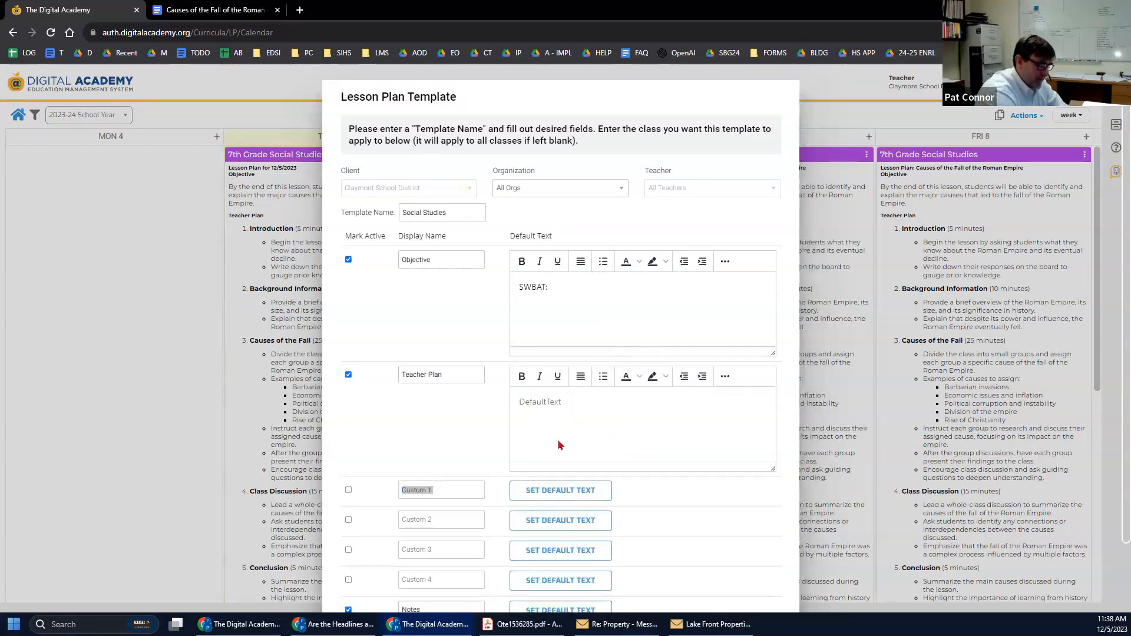
{"action": "type", "text": "b"}
{"action": "key", "text": "BackSpace"}
{"action": "type", "text": "Before the Bell:"}
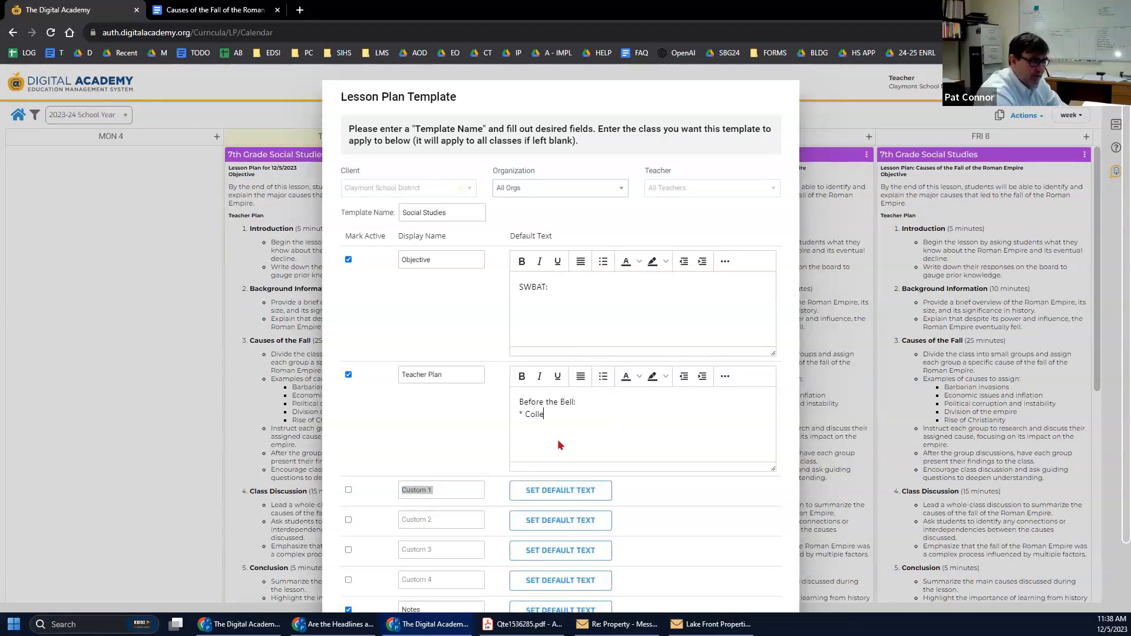
{"action": "type", "text": "k"}
{"action": "key", "text": "Return"}
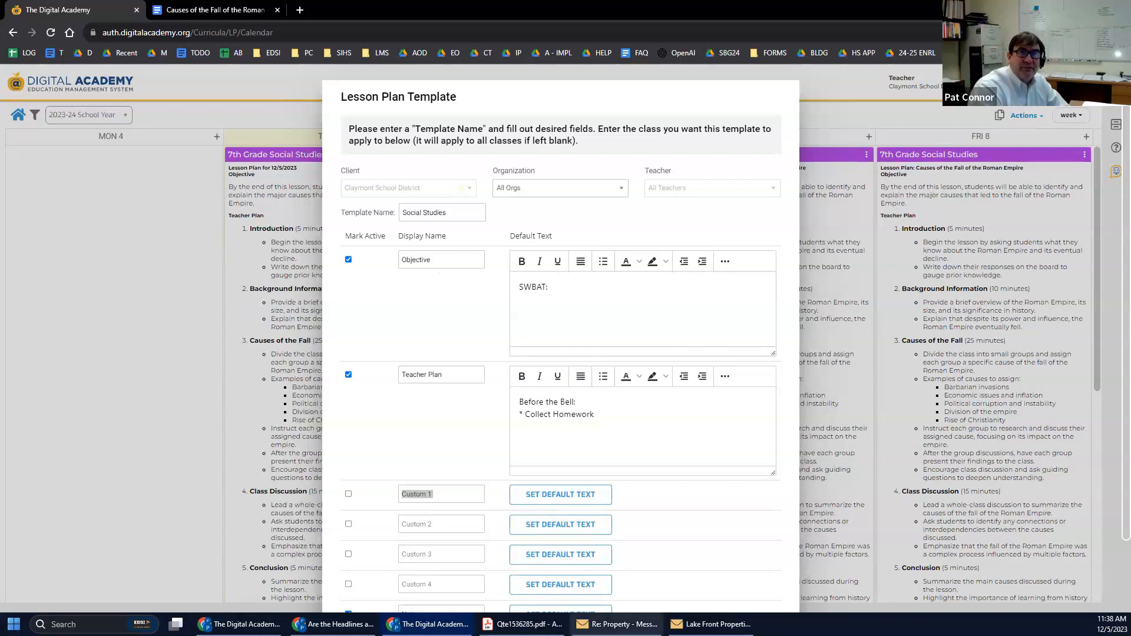
{"action": "scroll", "coordinate": [589, 448], "scroll_direction": "down", "scroll_amount": 1}
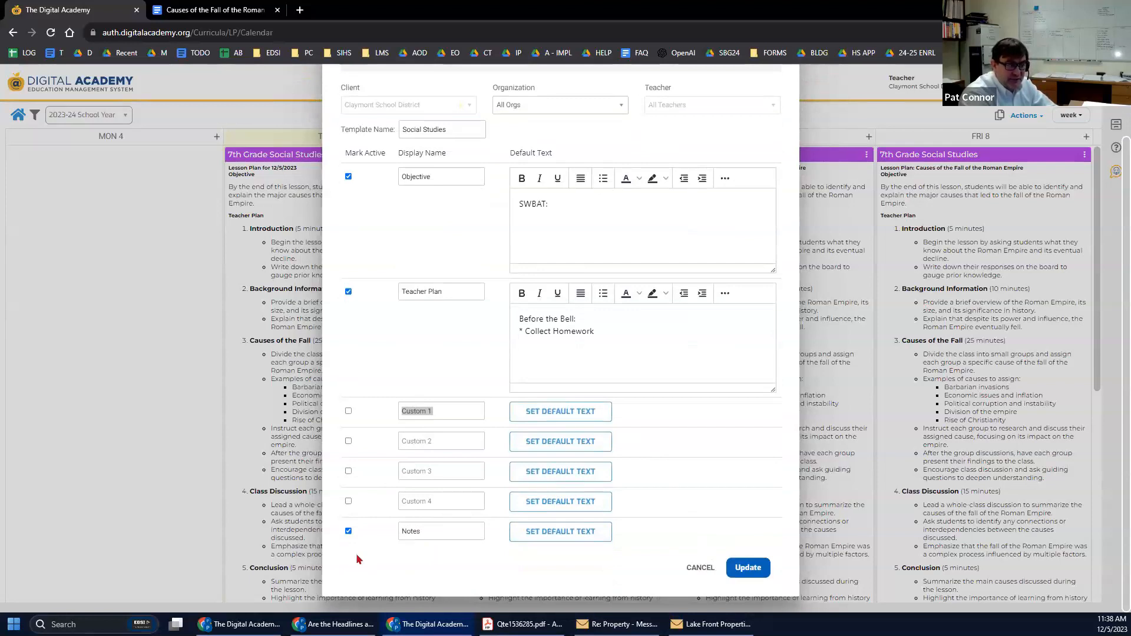
{"action": "left_click", "coordinate": [709, 571]}
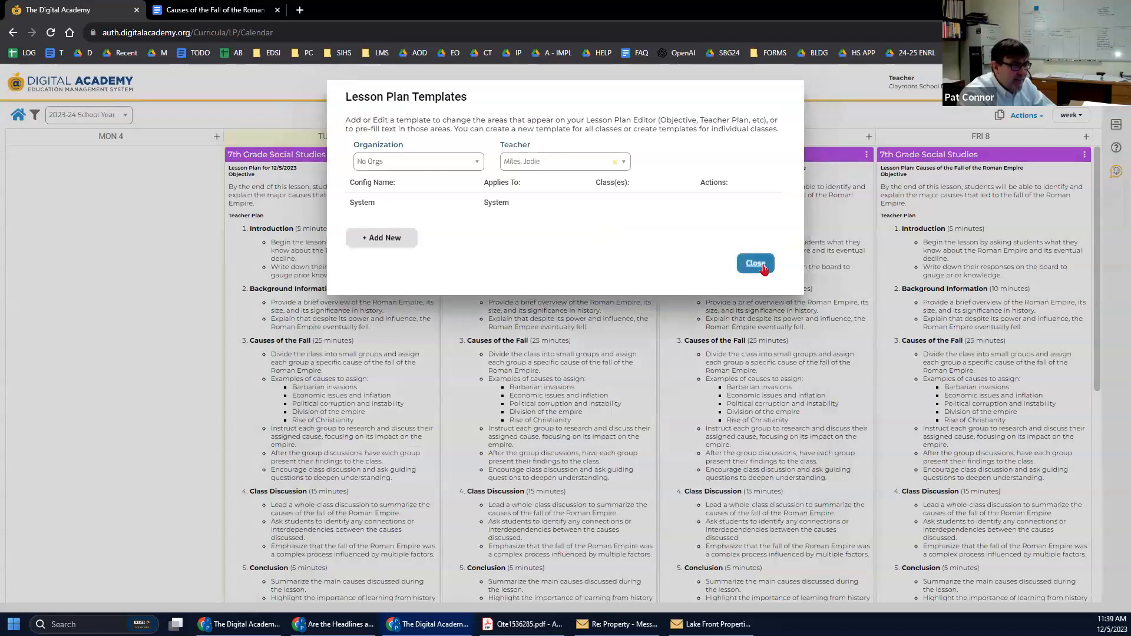
Close Lesson Plan Templates and show the Lesson Plan Comments/Notes panel beside the calendar.
{"action": "left_click", "coordinate": [760, 267]}
{"action": "scroll", "coordinate": [408, 264], "scroll_direction": "down", "scroll_amount": 1}
{"action": "scroll", "coordinate": [408, 263], "scroll_direction": "down", "scroll_amount": 6}
{"action": "scroll", "coordinate": [404, 270], "scroll_direction": "up", "scroll_amount": 6}
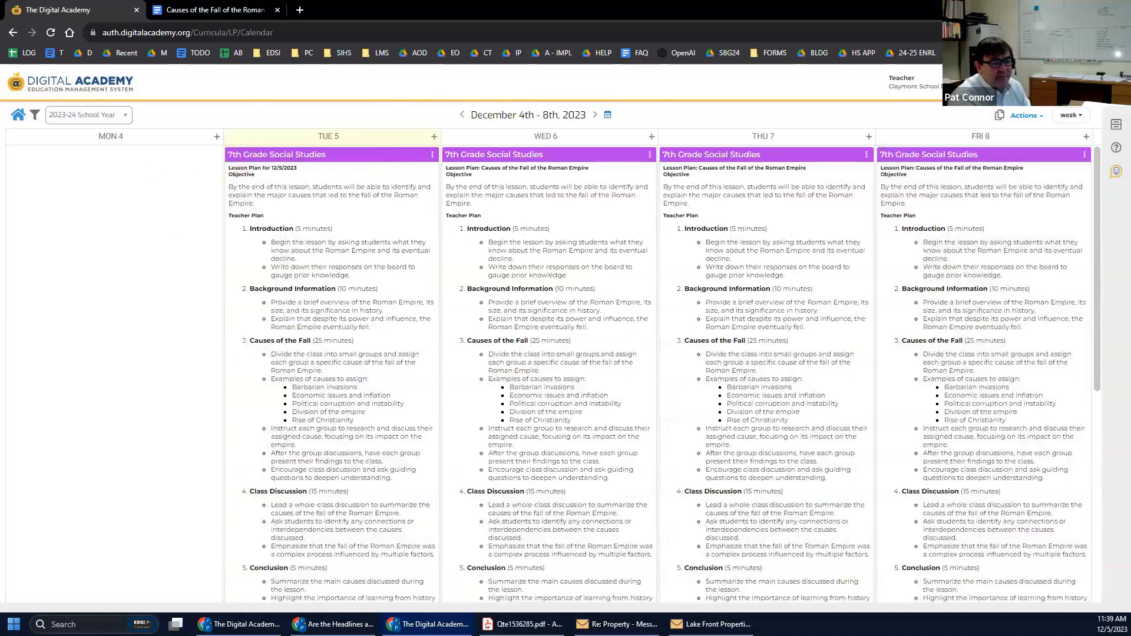
{"action": "left_click", "coordinate": [1022, 116]}
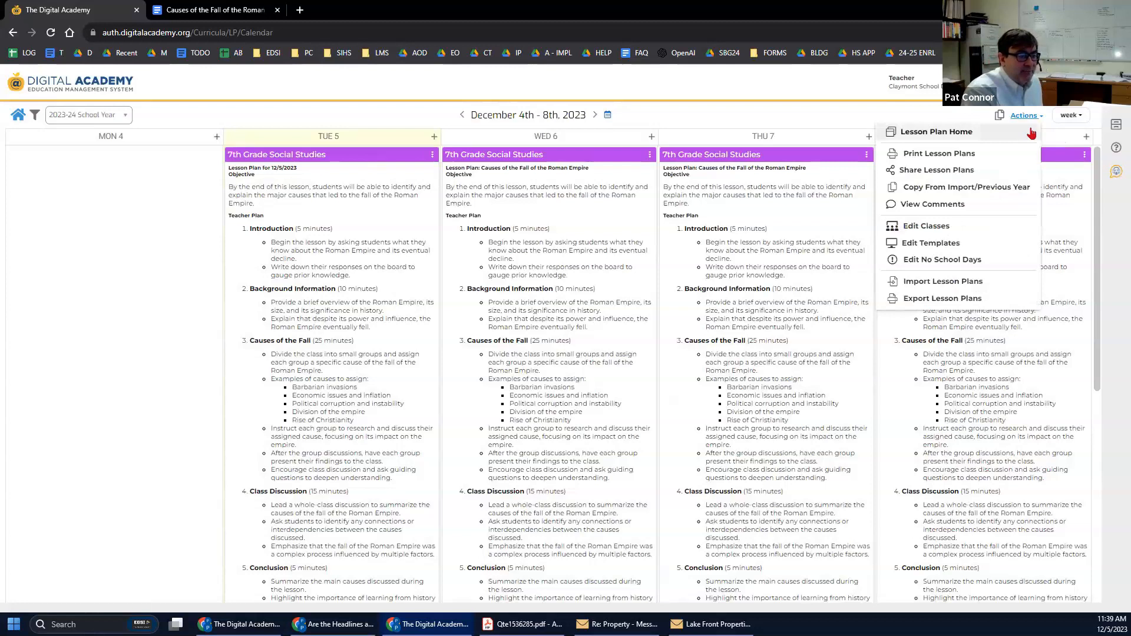
{"action": "left_click", "coordinate": [939, 206]}
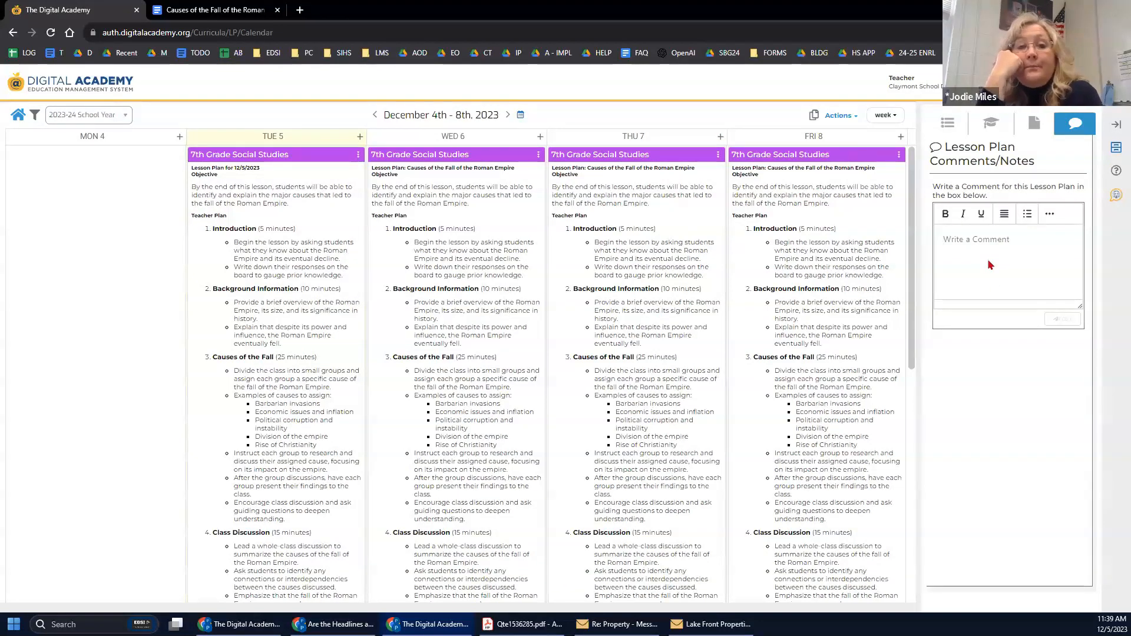
Post the comment 'test', then collapse the comments panel.
{"action": "type", "text": "test"}
{"action": "left_click", "coordinate": [1068, 321]}
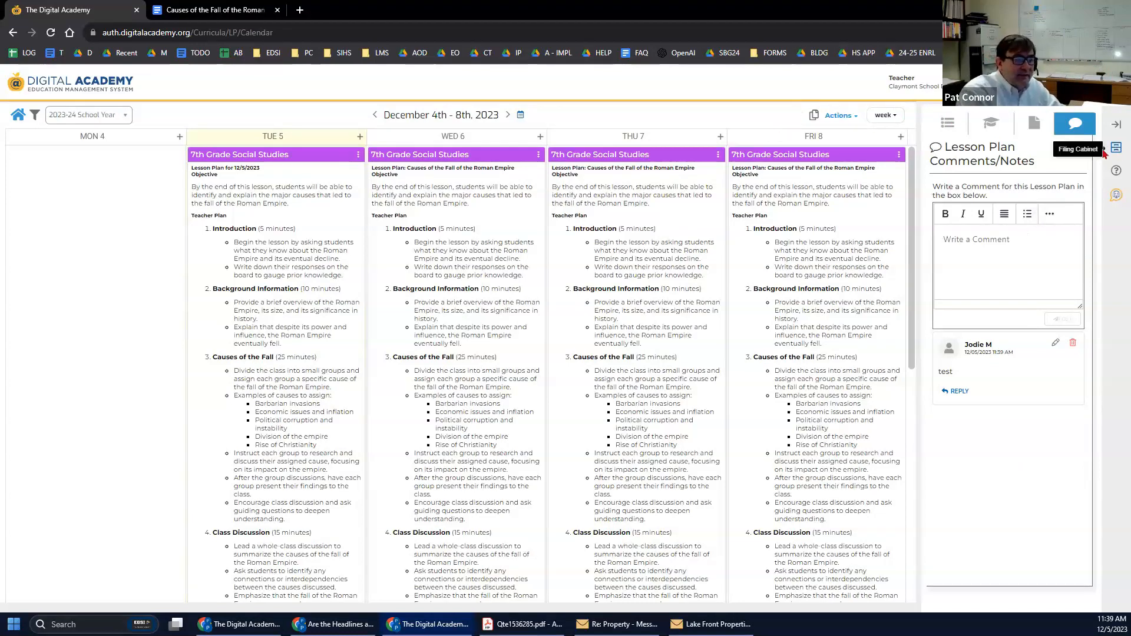
{"action": "left_click", "coordinate": [1116, 124]}
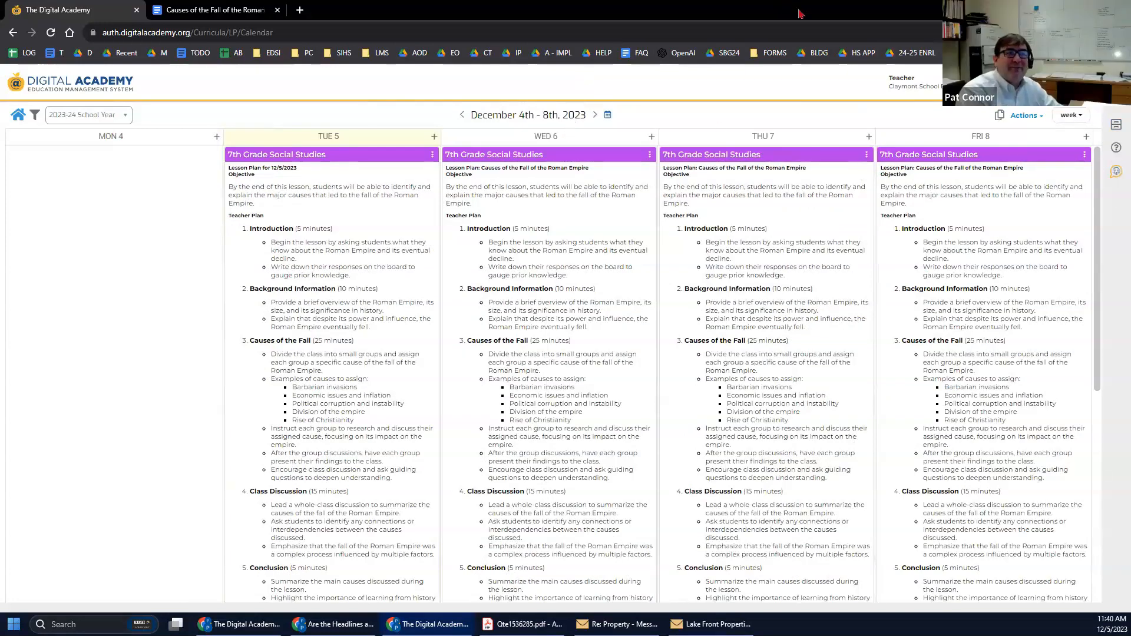
In a widened Ask Boomer panel, choose a Student Worksheet based on a provided topic.
{"action": "left_click", "coordinate": [1116, 172]}
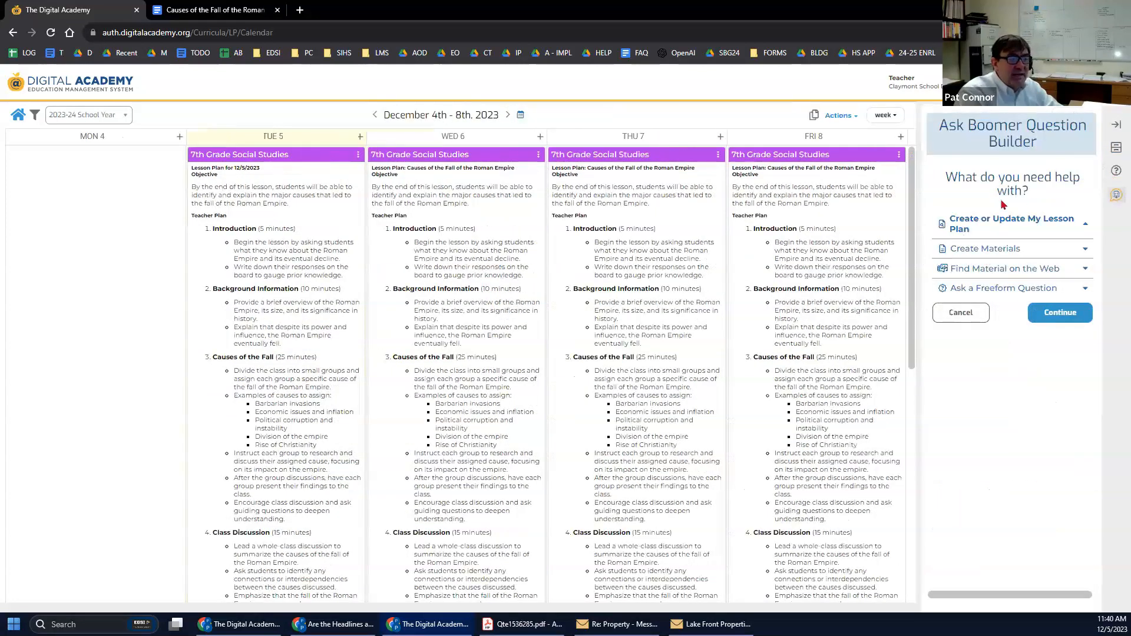
{"action": "left_click_drag", "start_coordinate": [922, 216], "coordinate": [832, 249]}
{"action": "left_click", "coordinate": [904, 208]}
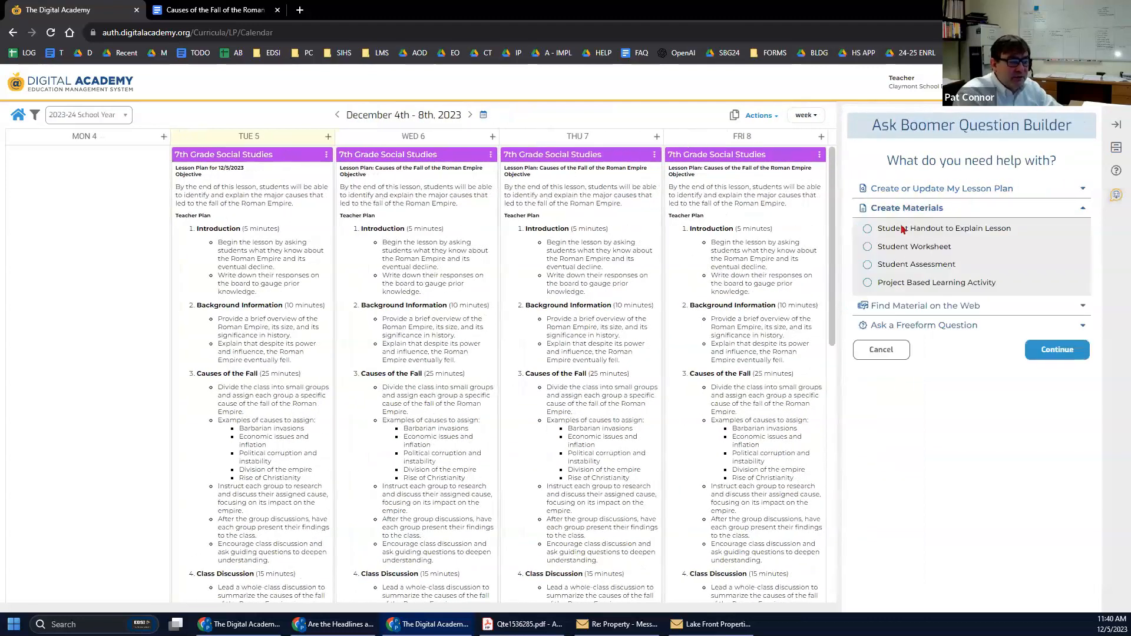
{"action": "left_click", "coordinate": [877, 246]}
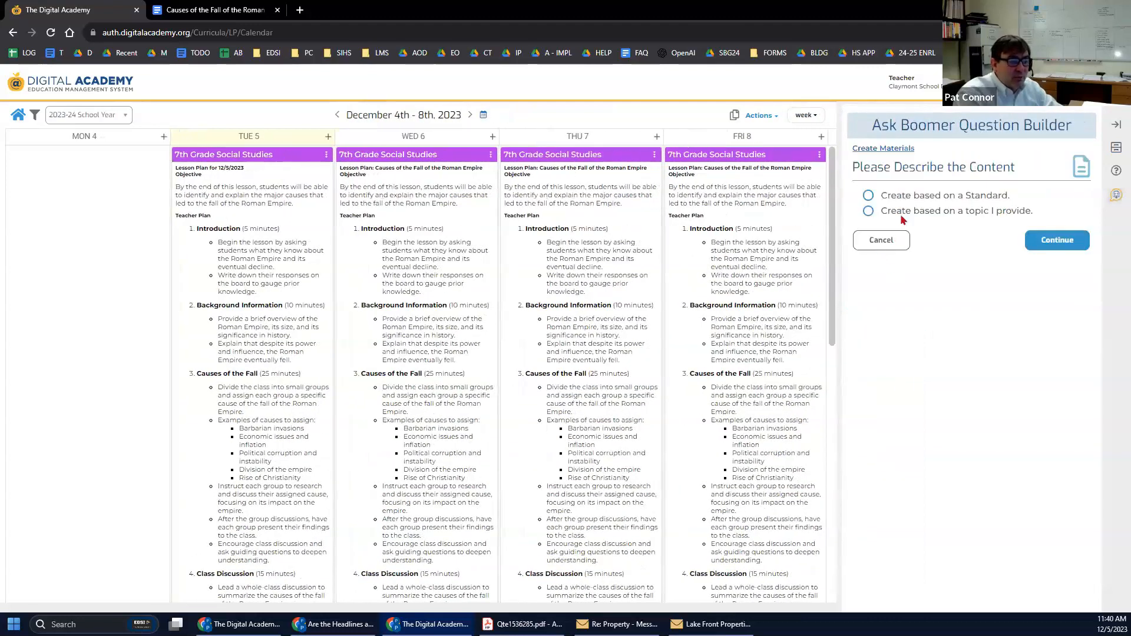
{"action": "left_click", "coordinate": [870, 213]}
Request a Grade 5 Math worksheet on FOIL from Boomer, then collapse the panel.
{"action": "left_click", "coordinate": [918, 266]}
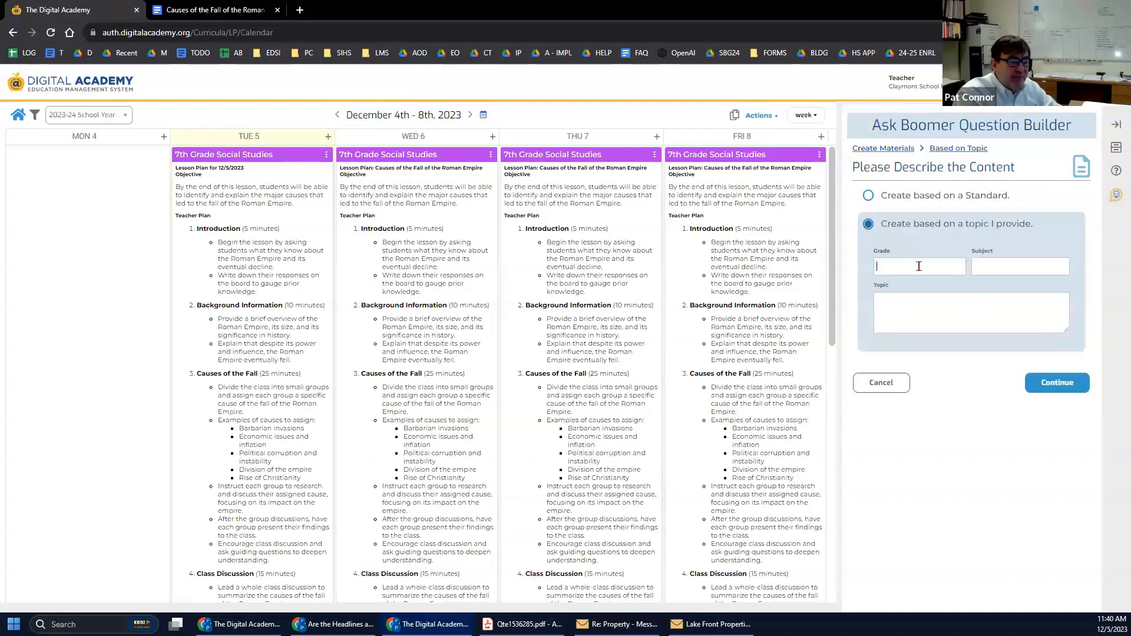
{"action": "type", "text": "Ga"}
{"action": "left_click", "coordinate": [1018, 263]}
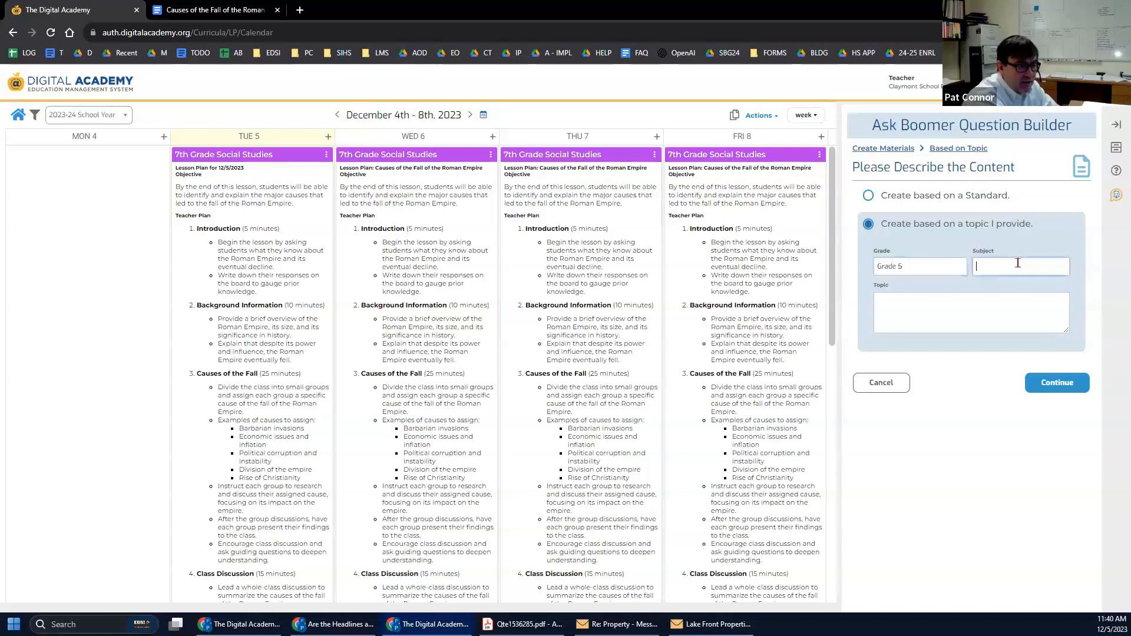
{"action": "type", "text": "FOIL"}
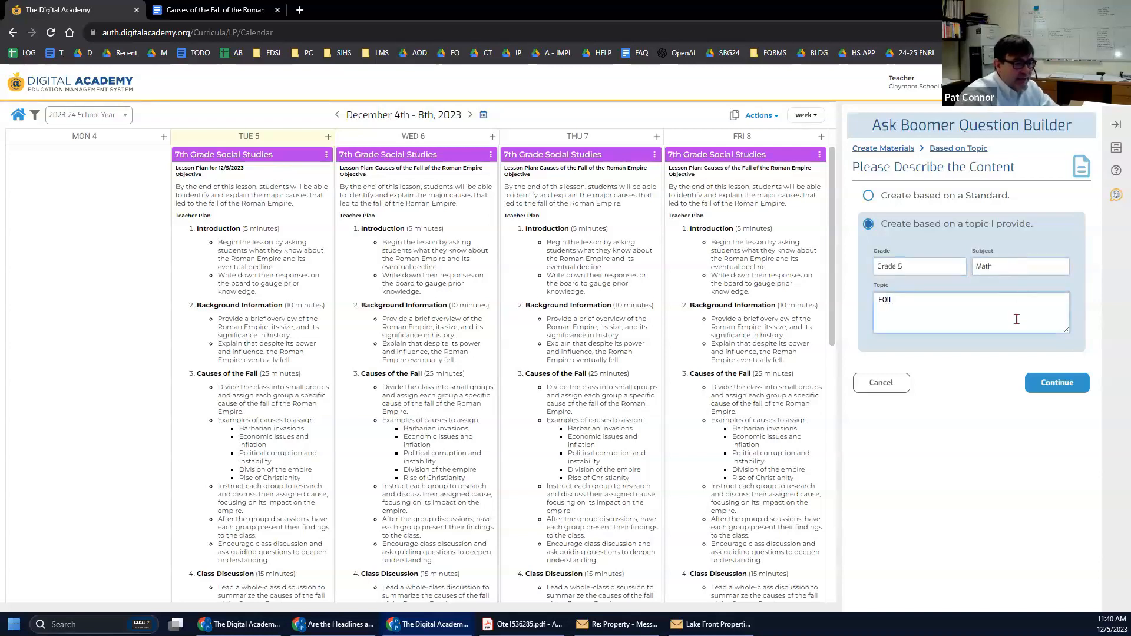
{"action": "left_click", "coordinate": [1045, 382]}
{"action": "left_click", "coordinate": [952, 283]}
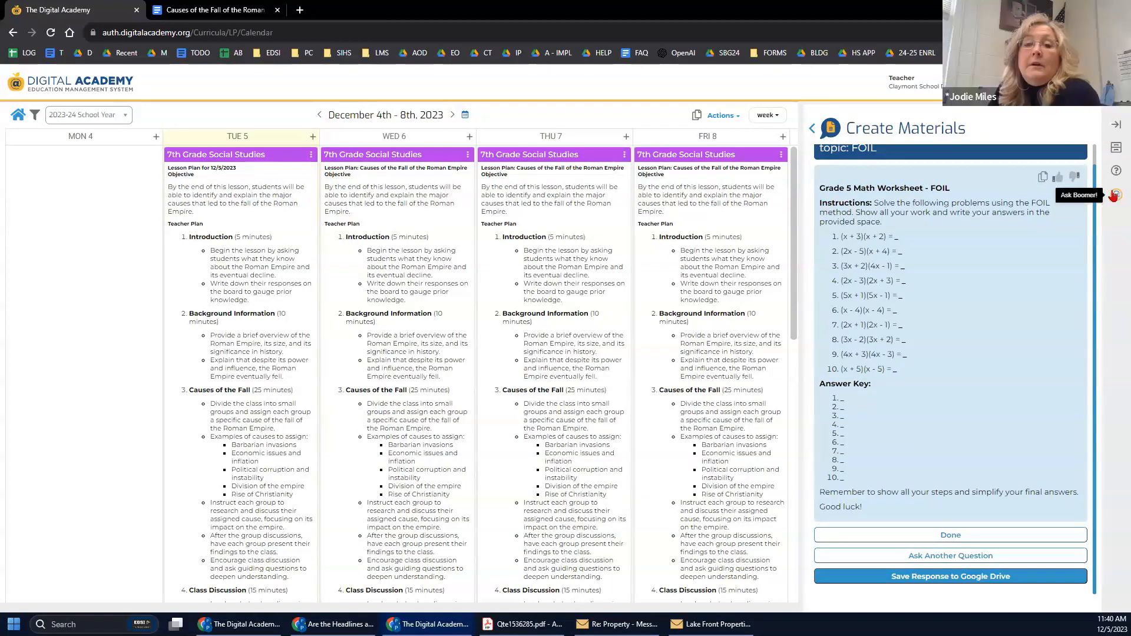
{"action": "left_click", "coordinate": [1117, 125]}
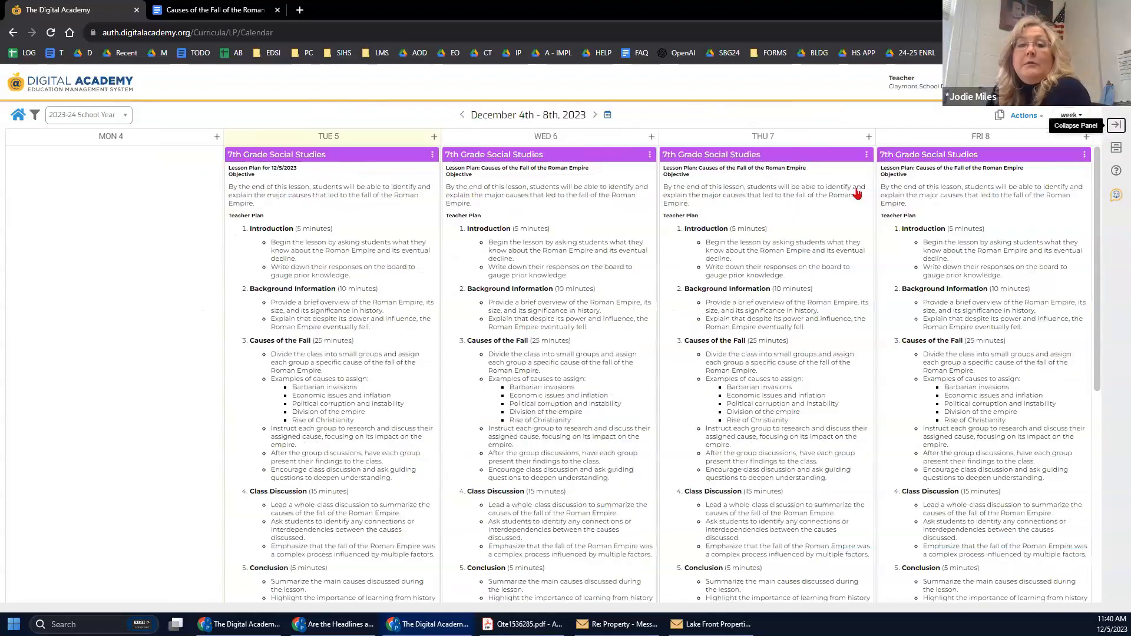
Ask Boomer for a parent letter announcing December 15th parent-teacher conferences, stressing attendance.
{"action": "left_click", "coordinate": [67, 88]}
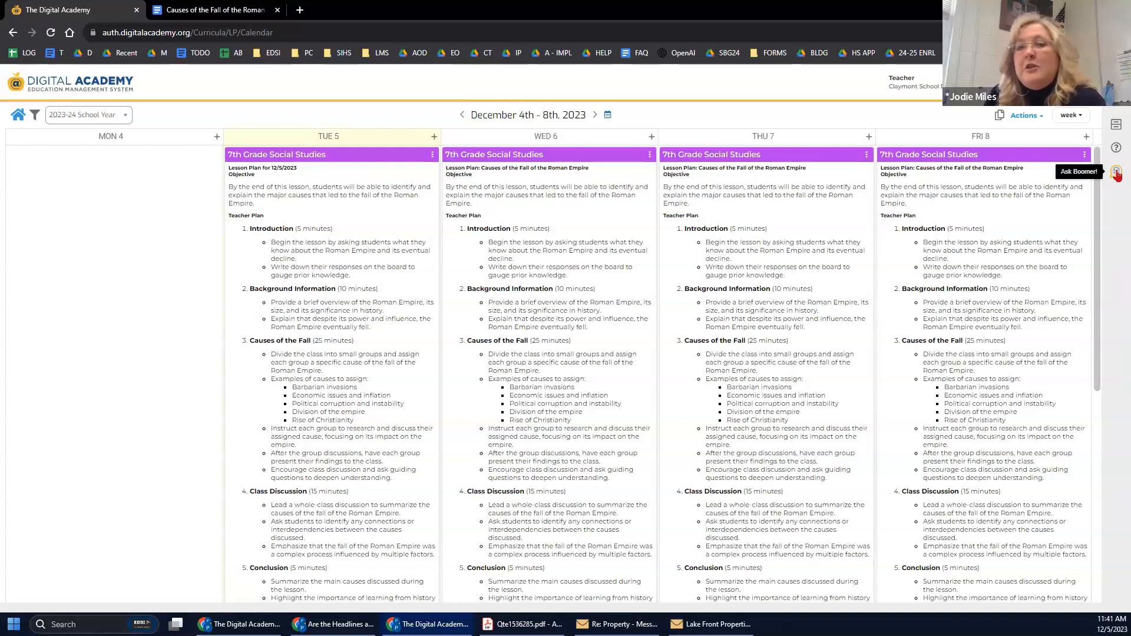
{"action": "left_click", "coordinate": [1116, 172]}
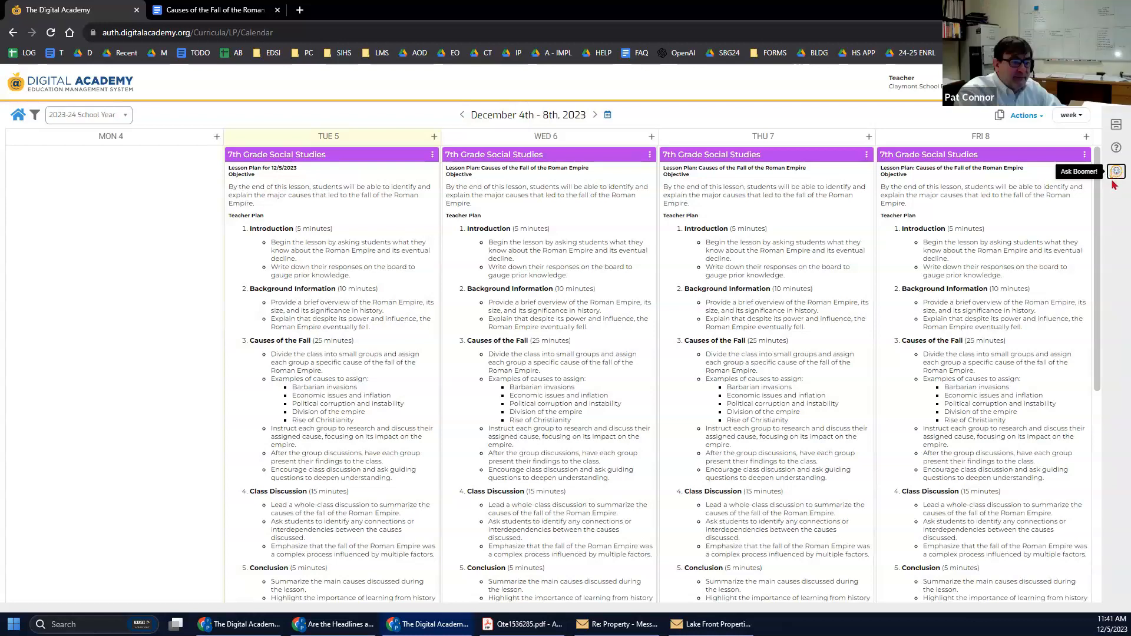
{"action": "left_click", "coordinate": [1115, 172]}
{"action": "left_click", "coordinate": [972, 288]}
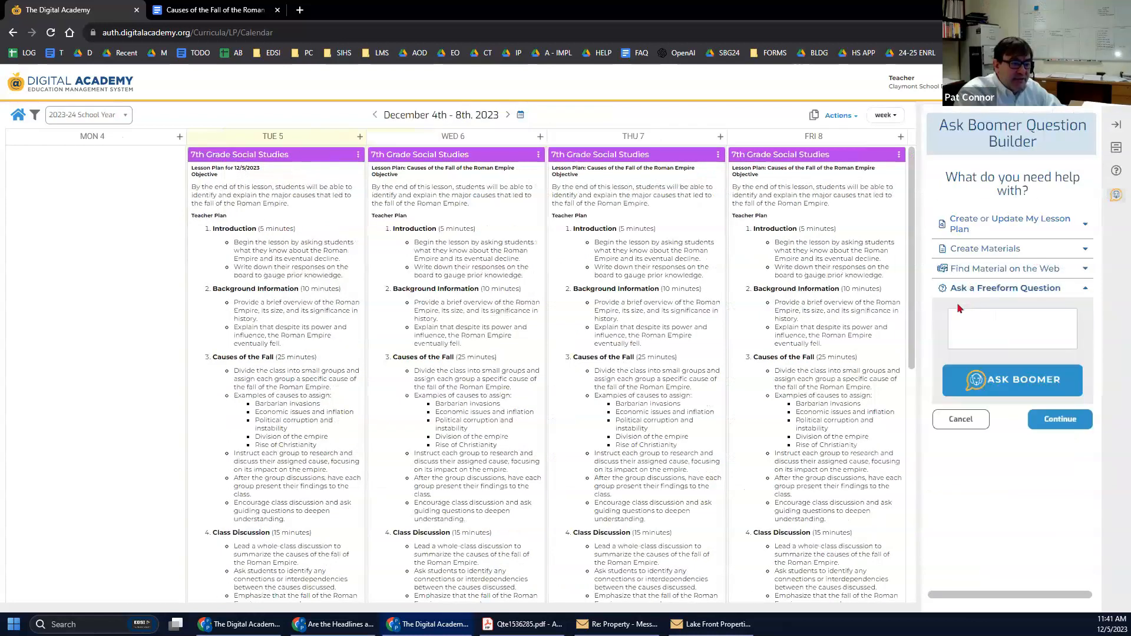
{"action": "left_click", "coordinate": [982, 319]}
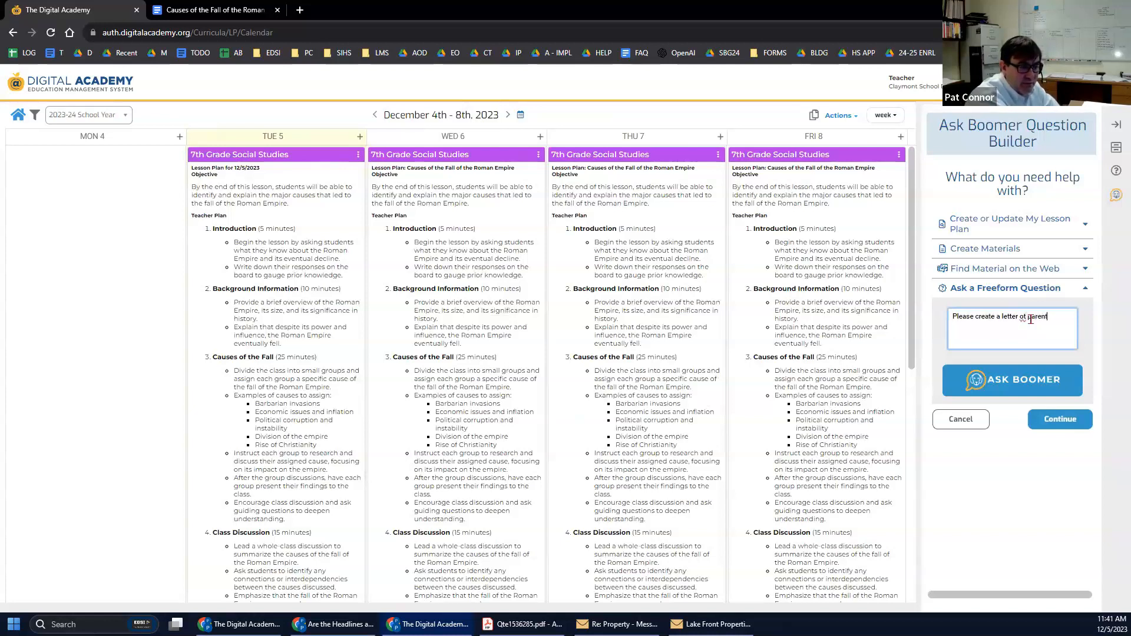
{"action": "type", "text": "Please create a letter ot parents announcing parent teacher"}
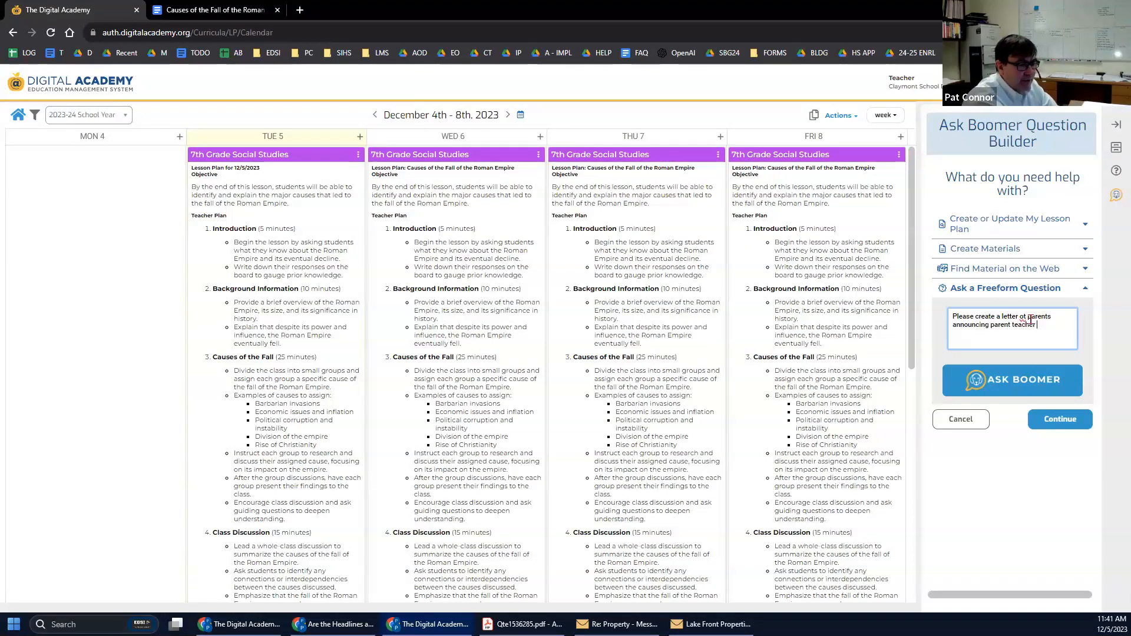
{"action": "type", "text": "conferences on December 15th"}
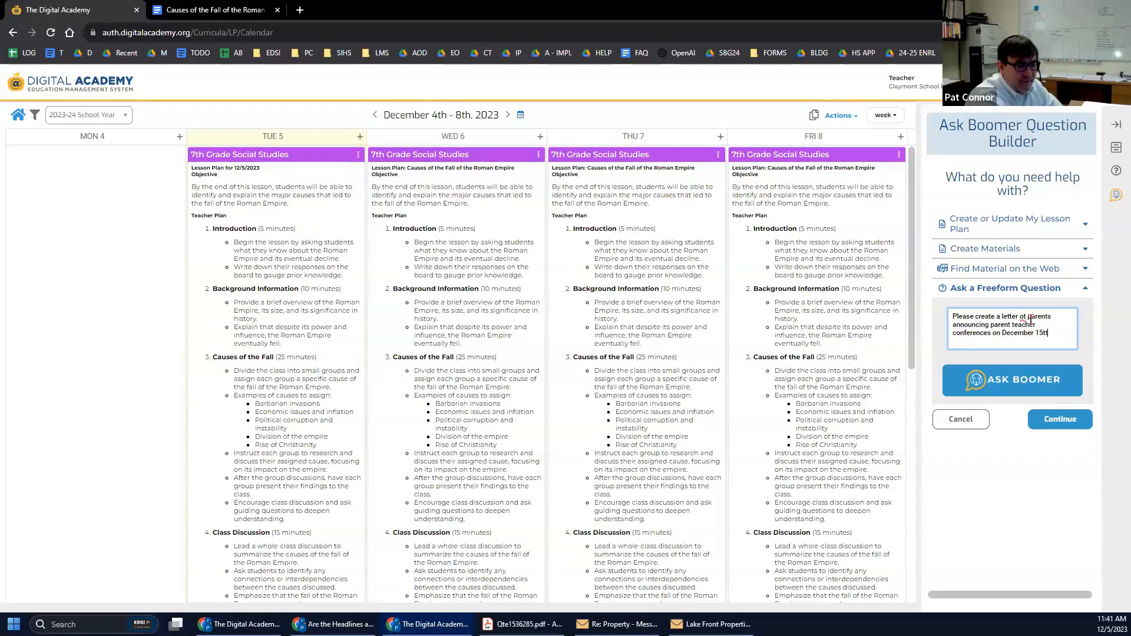
{"action": "type", "text": "They need to register by December 5th."}
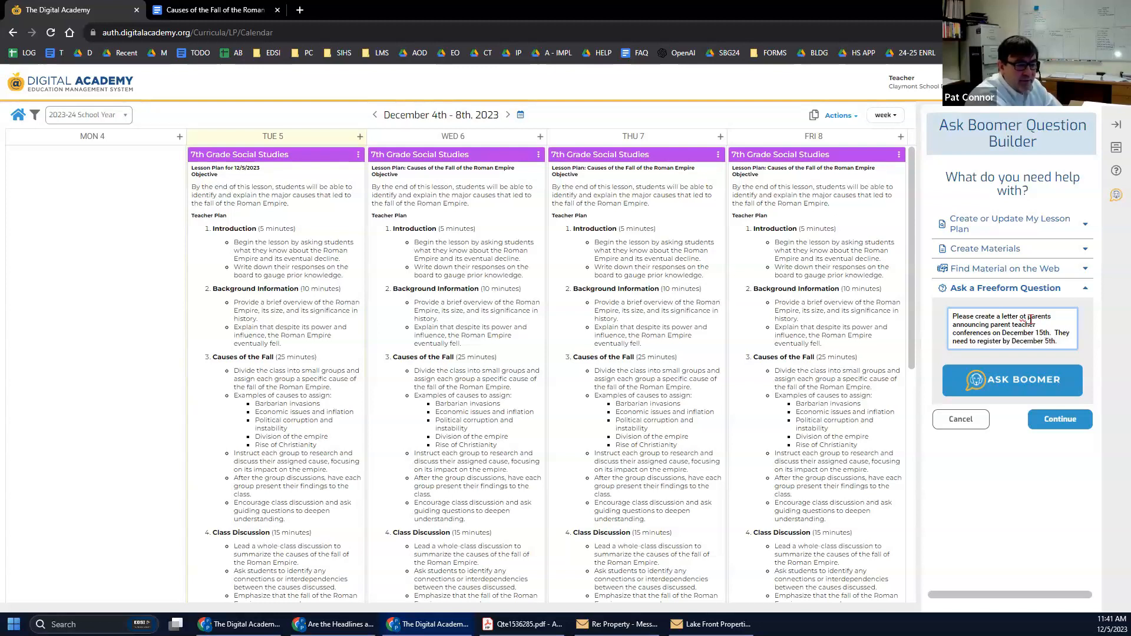
{"action": "type", "text": "ss the importnace of a"}
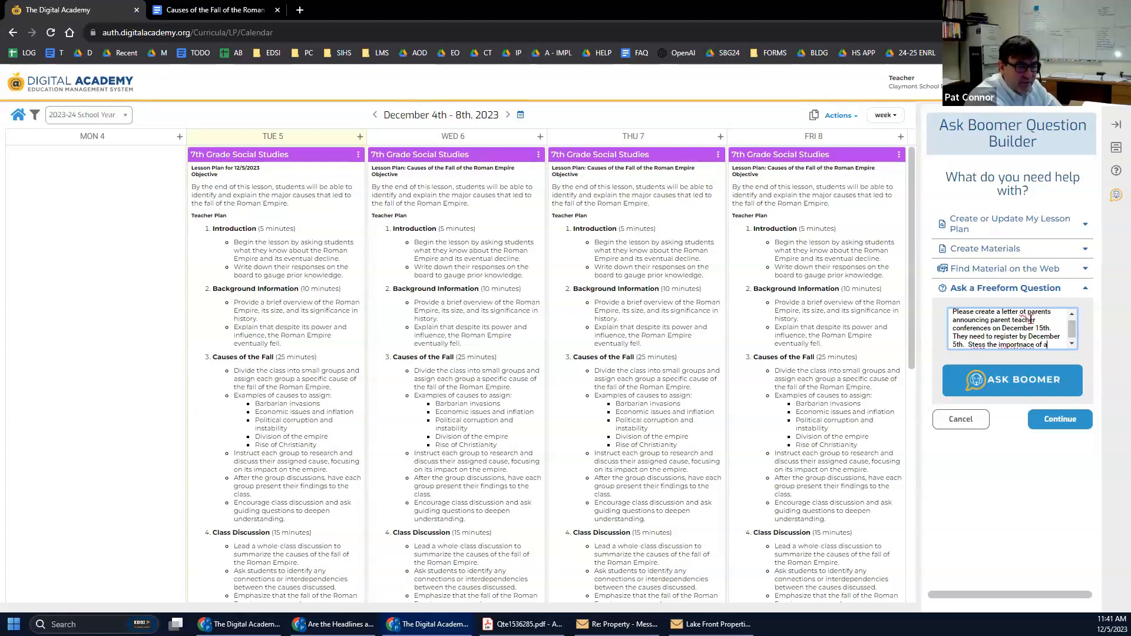
{"action": "type", "text": "ending"}
{"action": "left_click", "coordinate": [995, 387]}
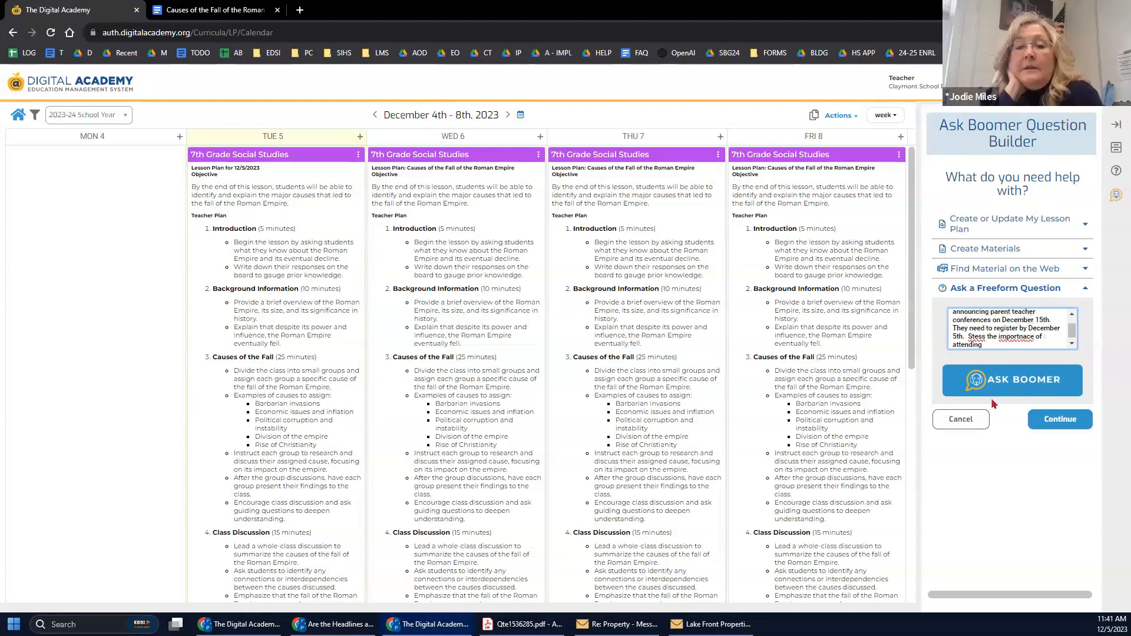
Widen the answer to read the generated letter and copy it to the clipboard.
{"action": "left_click_drag", "start_coordinate": [918, 324], "coordinate": [690, 331]}
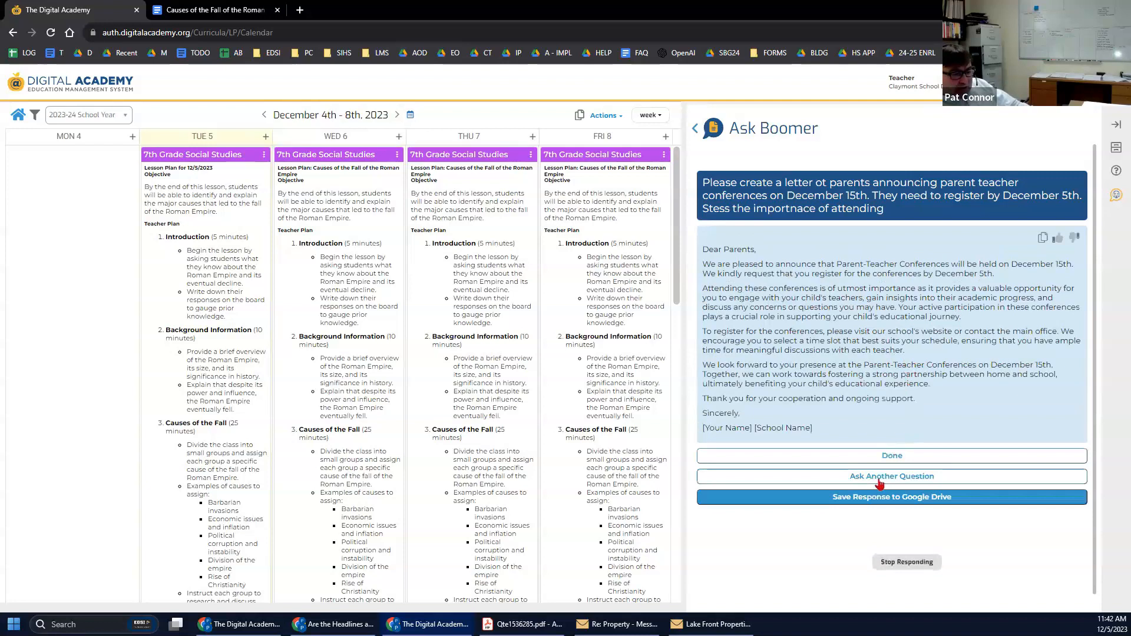
{"action": "left_click", "coordinate": [878, 484]}
{"action": "left_click", "coordinate": [825, 577]}
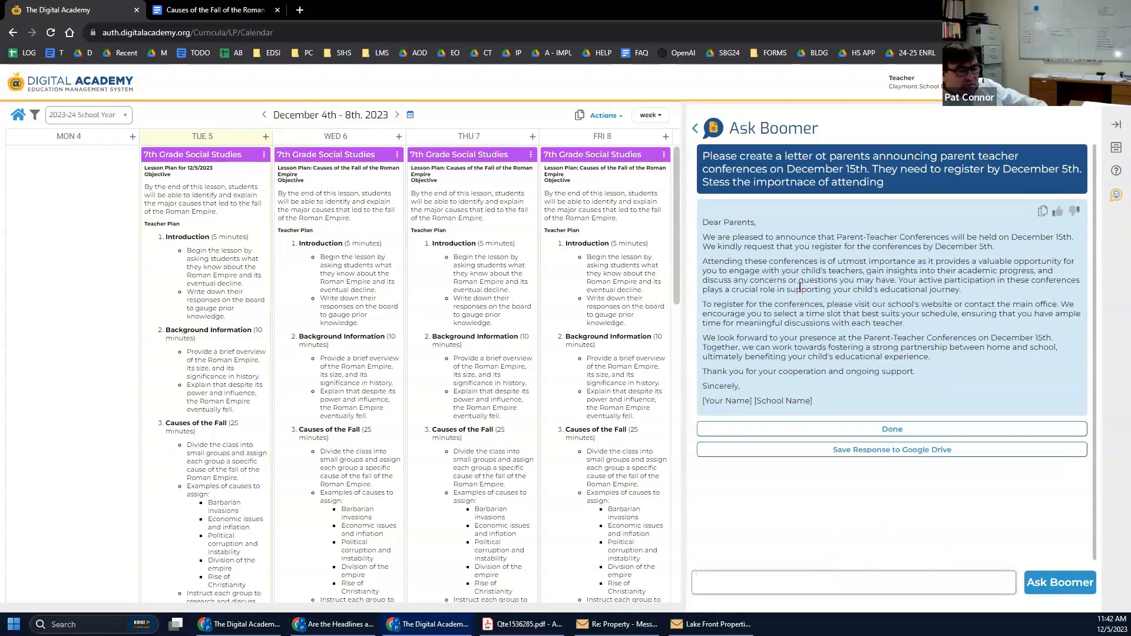
{"action": "left_click", "coordinate": [1042, 211]}
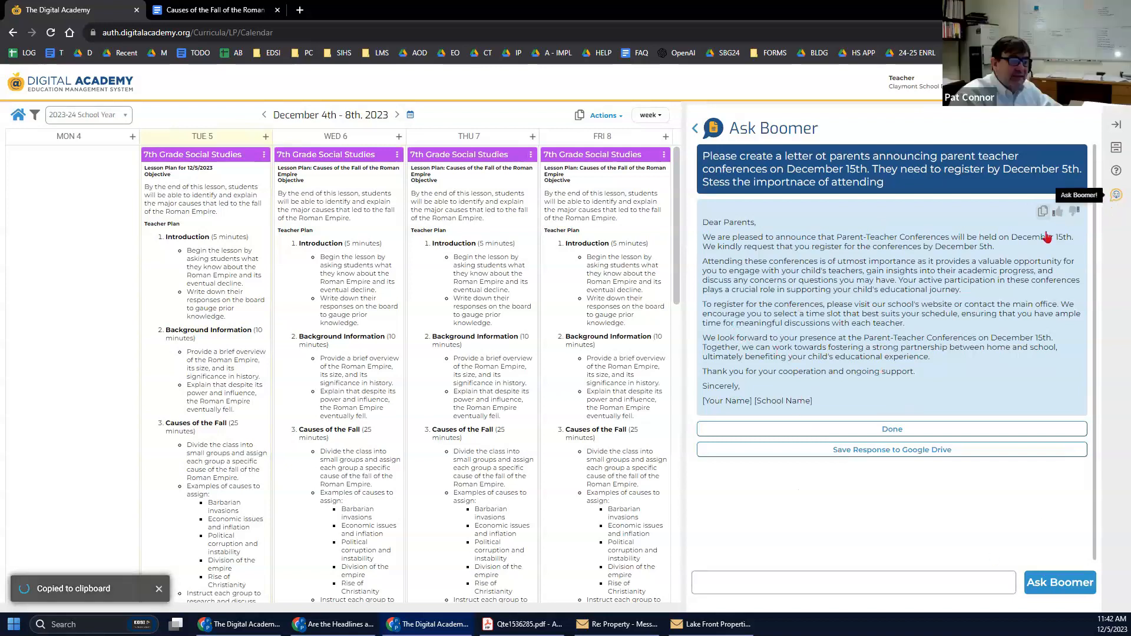
{"action": "left_click", "coordinate": [1115, 195]}
{"action": "left_click", "coordinate": [1114, 174]}
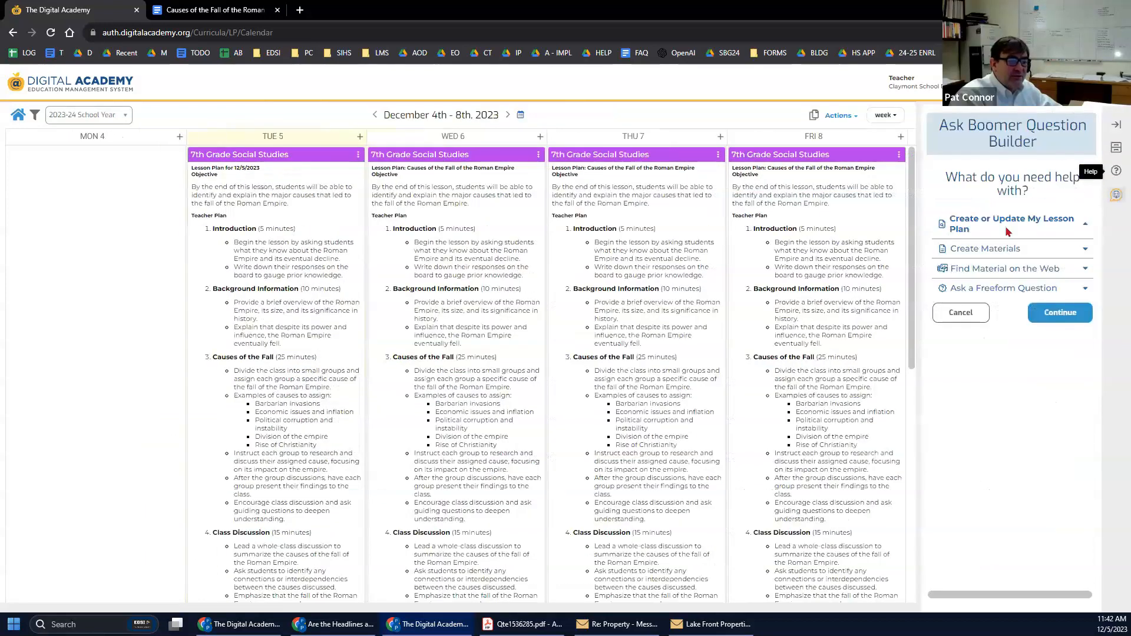
Browse Question Builder options, then open Tuesday's 12/5/2023 7th Grade Social Studies lesson for editing.
{"action": "left_click", "coordinate": [960, 290]}
{"action": "left_click", "coordinate": [978, 268]}
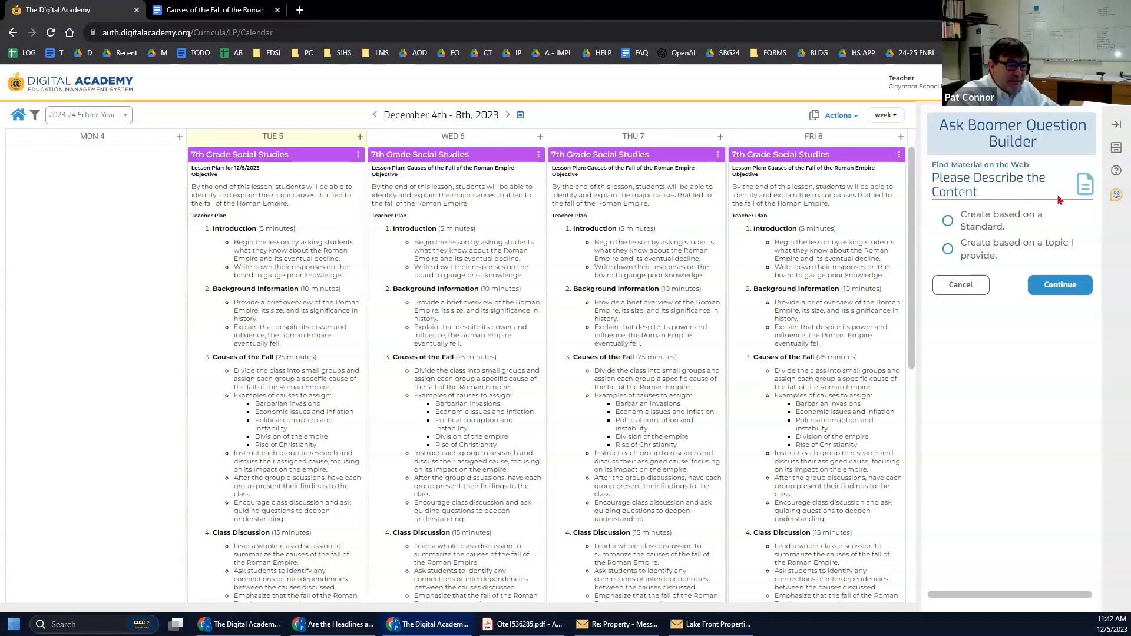
{"action": "left_click", "coordinate": [960, 284]}
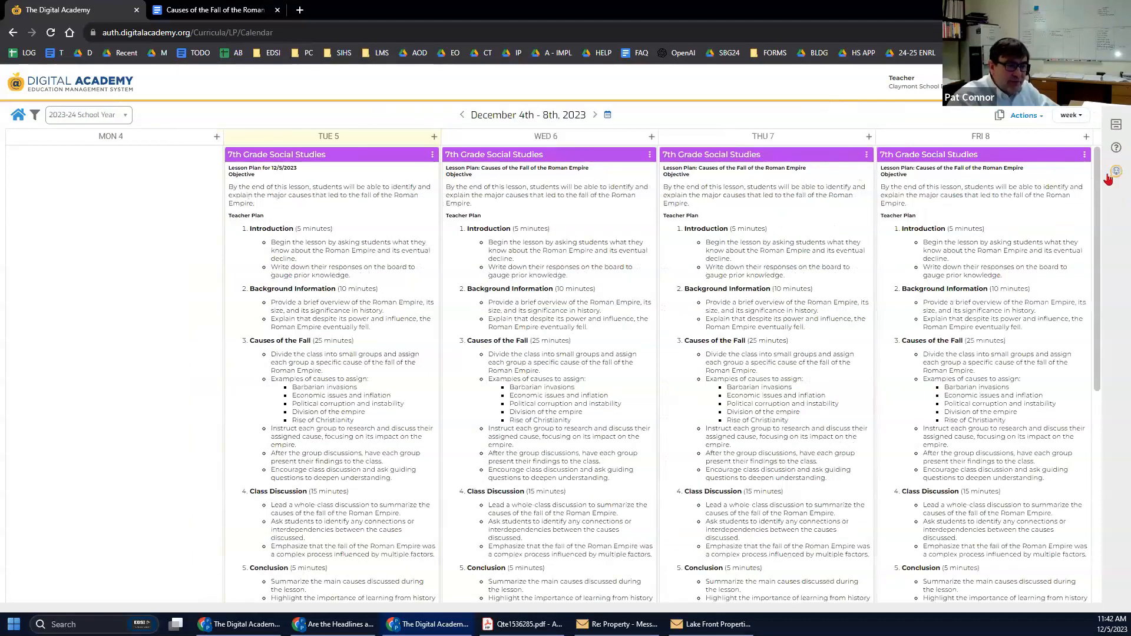
{"action": "left_click", "coordinate": [1115, 193]}
{"action": "left_click", "coordinate": [956, 247]}
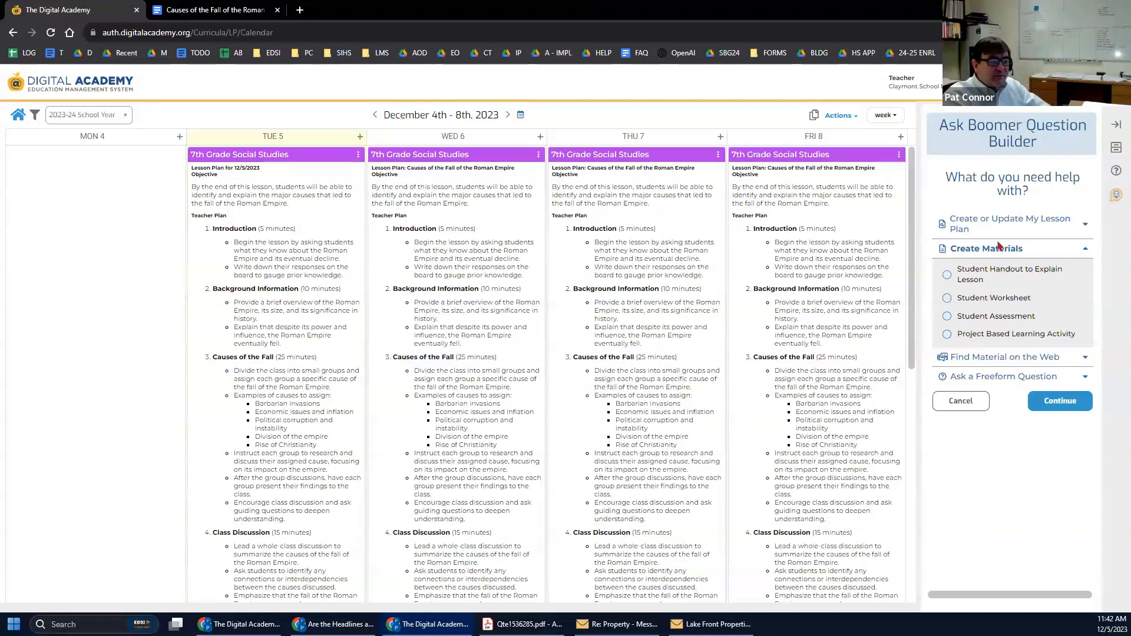
{"action": "left_click", "coordinate": [953, 405]}
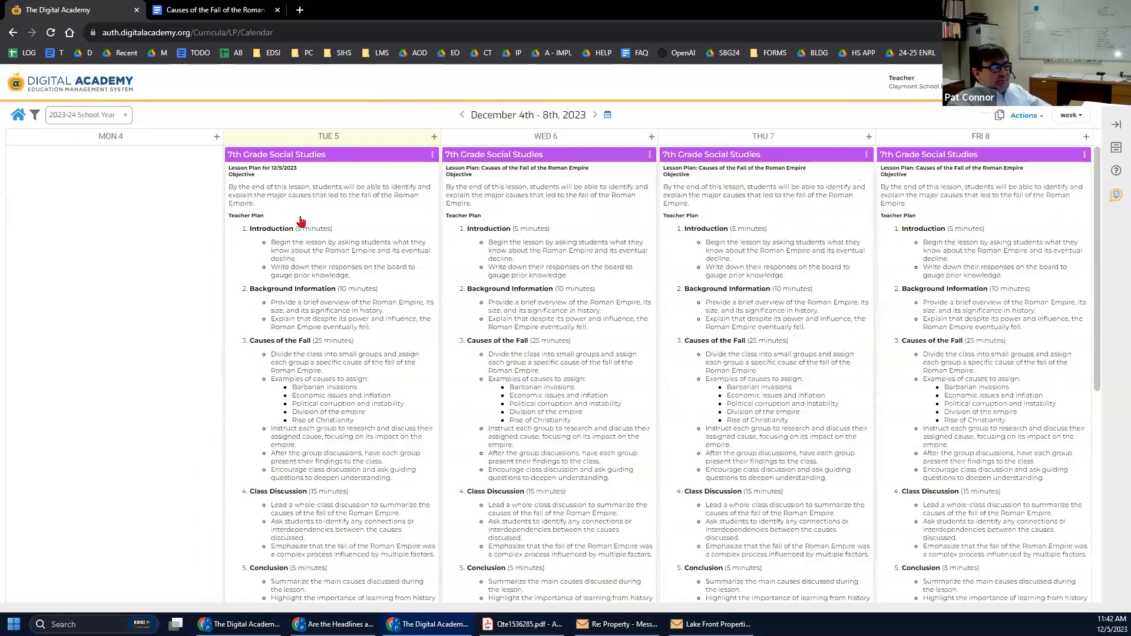
{"action": "left_click", "coordinate": [373, 160]}
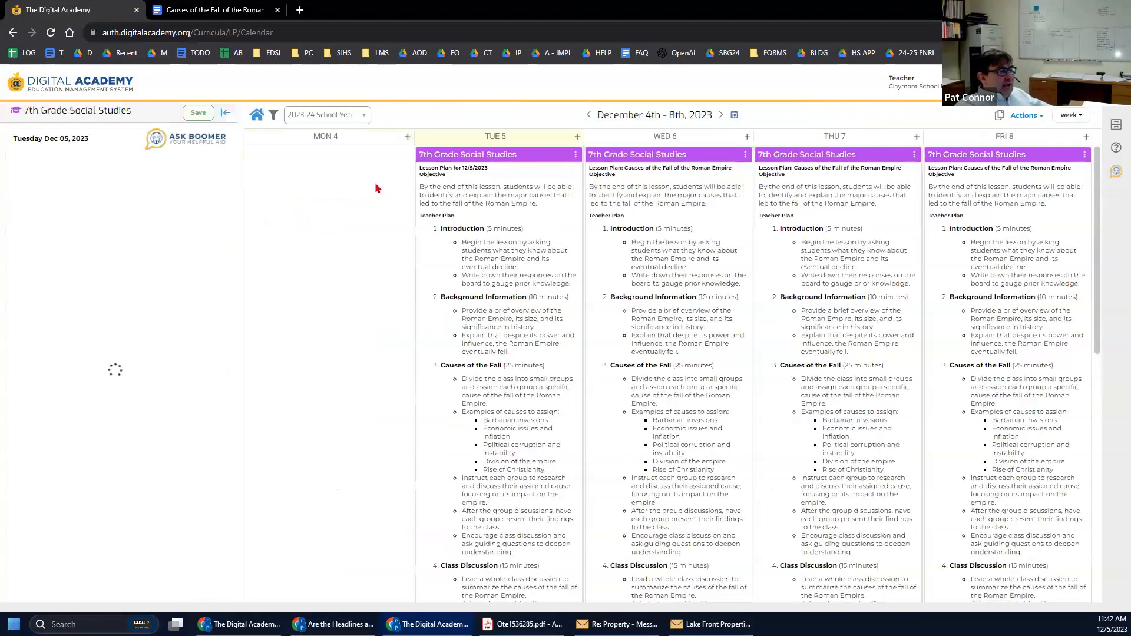
{"action": "left_click", "coordinate": [174, 138]}
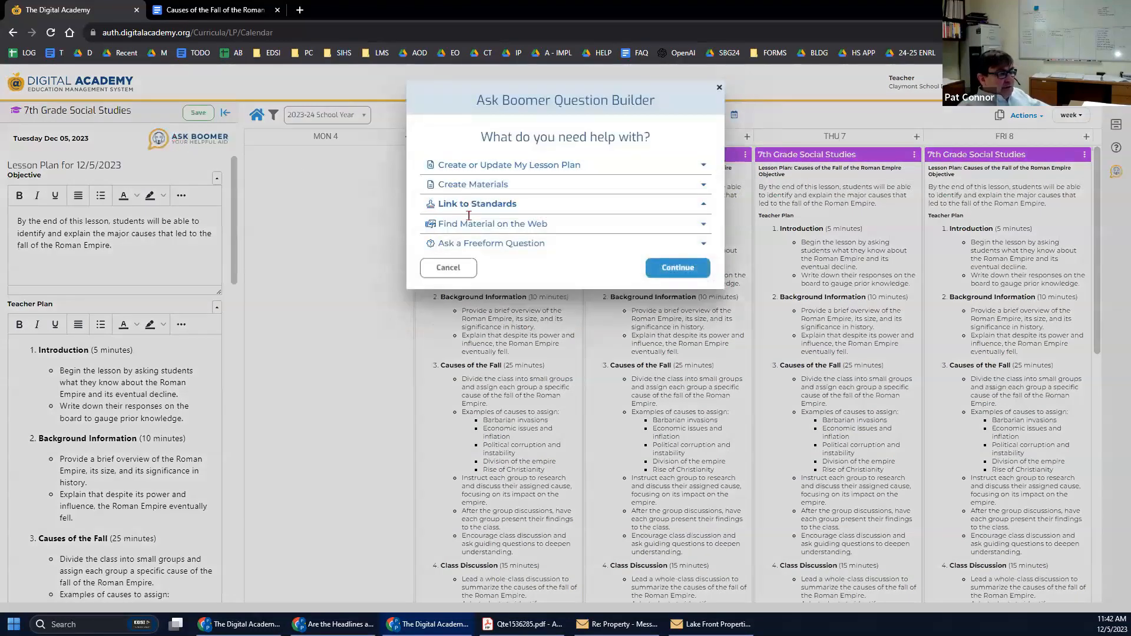
Use Ask Boomer's Link to Standards to align the Roman Empire lesson to OH Social Studies 7 (2018).
{"action": "left_click", "coordinate": [472, 206]}
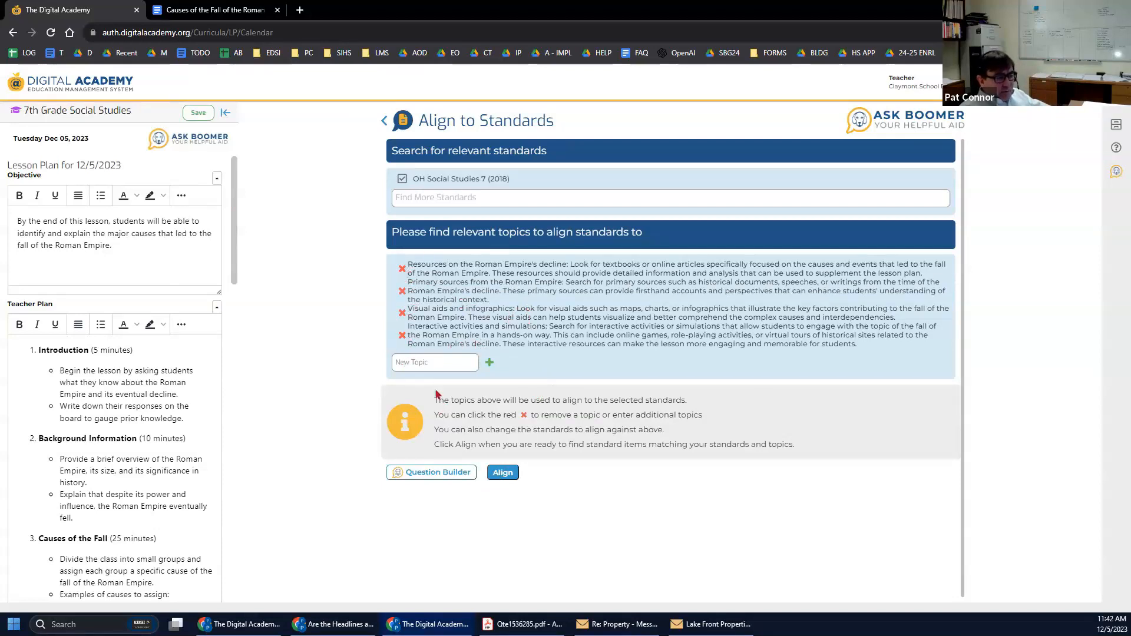
{"action": "left_click", "coordinate": [502, 472]}
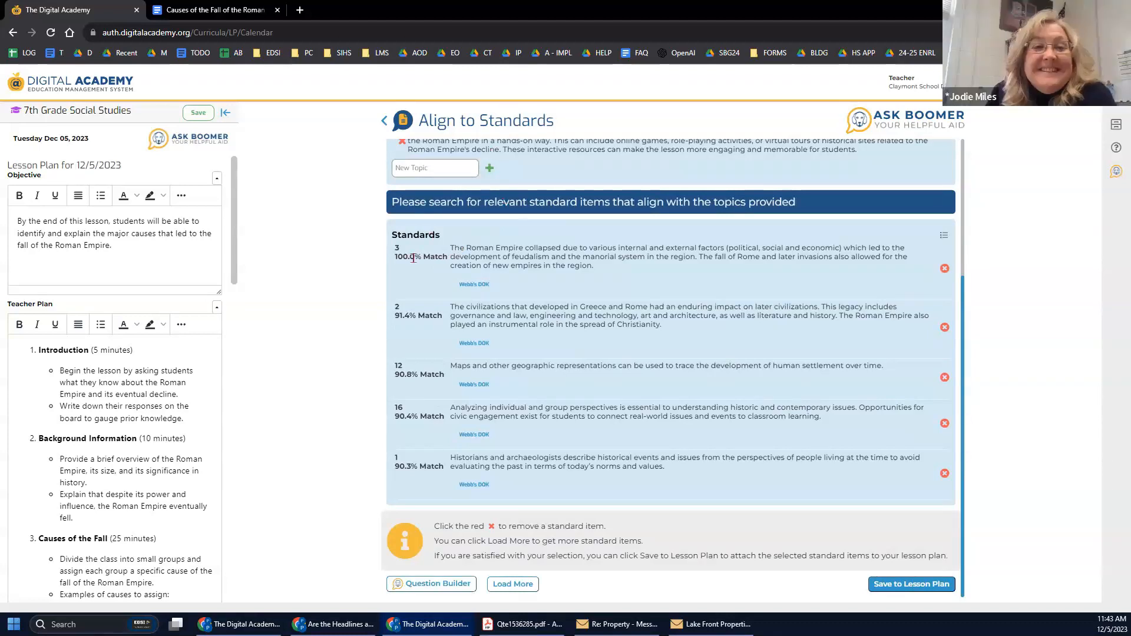
Remove standards 12, 16 and 1, saving the 100.0% and 91.4% matches to the lesson plan.
{"action": "double_click", "coordinate": [398, 307]}
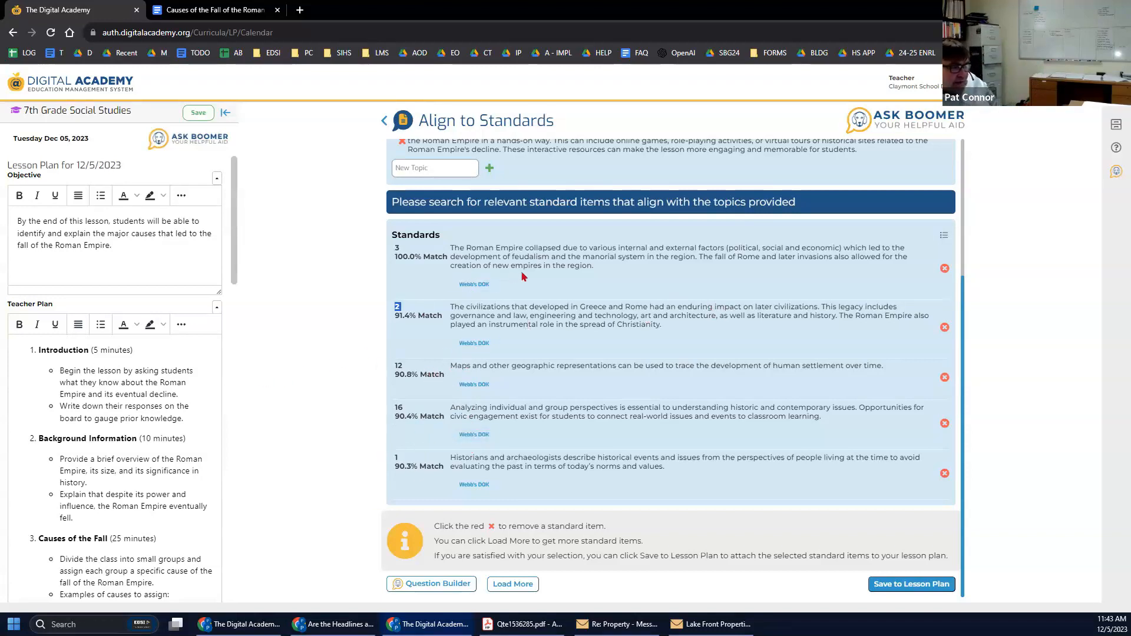
{"action": "left_click", "coordinate": [944, 377]}
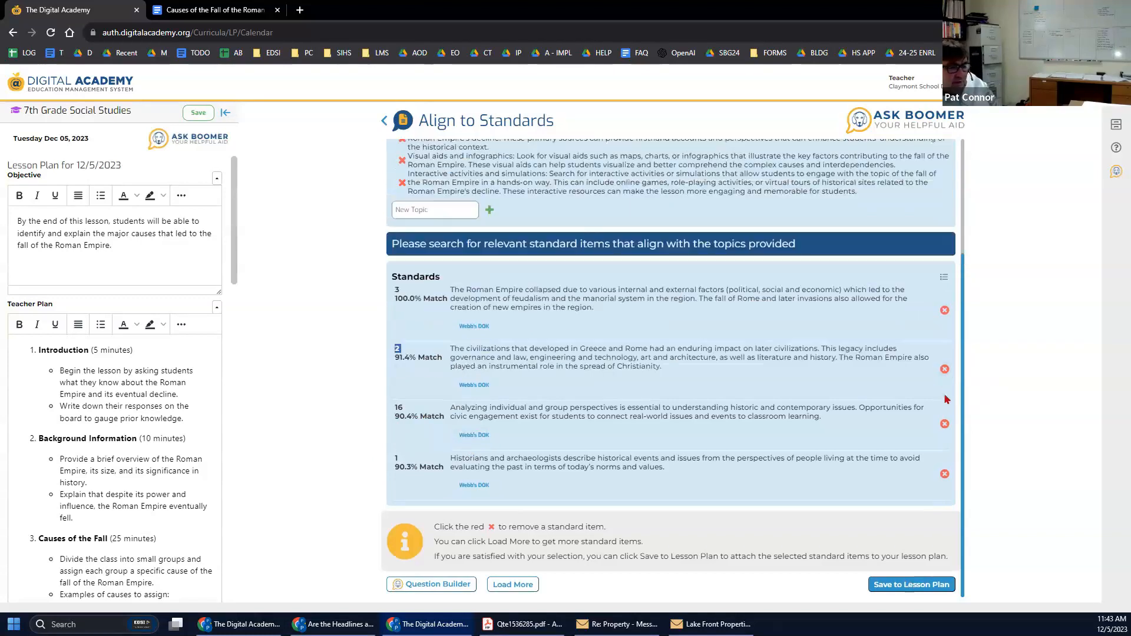
{"action": "left_click", "coordinate": [944, 423]}
{"action": "left_click", "coordinate": [945, 474]}
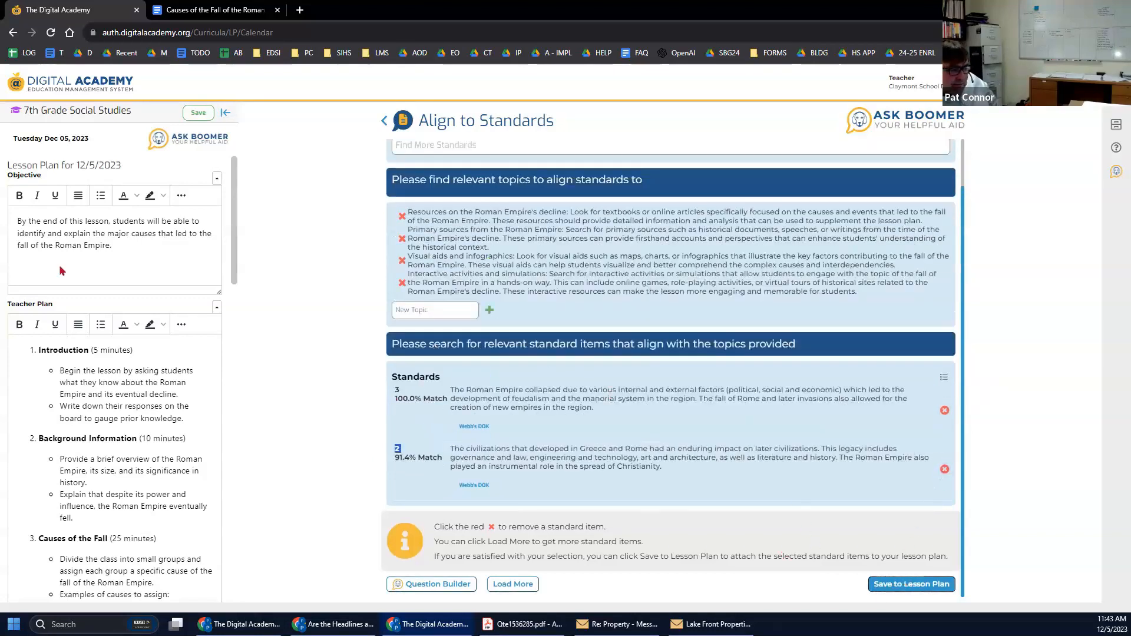
{"action": "left_click", "coordinate": [891, 589]}
{"action": "scroll", "coordinate": [85, 387], "scroll_direction": "down", "scroll_amount": 10}
{"action": "scroll", "coordinate": [85, 388], "scroll_direction": "down", "scroll_amount": 8}
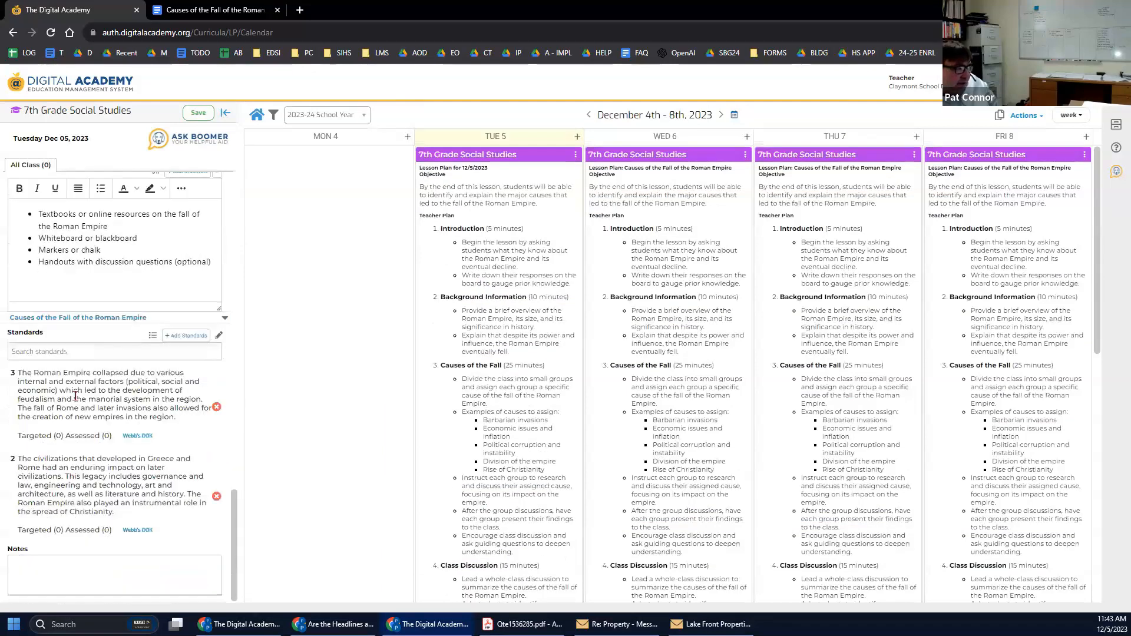